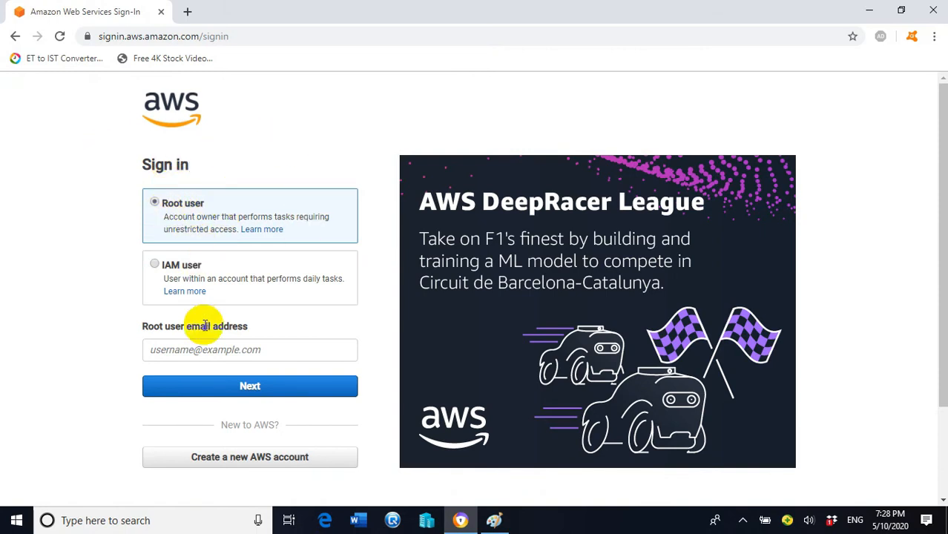
# - Sign in as the root user with the account's e-mail address and password
pyautogui.click(184, 350)
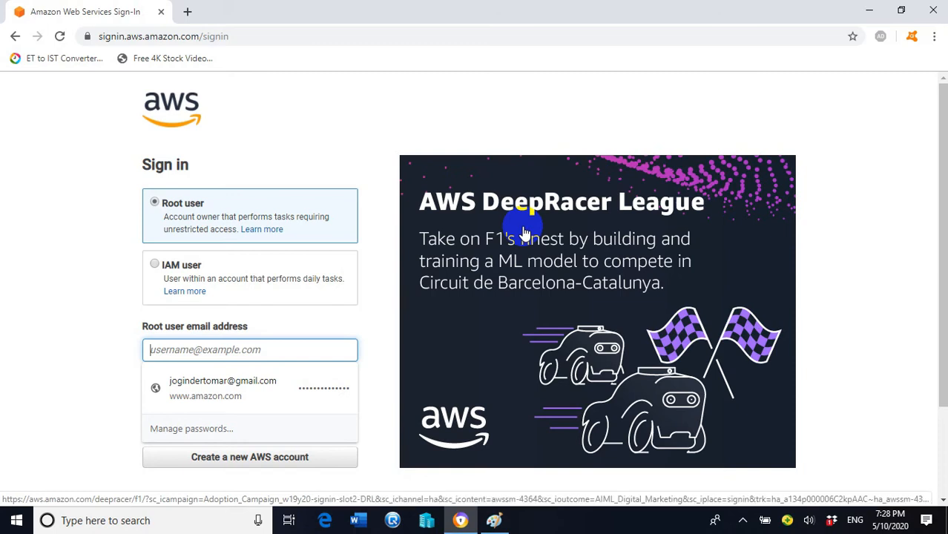
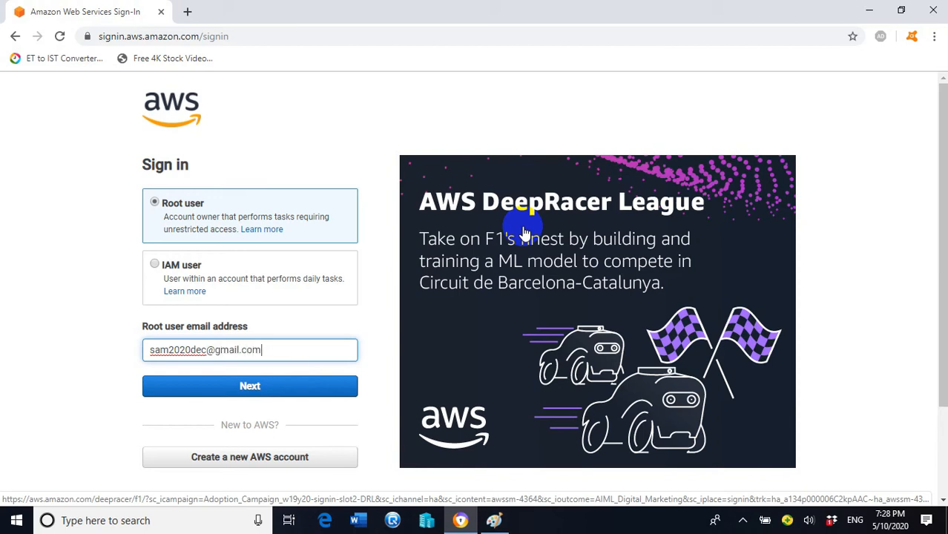
pyautogui.click(279, 387)
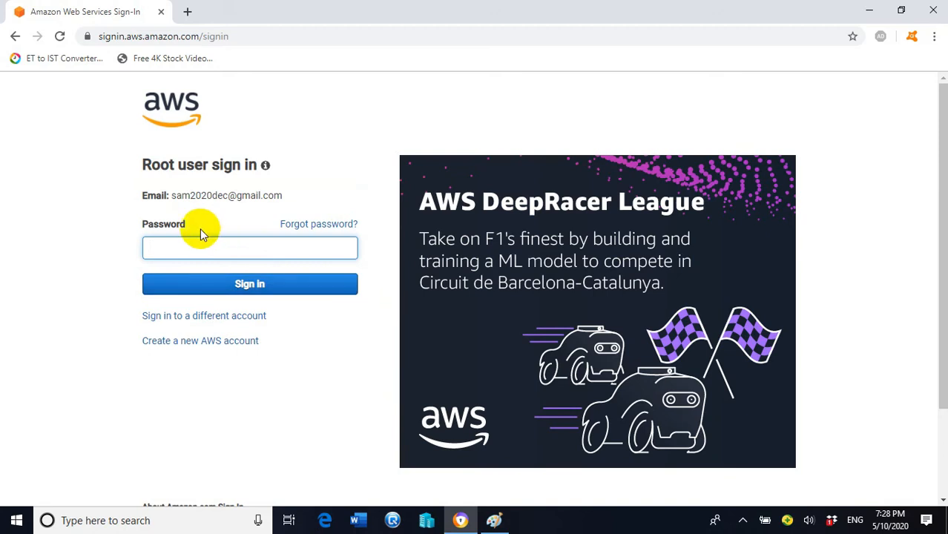
pyautogui.click(209, 245)
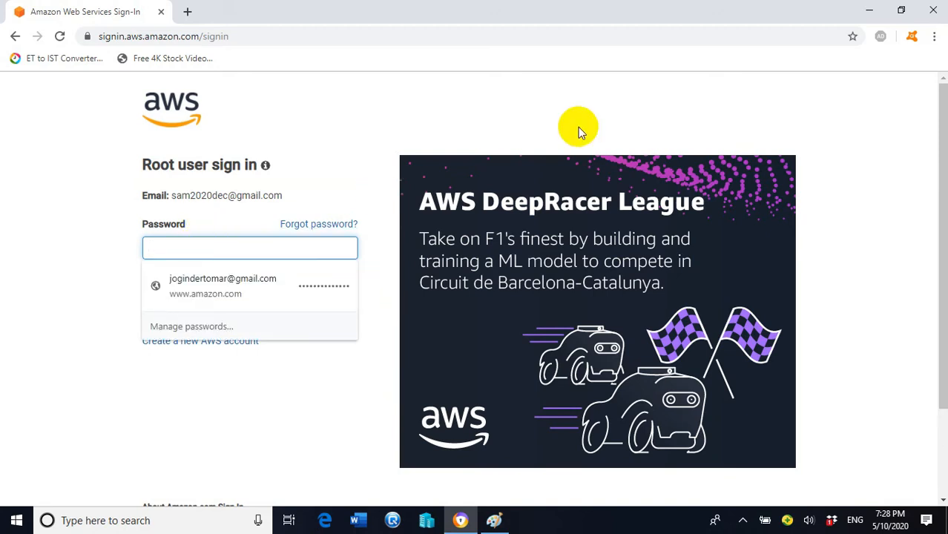
pyautogui.write('s')
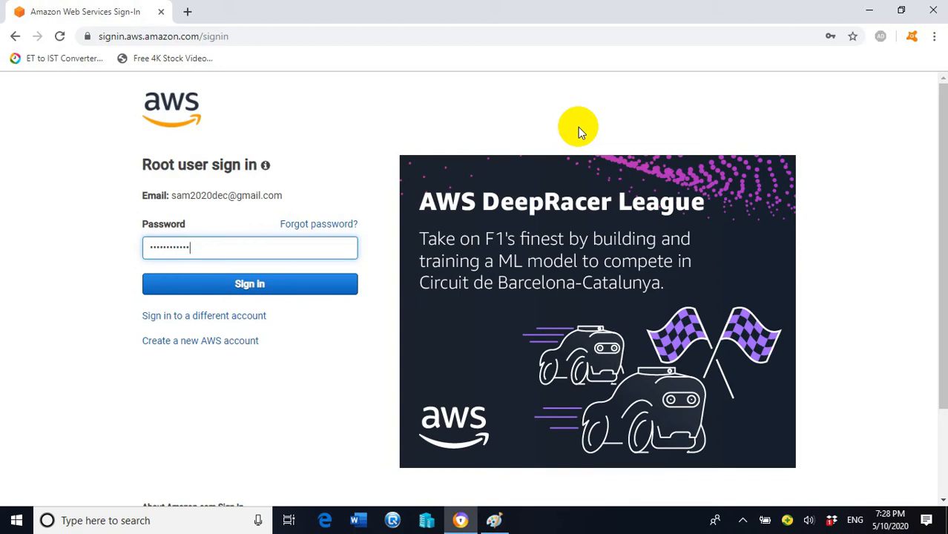
pyautogui.click(267, 287)
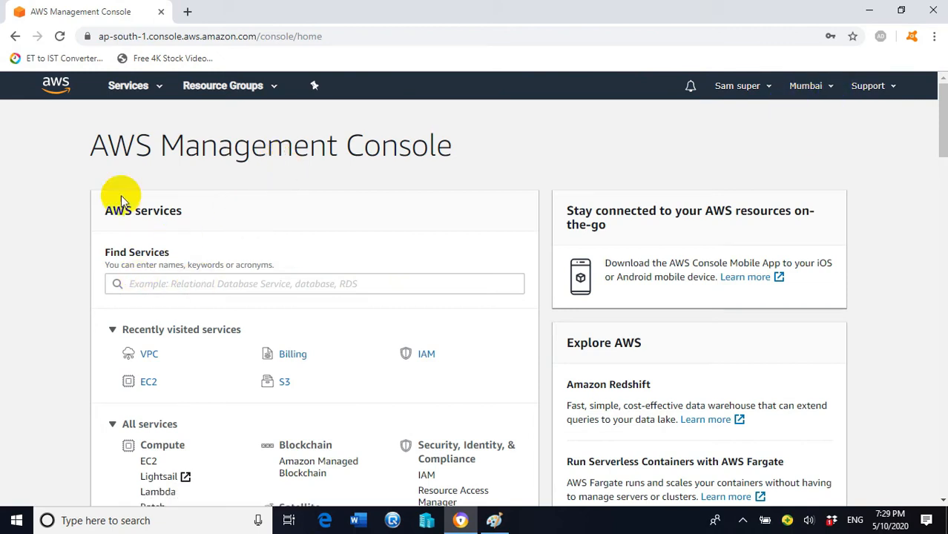
# - Open the VPC service from Networking & Content Delivery in the Services menu
pyautogui.click(162, 91)
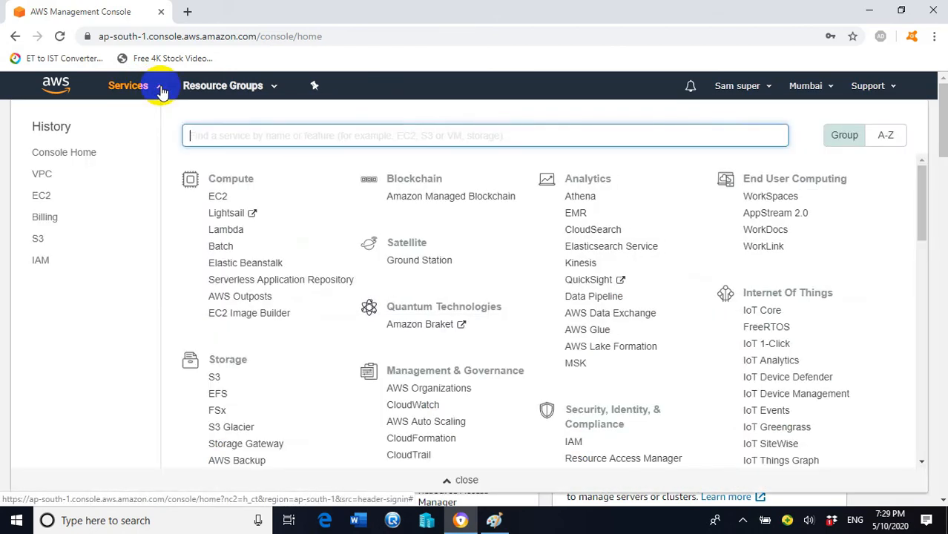
pyautogui.scroll(-3, 293, 244)
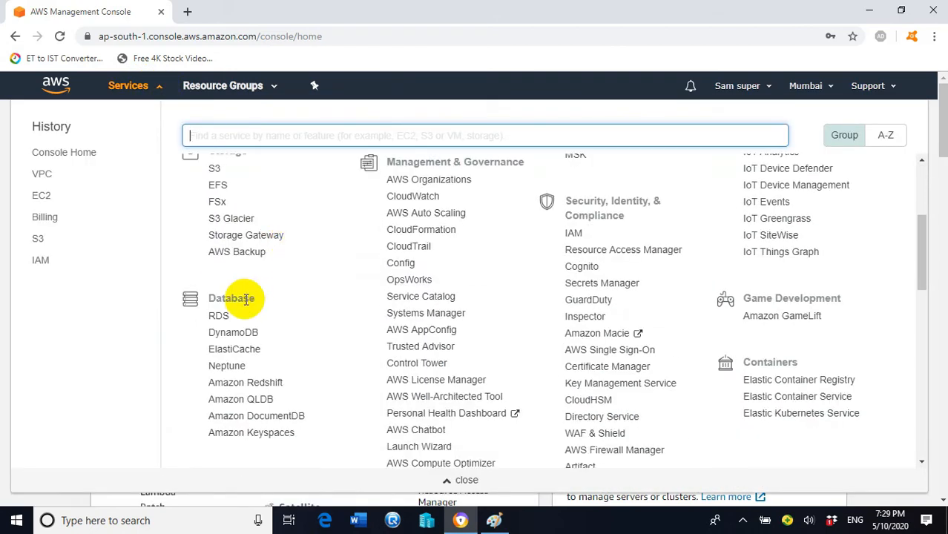
pyautogui.scroll(-4, 245, 301)
pyautogui.scroll(-1, 252, 281)
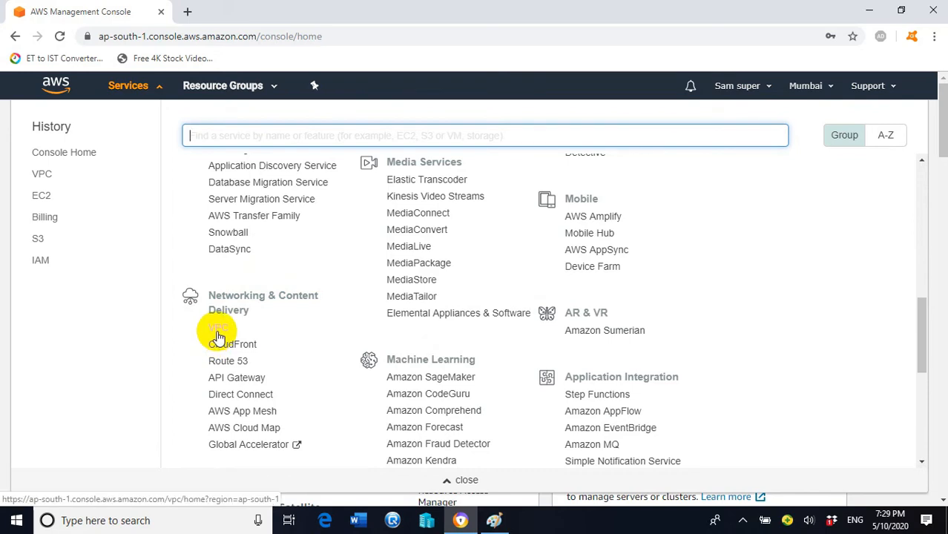
pyautogui.click(223, 331)
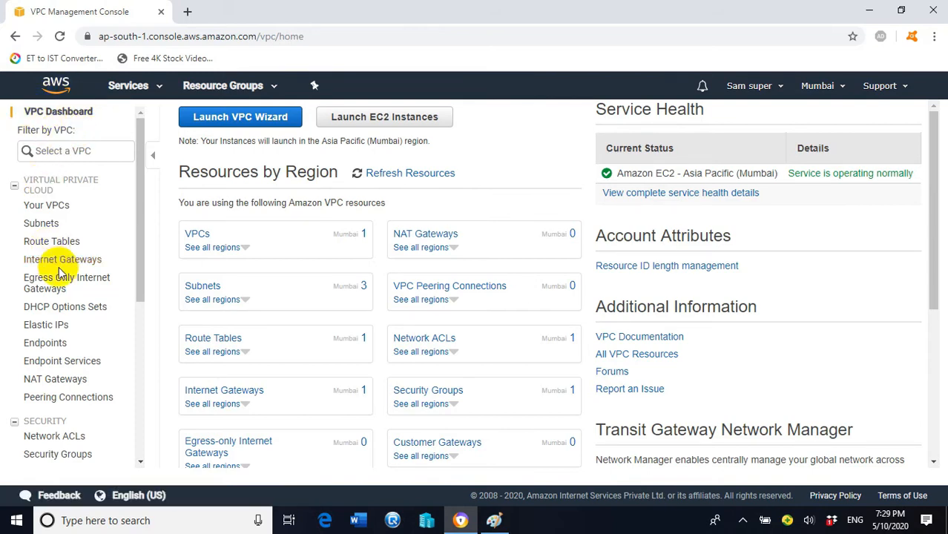
# - Create a VPC named myvpc with IPv4 CIDR block 10.0.0.0/16
pyautogui.click(54, 209)
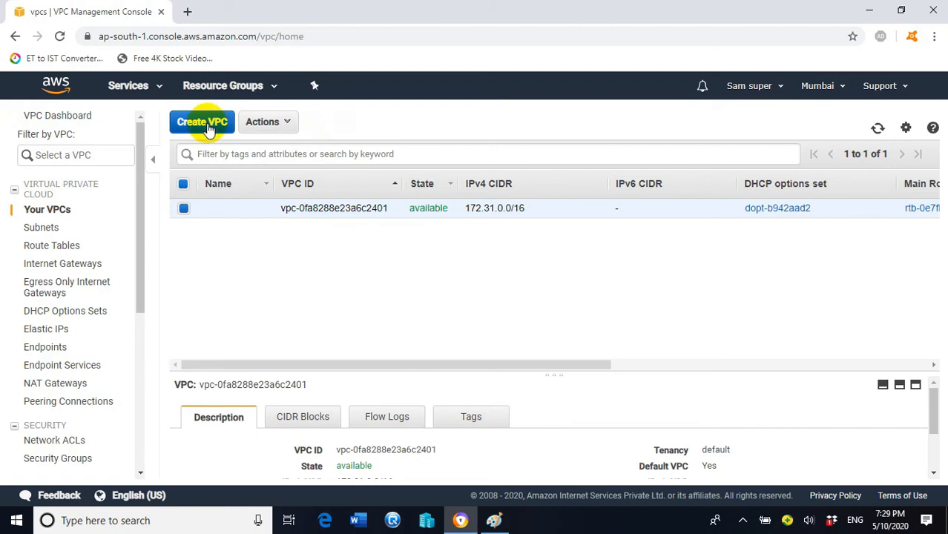
pyautogui.click(208, 129)
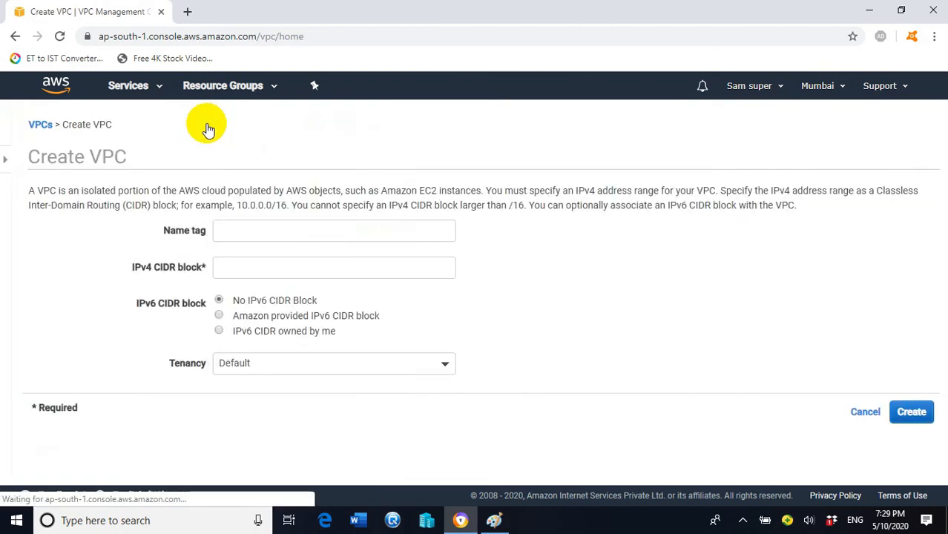
pyautogui.click(246, 233)
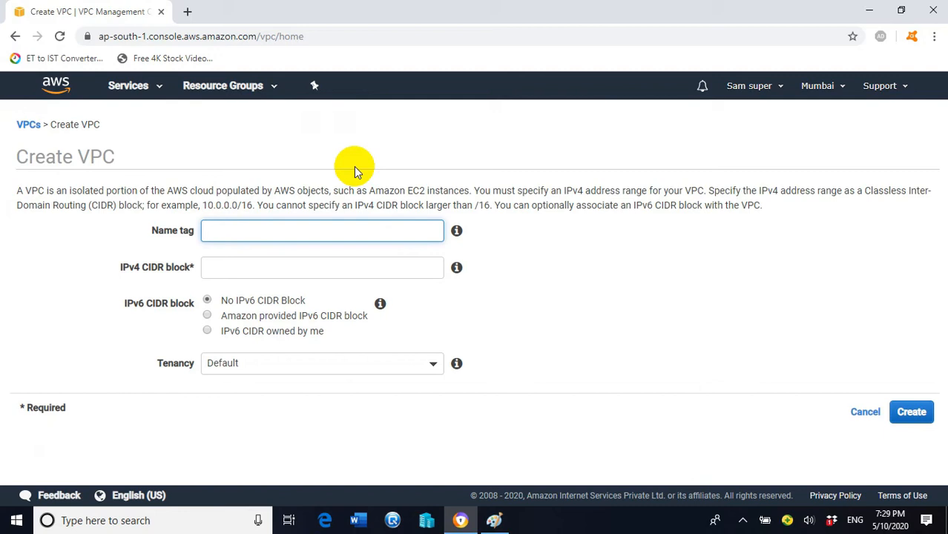
pyautogui.write('myvpc')
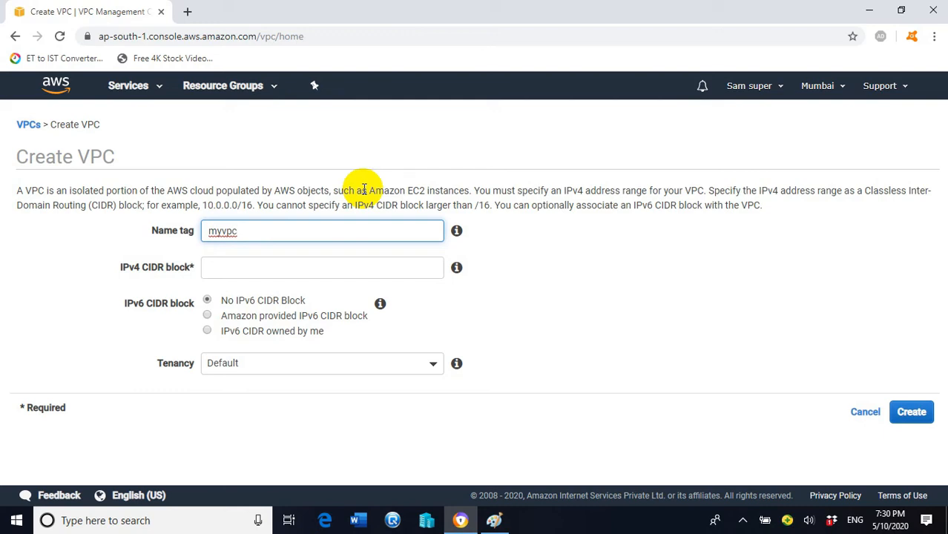
pyautogui.click(275, 269)
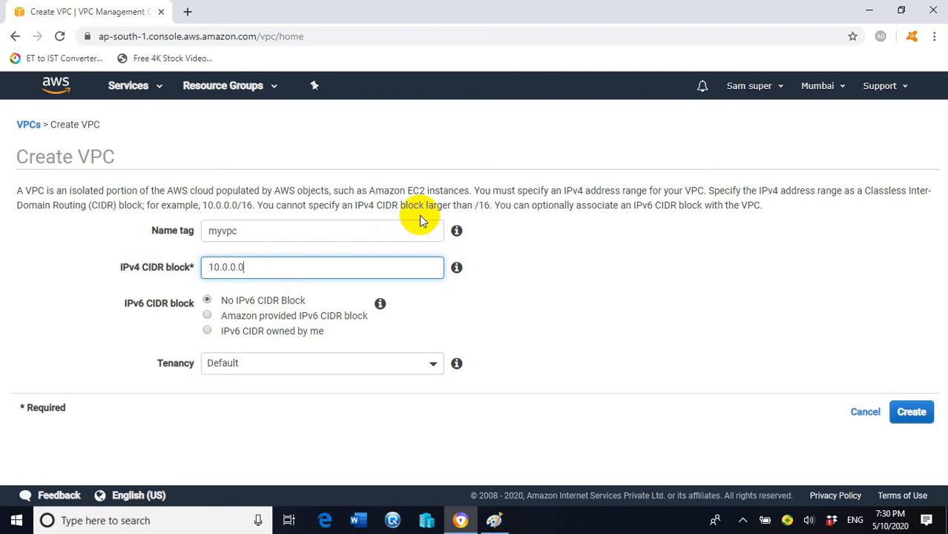
pyautogui.write('10.0.0.0/16')
pyautogui.click(911, 415)
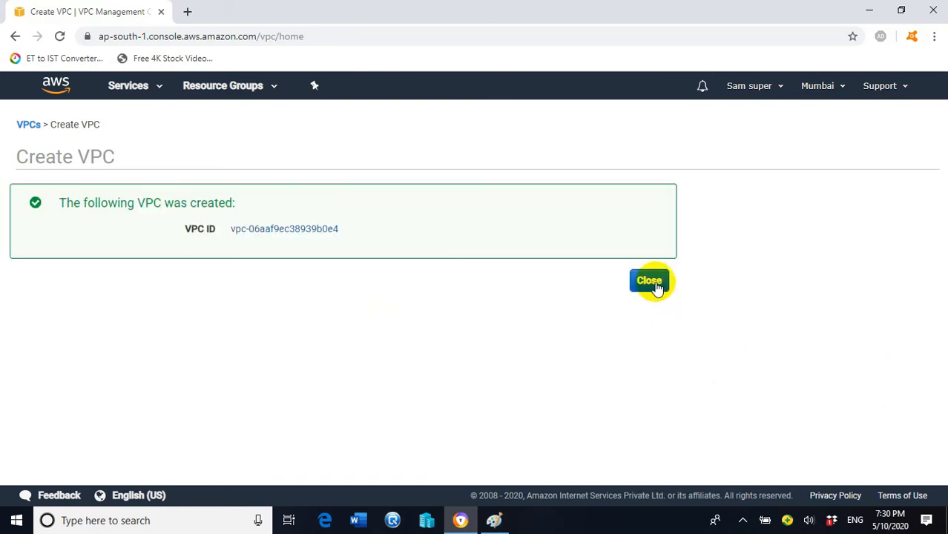
# - Close the confirmation and select myvpc in the Your VPCs list to view its details
pyautogui.click(651, 282)
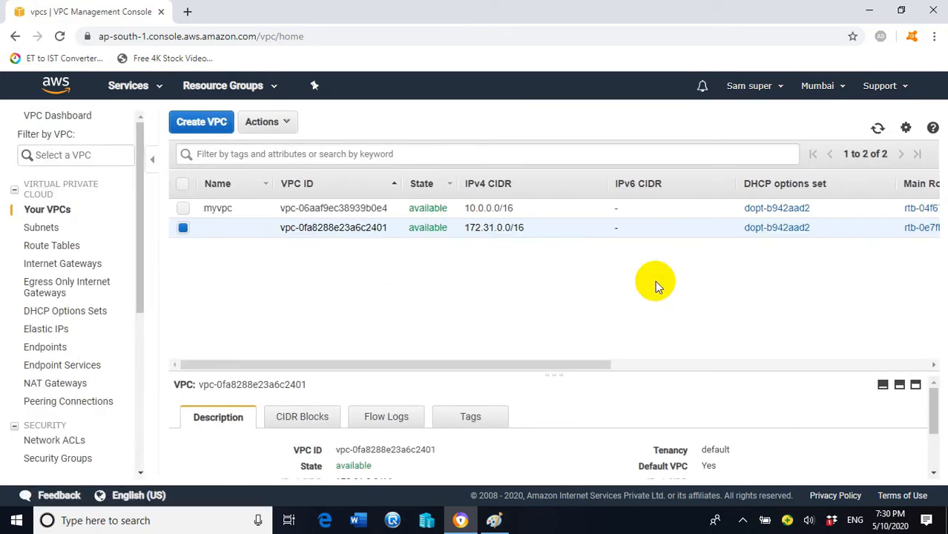
pyautogui.click(185, 227)
pyautogui.click(184, 208)
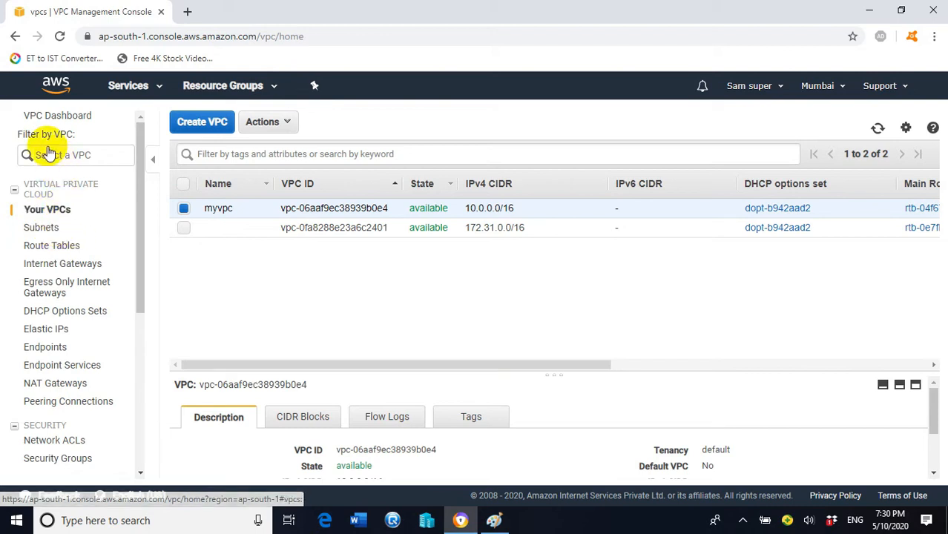
# - Start a new subnet with name tag mysubnet and attach it to myvpc (10.0.0.0/16)
pyautogui.click(40, 231)
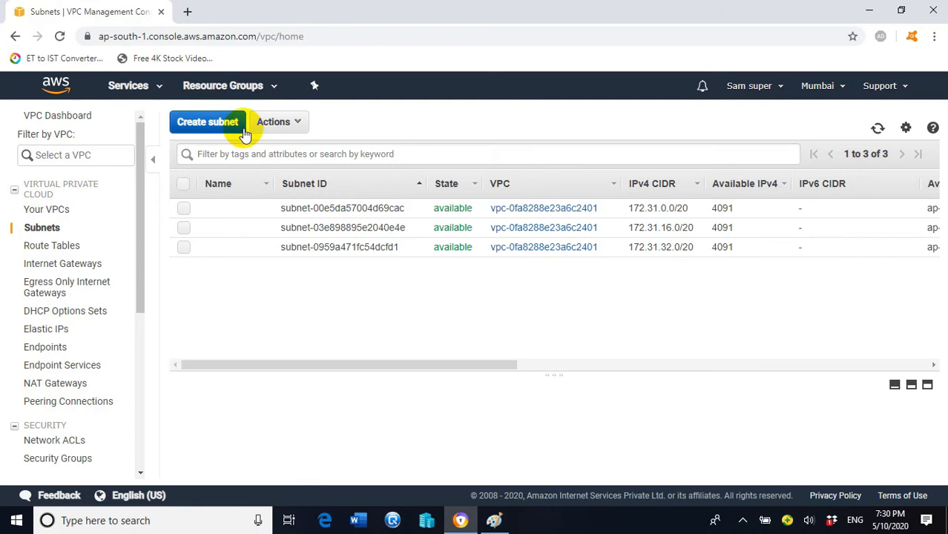
pyautogui.click(216, 128)
pyautogui.click(271, 229)
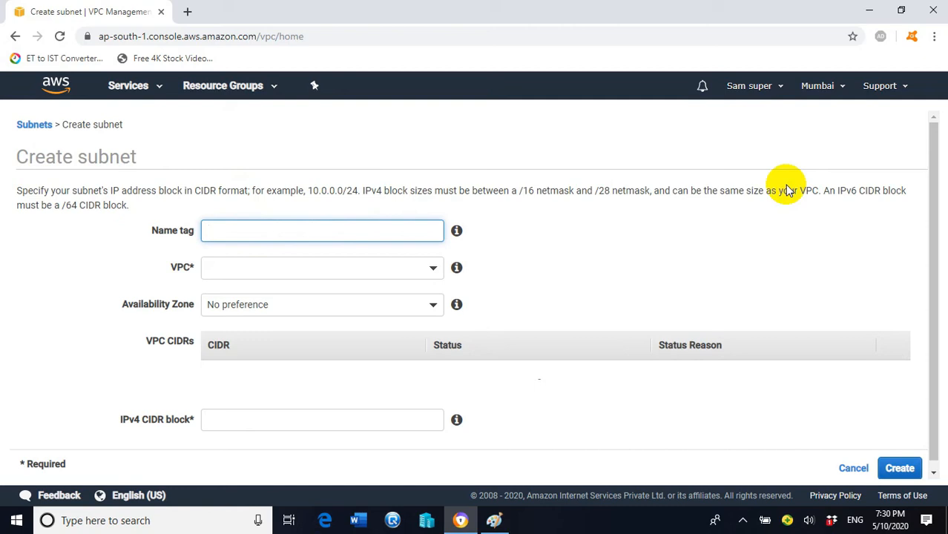
pyautogui.write('mysubnet')
pyautogui.click(715, 267)
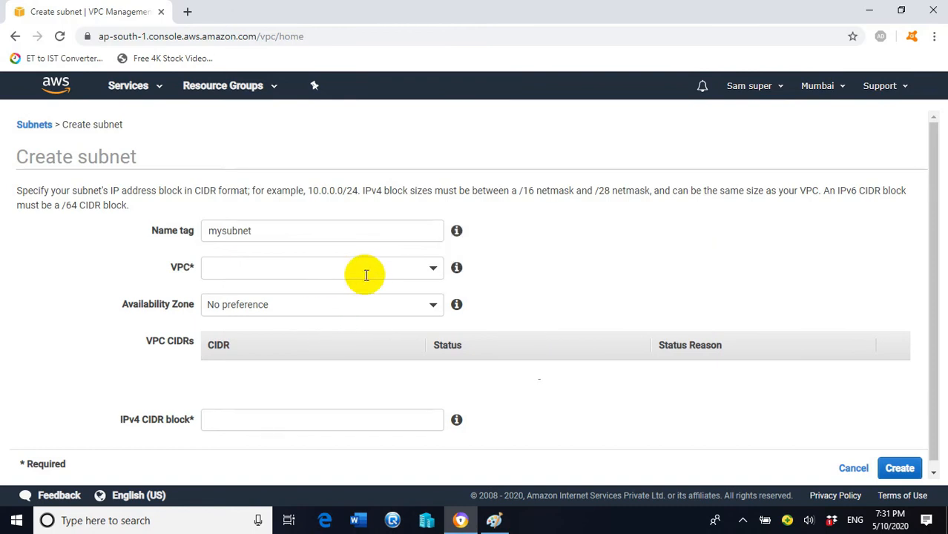
pyautogui.click(433, 271)
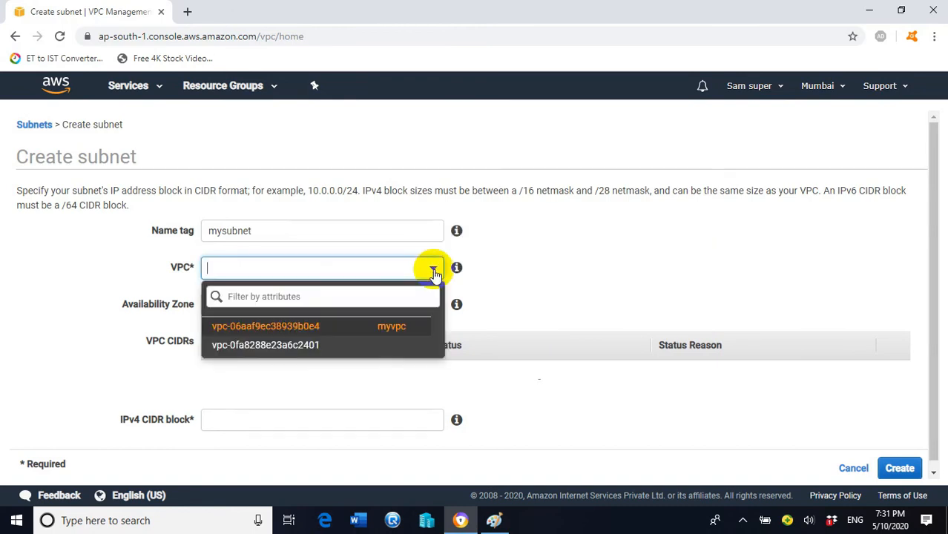
pyautogui.click(390, 327)
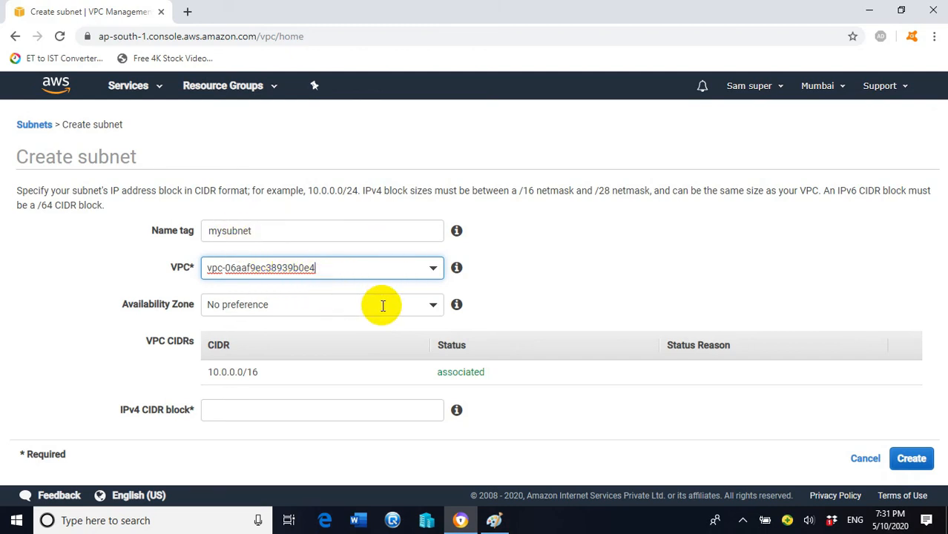
# - Create mysubnet in ap-south-1a with CIDR 10.0.0.0/24 and close the confirmation
pyautogui.click(429, 312)
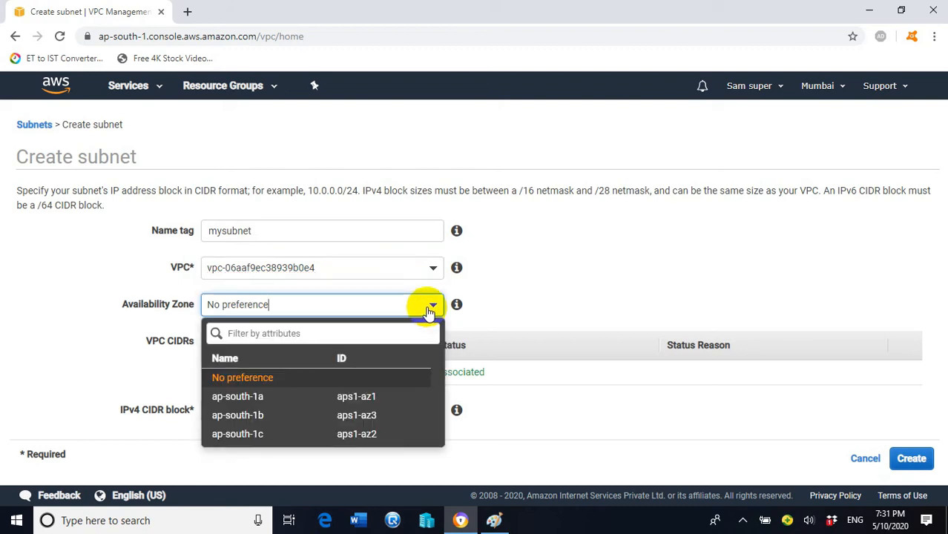
pyautogui.click(363, 400)
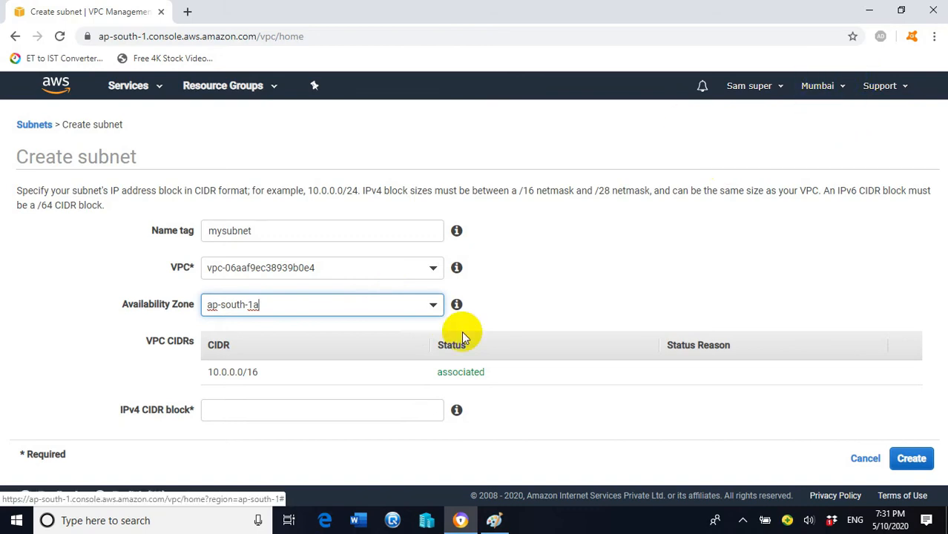
pyautogui.click(435, 306)
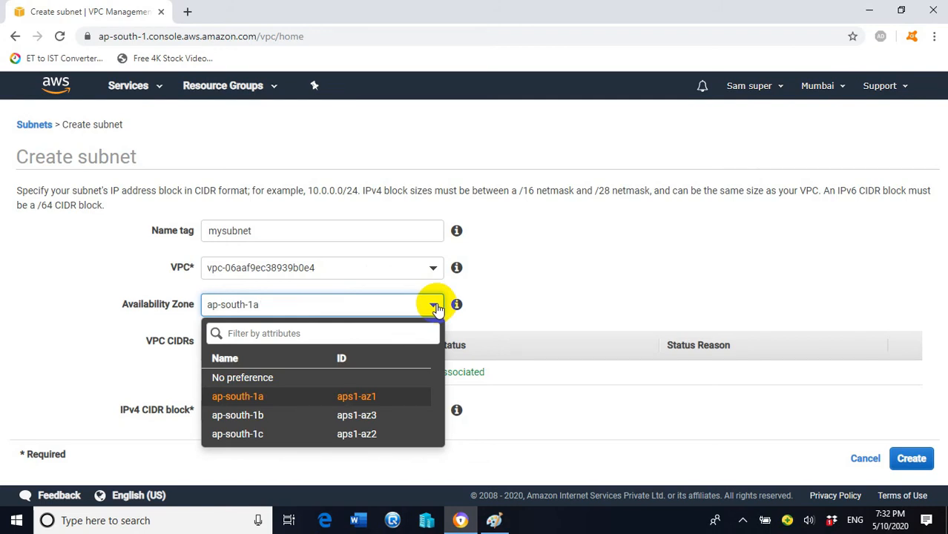
pyautogui.click(360, 396)
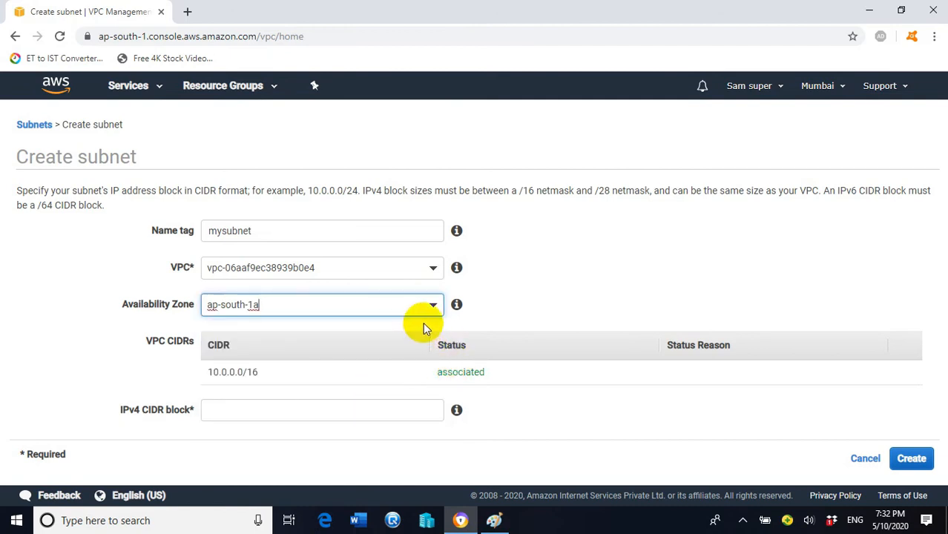
pyautogui.click(269, 413)
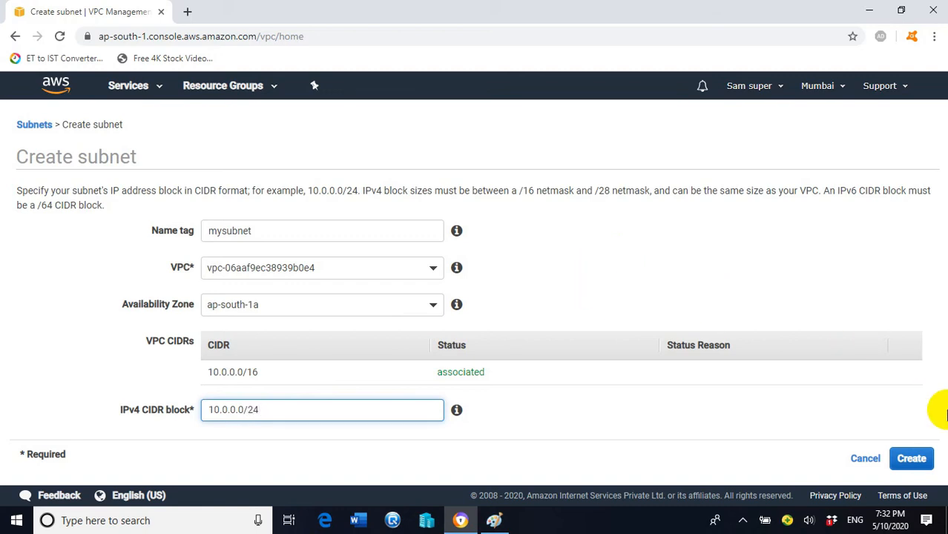
pyautogui.click(909, 459)
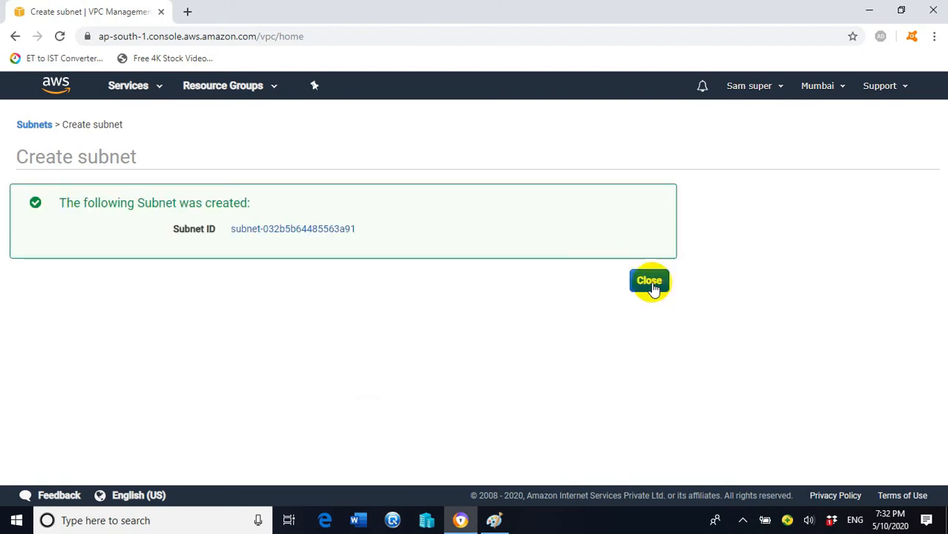
pyautogui.click(651, 285)
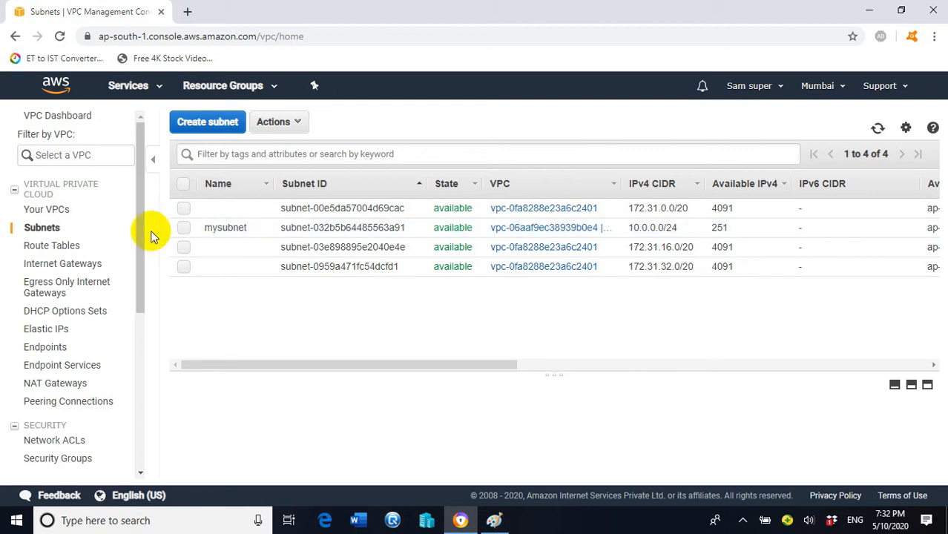
# - Show the Internet Gateways list, checking the network diagram in Paint before returning
pyautogui.moveTo(137, 222); pyautogui.dragTo(141, 232)
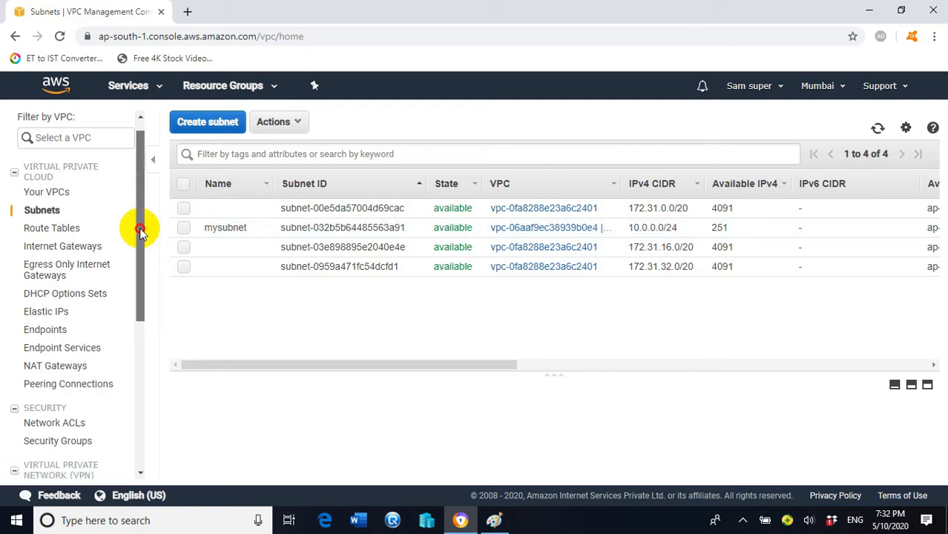
pyautogui.click(82, 255)
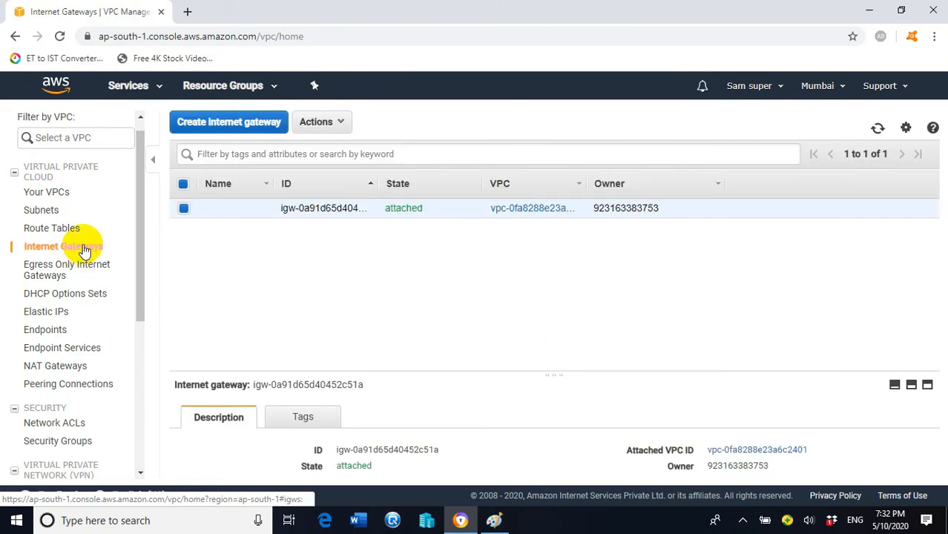
pyautogui.click(494, 519)
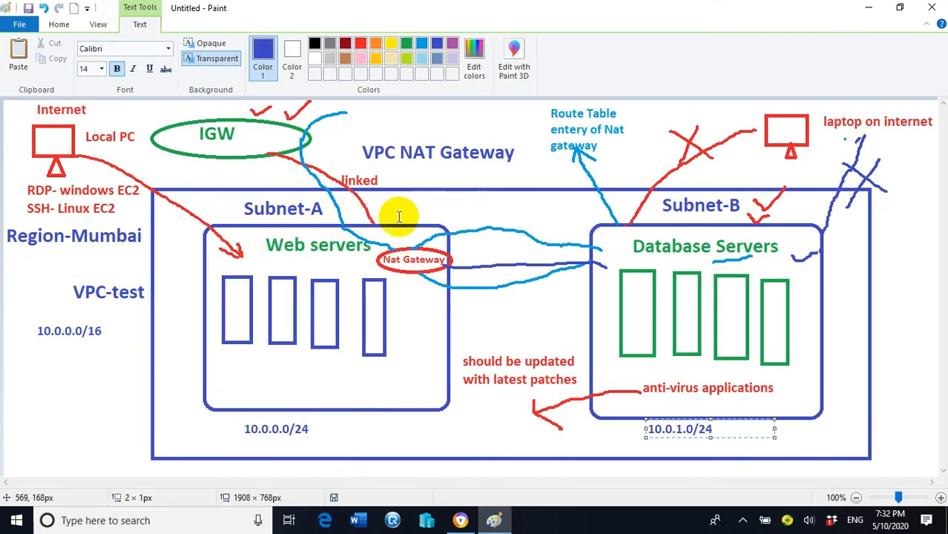
pyautogui.click(459, 521)
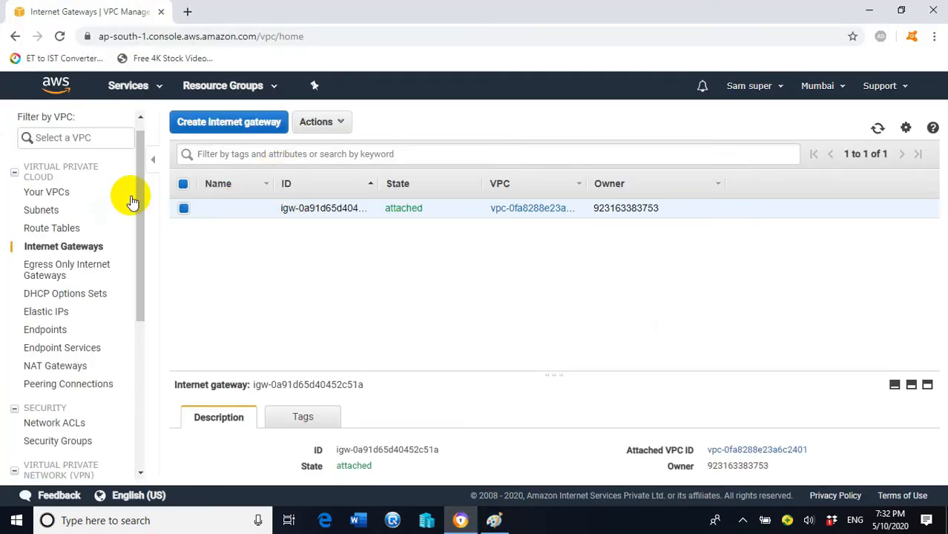
# - Go back to the Subnets list showing mysubnet with 10.0.0.0/24
pyautogui.click(42, 211)
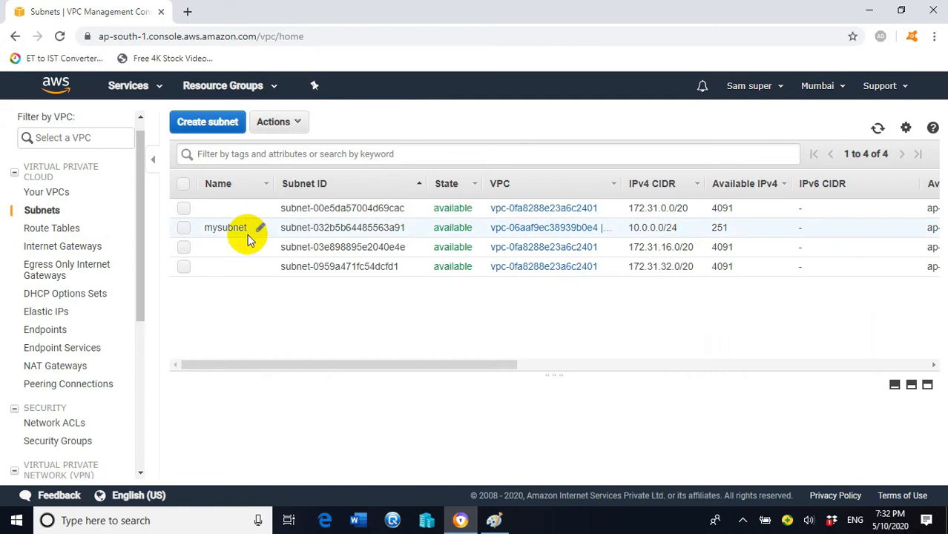
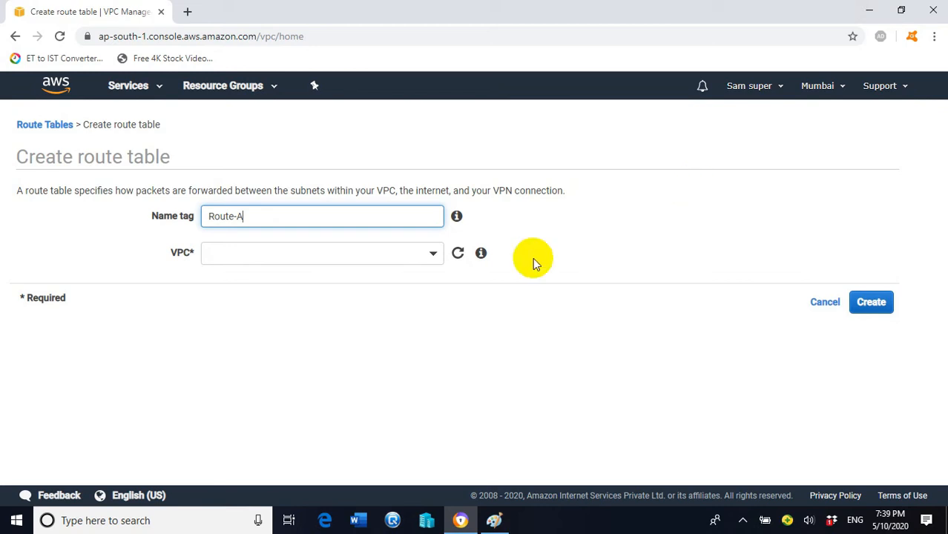
# - Create the Route-A route table in myvpc and close the confirmation
pyautogui.click(495, 519)
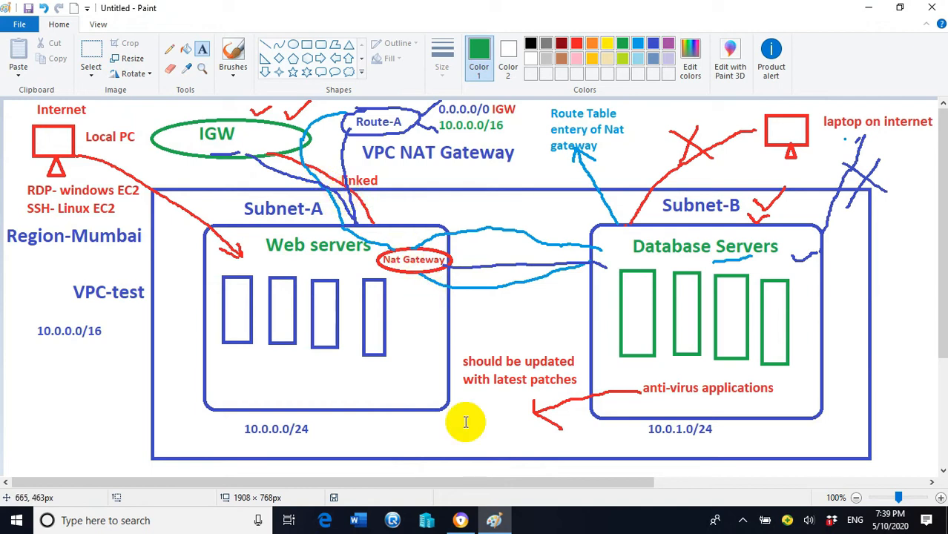
pyautogui.moveTo(472, 524)
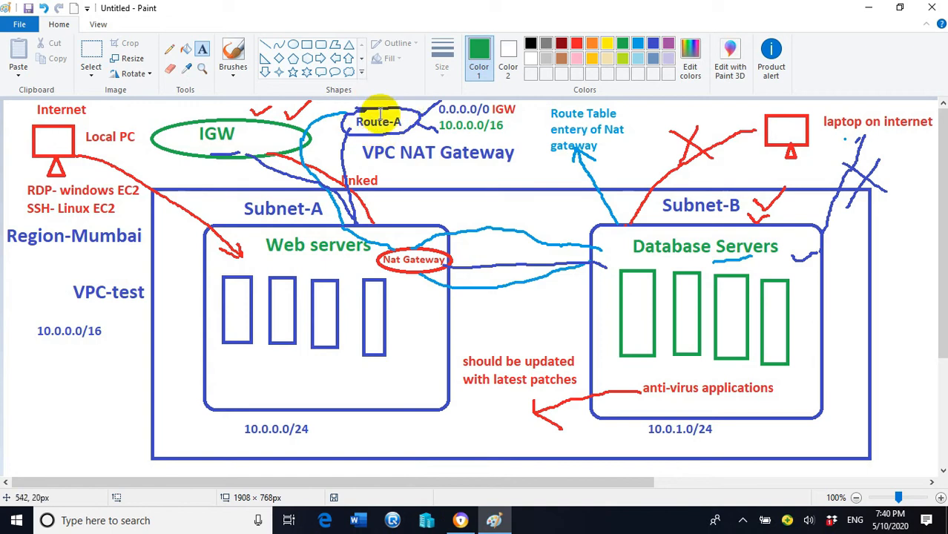
pyautogui.click(460, 519)
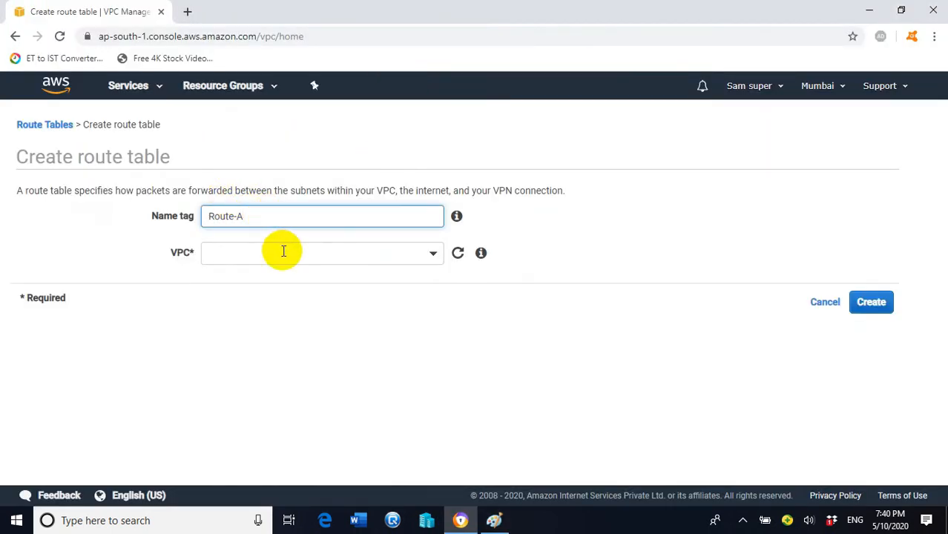
pyautogui.click(283, 251)
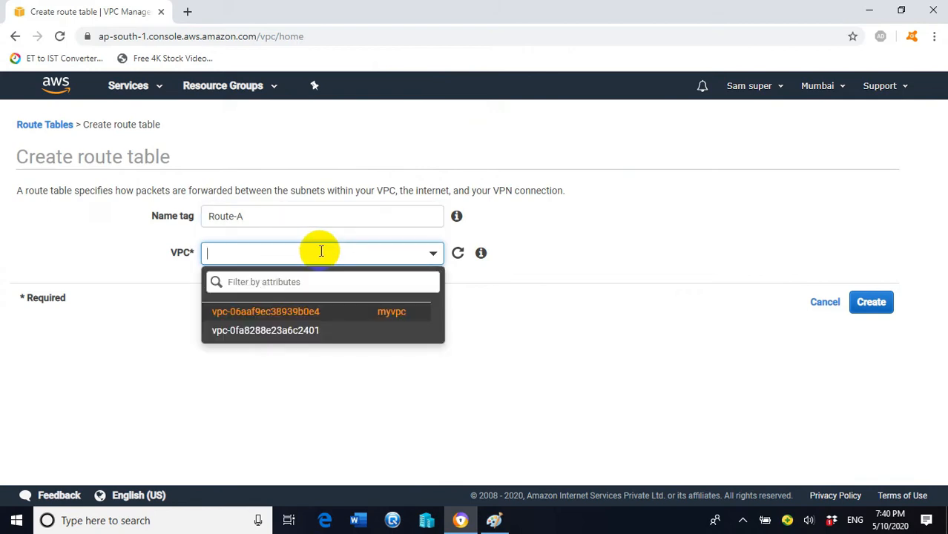
pyautogui.click(392, 315)
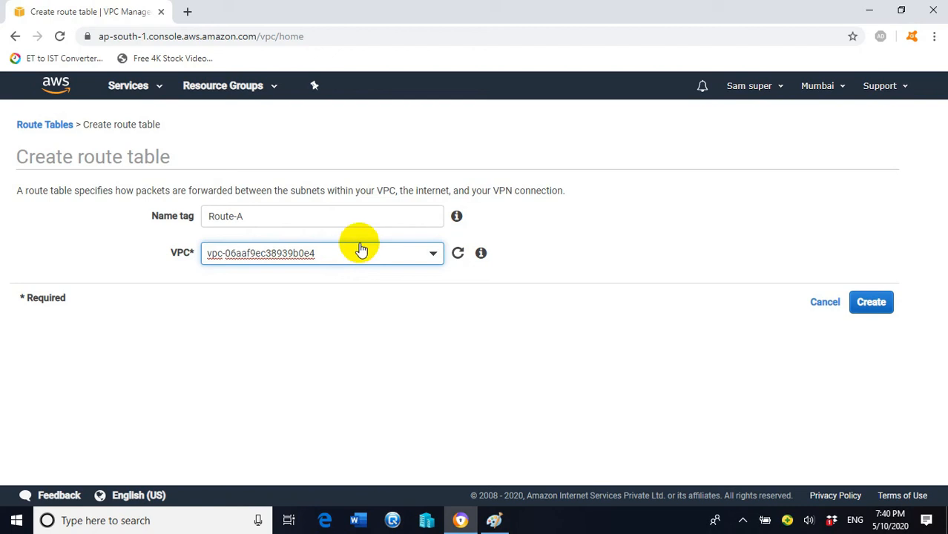
pyautogui.click(870, 302)
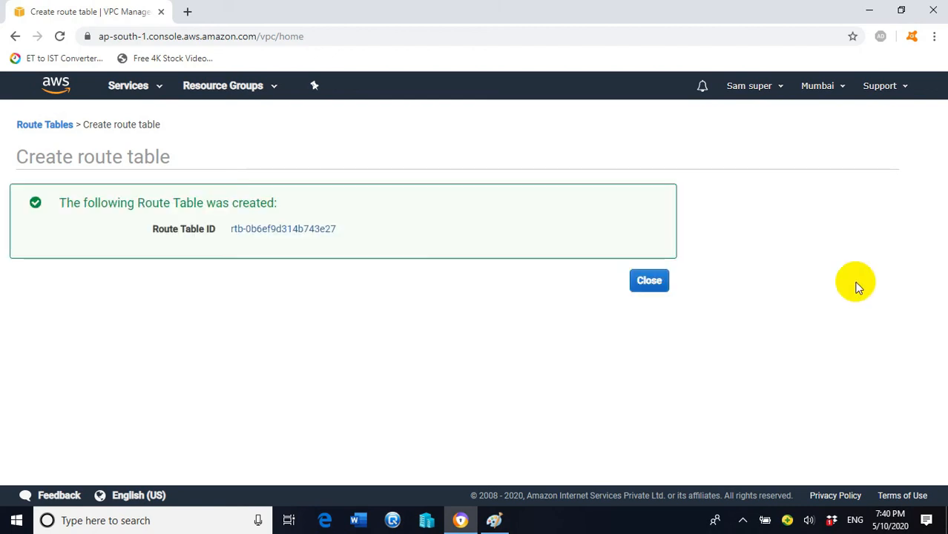
pyautogui.click(652, 285)
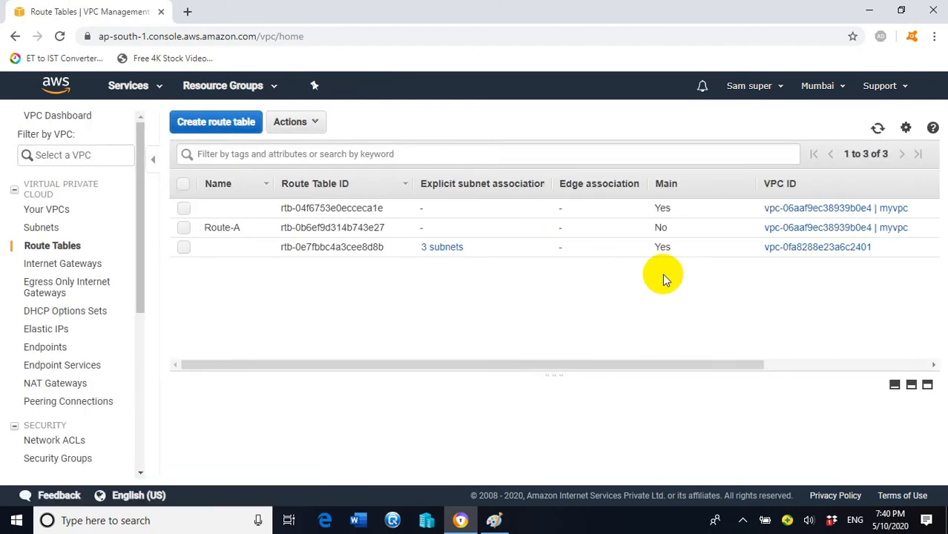
# - Explicitly associate Route-A with Subnet-A (subnet-093c2000be985e299) and save
pyautogui.click(184, 229)
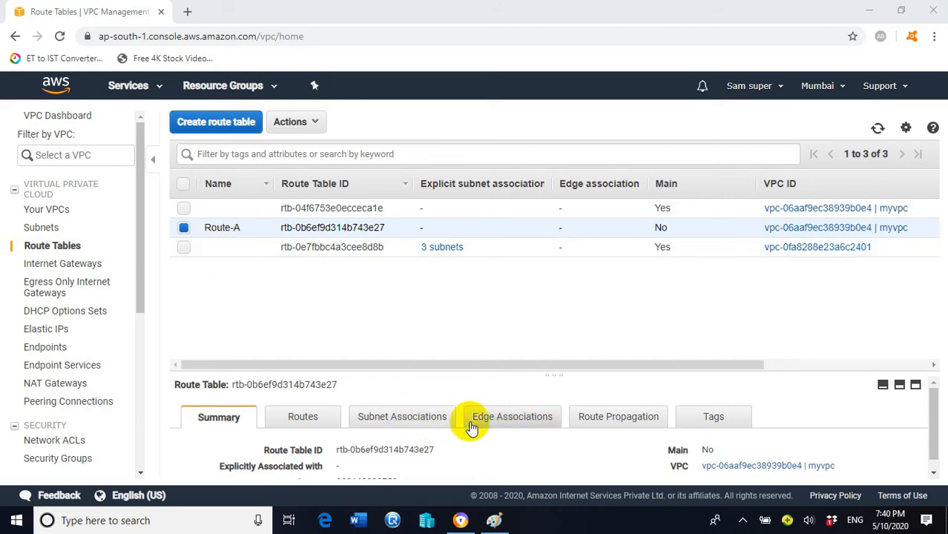
pyautogui.click(418, 419)
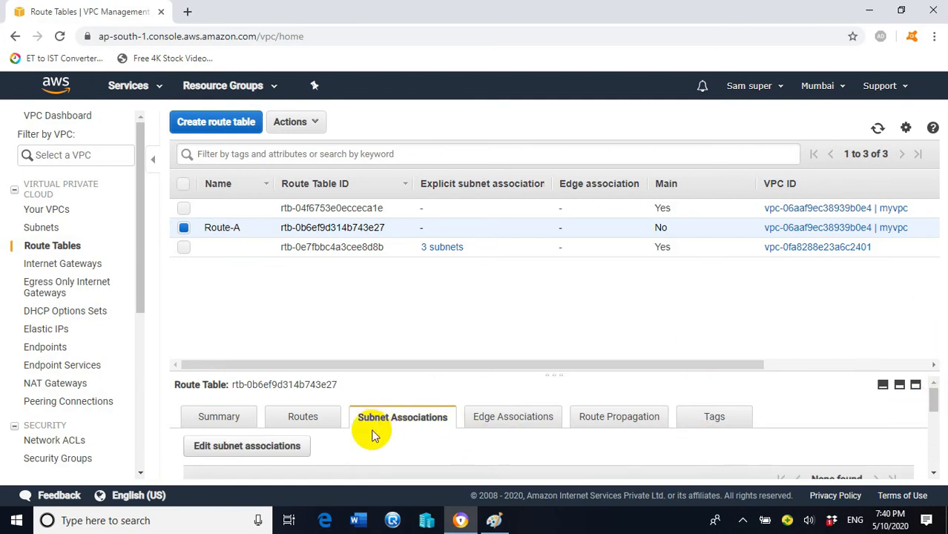
pyautogui.click(284, 448)
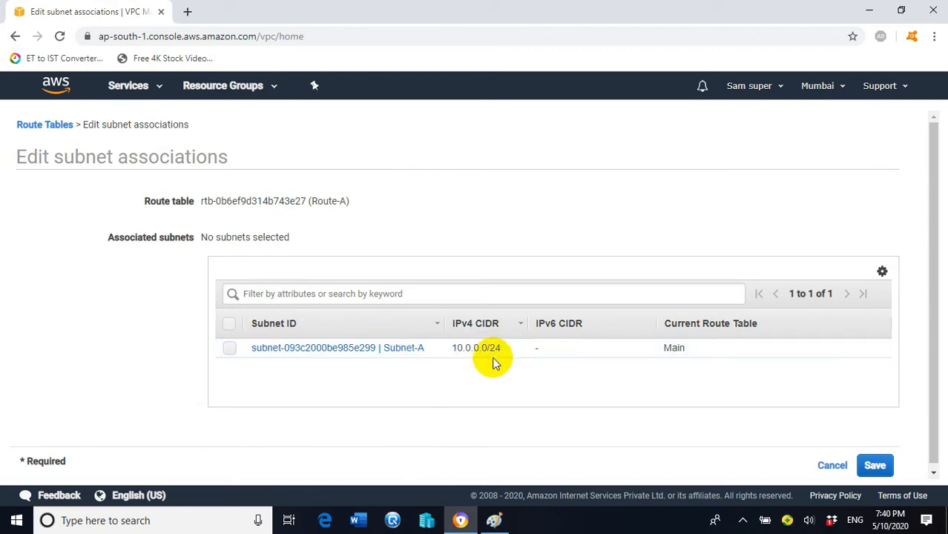
pyautogui.click(227, 348)
pyautogui.click(874, 470)
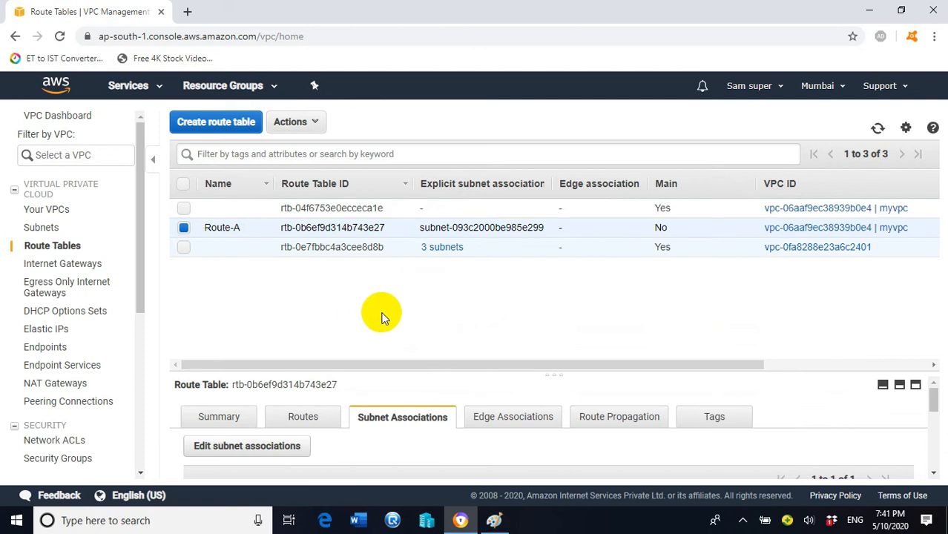
# - Start editing Route-A's routes and add an empty route entry
pyautogui.click(312, 422)
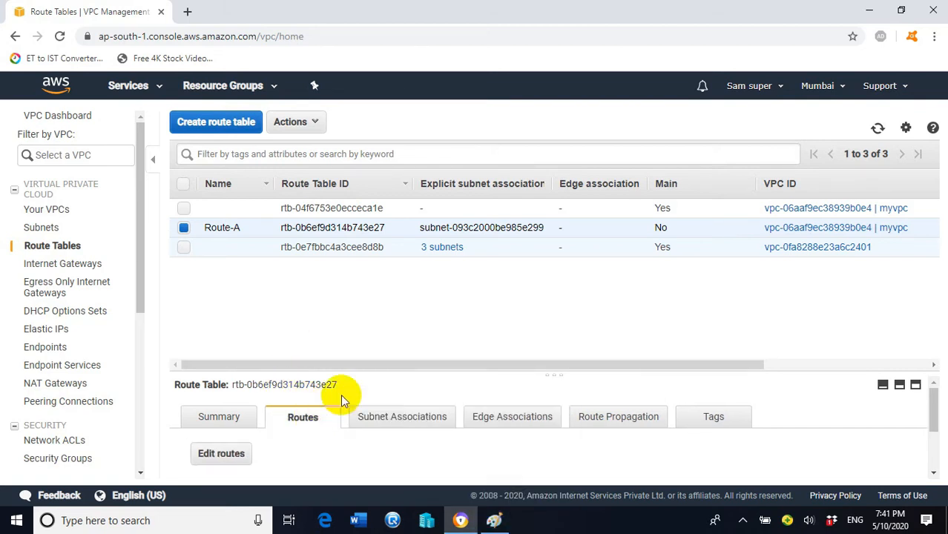
pyautogui.click(227, 454)
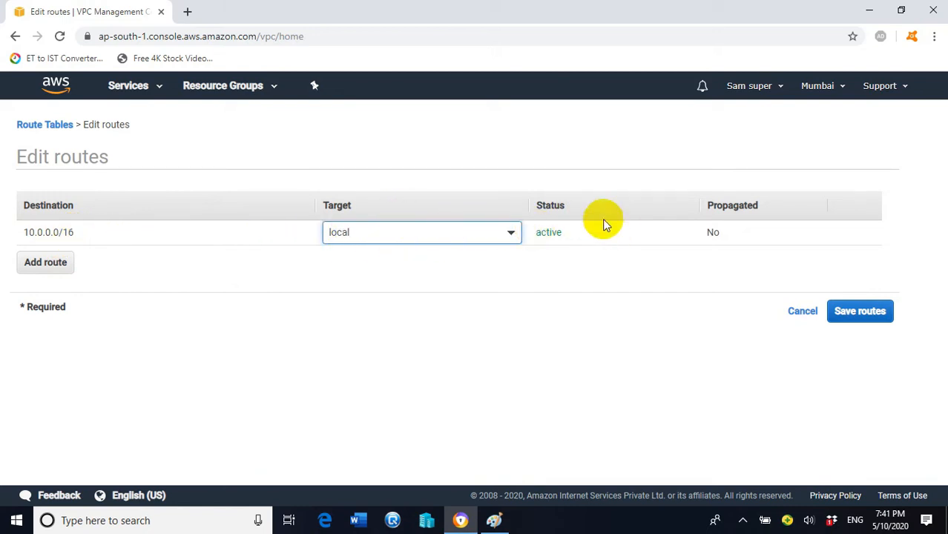
pyautogui.click(46, 264)
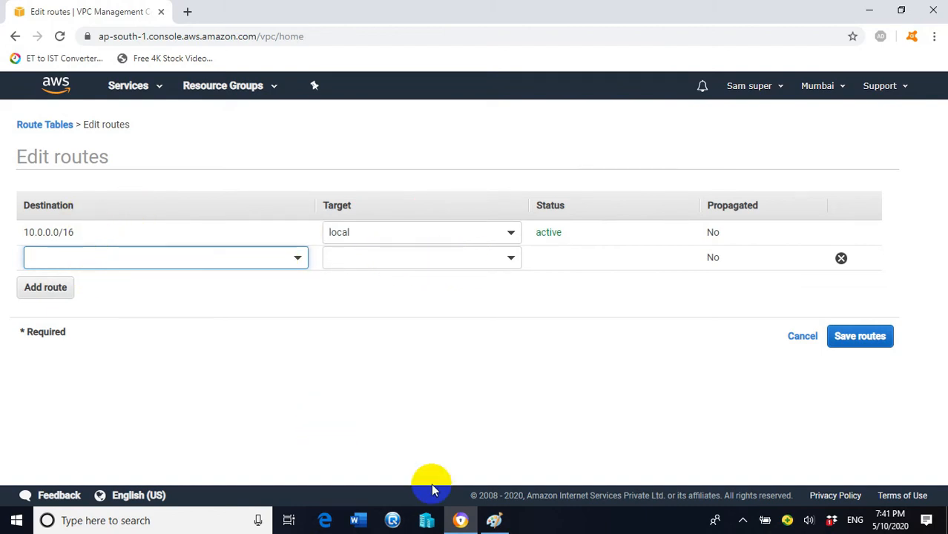
pyautogui.click(494, 520)
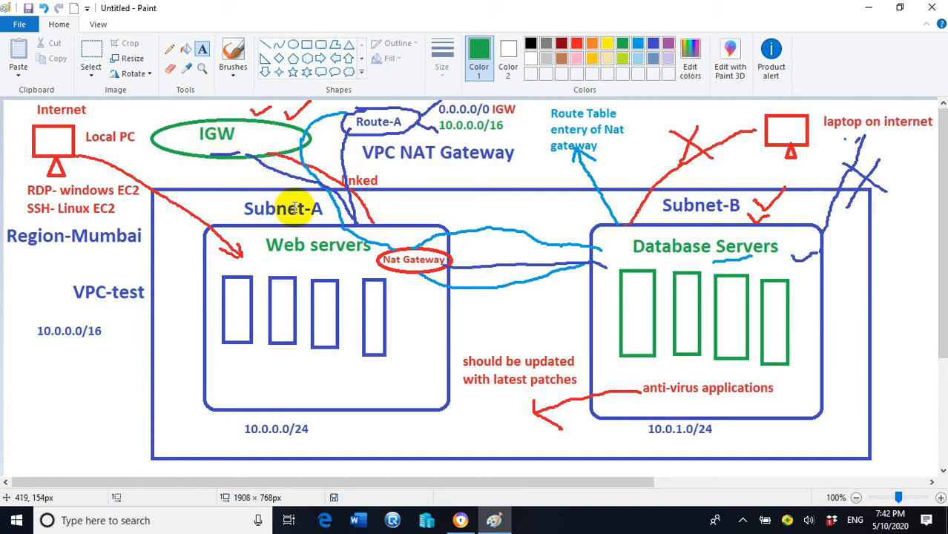
pyautogui.click(460, 522)
# - Route 0.0.0.0/0 to internet gateway igw-02eec11f95bd04718 and save Route-A's routes
pyautogui.click(137, 258)
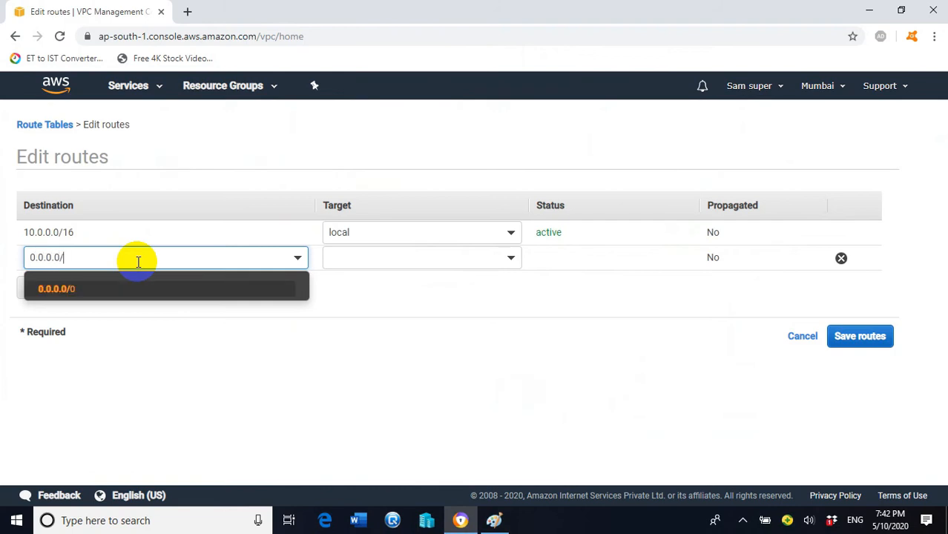
pyautogui.click(395, 258)
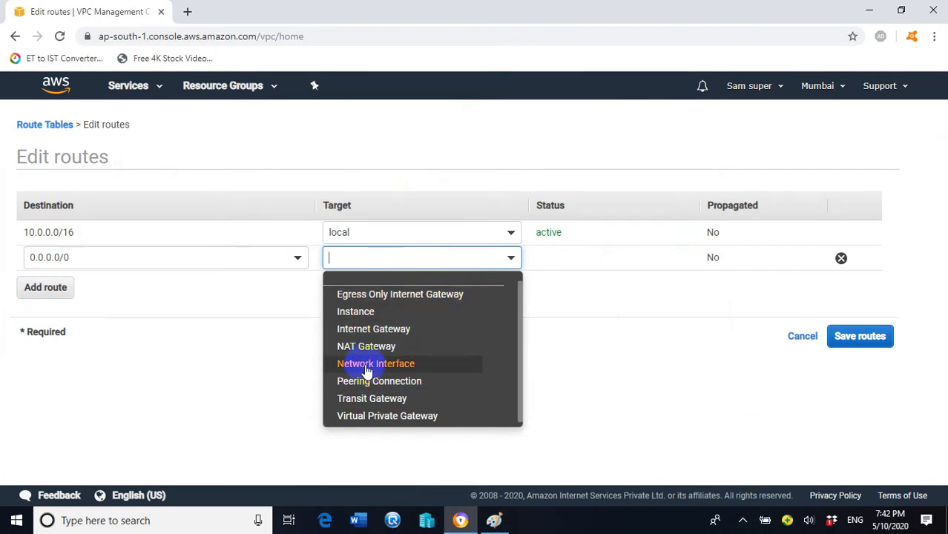
pyautogui.click(365, 330)
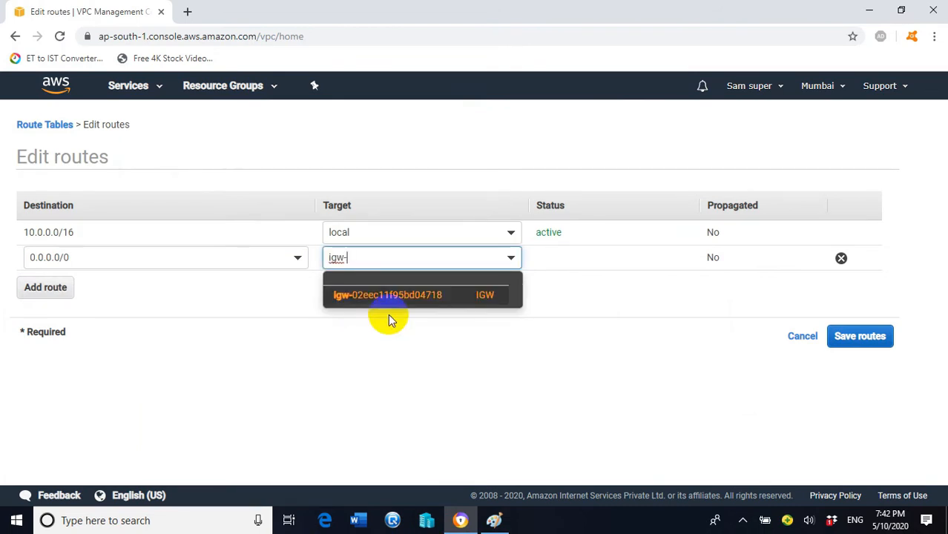
pyautogui.click(481, 295)
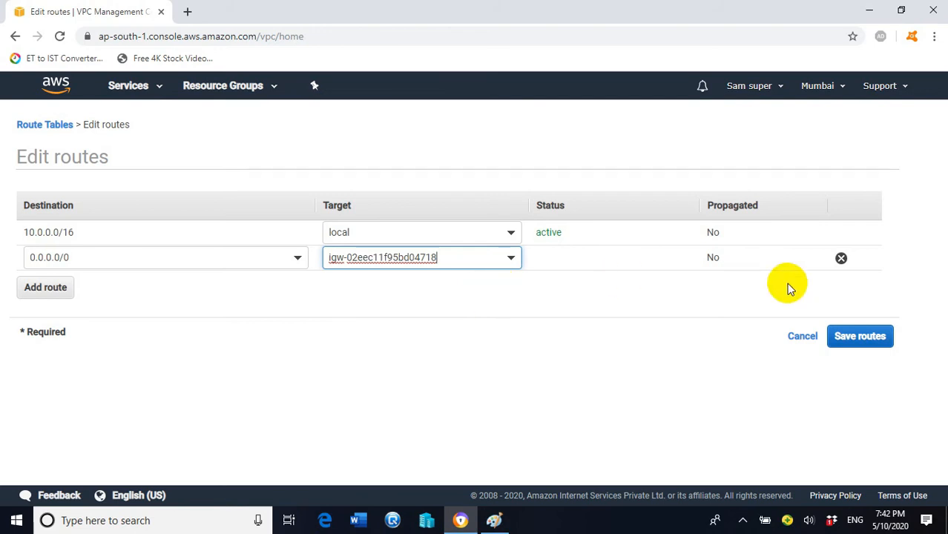
pyautogui.click(875, 337)
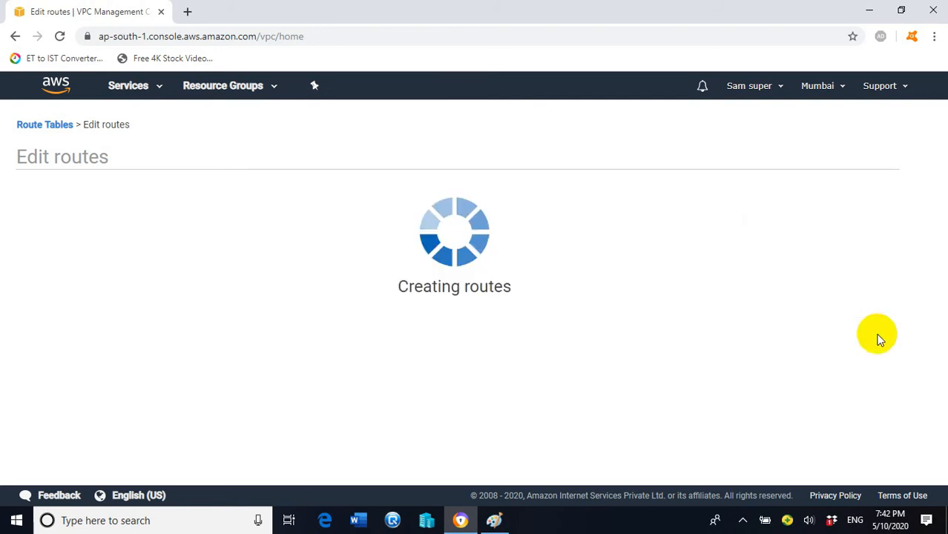
pyautogui.click(650, 246)
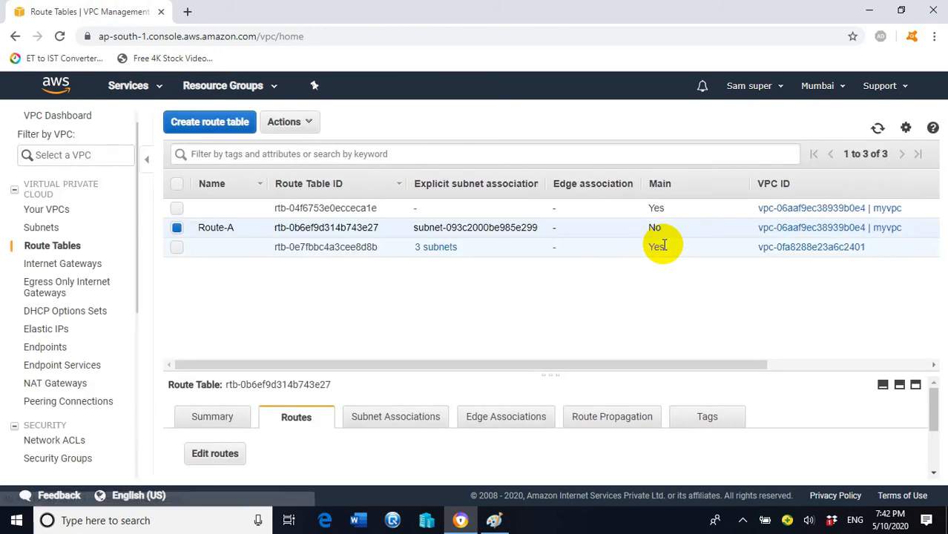
pyautogui.click(493, 520)
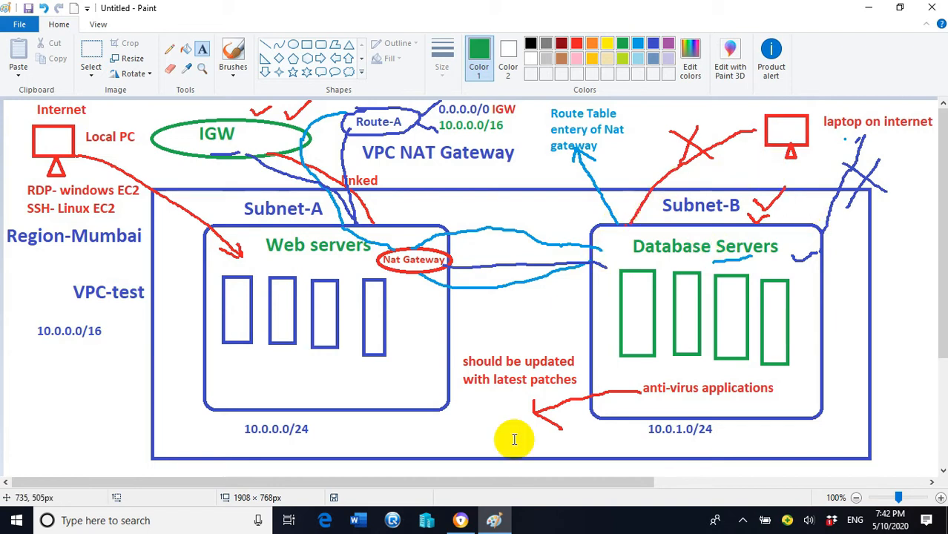
# - Begin a new subnet named Subnet-B in myvpc, availability zone ap-south-1a
pyautogui.click(460, 522)
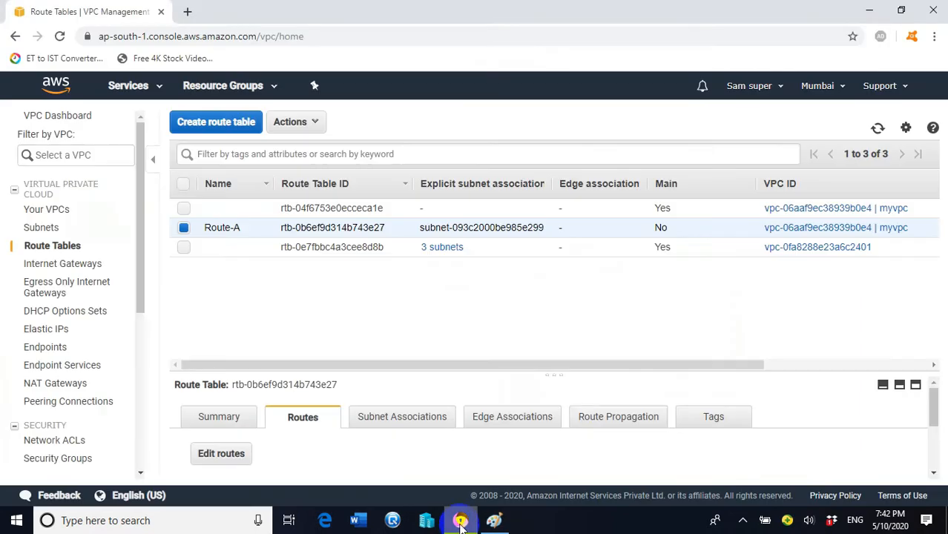
pyautogui.click(45, 228)
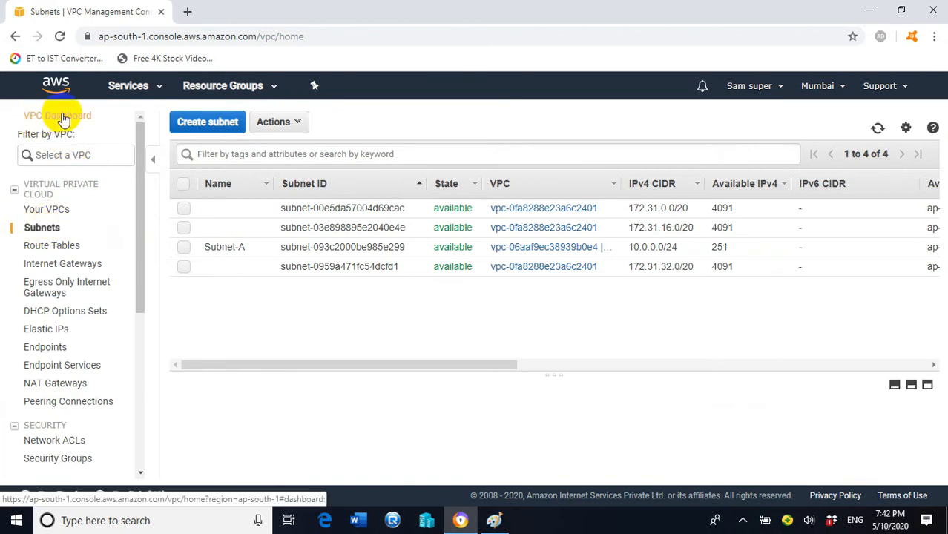
pyautogui.click(227, 123)
pyautogui.click(254, 230)
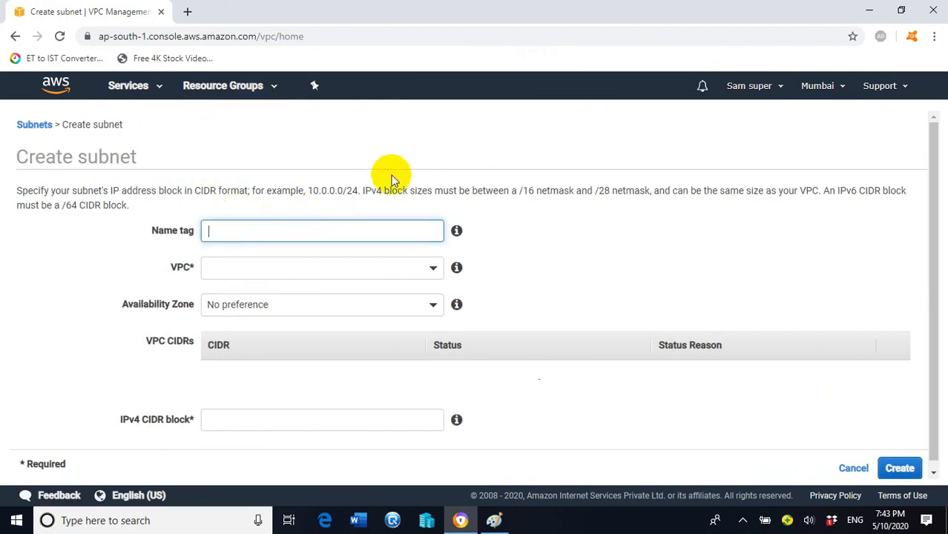
pyautogui.click(494, 520)
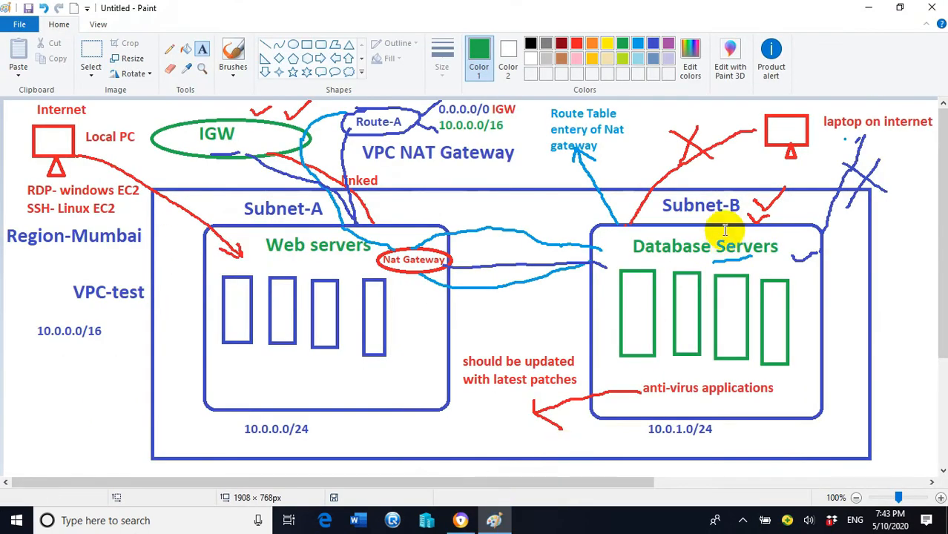
pyautogui.click(473, 523)
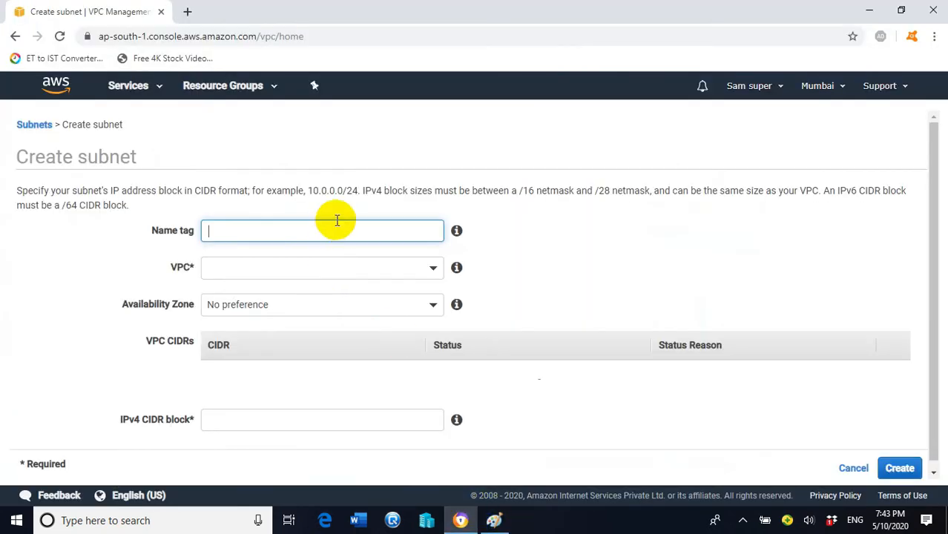
pyautogui.click(335, 232)
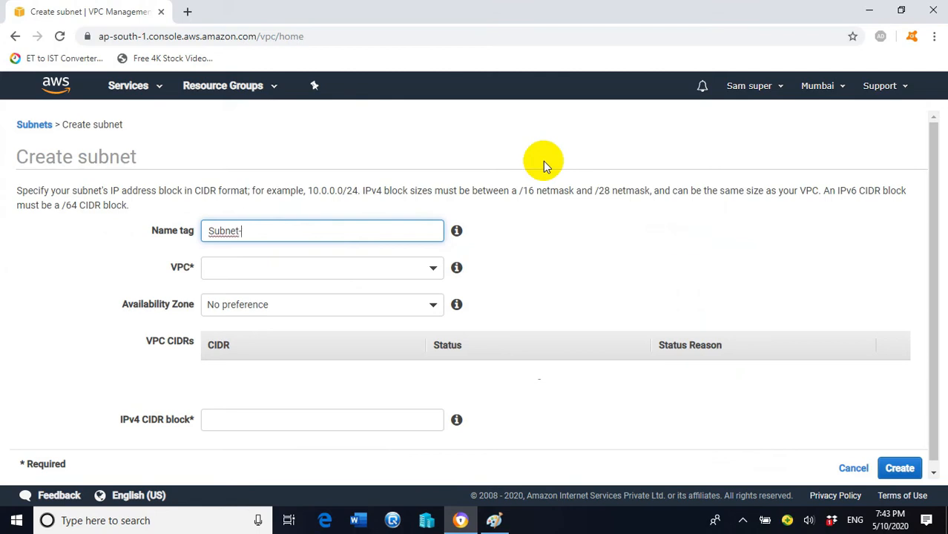
pyautogui.click(239, 268)
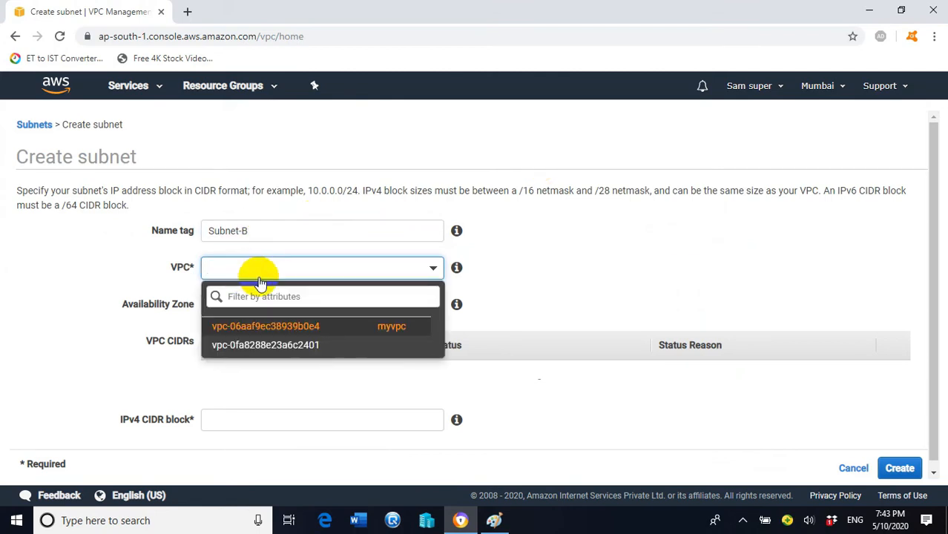
pyautogui.click(393, 328)
pyautogui.click(415, 304)
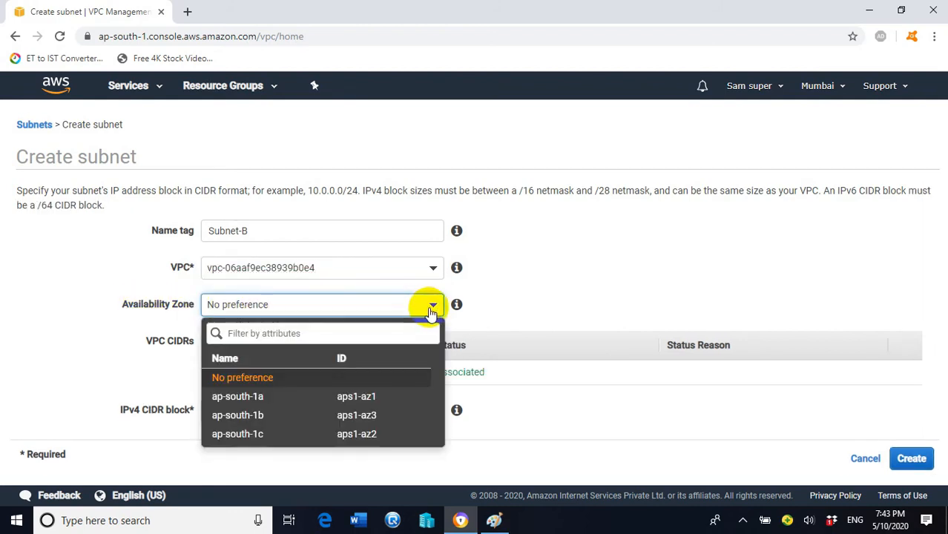
pyautogui.click(373, 397)
# - Give Subnet-B the CIDR 10.0.1.0/24, tick it on the diagram, and create it
pyautogui.click(219, 406)
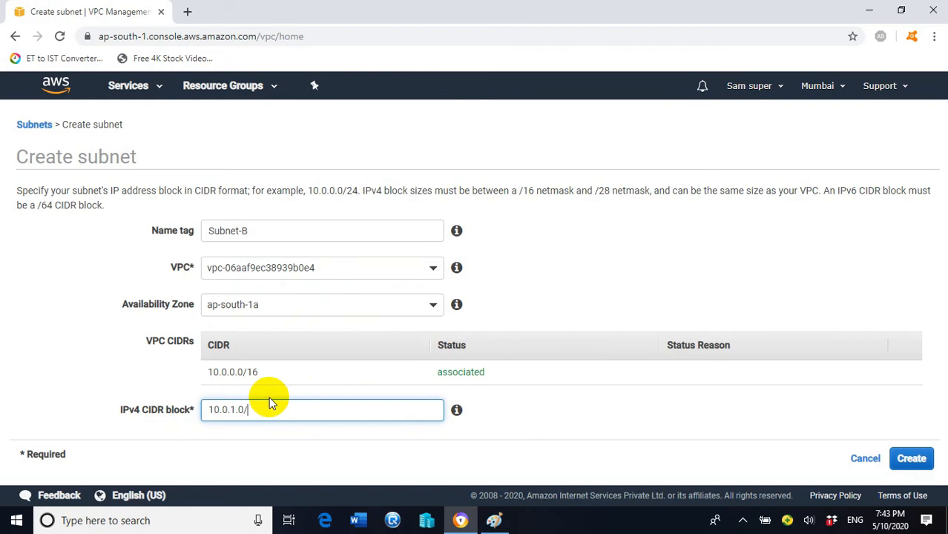
pyautogui.write('10.0.1.0/24')
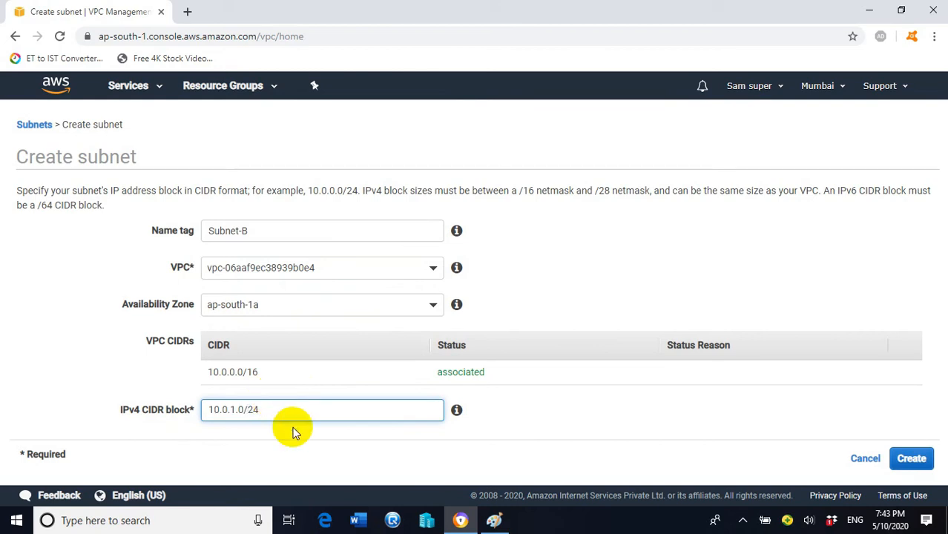
pyautogui.click(494, 520)
pyautogui.click(169, 49)
pyautogui.moveTo(723, 429); pyautogui.dragTo(752, 424)
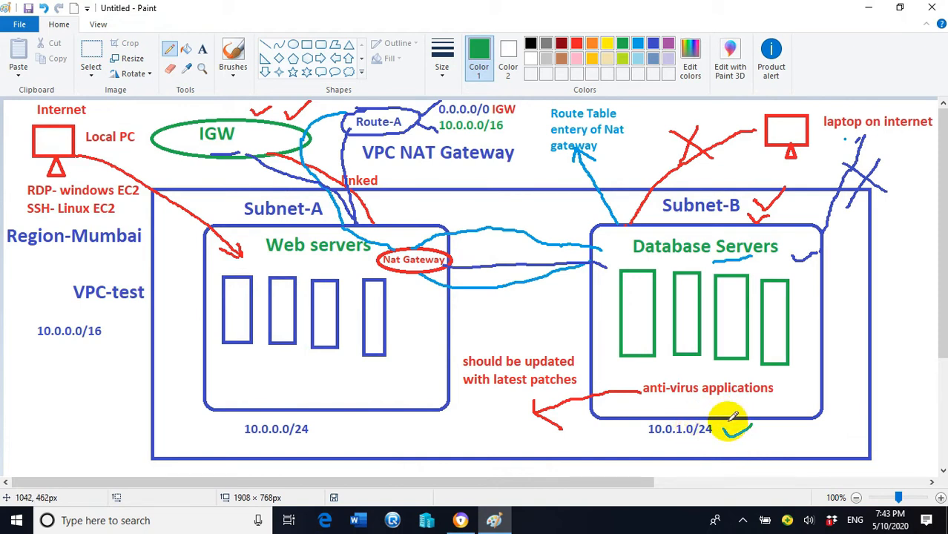
pyautogui.click(458, 522)
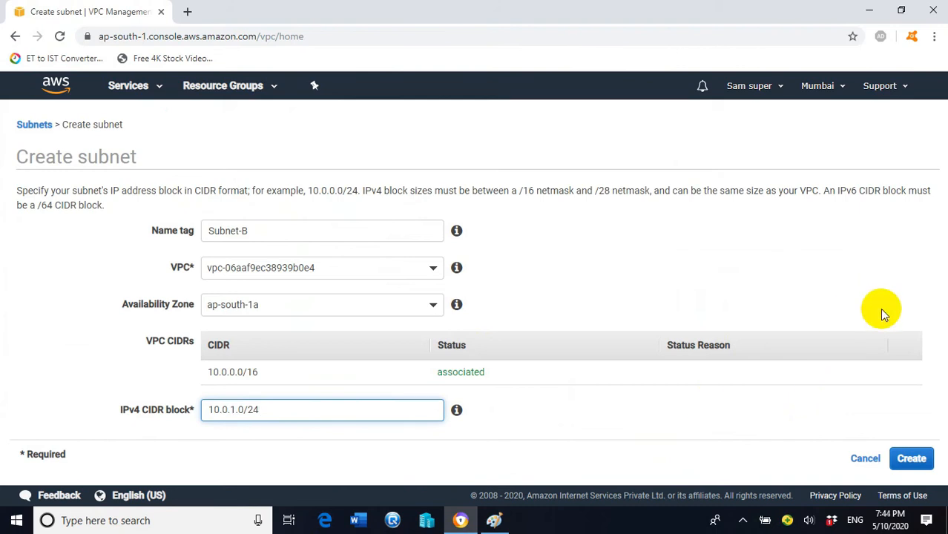
pyautogui.click(919, 465)
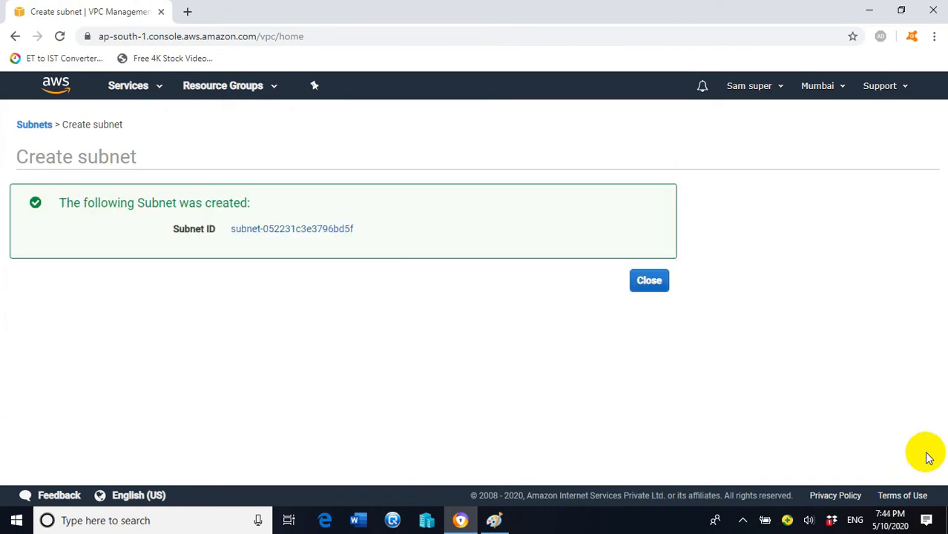
pyautogui.click(649, 281)
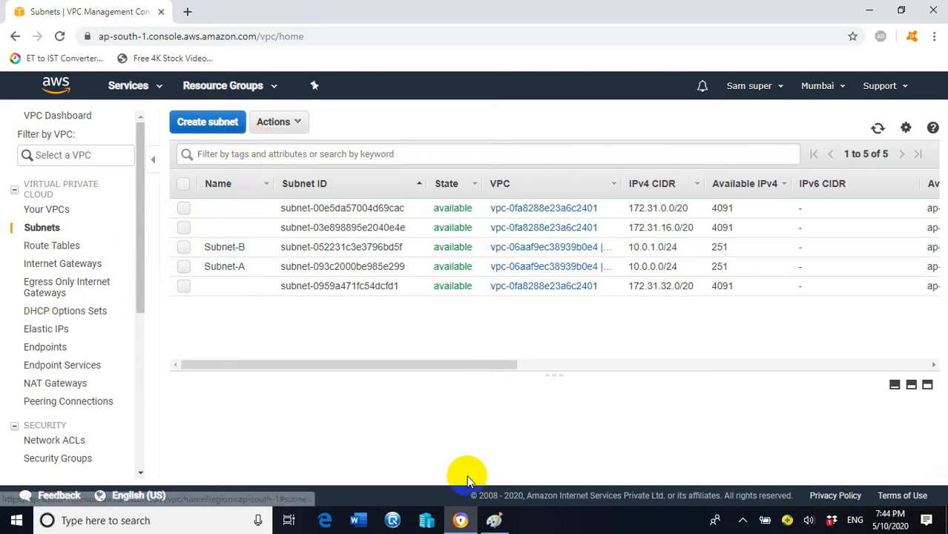
# - Create the Route-B route table in myvpc and close the confirmation
pyautogui.click(495, 521)
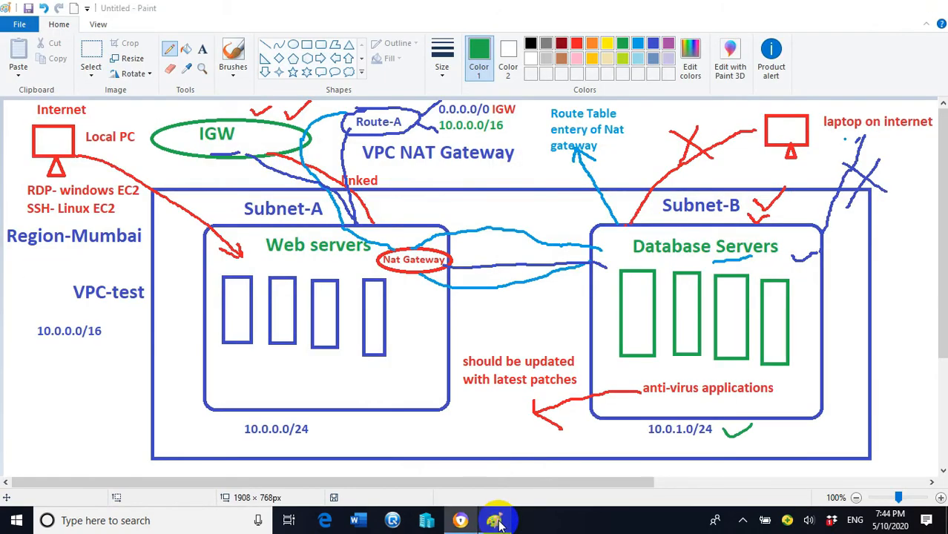
pyautogui.click(496, 522)
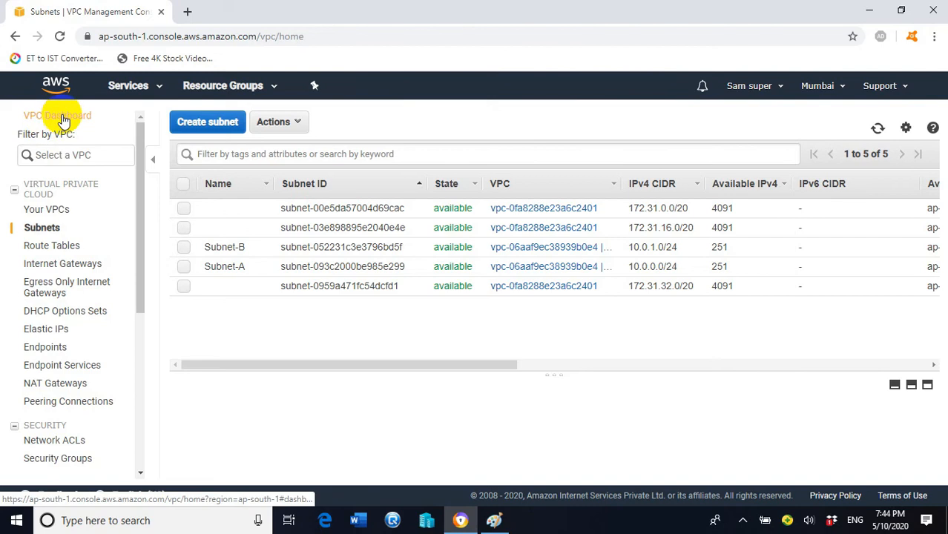
pyautogui.click(64, 251)
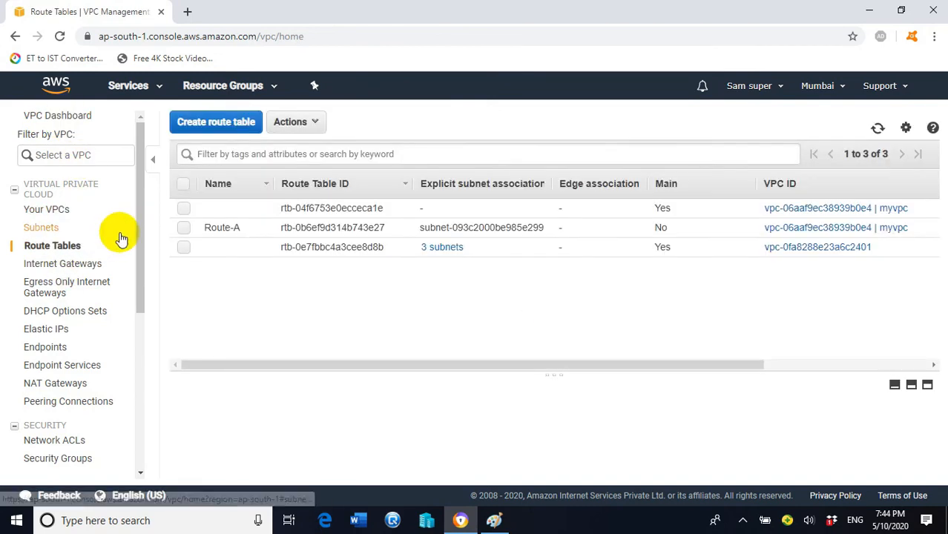
pyautogui.click(220, 131)
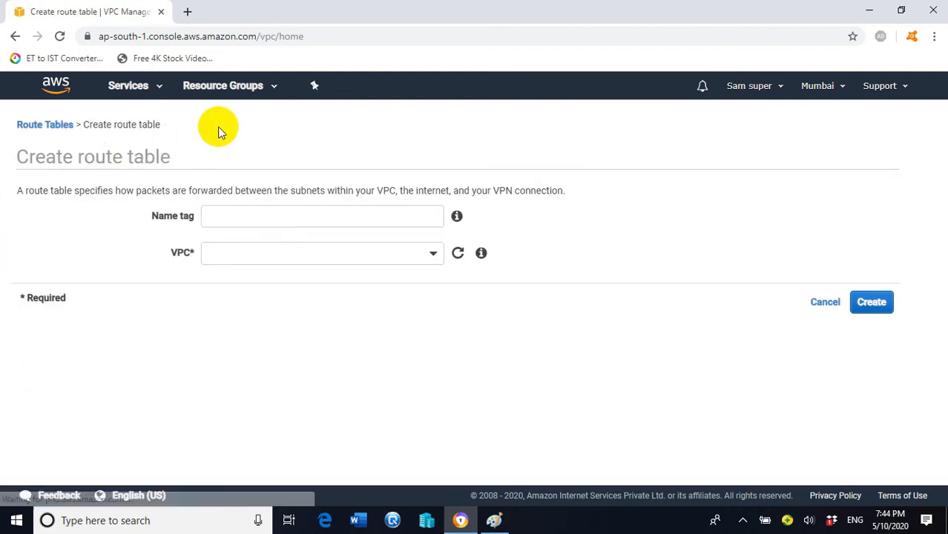
pyautogui.click(258, 207)
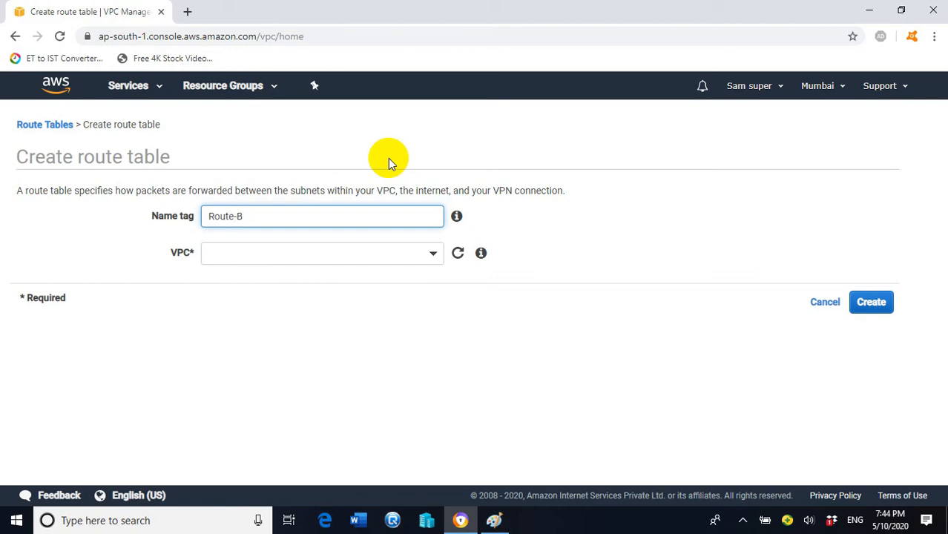
pyautogui.click(435, 256)
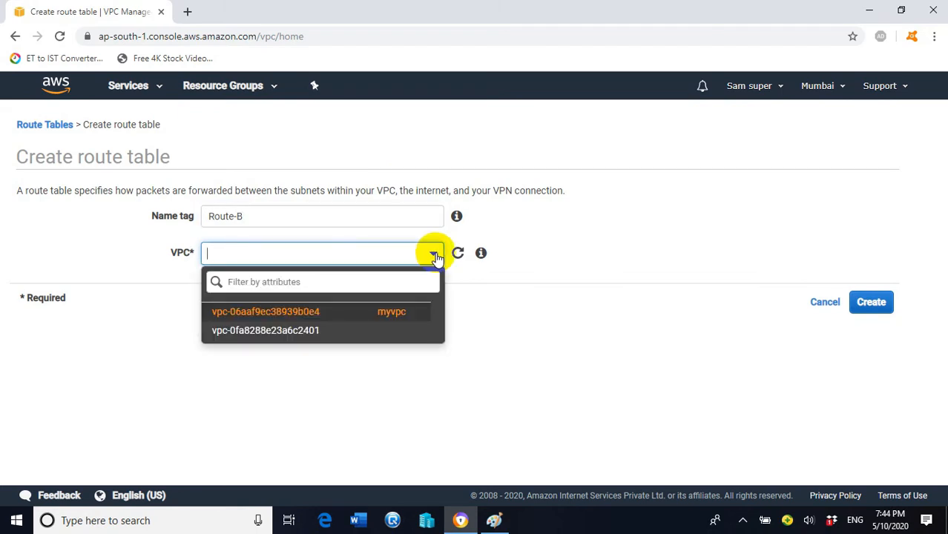
pyautogui.click(406, 318)
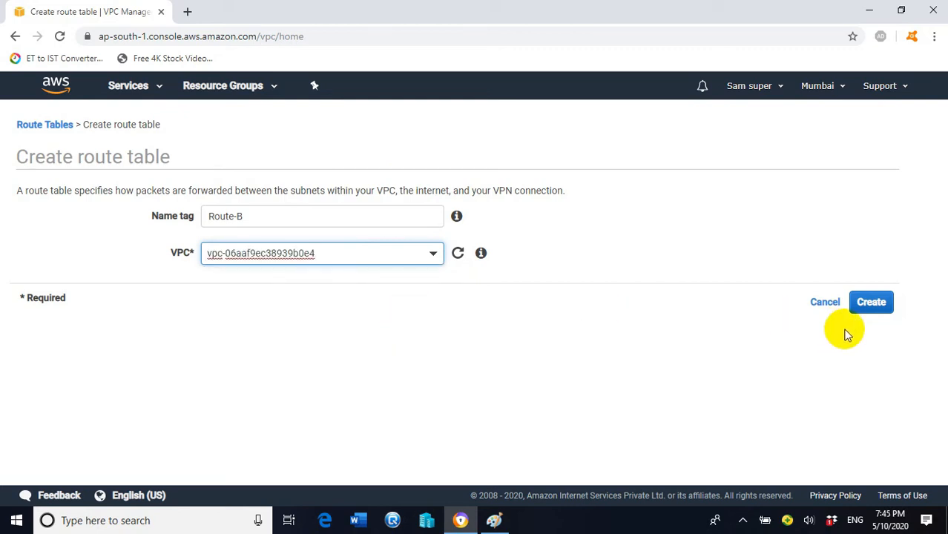
pyautogui.click(871, 301)
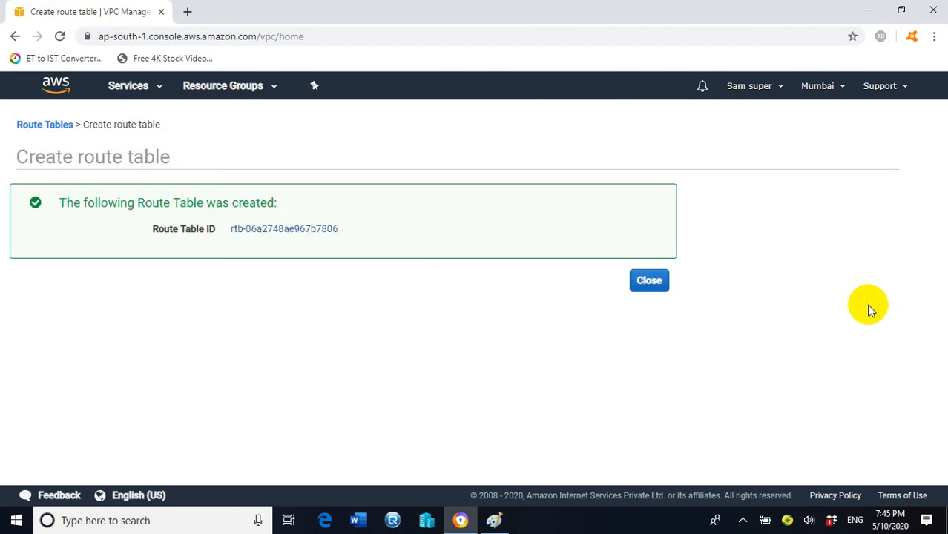
pyautogui.click(653, 282)
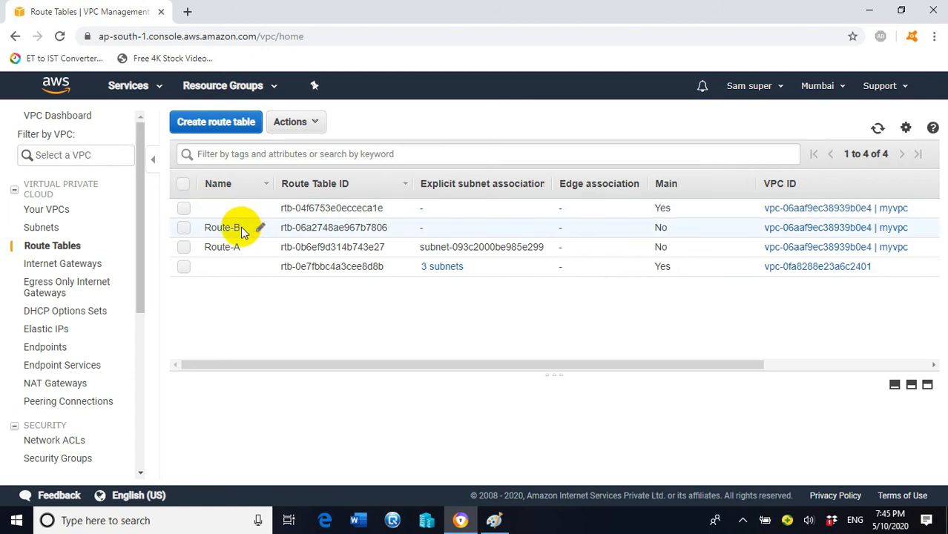
# - Explicitly associate Route-B with Subnet-B (subnet-052231c3e3796bd5f) and save
pyautogui.click(184, 231)
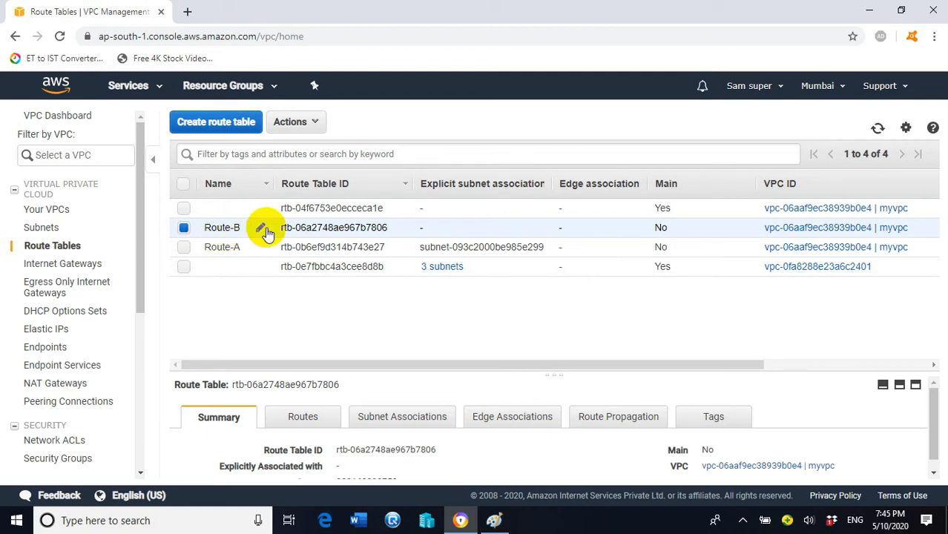
pyautogui.click(421, 420)
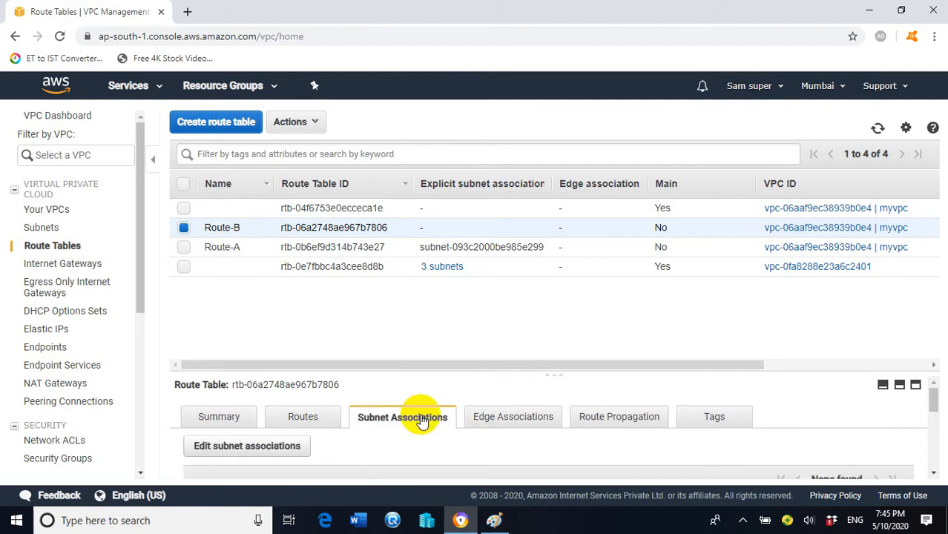
pyautogui.click(265, 447)
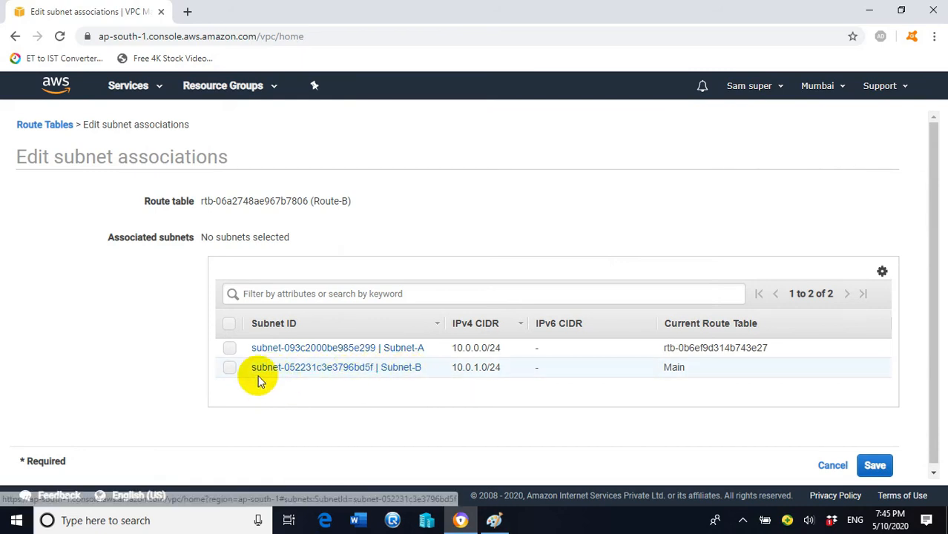
pyautogui.click(230, 370)
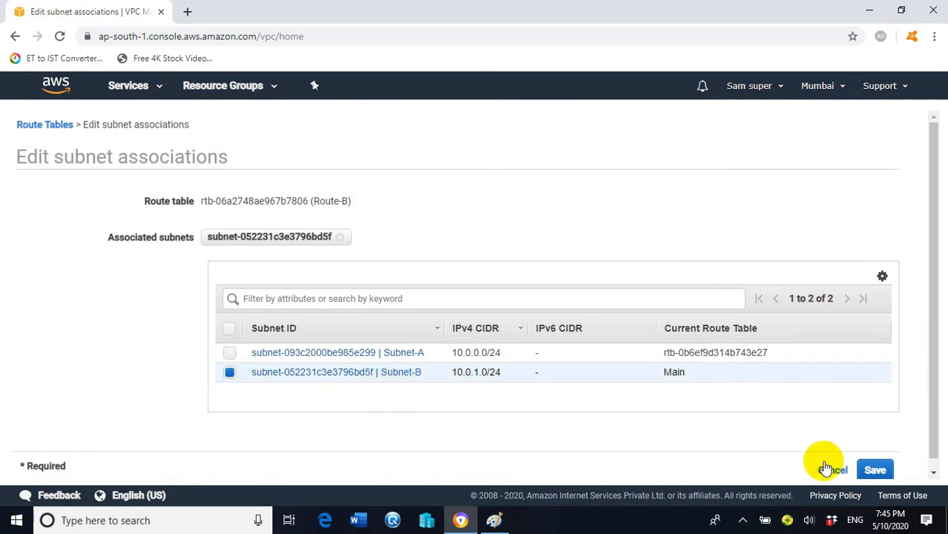
pyautogui.click(877, 470)
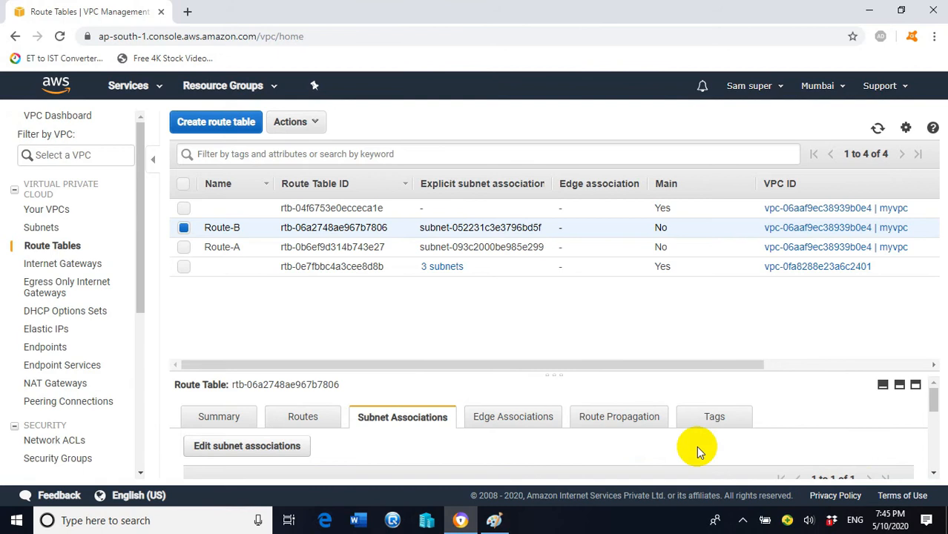
pyautogui.moveTo(457, 273)
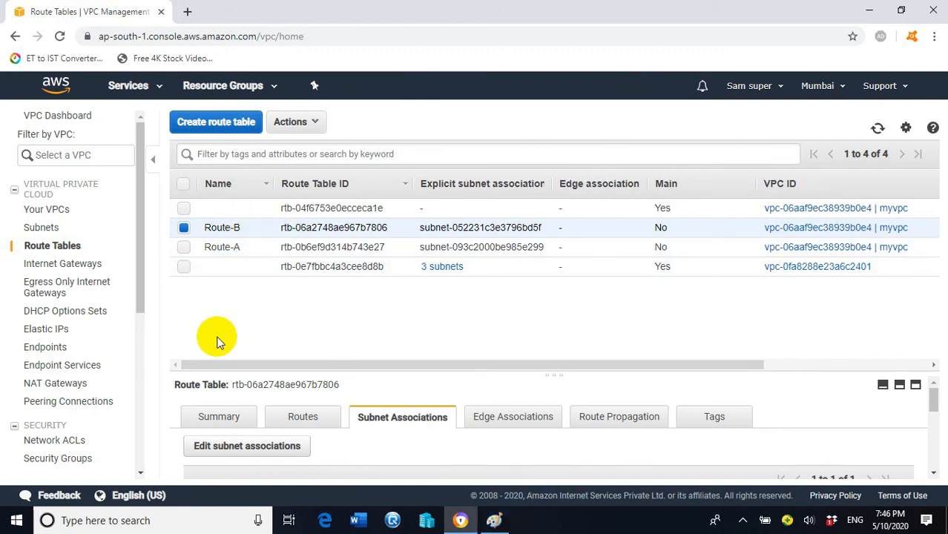
pyautogui.click(310, 417)
pyautogui.click(230, 454)
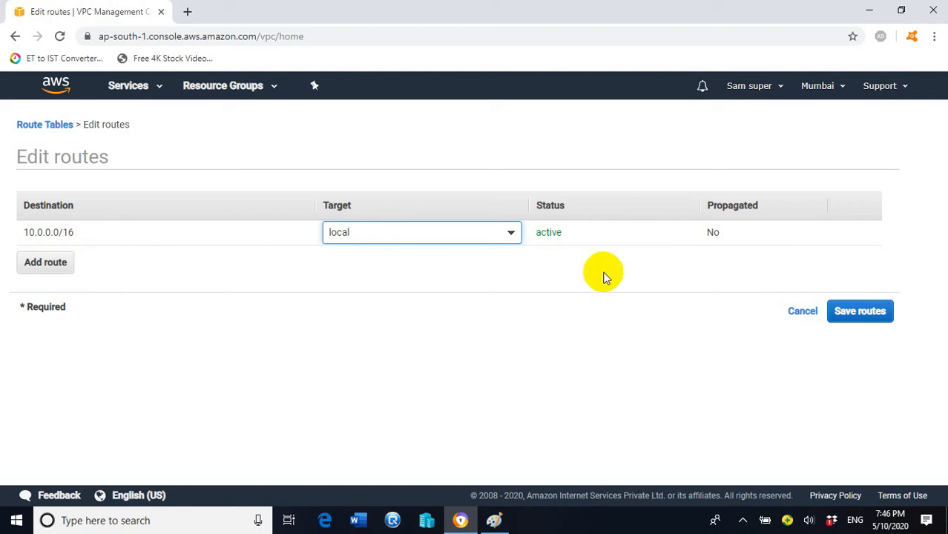
pyautogui.click(807, 315)
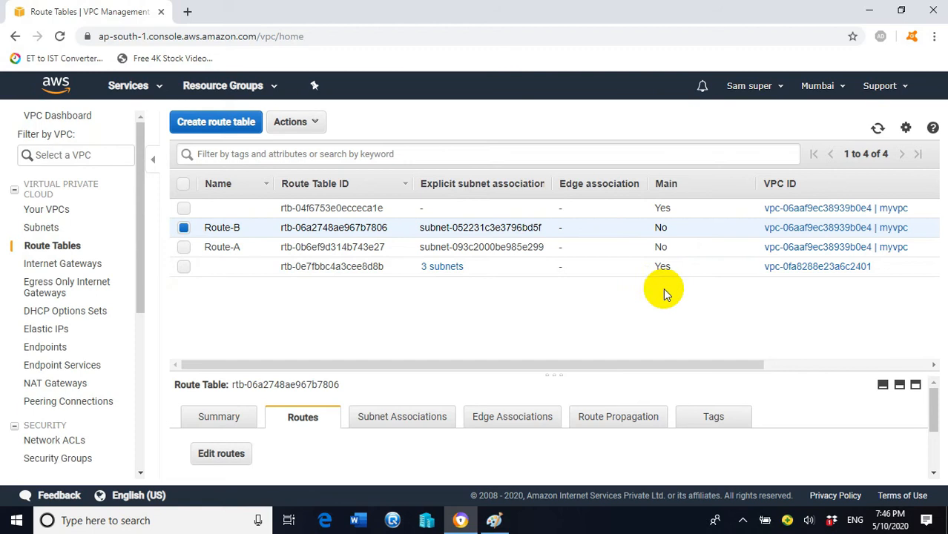
pyautogui.click(418, 421)
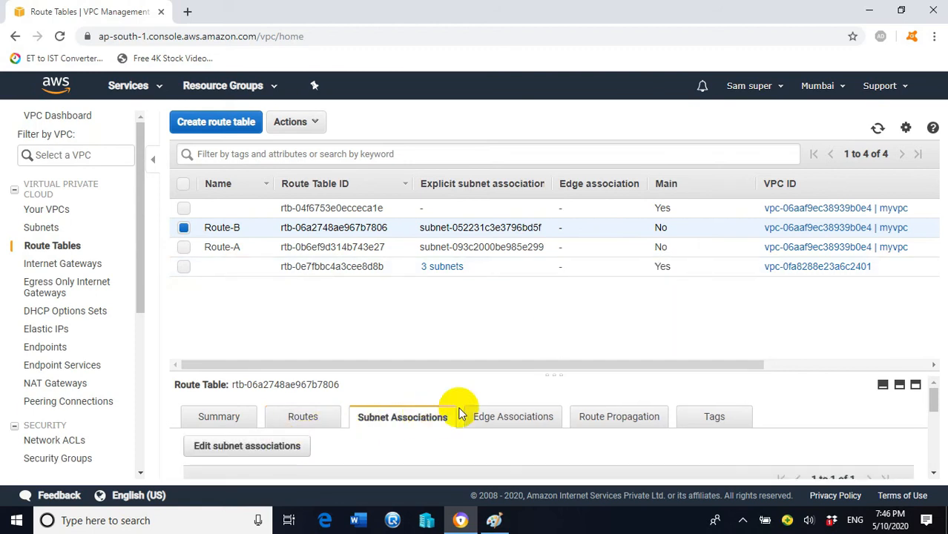
pyautogui.click(260, 447)
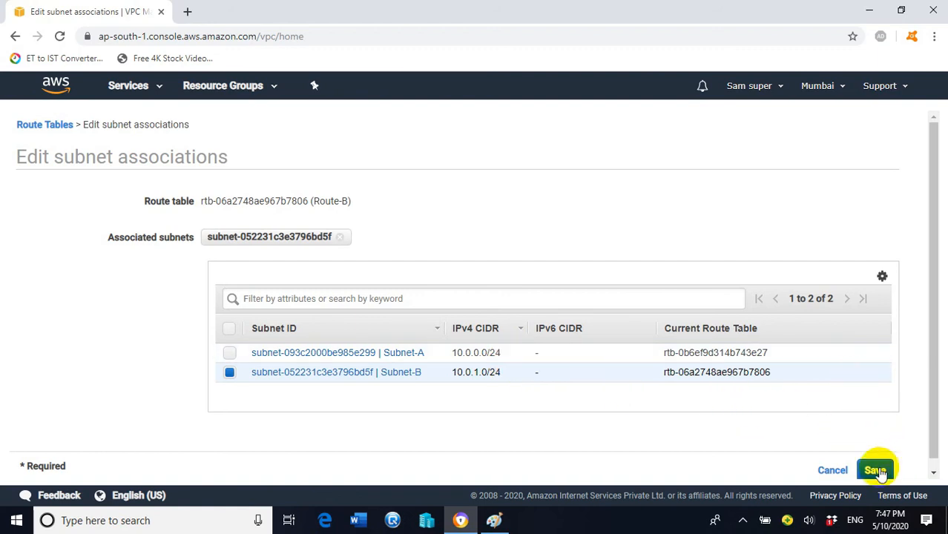
pyautogui.click(832, 470)
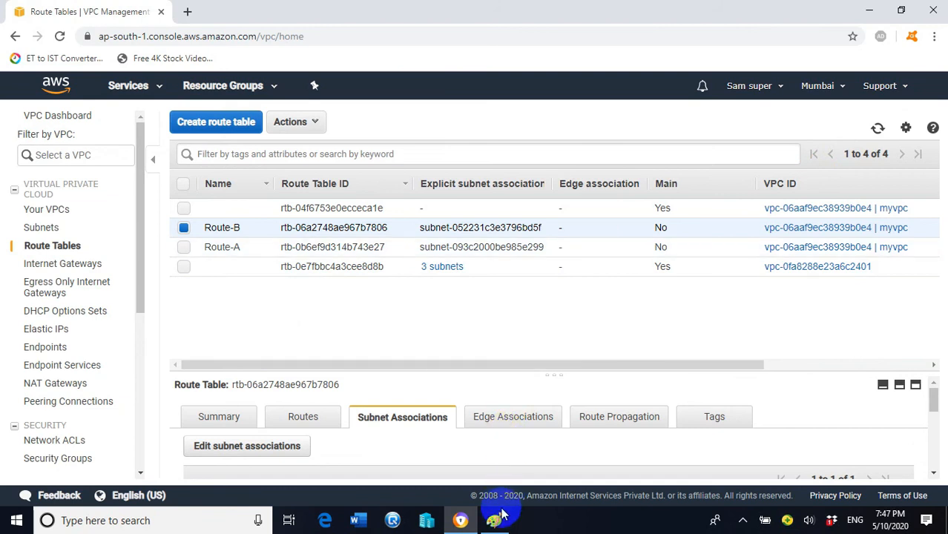
pyautogui.moveTo(500, 525)
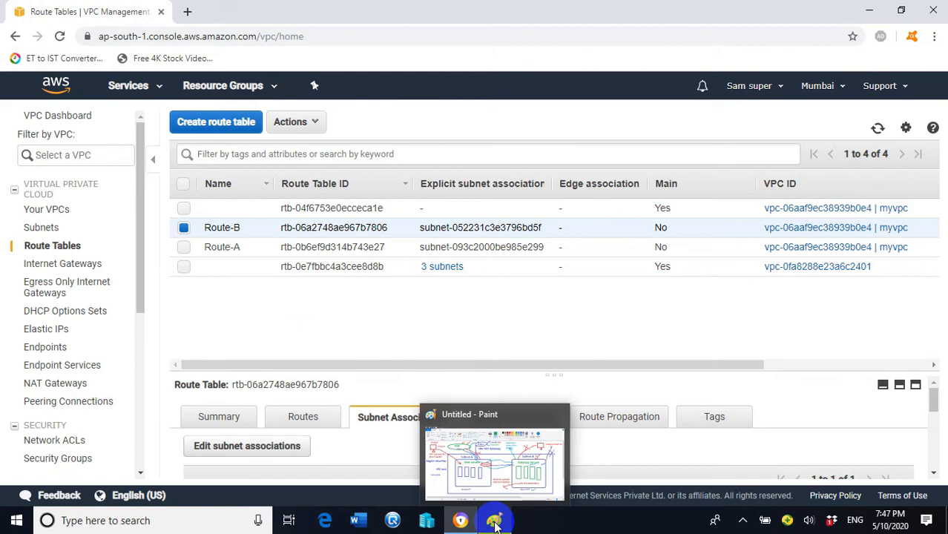
# - Draw a green tick on the first Database Servers box and lines linking subnet servers in Paint
pyautogui.click(493, 525)
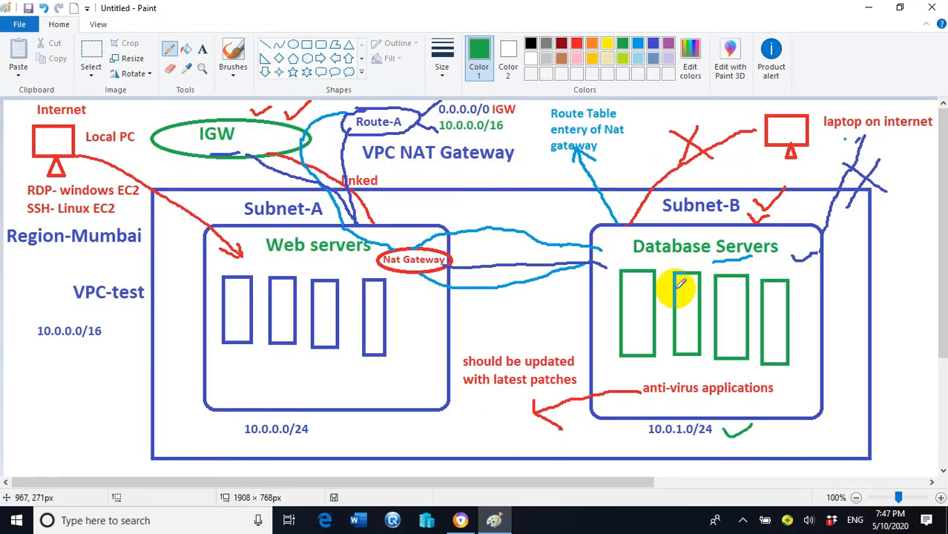
pyautogui.moveTo(636, 294); pyautogui.dragTo(661, 274)
pyautogui.moveTo(665, 198)
pyautogui.mouseDown()
pyautogui.moveTo(628, 208)
pyautogui.moveTo(628, 318)
pyautogui.mouseUp()
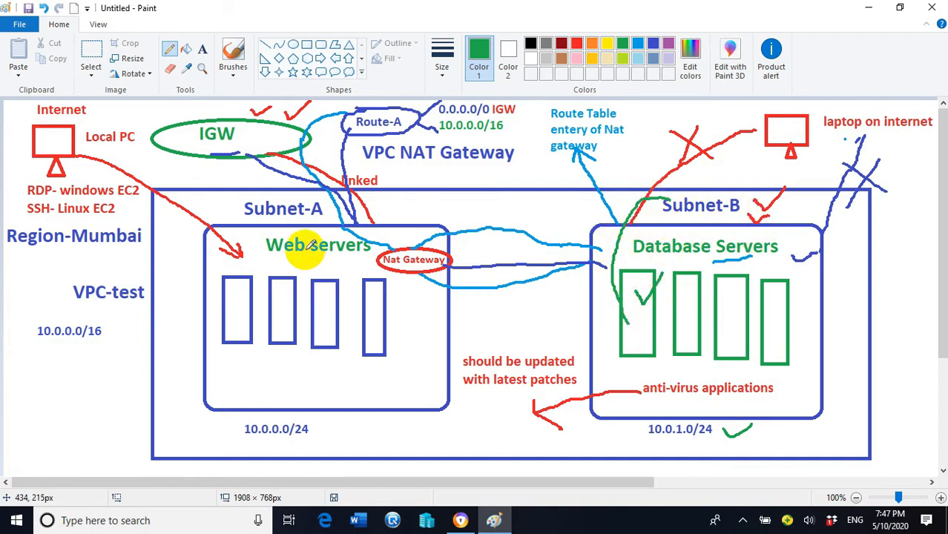
pyautogui.moveTo(239, 315)
pyautogui.mouseDown()
pyautogui.moveTo(242, 306)
pyautogui.moveTo(230, 317)
pyautogui.moveTo(210, 299)
pyautogui.moveTo(191, 245)
pyautogui.moveTo(220, 216)
pyautogui.mouseUp()
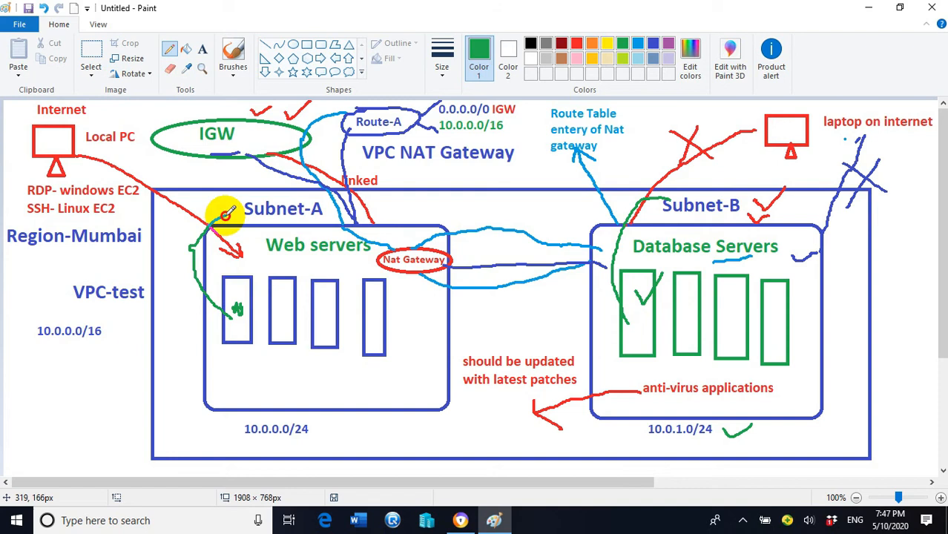
pyautogui.moveTo(633, 324)
pyautogui.mouseDown()
pyautogui.moveTo(610, 277)
pyautogui.moveTo(622, 212)
pyautogui.moveTo(657, 202)
pyautogui.mouseUp()
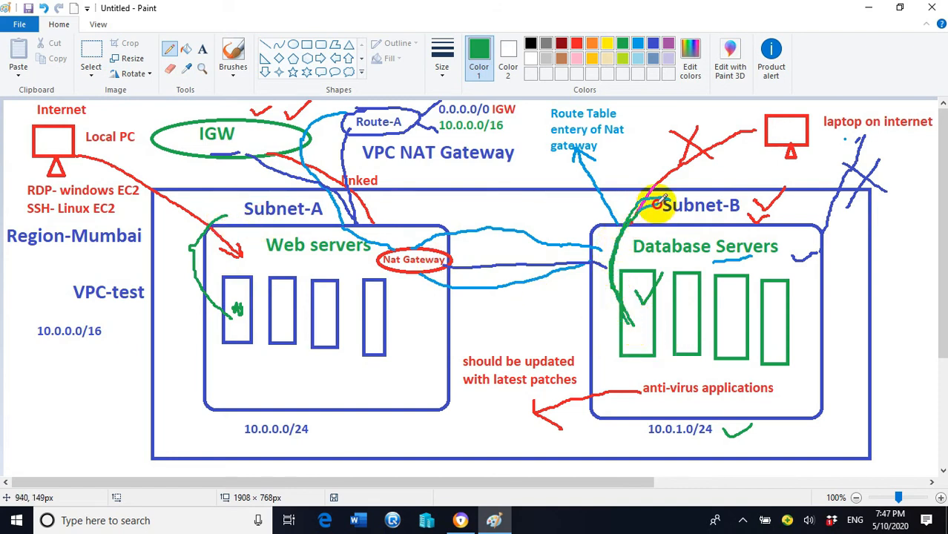
pyautogui.moveTo(230, 317)
pyautogui.mouseDown()
pyautogui.moveTo(194, 247)
pyautogui.moveTo(223, 213)
pyautogui.mouseUp()
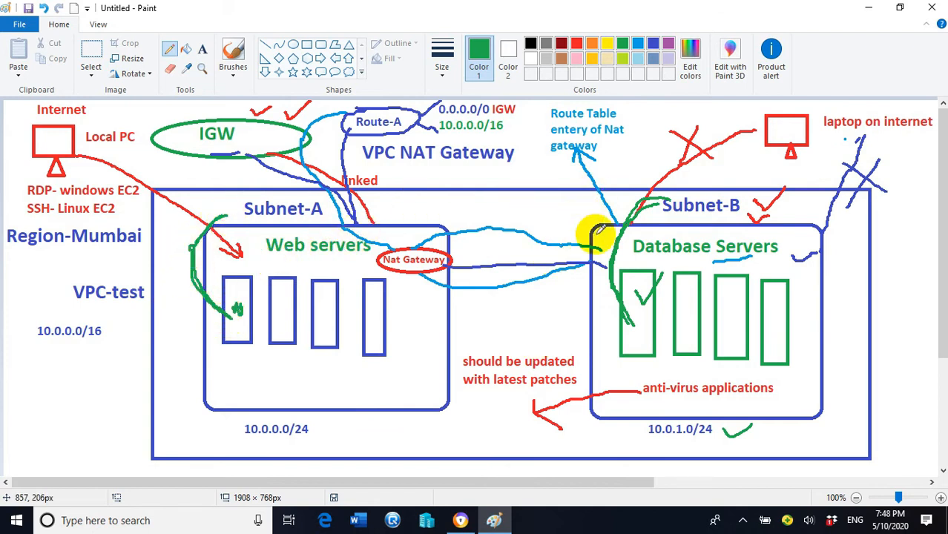
pyautogui.moveTo(474, 523)
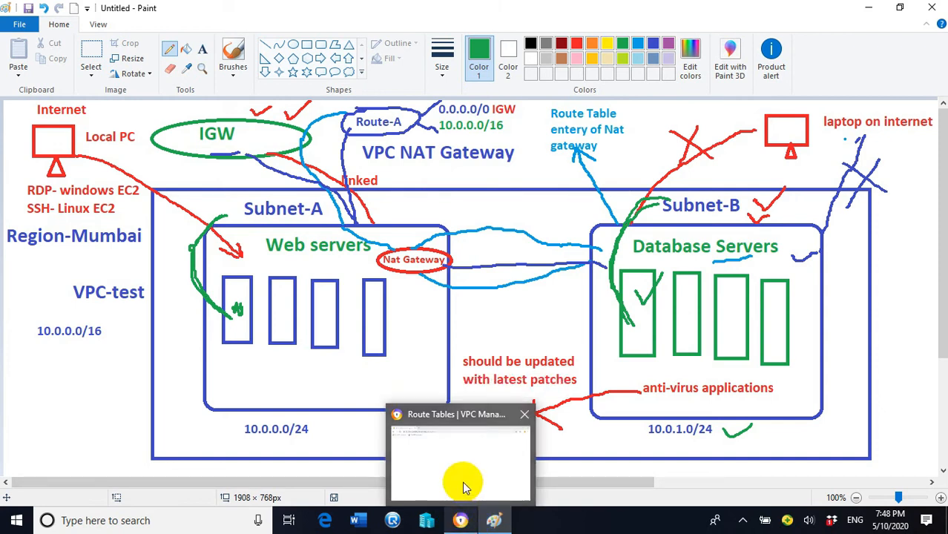
pyautogui.moveTo(426, 407)
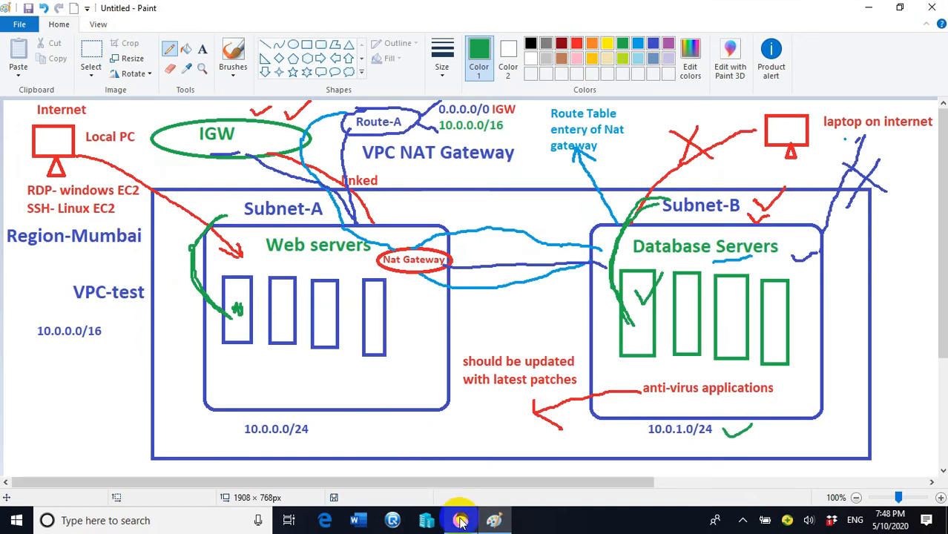
# - In a new Chrome tab, go to aws.amazon.com and sign in to the console home
pyautogui.click(460, 521)
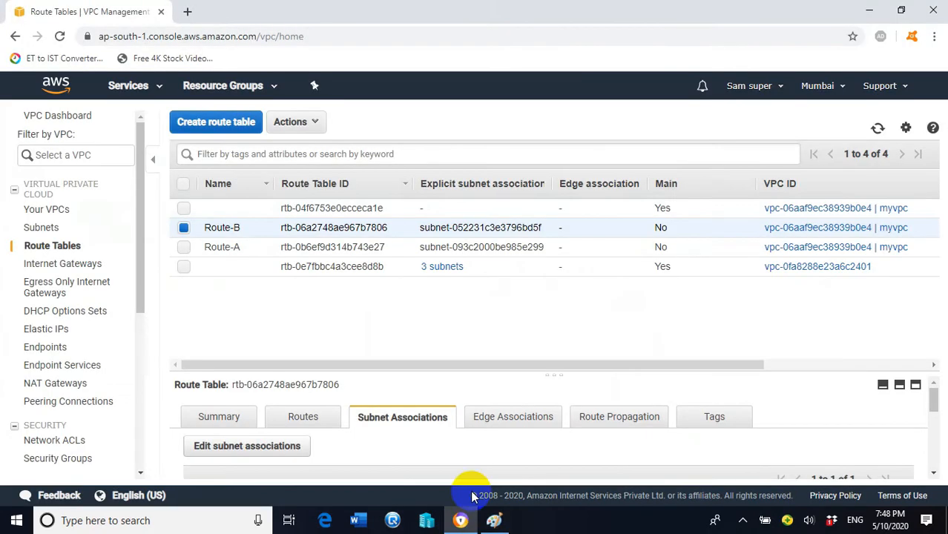
pyautogui.click(185, 9)
pyautogui.write('aws')
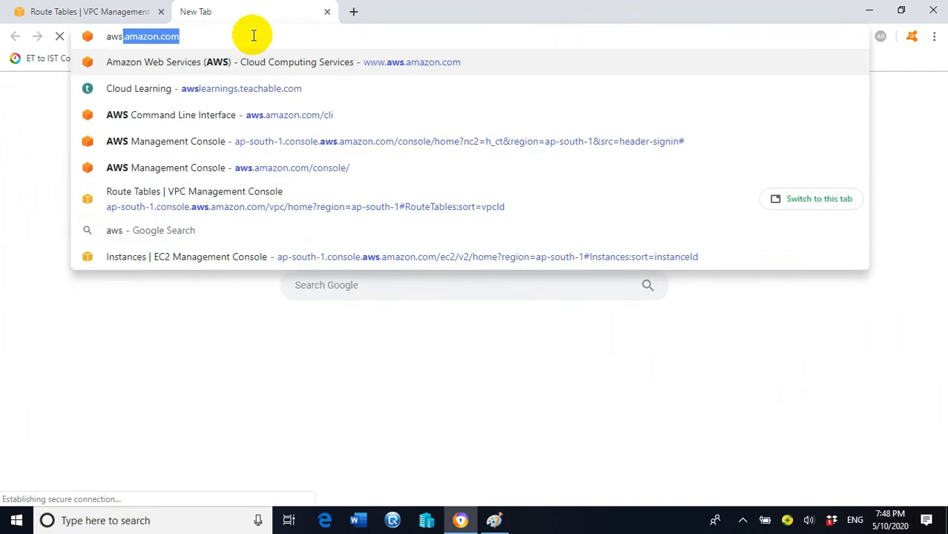
pyautogui.press('Return')
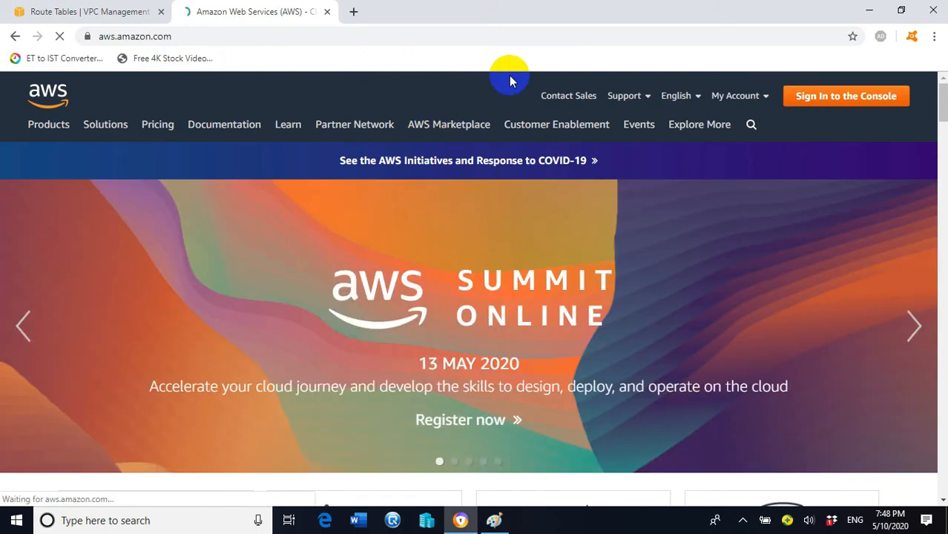
pyautogui.click(846, 99)
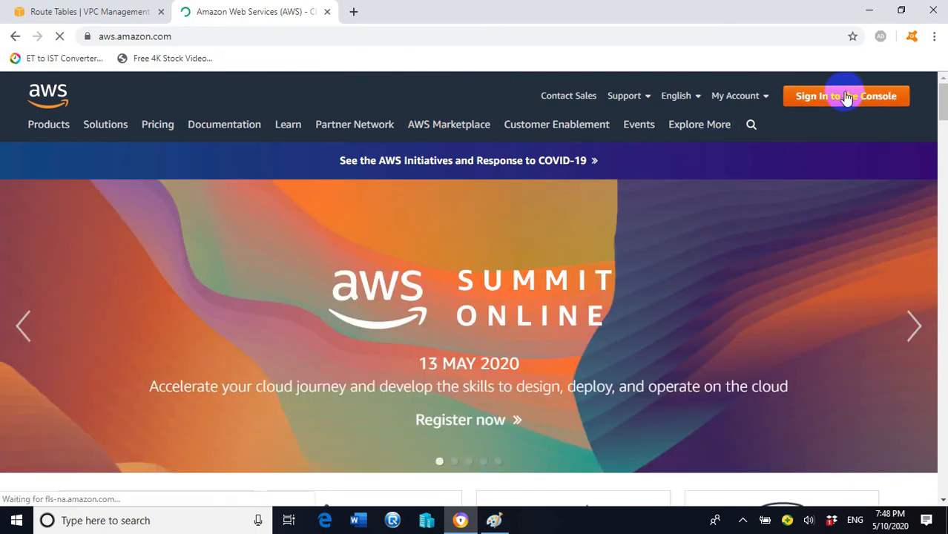
pyautogui.click(847, 95)
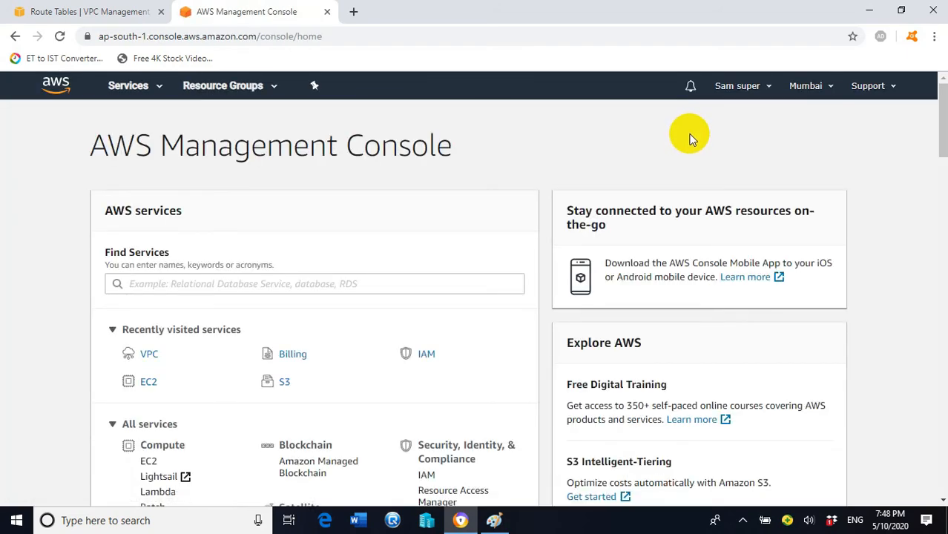
# - Go to EC2 from the Services menu and show the Running instances list
pyautogui.click(161, 91)
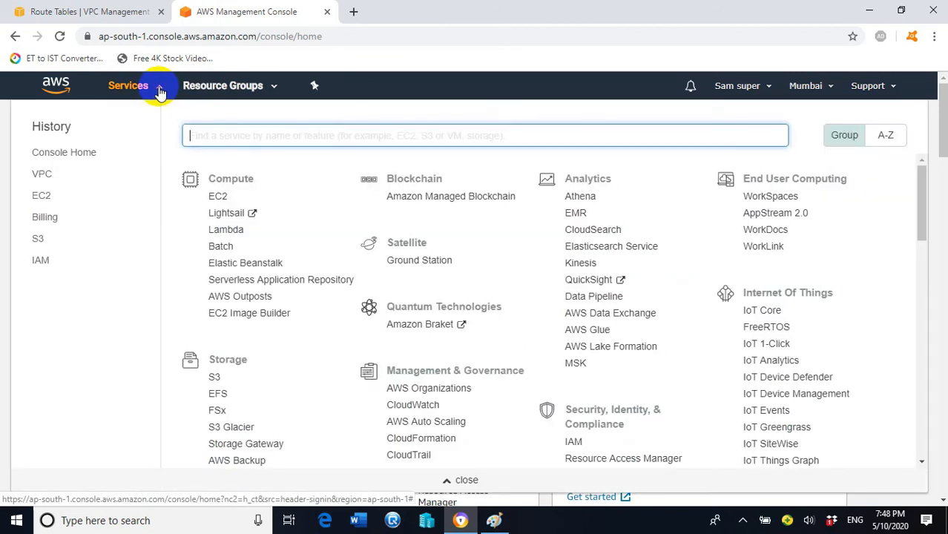
pyautogui.click(219, 196)
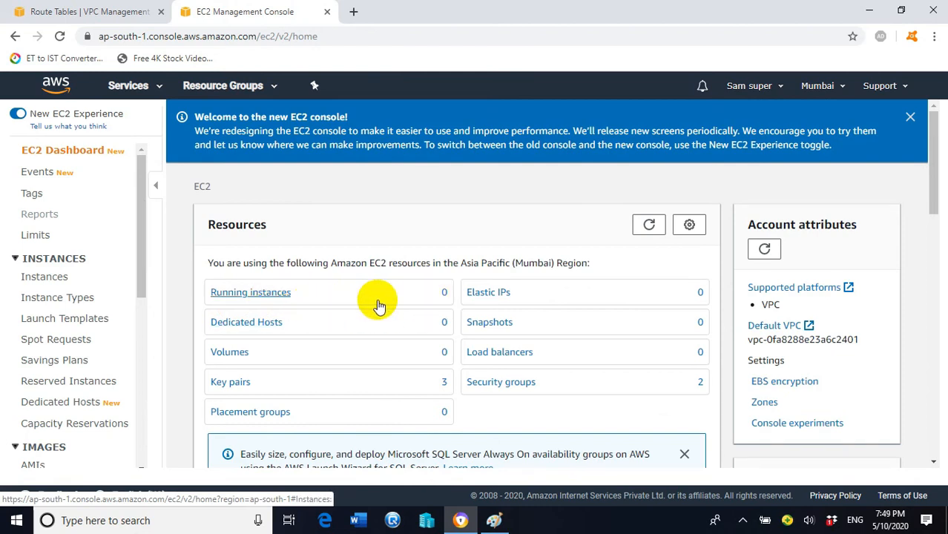
pyautogui.click(279, 296)
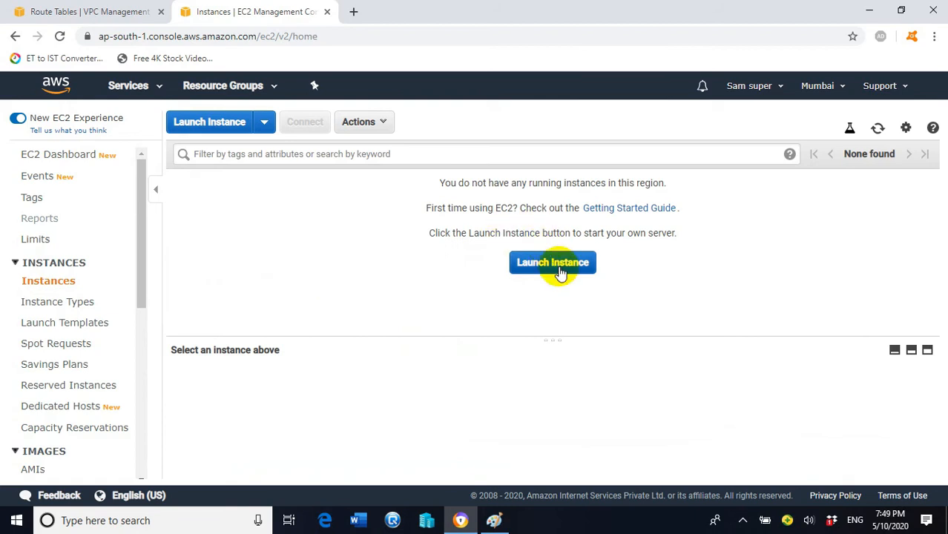
# - Launch a new instance using the Microsoft Windows Server 2016 Base AMI
pyautogui.click(560, 269)
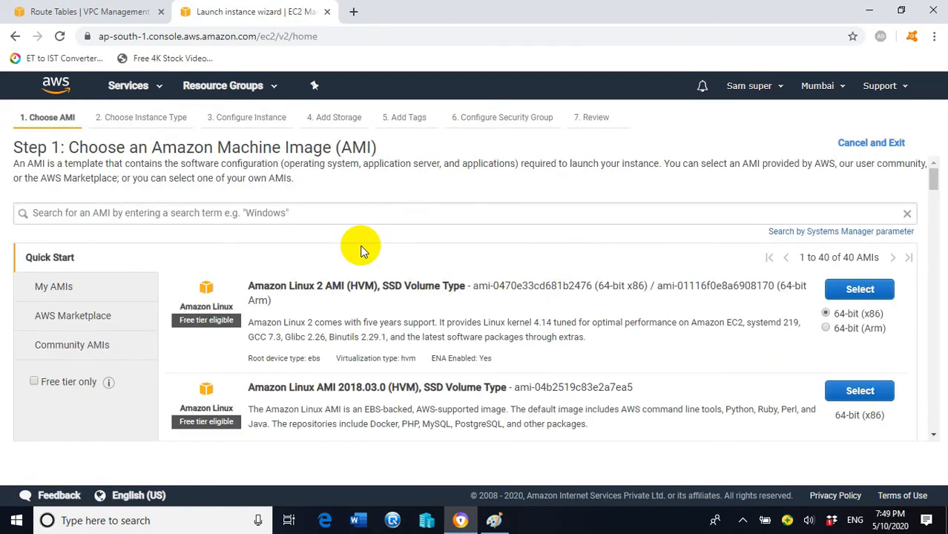
pyautogui.scroll(-8, 586, 274)
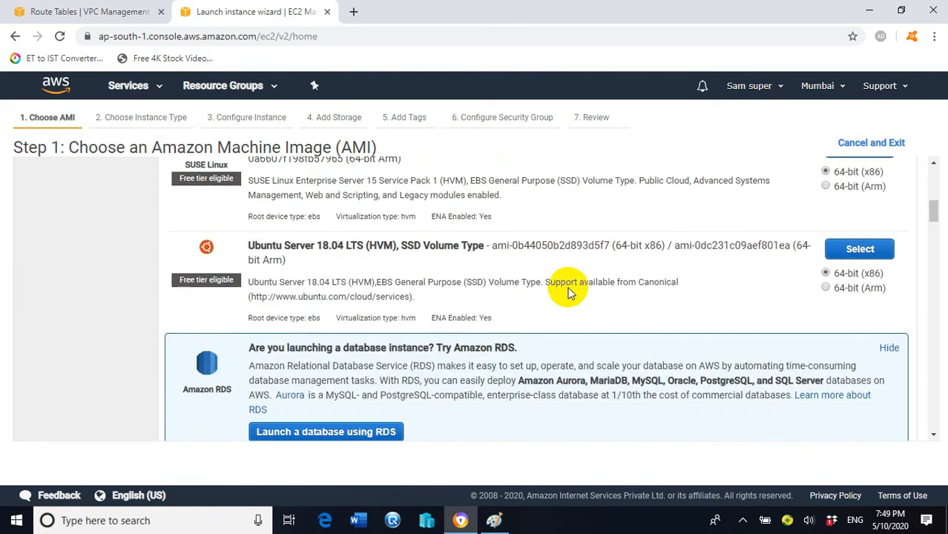
pyautogui.scroll(-2, 575, 278)
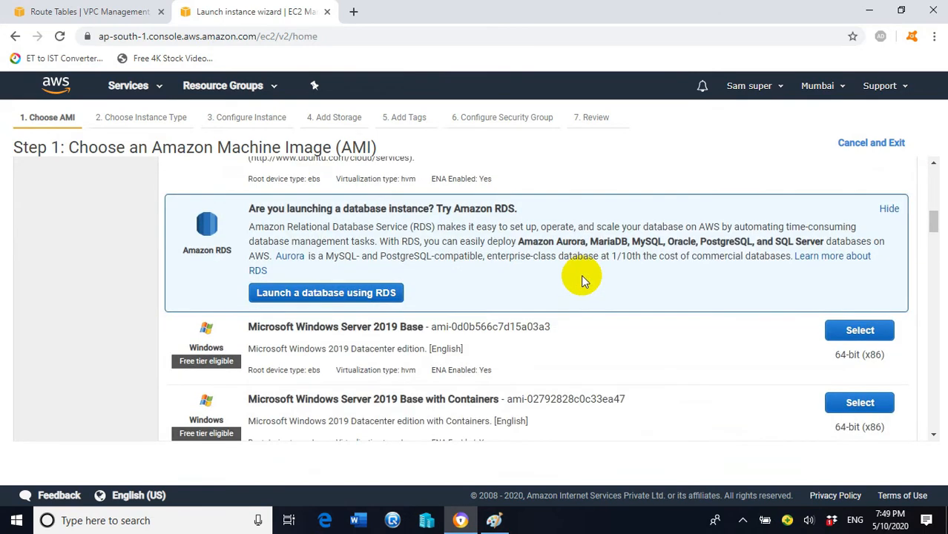
pyautogui.scroll(-5, 582, 280)
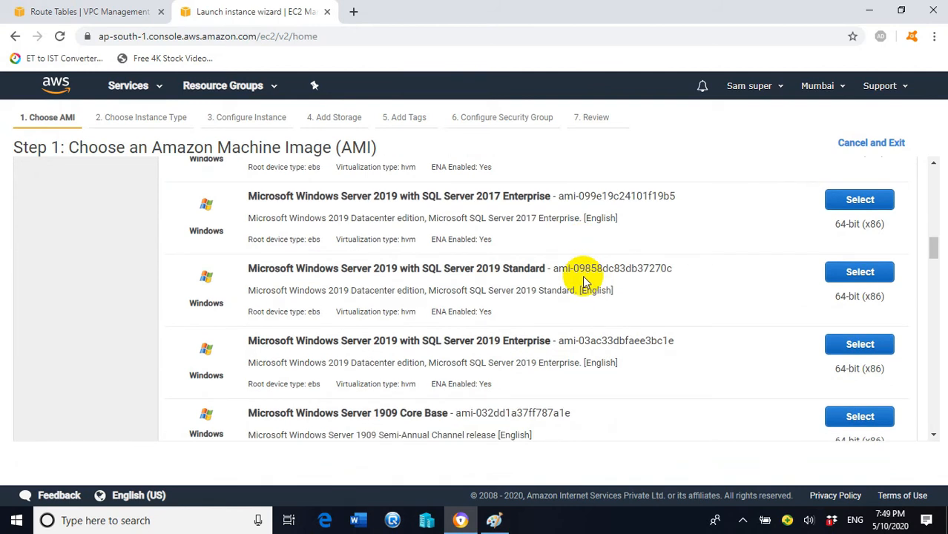
pyautogui.scroll(-5, 586, 280)
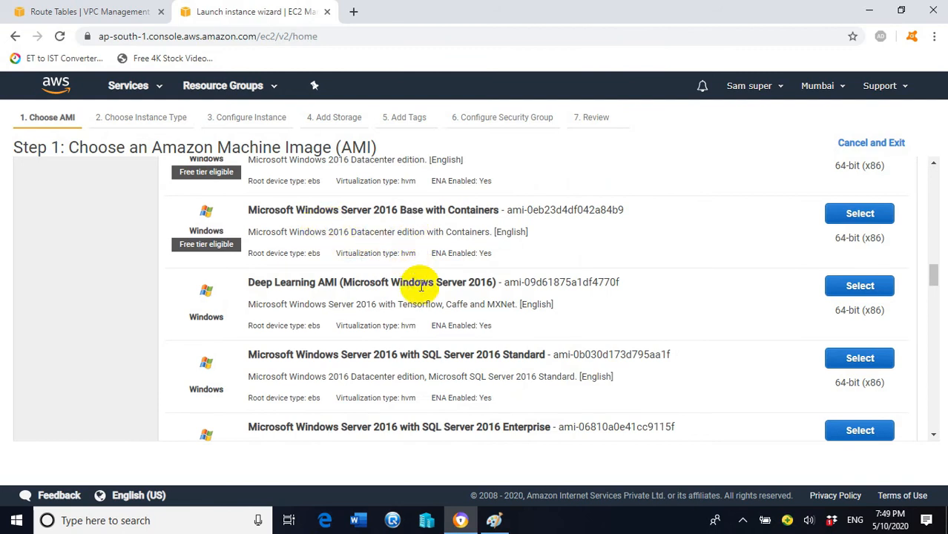
pyautogui.scroll(2, 386, 249)
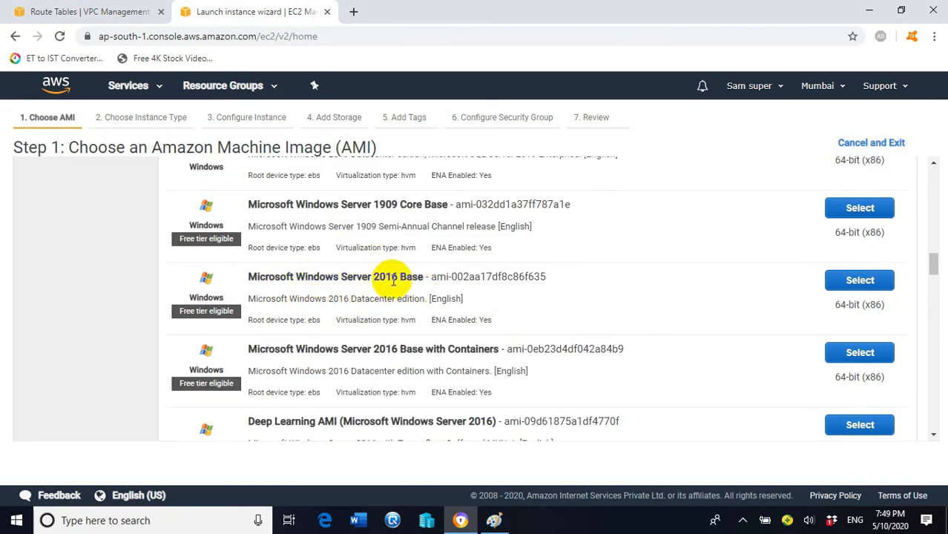
pyautogui.click(860, 280)
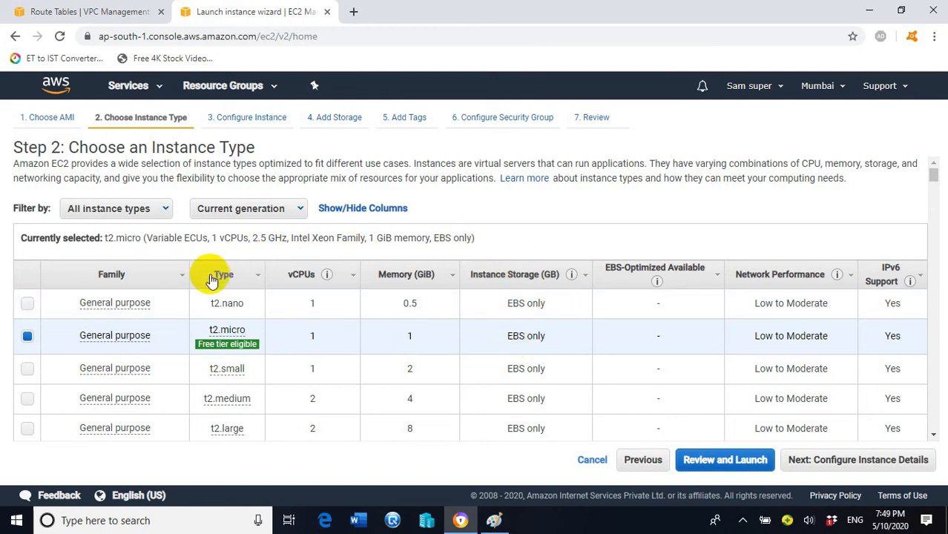
# - In instance details, set Network to myvpc, Subnet to Subnet-A, and Auto-assign Public IP to Enable
pyautogui.moveTo(216, 335)
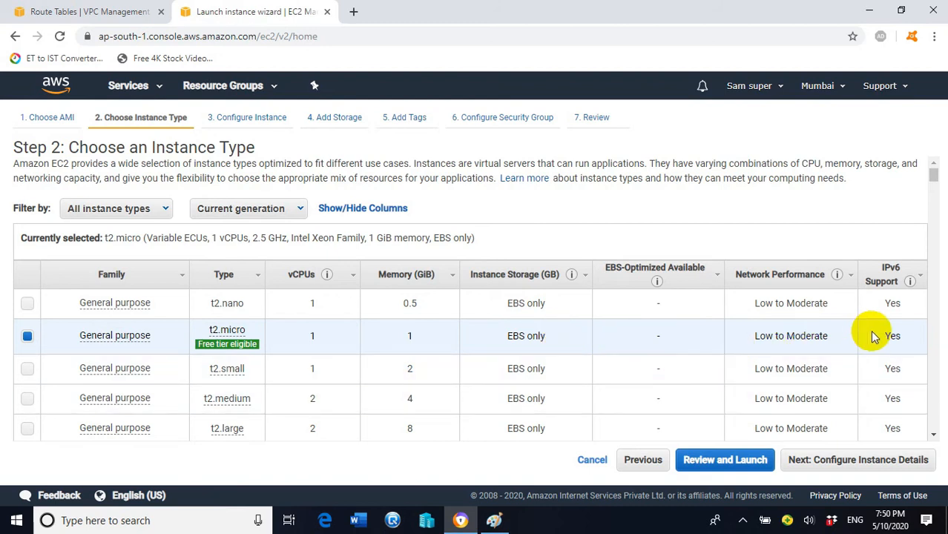
pyautogui.click(819, 463)
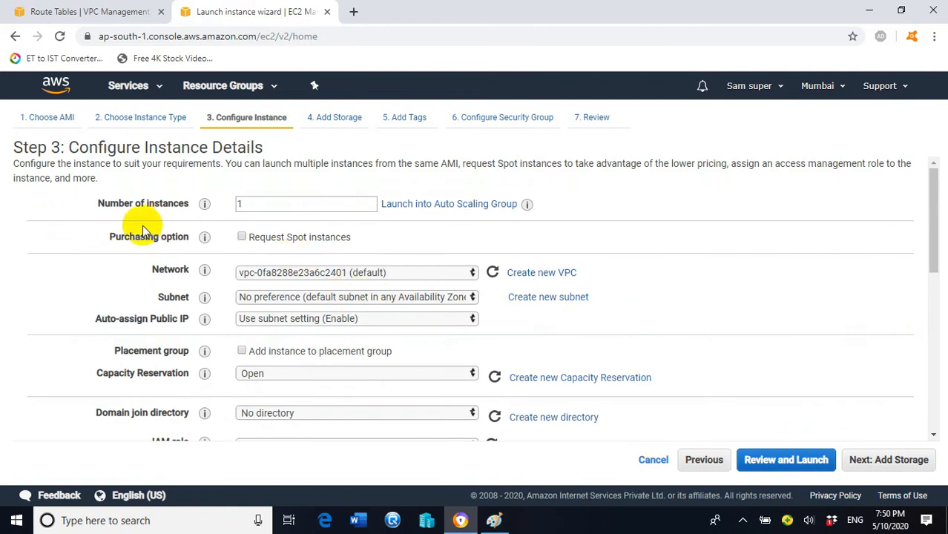
pyautogui.click(442, 273)
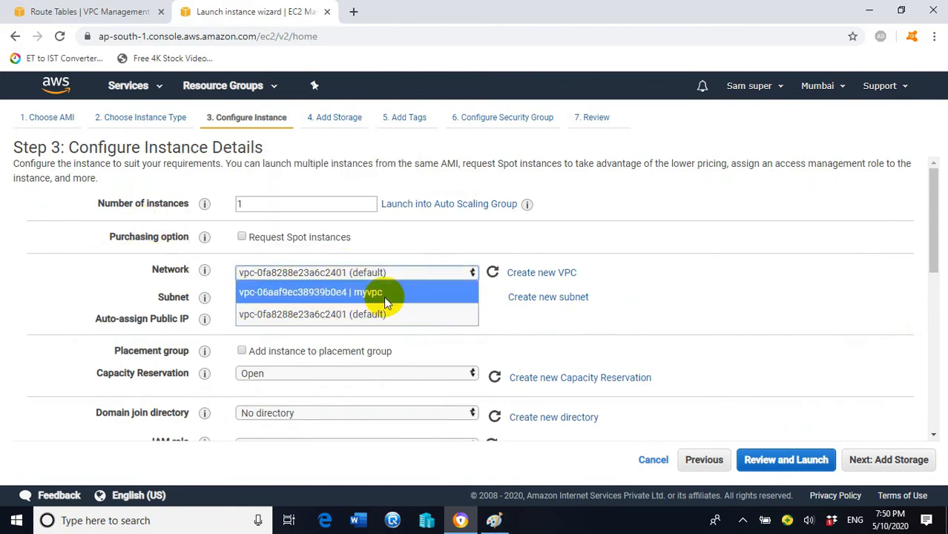
pyautogui.click(380, 294)
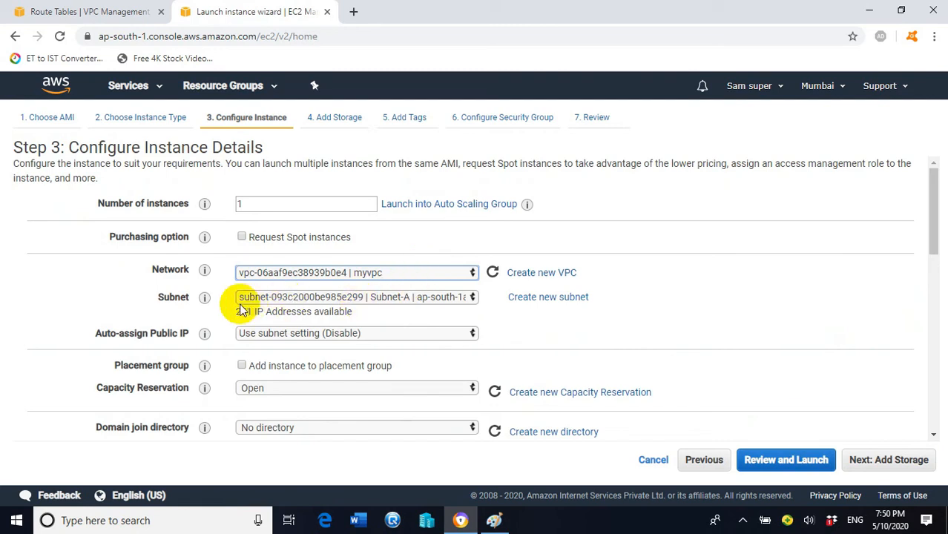
pyautogui.click(435, 296)
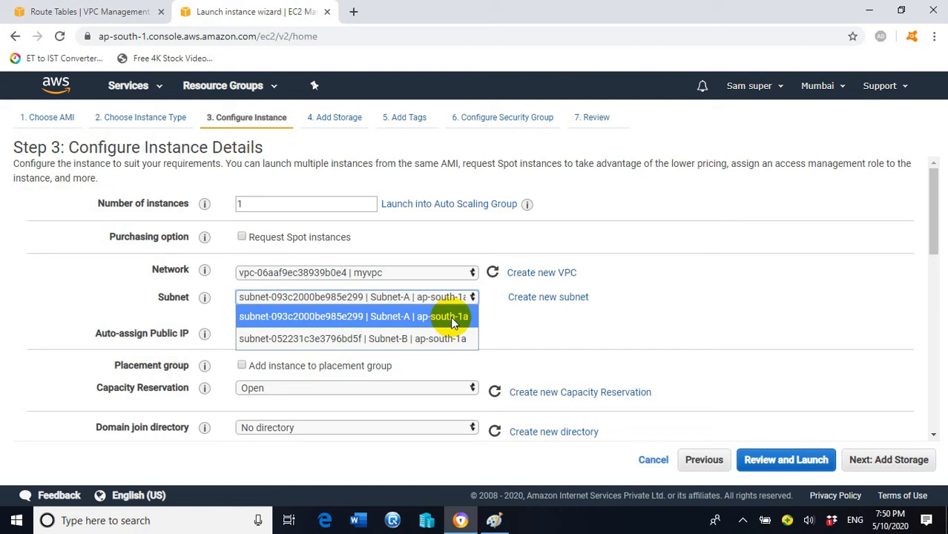
pyautogui.click(451, 316)
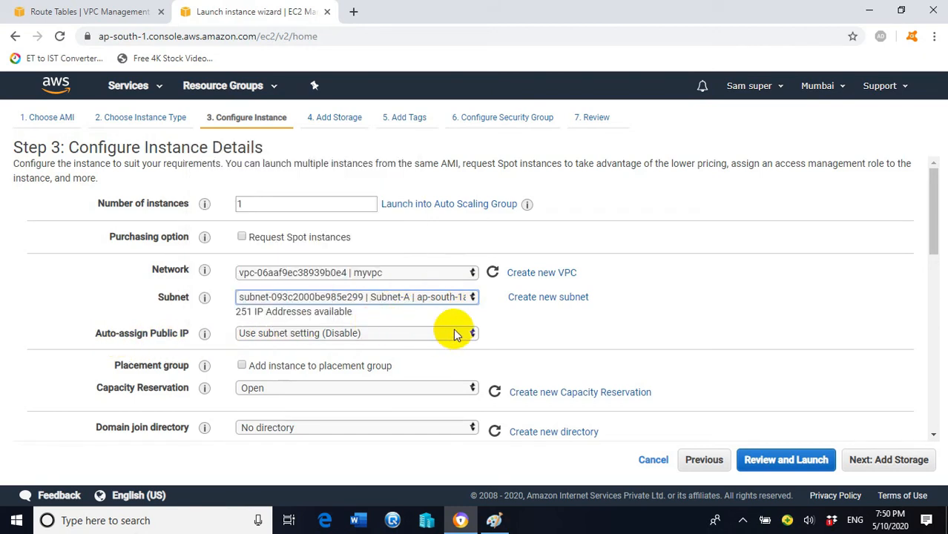
pyautogui.click(460, 333)
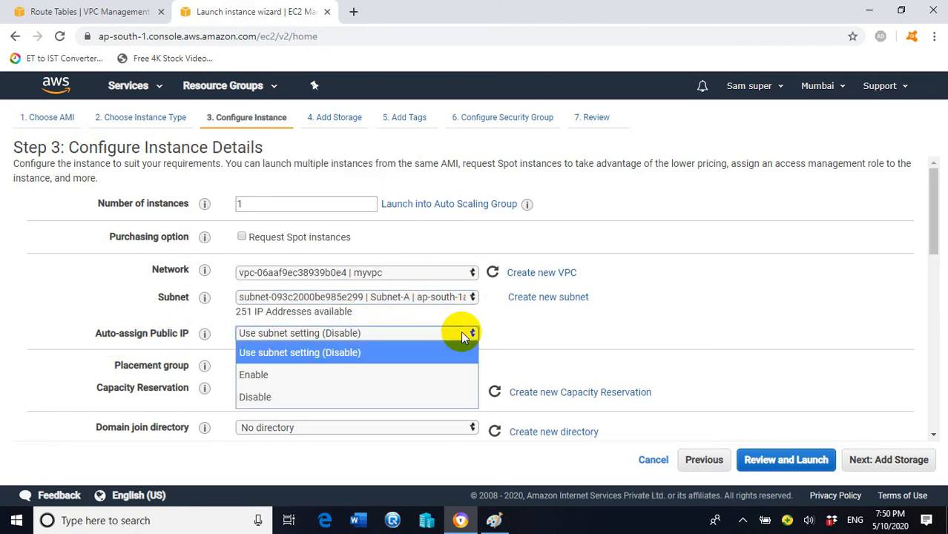
pyautogui.click(261, 374)
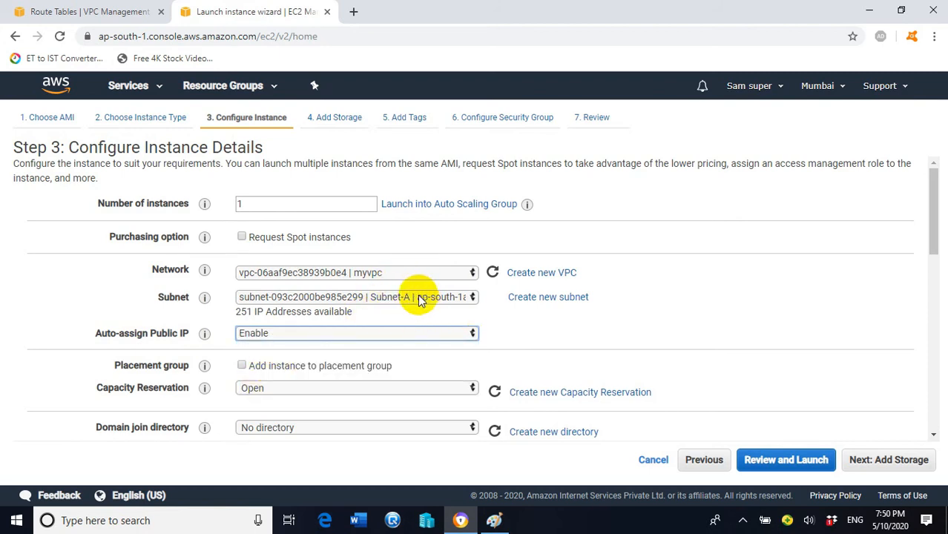
# - In Paint, draw a green check near Subnet-A and a green arrow leftward from the Web servers box
pyautogui.click(494, 520)
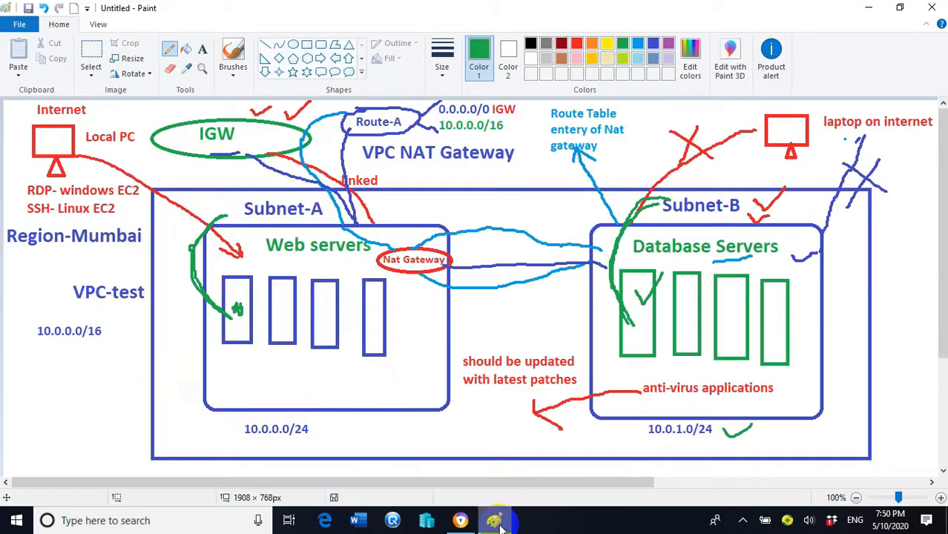
pyautogui.moveTo(214, 208); pyautogui.dragTo(236, 200)
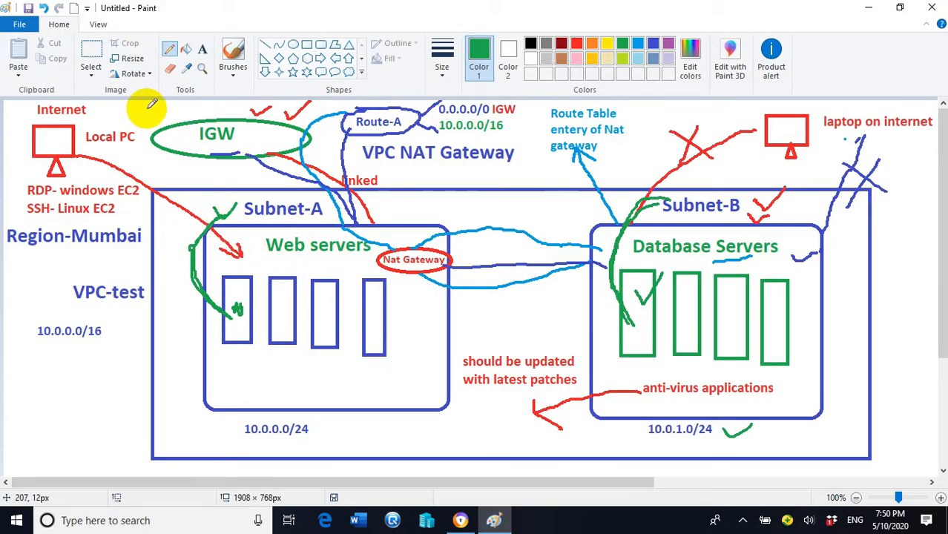
pyautogui.moveTo(211, 361); pyautogui.dragTo(94, 399)
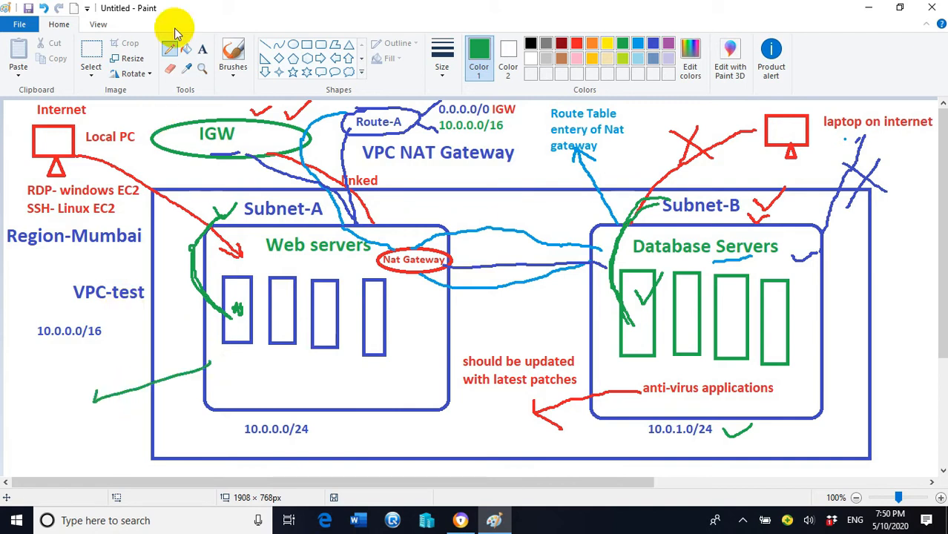
# - Add a two-line 'internet required' label at the diagram's lower left, then return to the EC2 wizard
pyautogui.click(202, 49)
pyautogui.click(20, 389)
pyautogui.write('internet')
pyautogui.press('Return')
pyautogui.write('required')
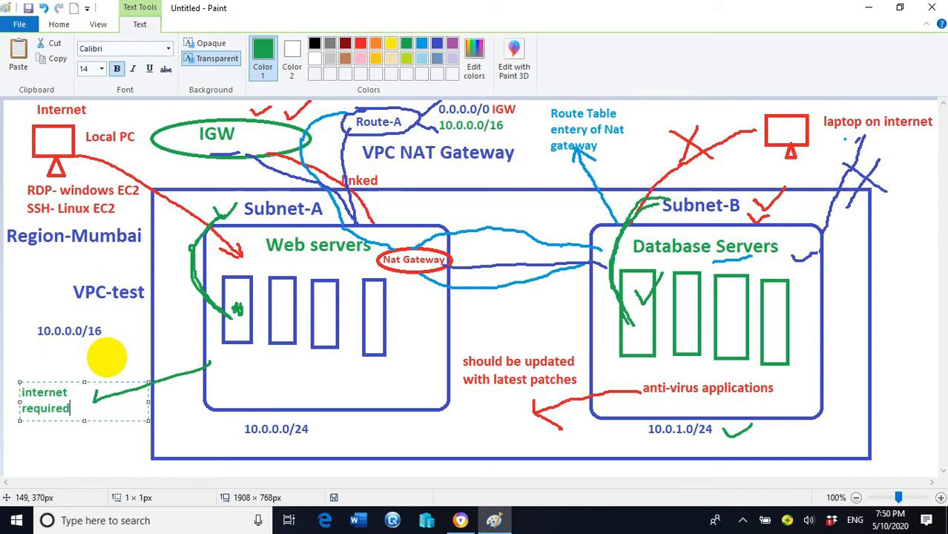
pyautogui.click(89, 438)
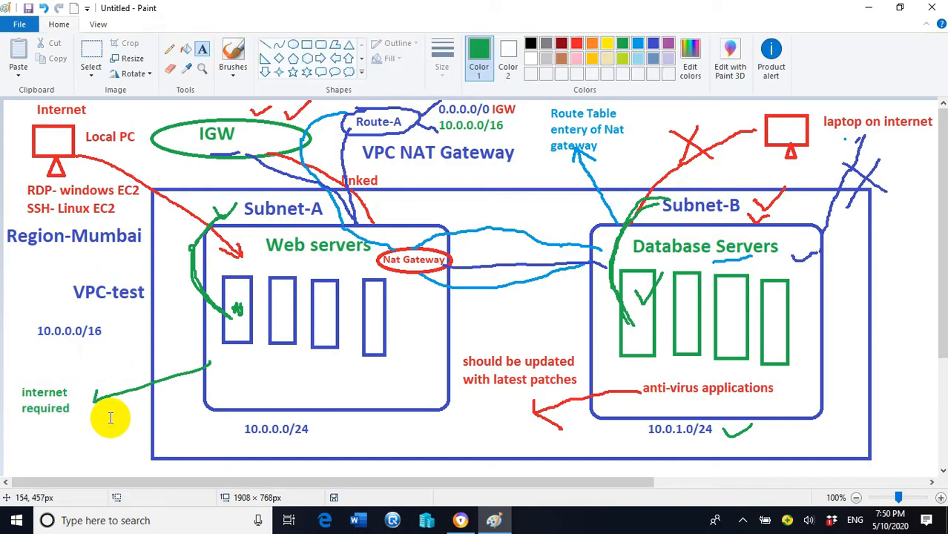
pyautogui.moveTo(462, 522)
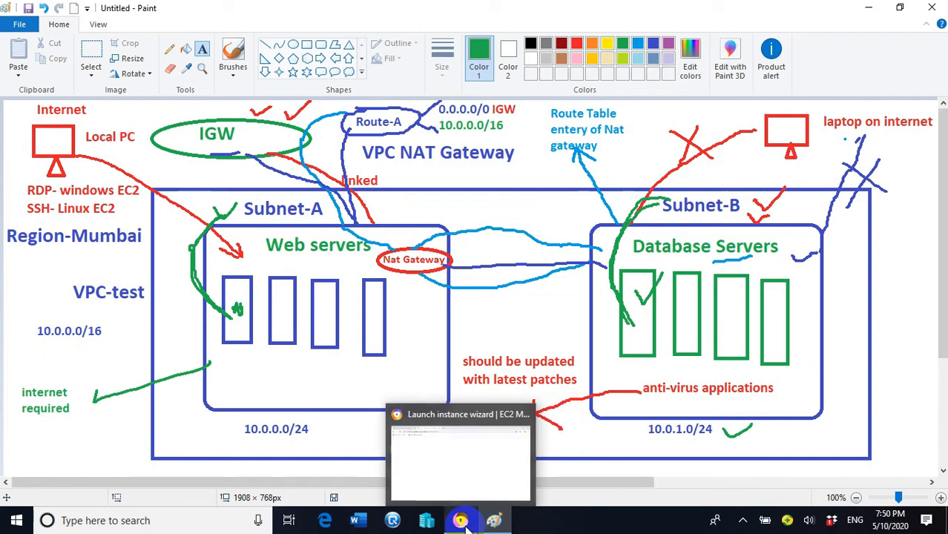
pyautogui.click(462, 522)
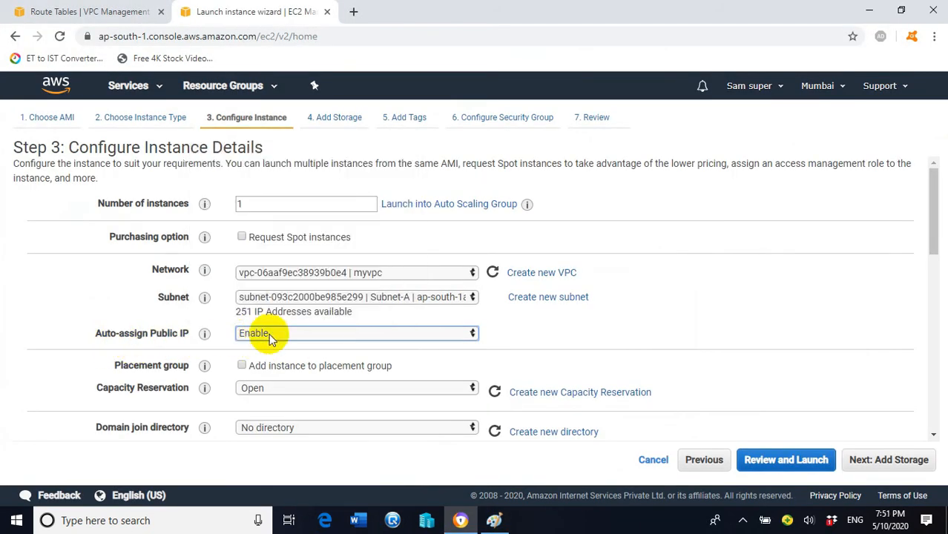
# - Confirm Auto-assign Public IP stays at Enable and proceed to the Add Storage step
pyautogui.click(434, 332)
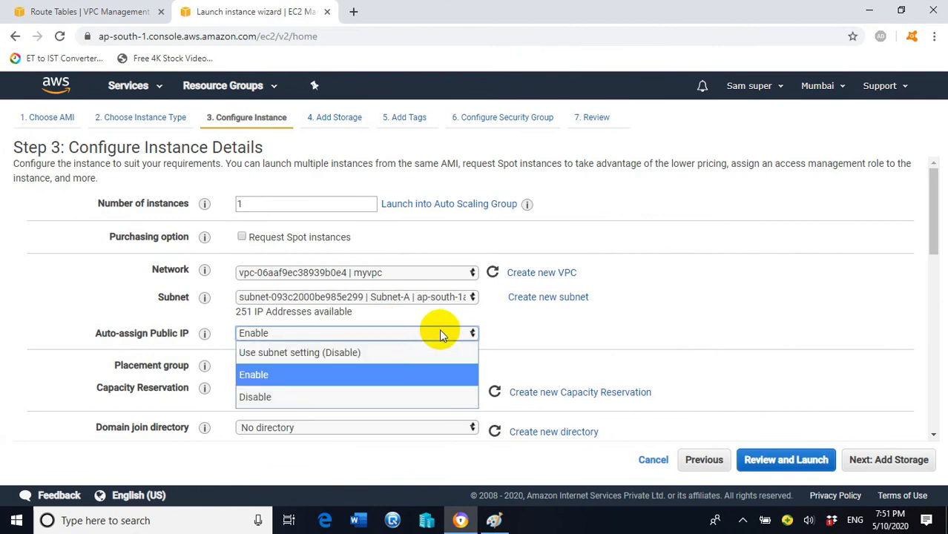
pyautogui.click(439, 333)
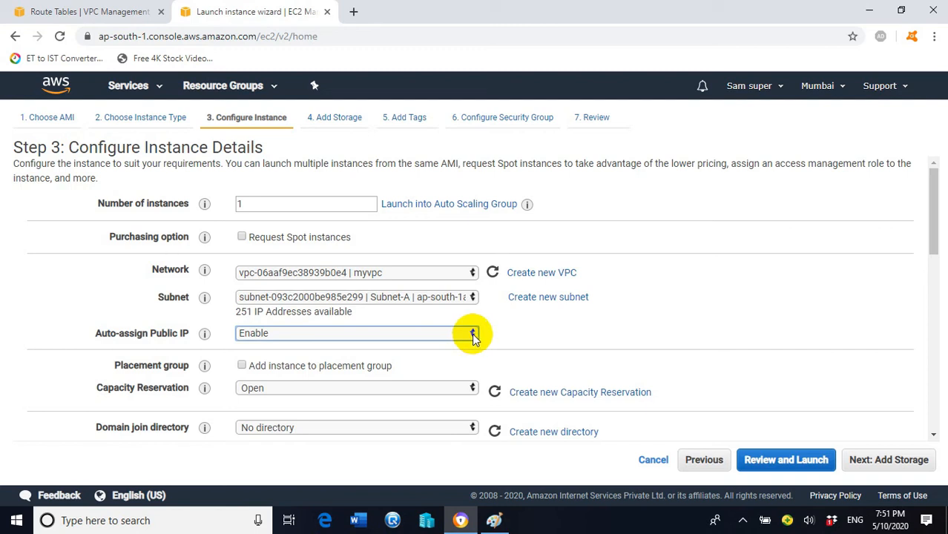
pyautogui.click(875, 468)
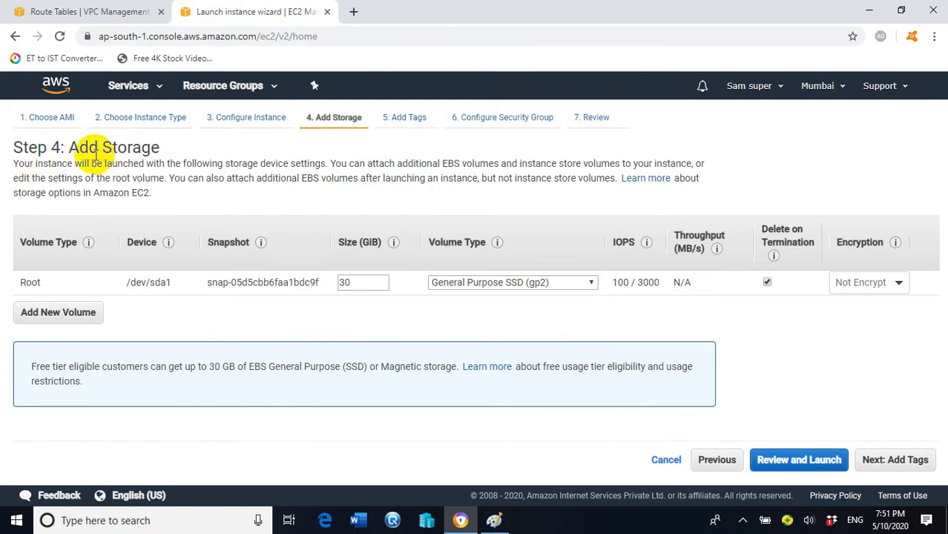
# - Keep the 30 GiB root volume and tag the instance Name = EC2-subnetA
pyautogui.click(899, 459)
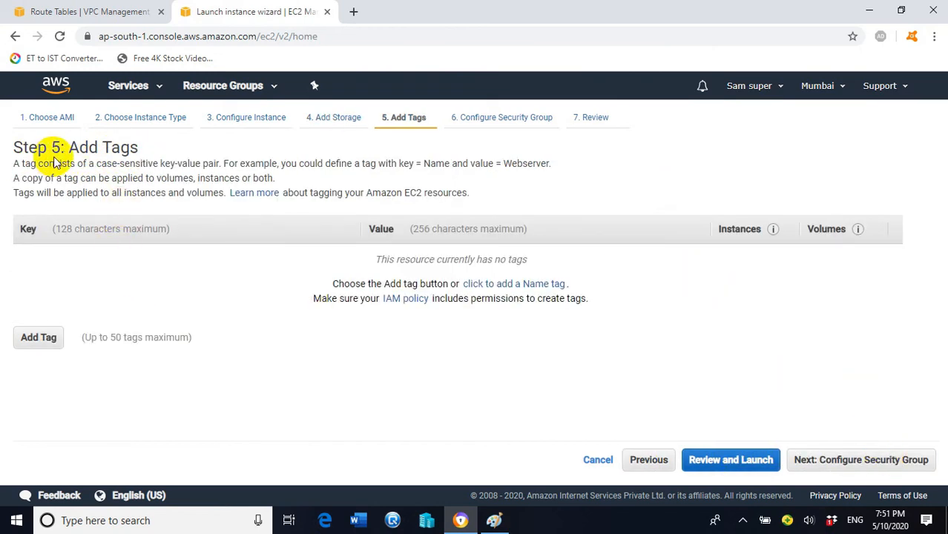
pyautogui.click(39, 338)
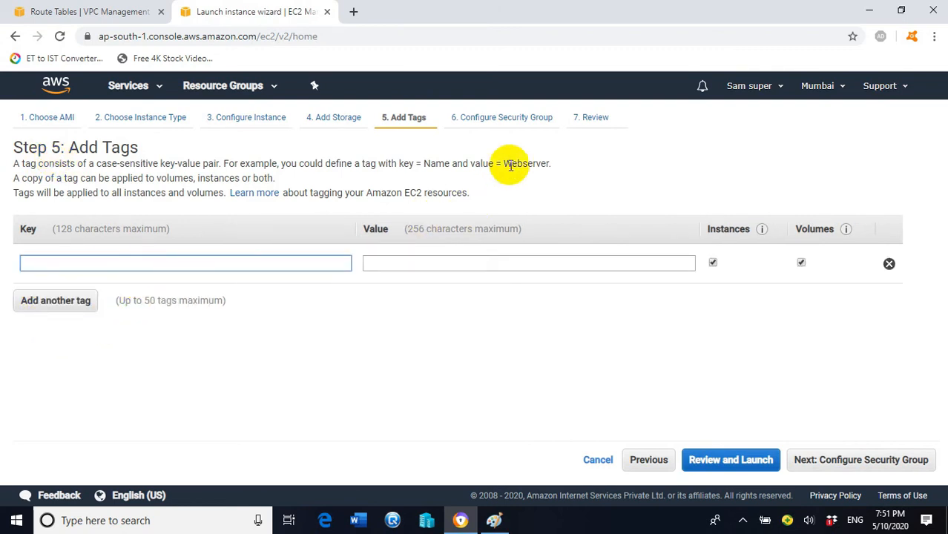
pyautogui.write('Name')
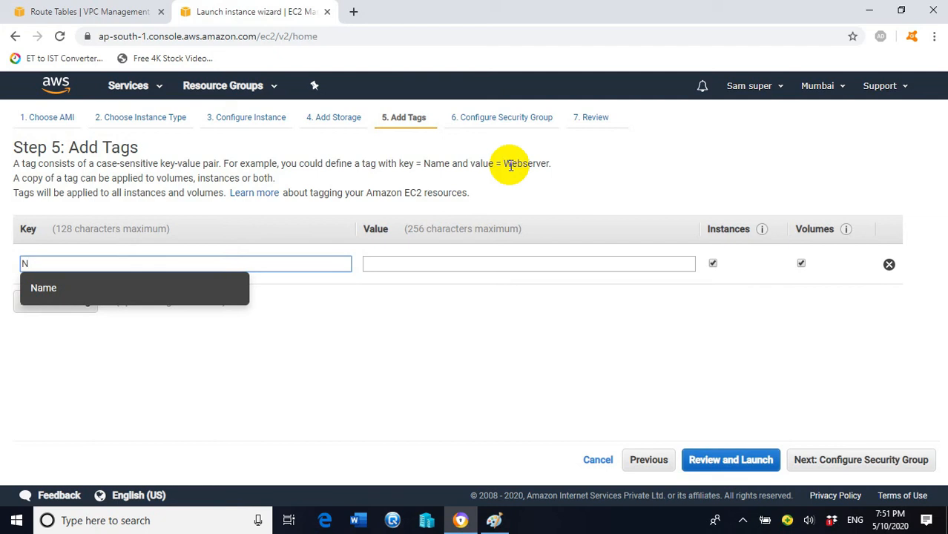
pyautogui.click(541, 263)
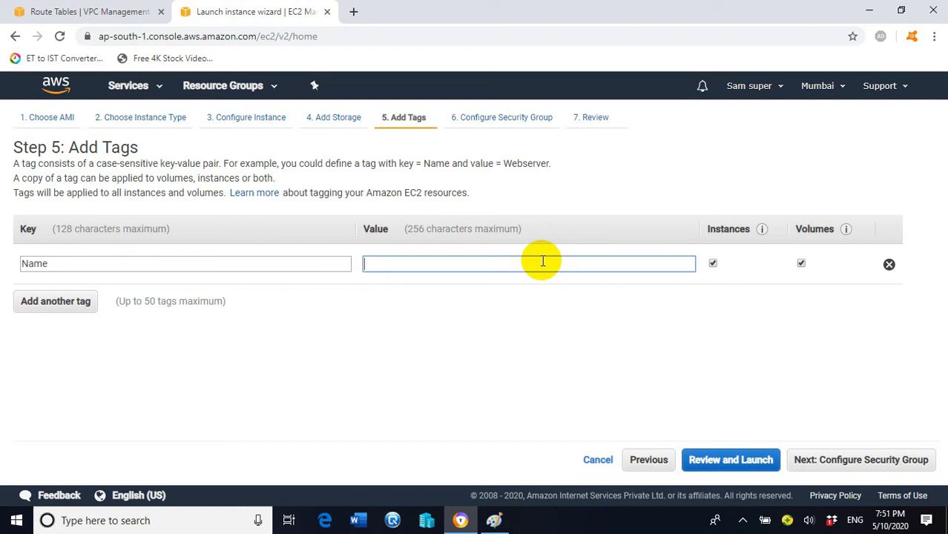
pyautogui.write('C2-subnetA')
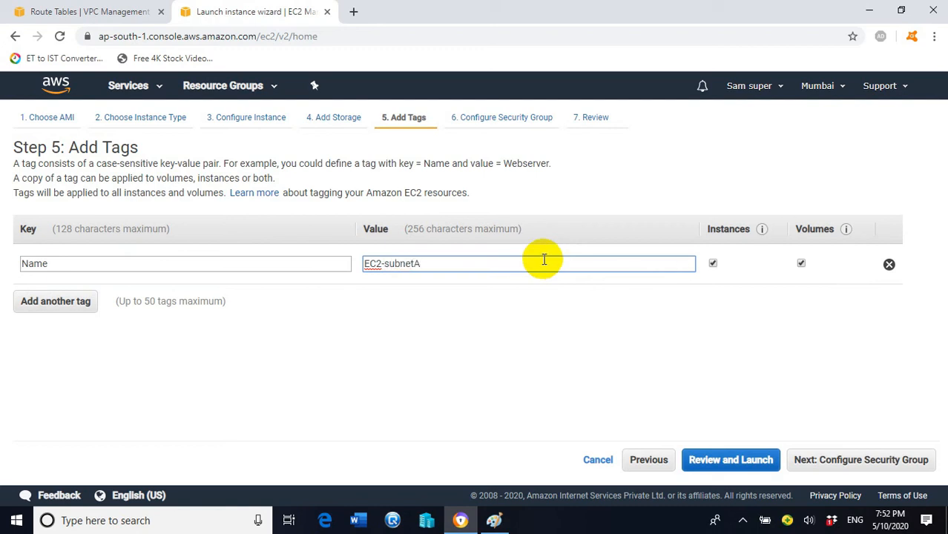
pyautogui.click(825, 461)
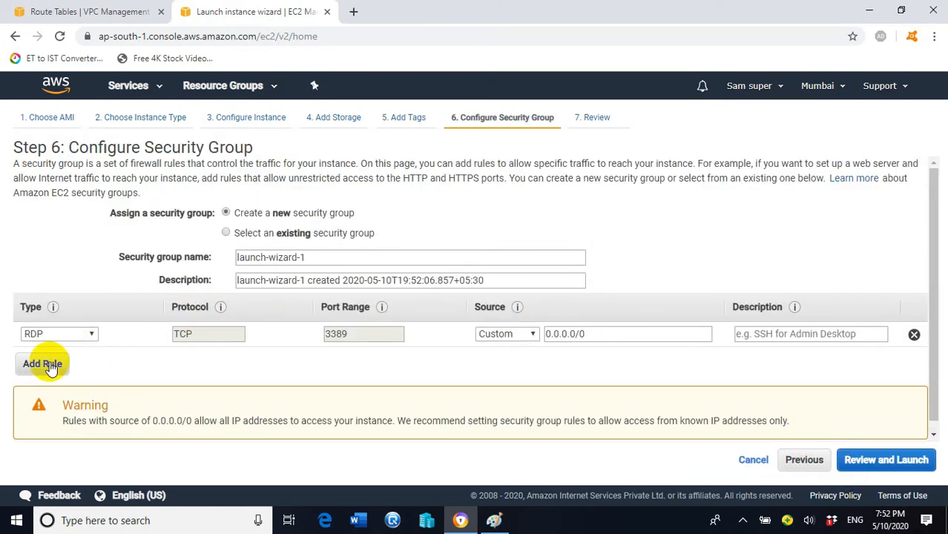
# - Add an All ICMP - IPv4 rule, set both it and RDP 3389 to source Anywhere, then review
pyautogui.click(44, 364)
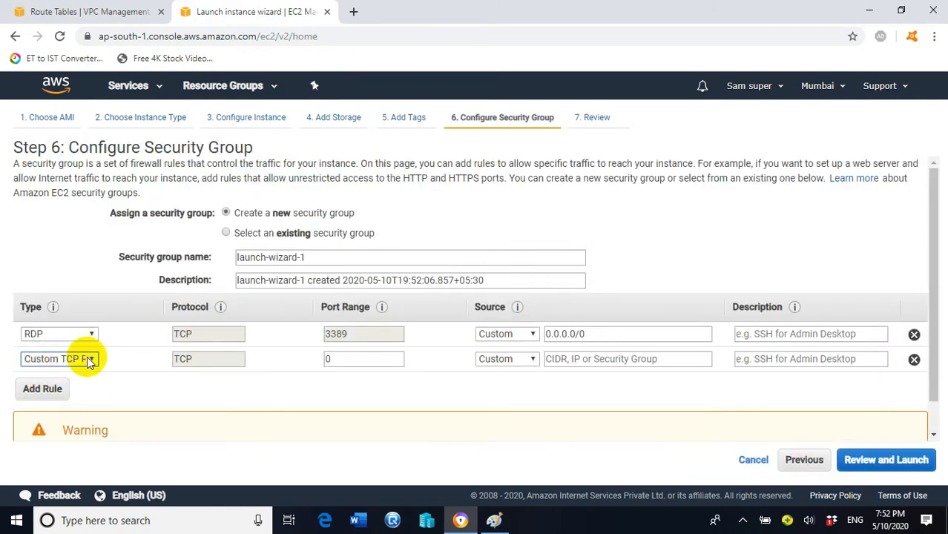
pyautogui.click(88, 359)
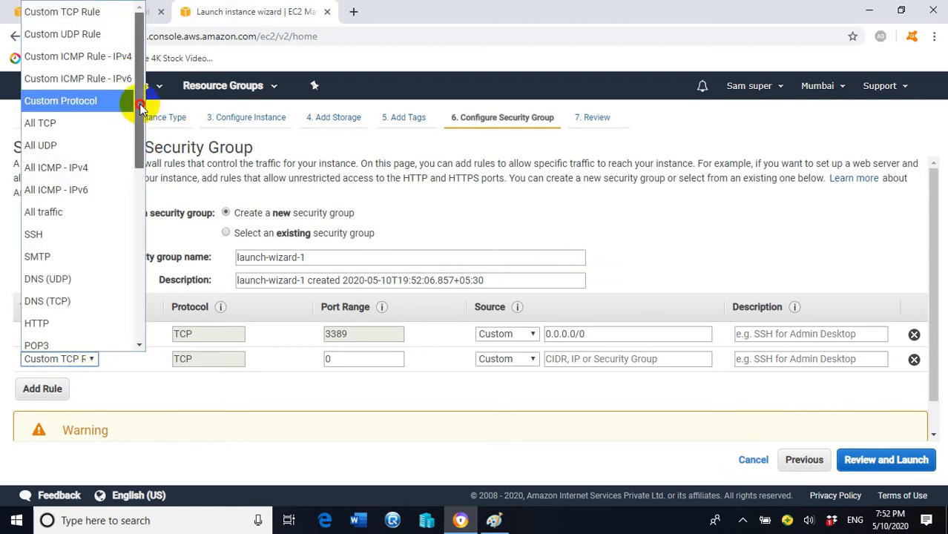
pyautogui.click(78, 168)
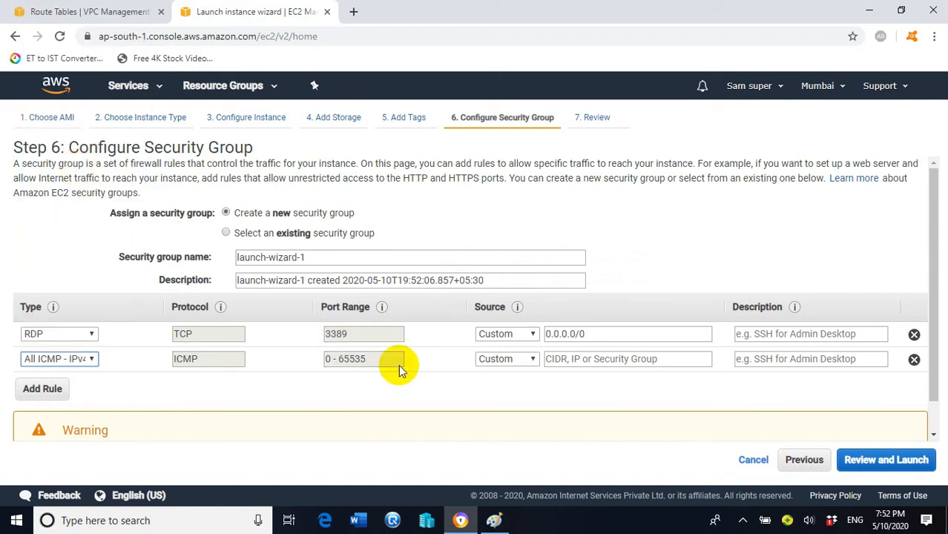
pyautogui.click(531, 334)
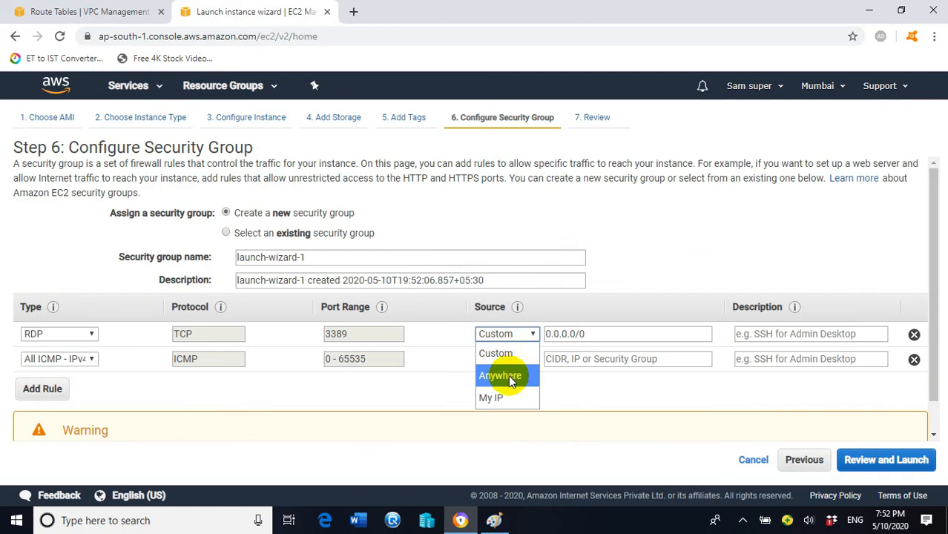
pyautogui.click(514, 376)
pyautogui.click(518, 359)
pyautogui.click(501, 399)
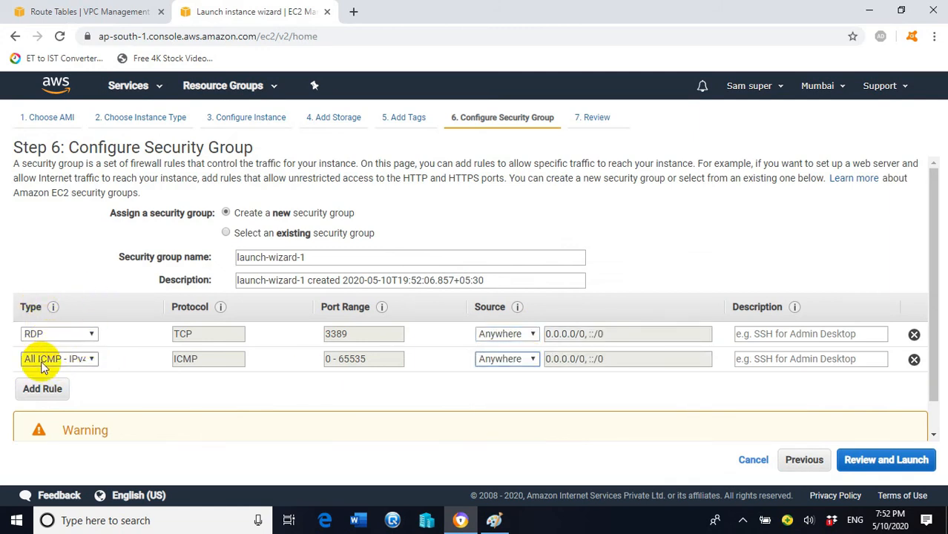
pyautogui.click(880, 463)
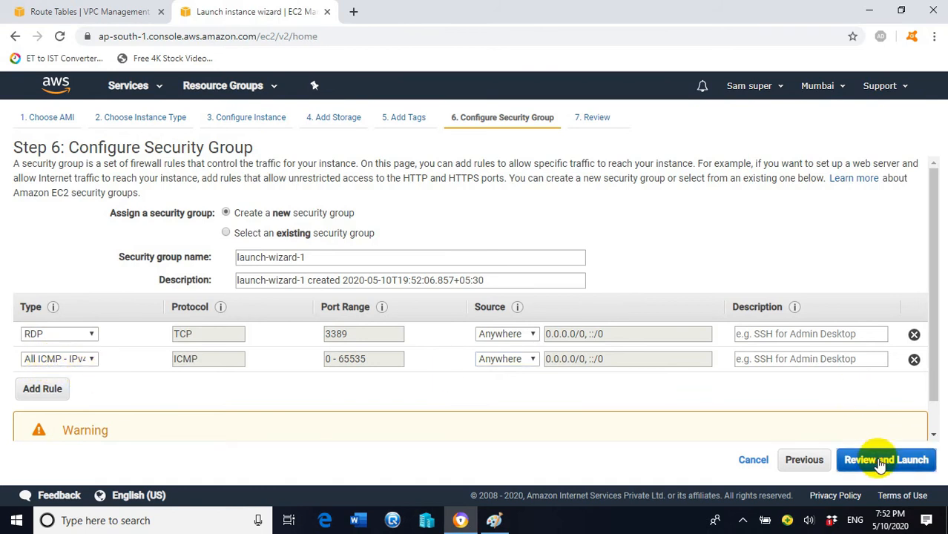
# - Look over the Windows Server 2016 t2.micro AMI, type and security group review, then launch
pyautogui.scroll(-10, 600, 334)
pyautogui.scroll(10, 515, 344)
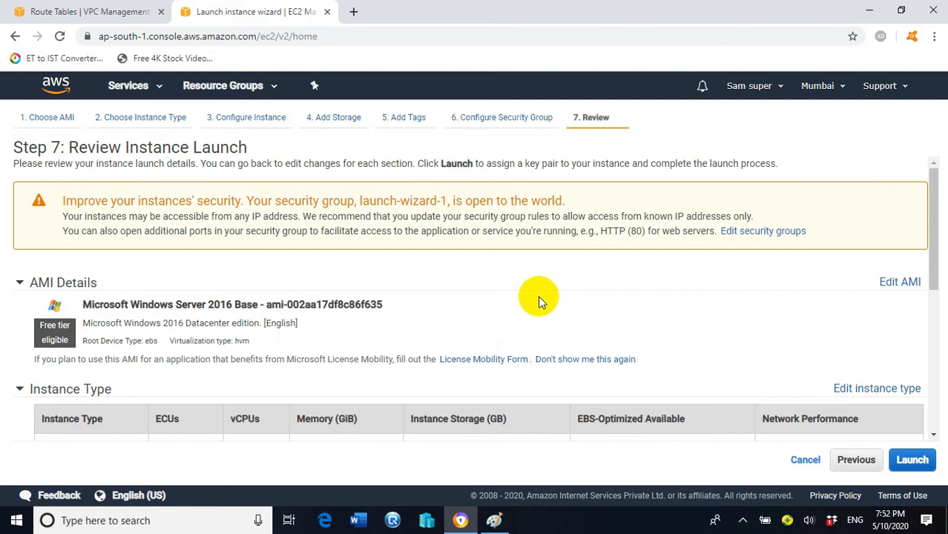
pyautogui.scroll(-6, 538, 295)
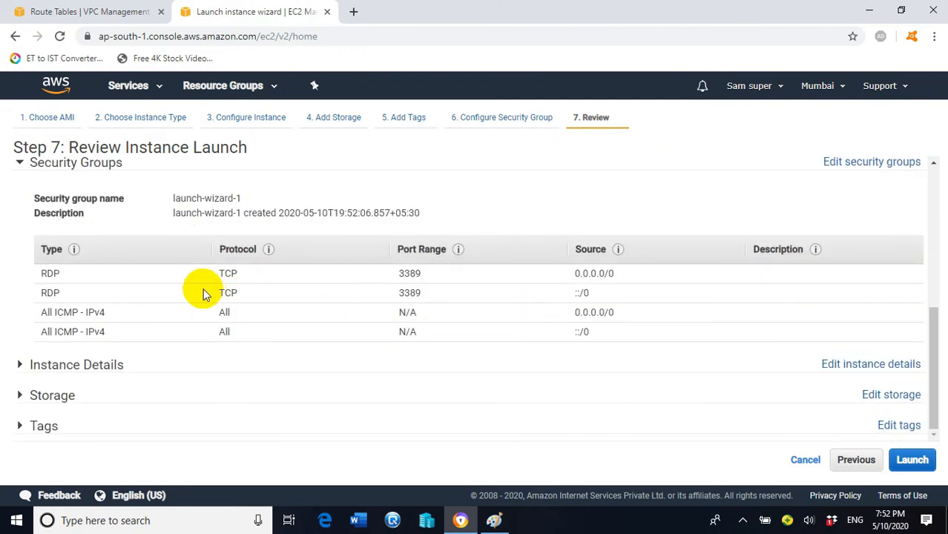
pyautogui.scroll(4, 197, 380)
pyautogui.scroll(-3, 209, 361)
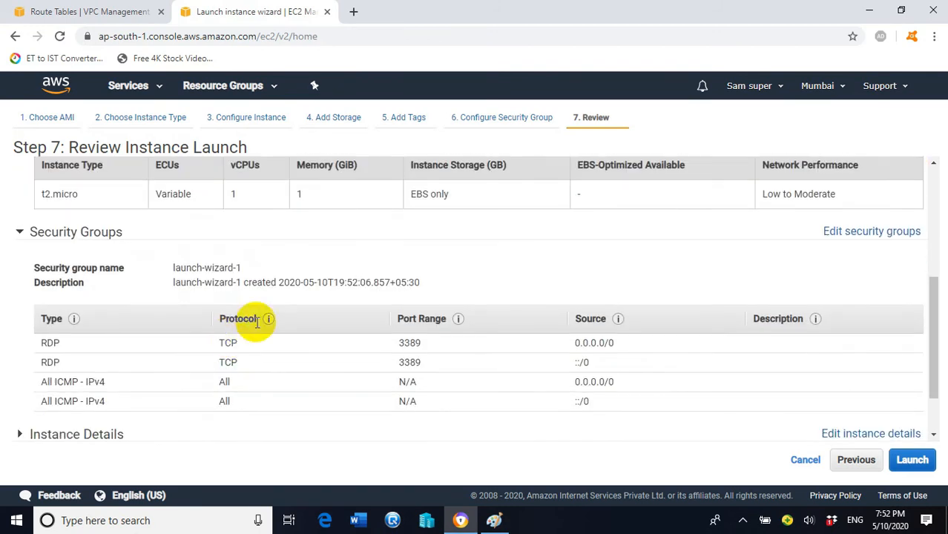
pyautogui.moveTo(266, 319)
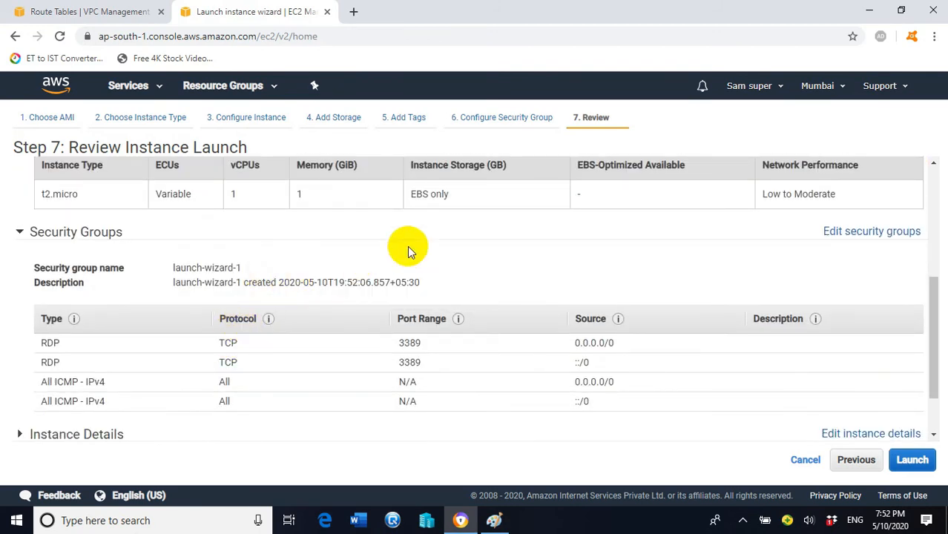
pyautogui.scroll(-1, 426, 248)
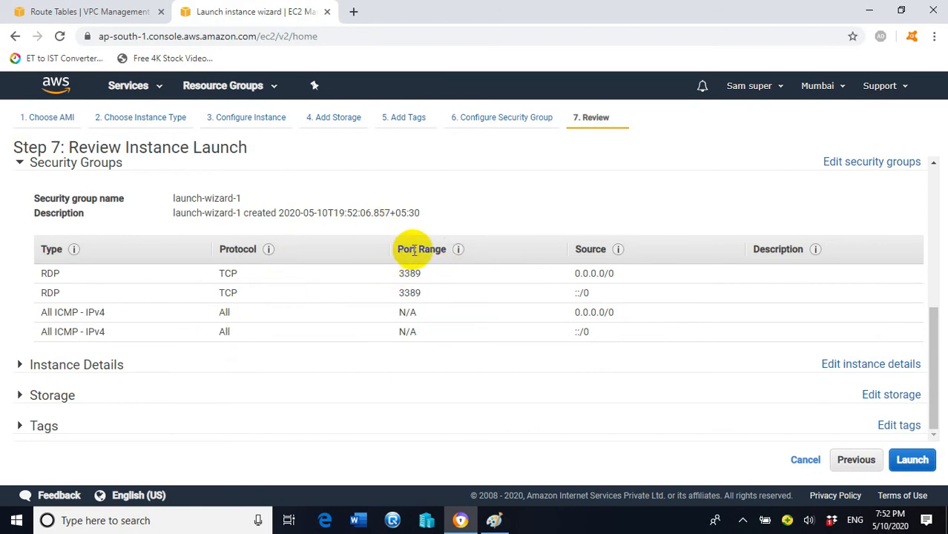
pyautogui.scroll(2, 418, 254)
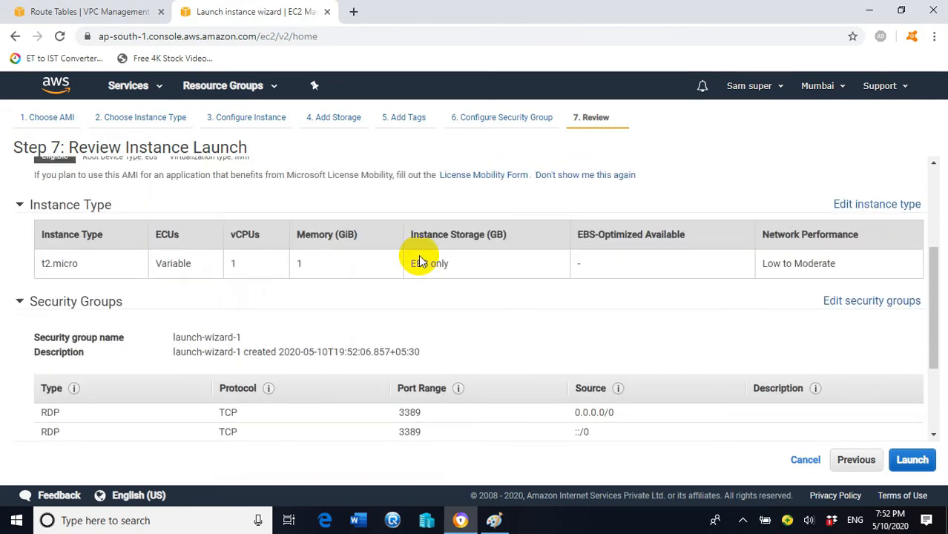
pyautogui.scroll(1, 425, 258)
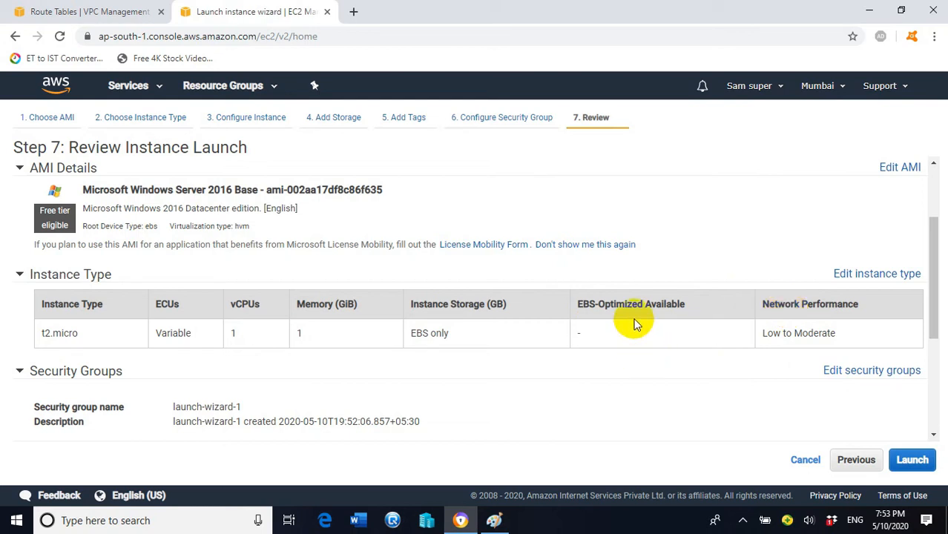
pyautogui.click(914, 461)
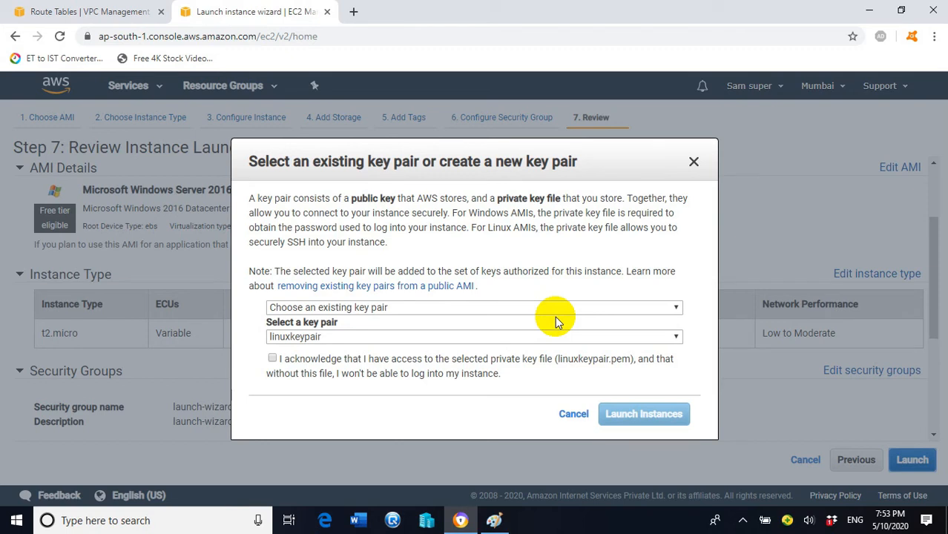
# - Launch the instance with the existing webserverkey key pair, acknowledging the private key file
pyautogui.click(607, 307)
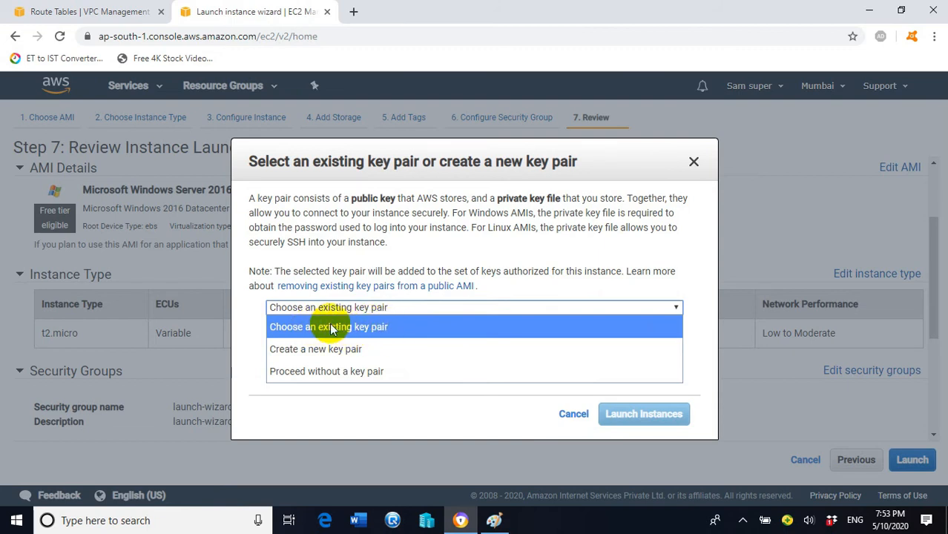
pyautogui.click(379, 333)
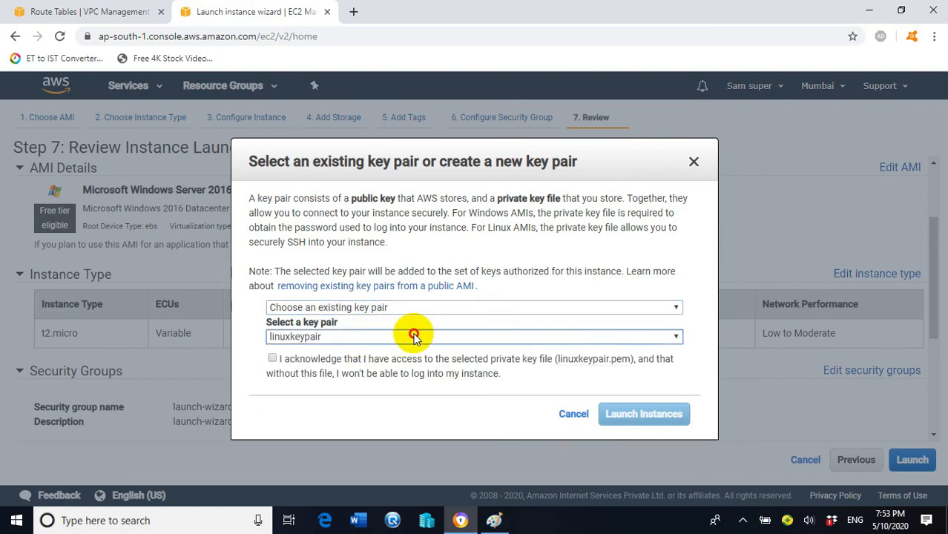
pyautogui.click(302, 340)
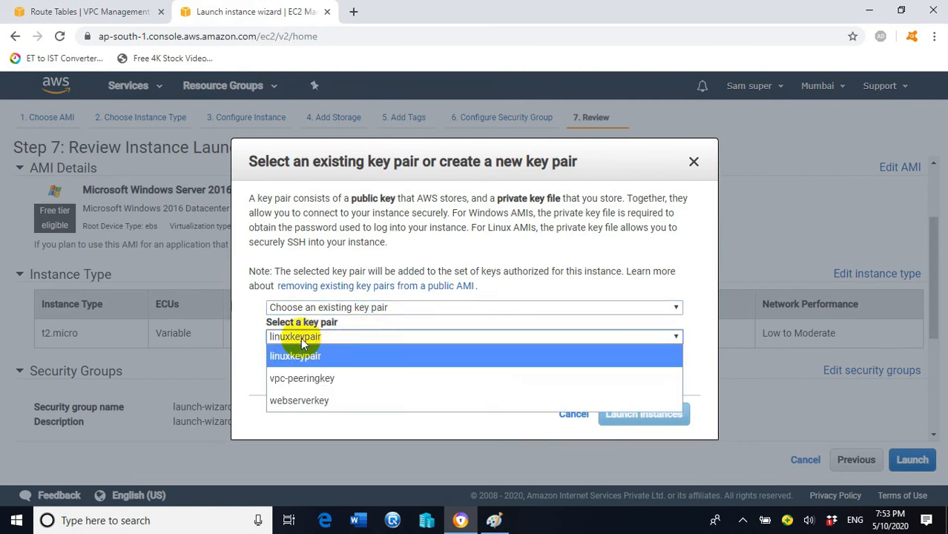
pyautogui.click(320, 399)
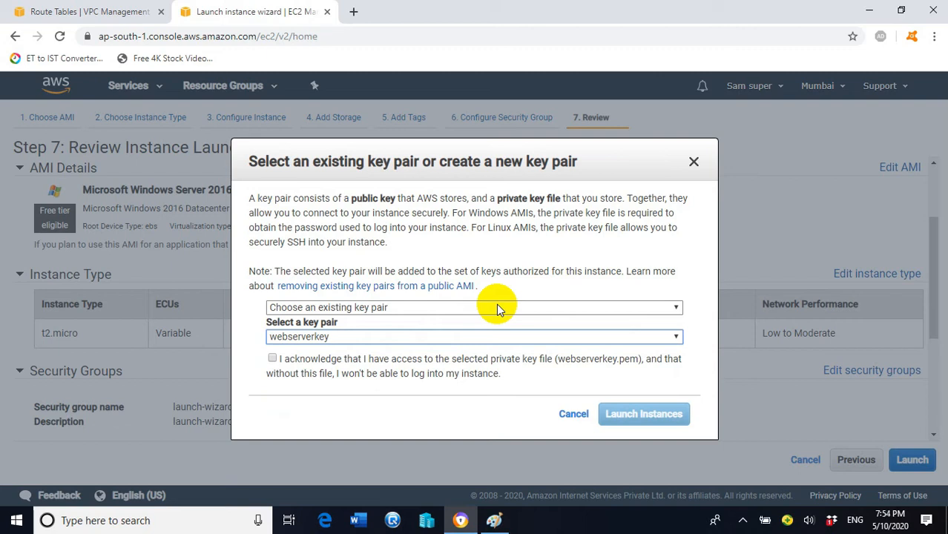
pyautogui.click(272, 359)
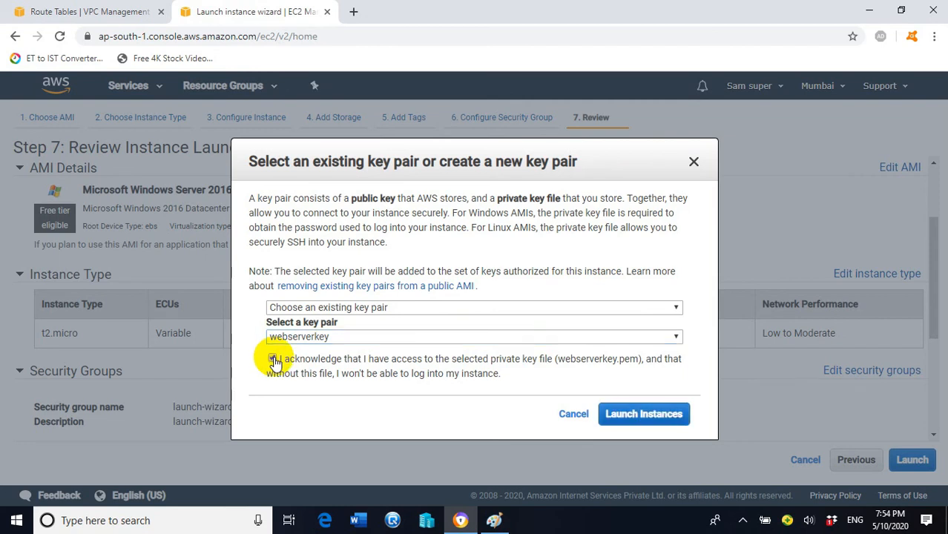
pyautogui.click(643, 416)
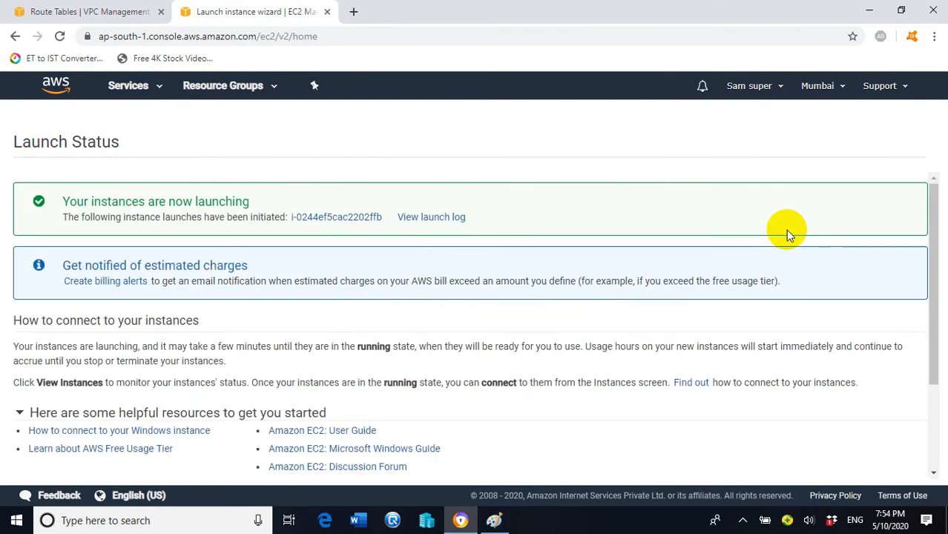
# - Check EC2-subnetA pending in the Instances list, then start a new launch wizard
pyautogui.scroll(-3, 938, 220)
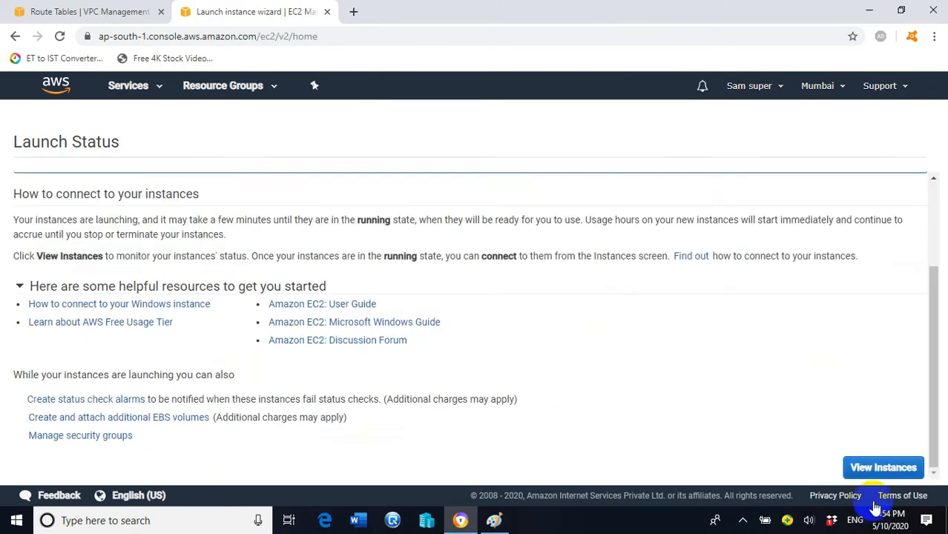
pyautogui.click(883, 461)
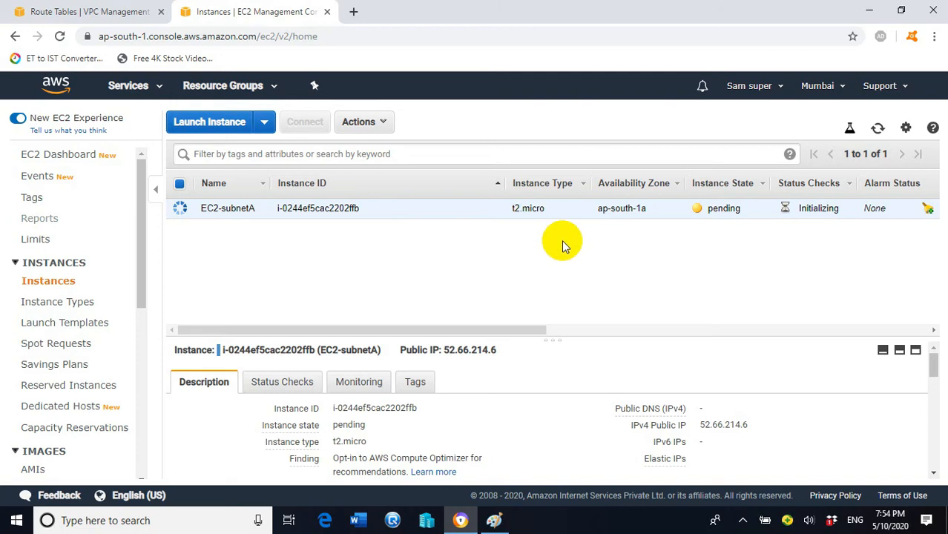
pyautogui.moveTo(494, 522)
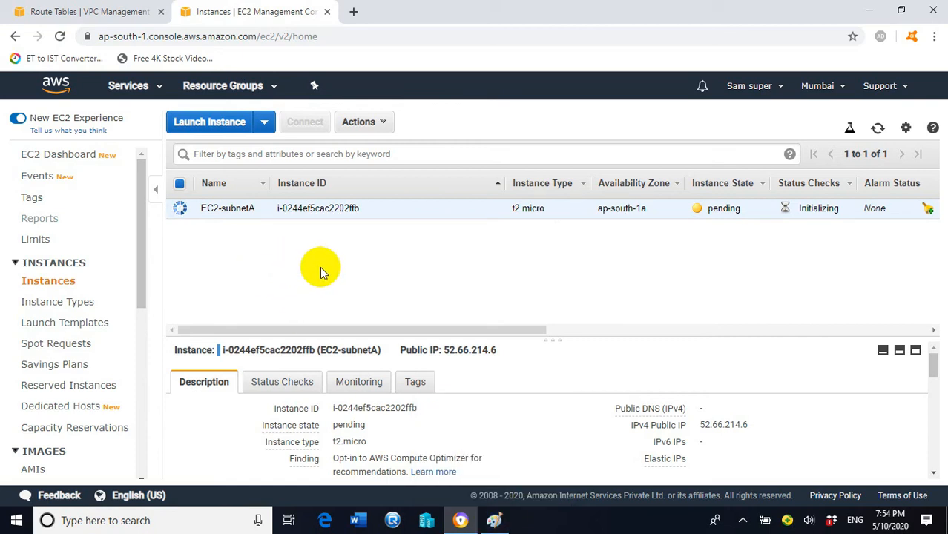
pyautogui.click(217, 129)
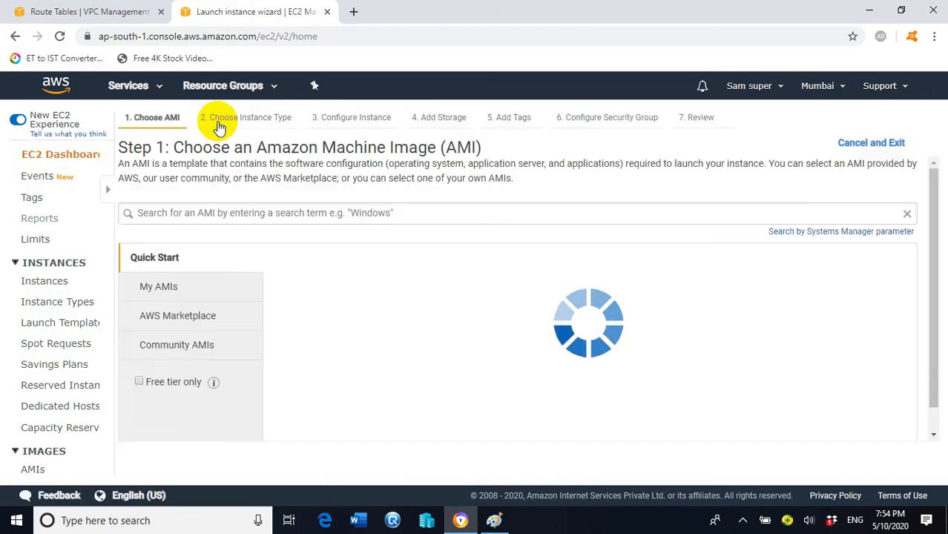
# - Select the Microsoft Windows Server 2016 Base AMI, keep t2.micro, and continue to instance details
pyautogui.scroll(-8, 572, 250)
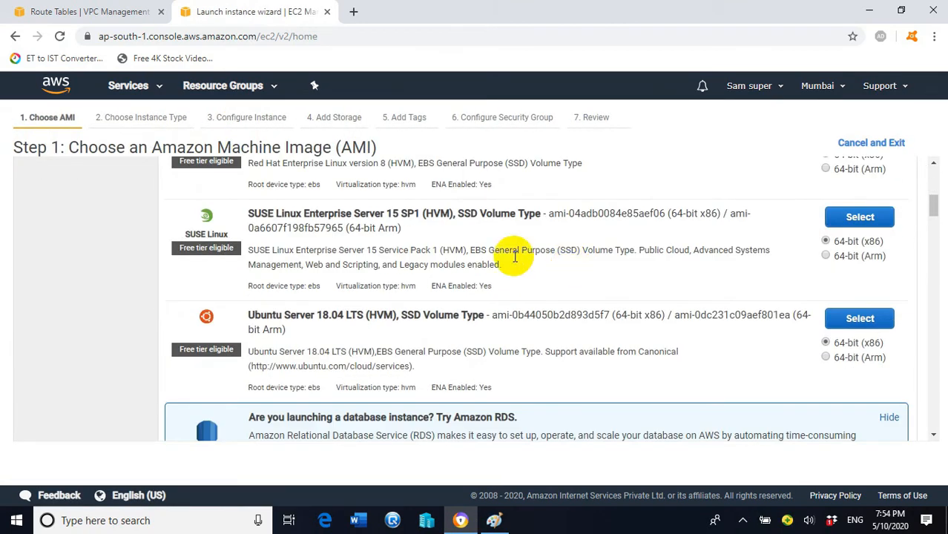
pyautogui.scroll(-2, 476, 278)
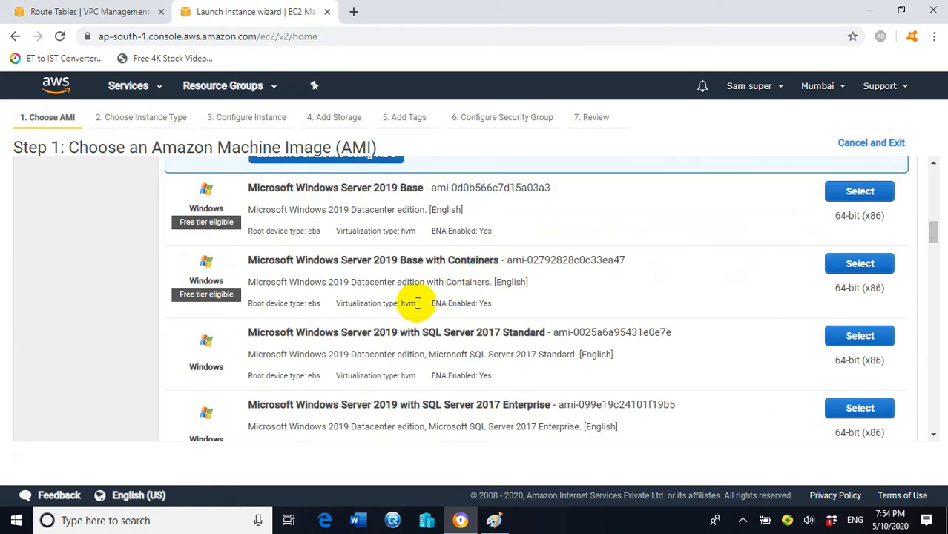
pyautogui.scroll(-1, 475, 356)
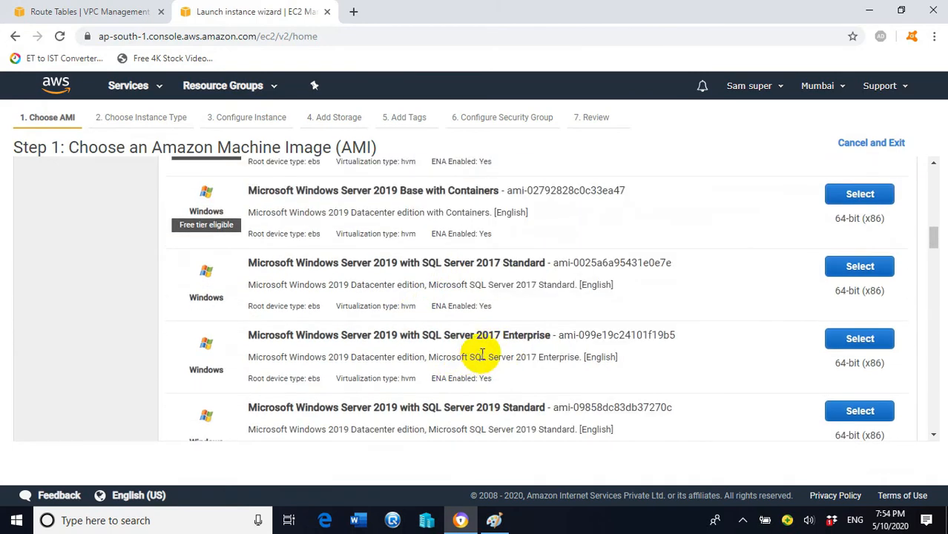
pyautogui.scroll(-5, 445, 368)
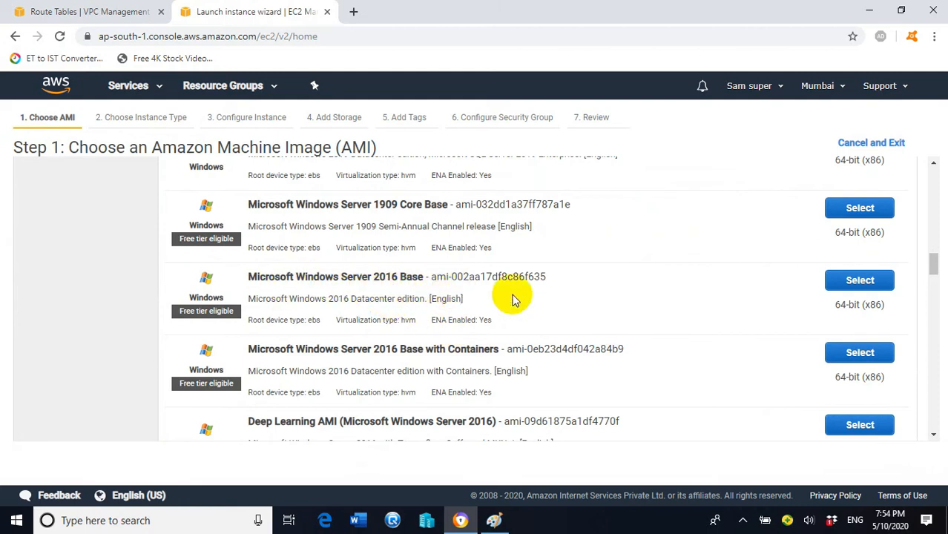
pyautogui.click(874, 280)
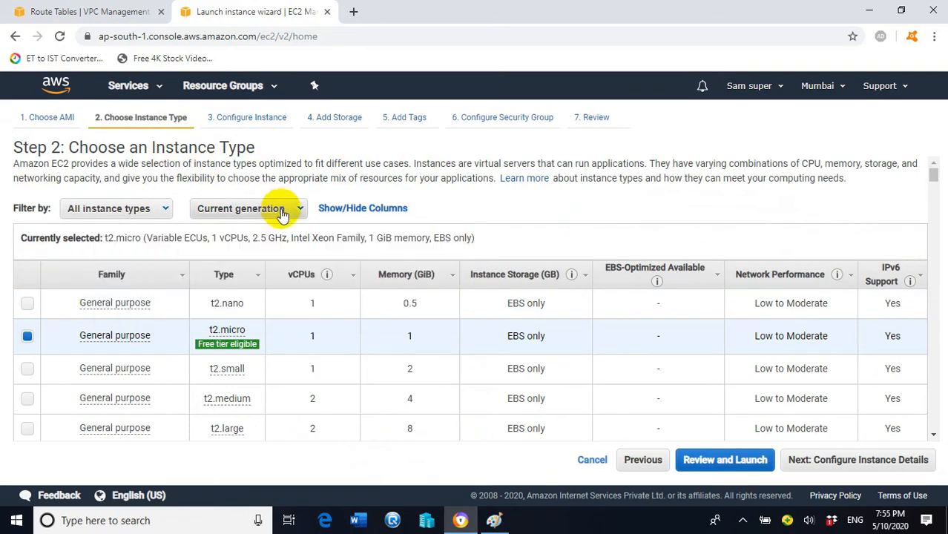
pyautogui.moveTo(228, 353)
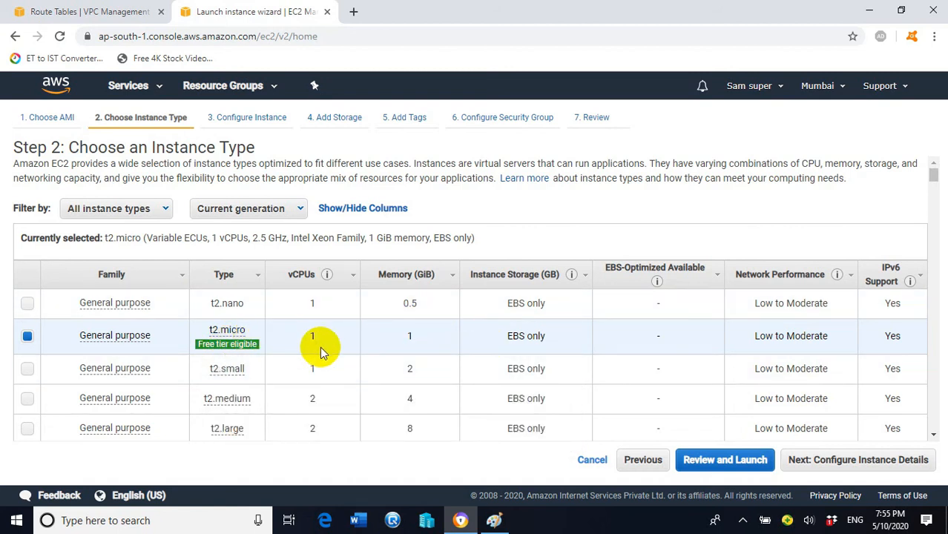
pyautogui.click(823, 461)
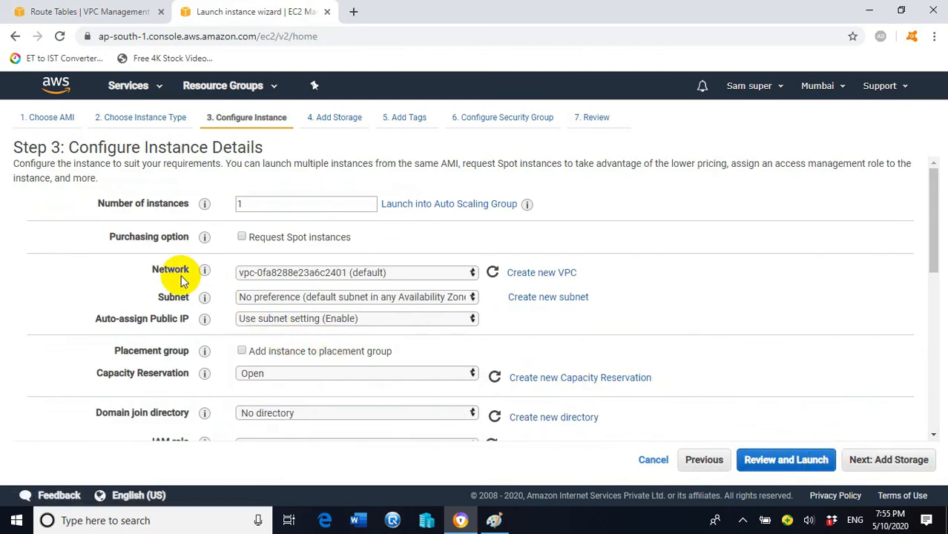
# - Set Network to vpc-06aaf9ec38939b0e4 | myvpc and Subnet to Subnet-A (250 IPs available)
pyautogui.moveTo(202, 271)
pyautogui.click(430, 272)
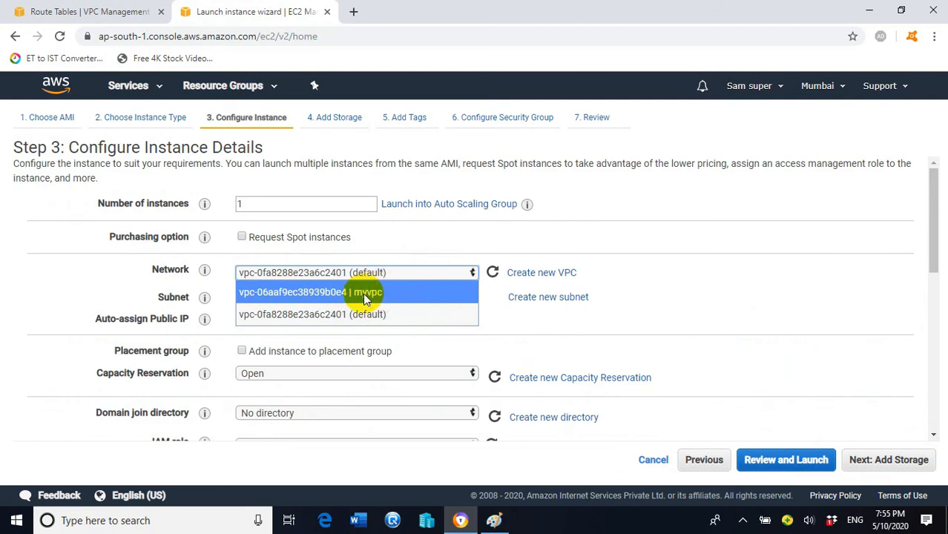
pyautogui.click(390, 292)
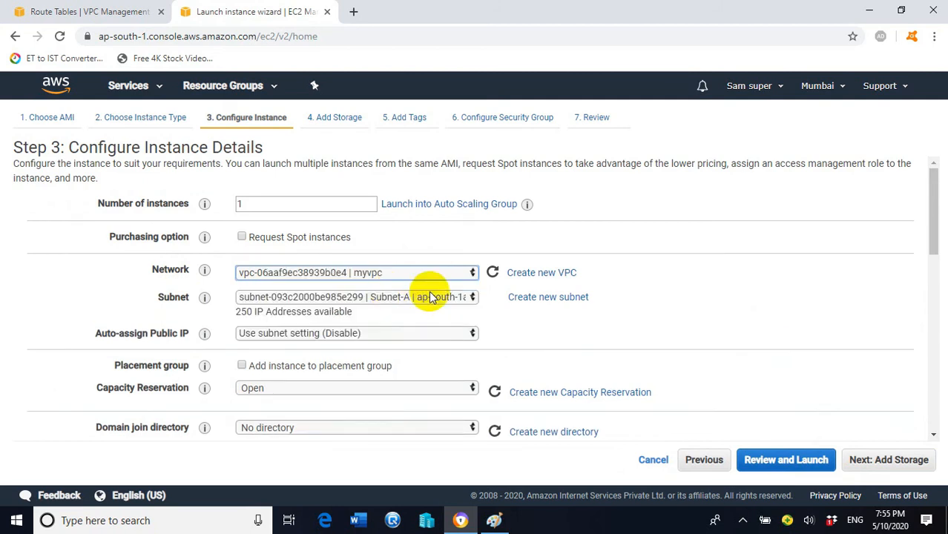
pyautogui.click(449, 298)
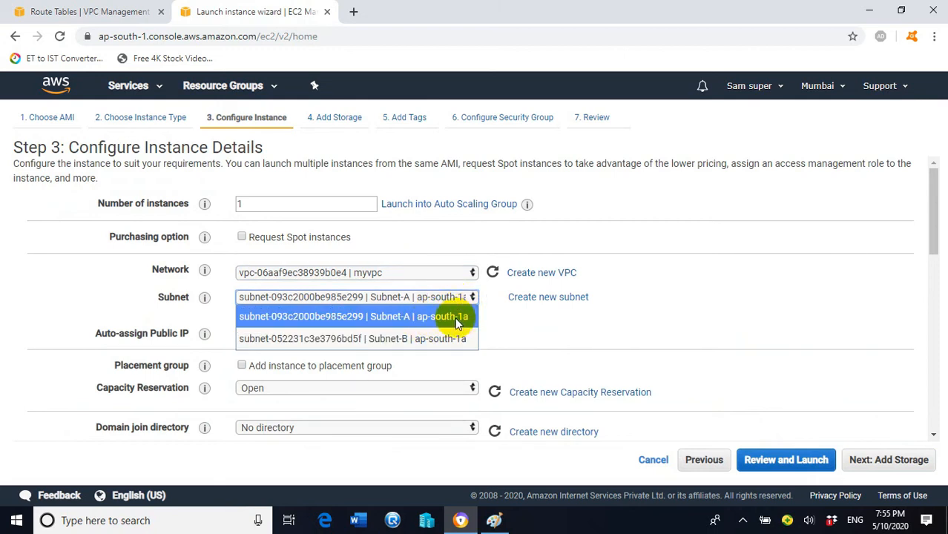
pyautogui.click(456, 317)
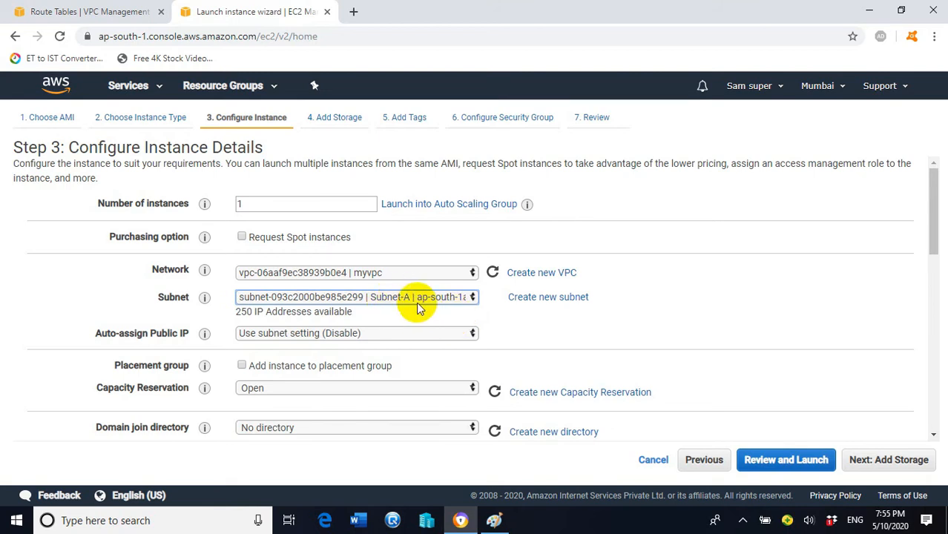
pyautogui.moveTo(190, 333)
pyautogui.click(494, 520)
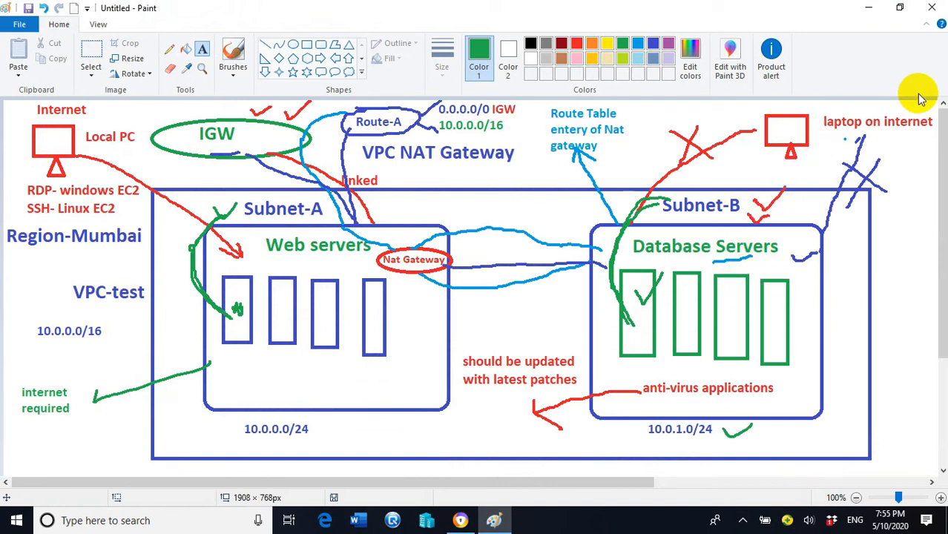
pyautogui.click(868, 8)
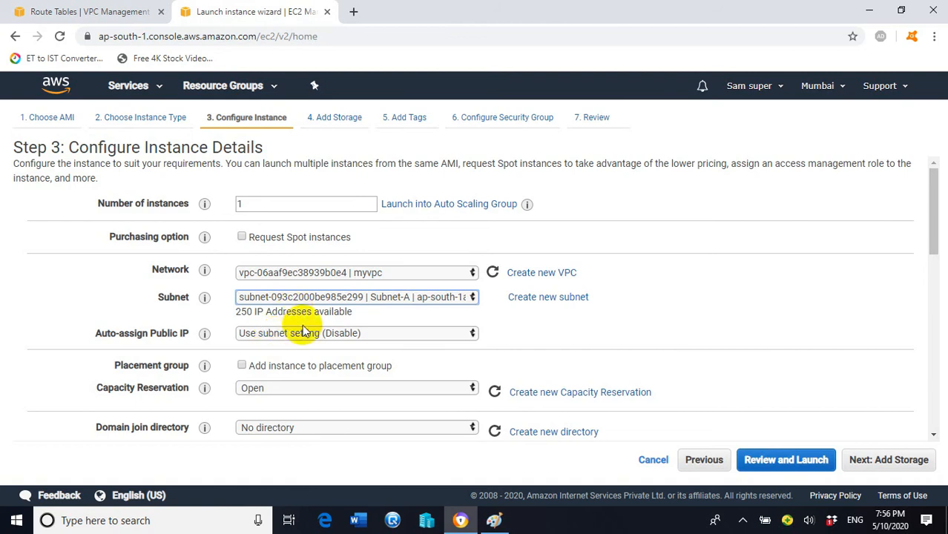
# - Skip past storage and tag the new instance with key Name and value EC2-subnetB
pyautogui.click(862, 460)
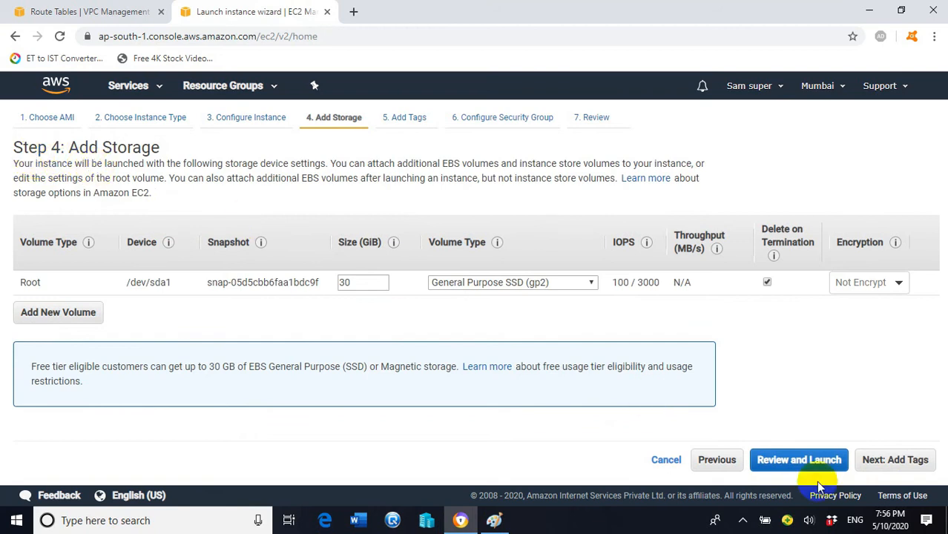
pyautogui.click(886, 462)
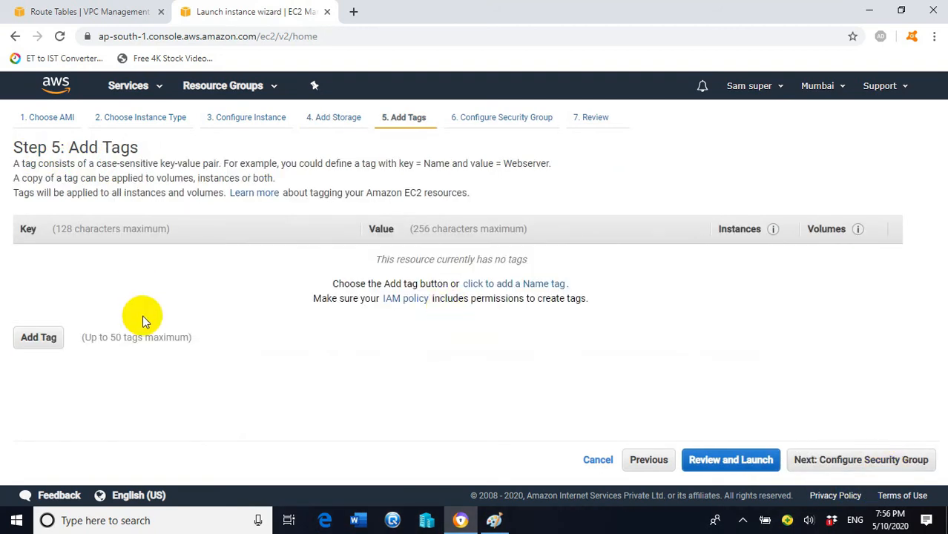
pyautogui.click(38, 337)
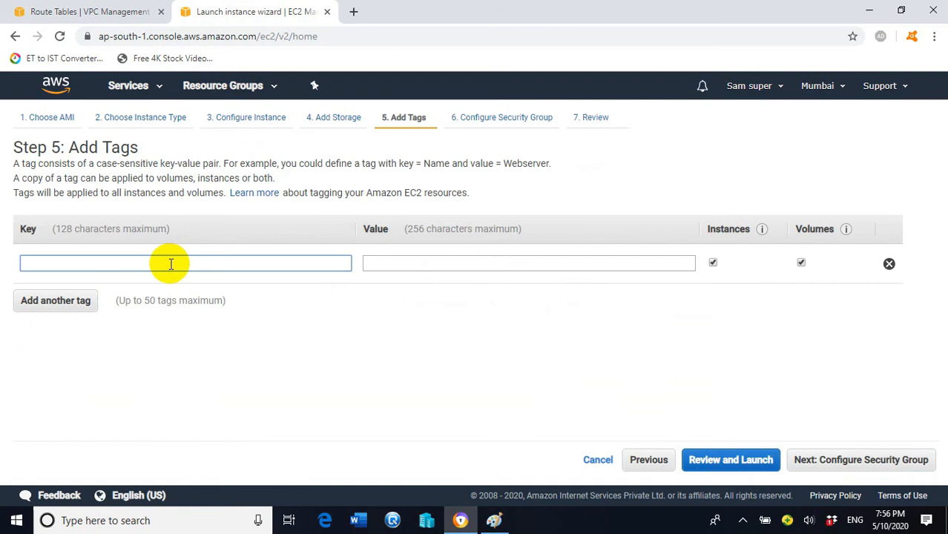
pyautogui.write('Name')
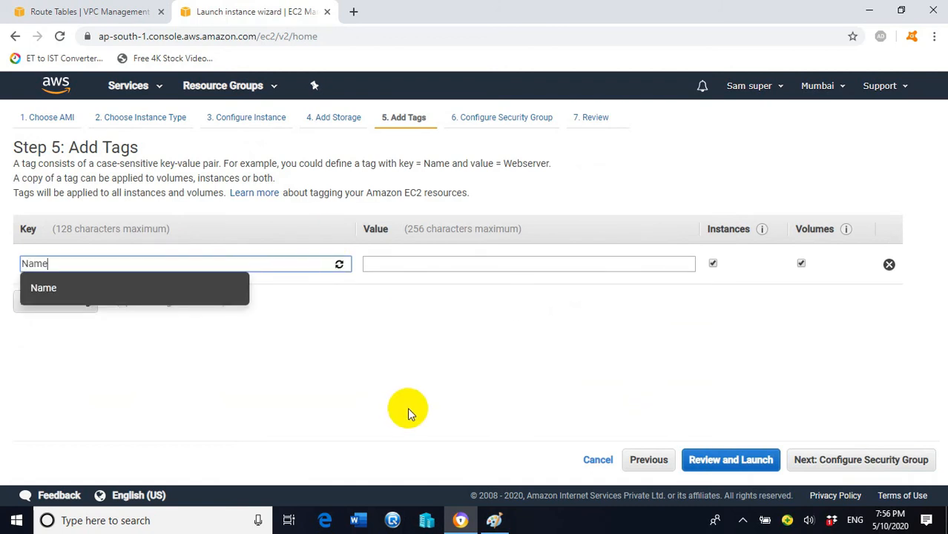
pyautogui.click(460, 421)
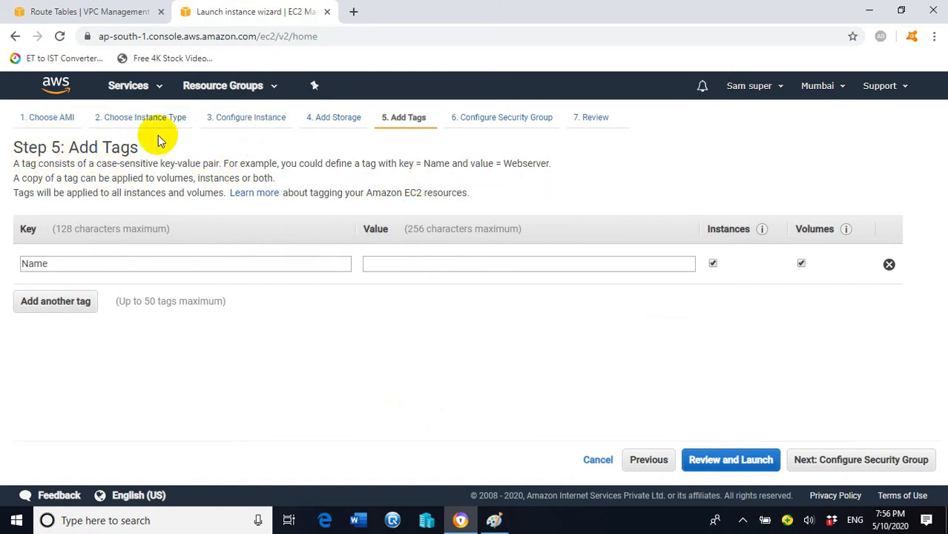
pyautogui.click(475, 260)
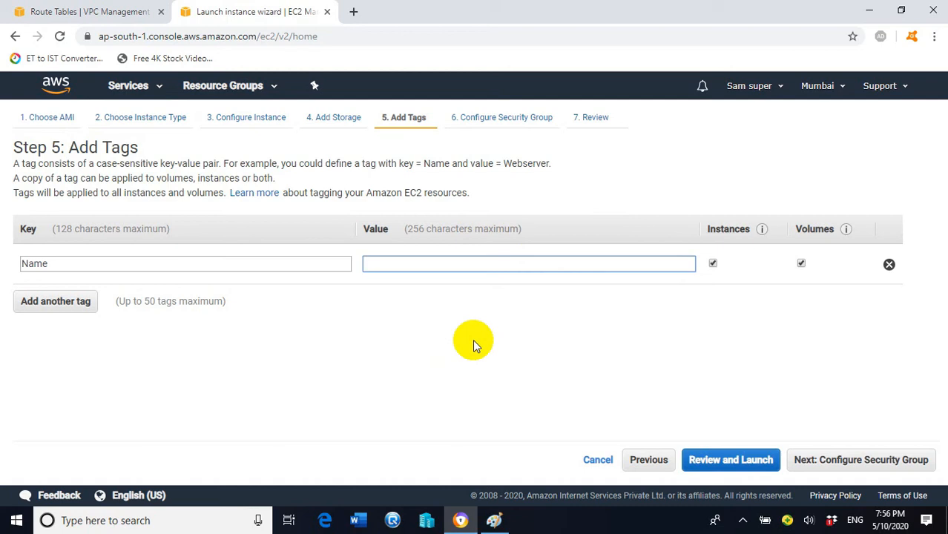
pyautogui.write('EC')
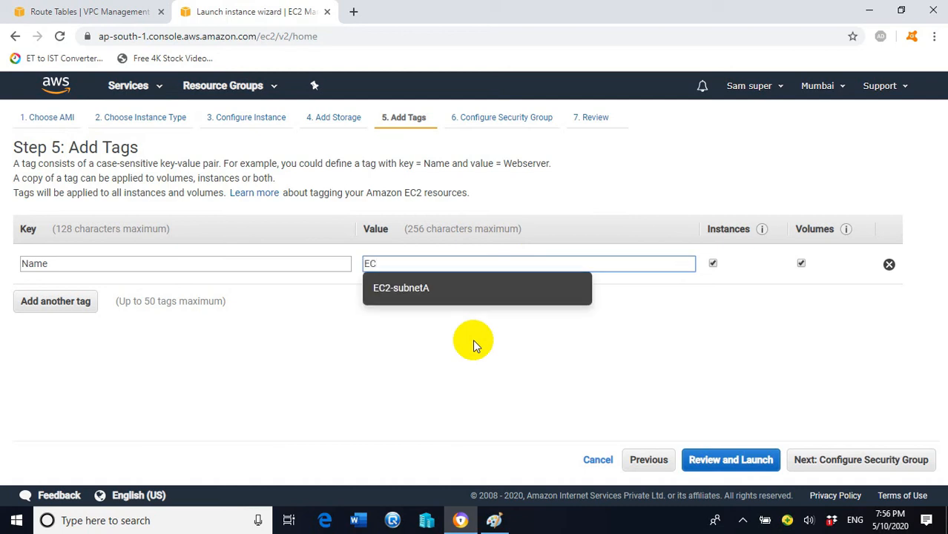
pyautogui.write('2-subnetb')
pyautogui.press('BackSpace')
pyautogui.write('B')
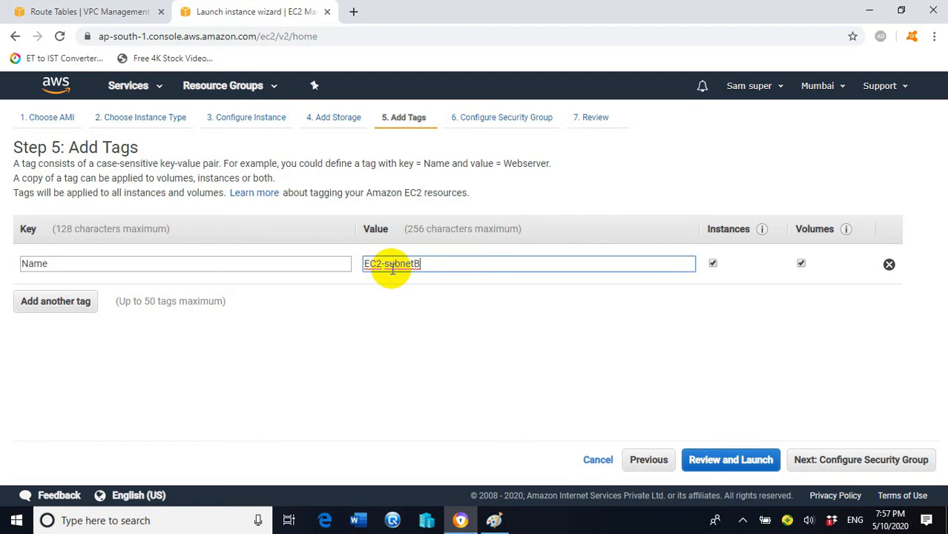
# - Add a second inbound security group rule of type All ICMP - IPv4
pyautogui.click(816, 462)
pyautogui.click(49, 366)
pyautogui.click(85, 359)
pyautogui.scroll(-1, 67, 237)
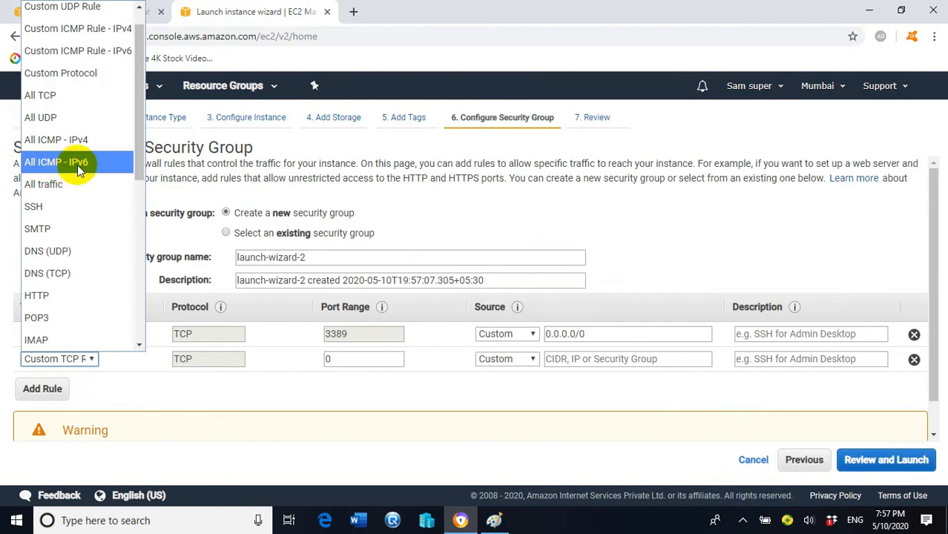
pyautogui.click(59, 145)
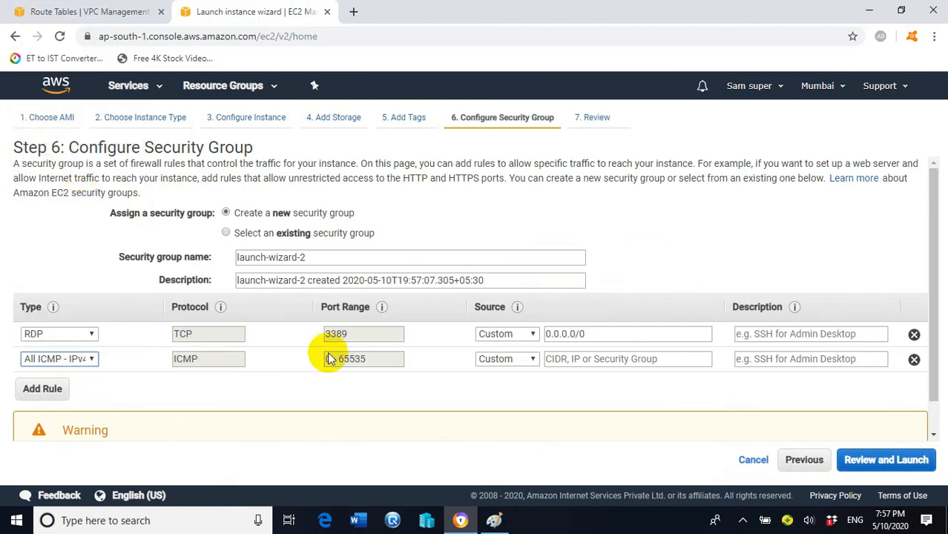
# - Set both the RDP and ICMP rule sources to Anywhere and proceed to the launch review
pyautogui.click(523, 334)
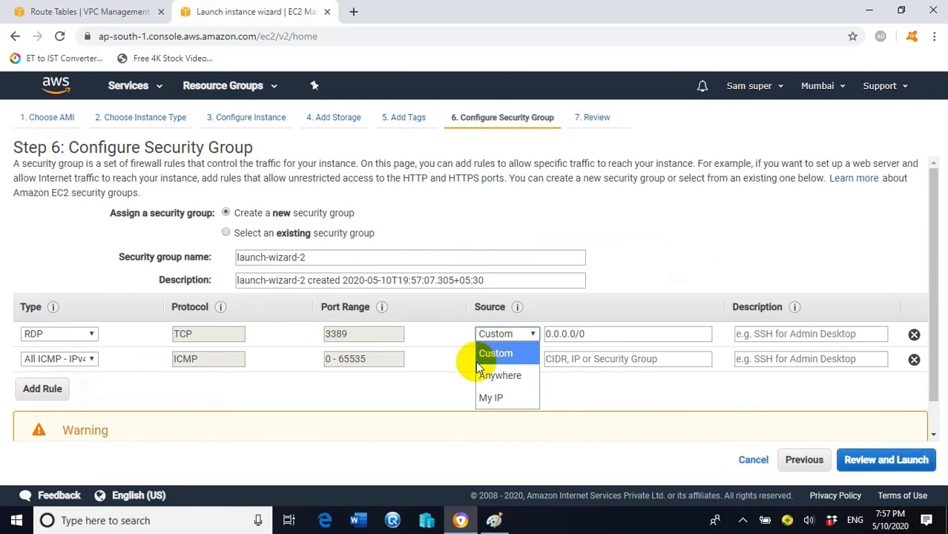
pyautogui.click(500, 374)
pyautogui.click(528, 359)
pyautogui.click(500, 396)
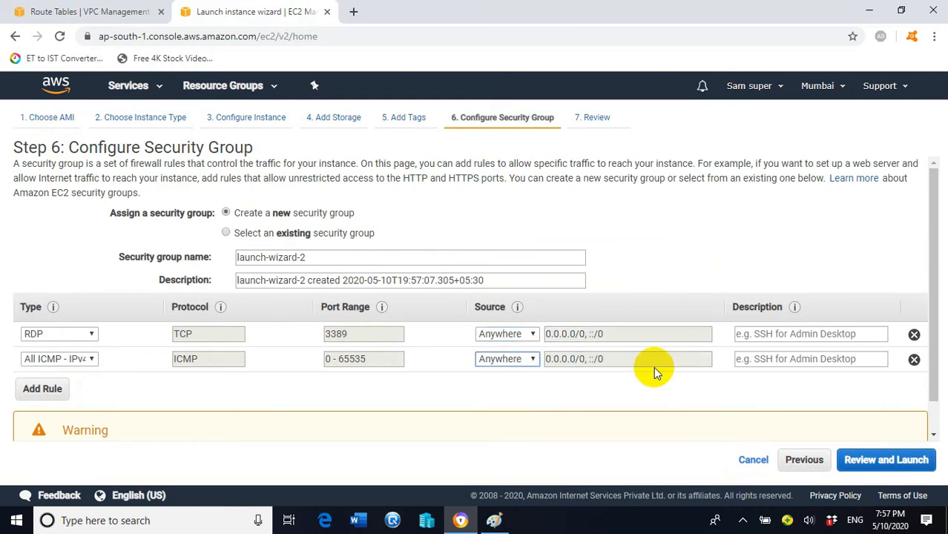
pyautogui.click(862, 463)
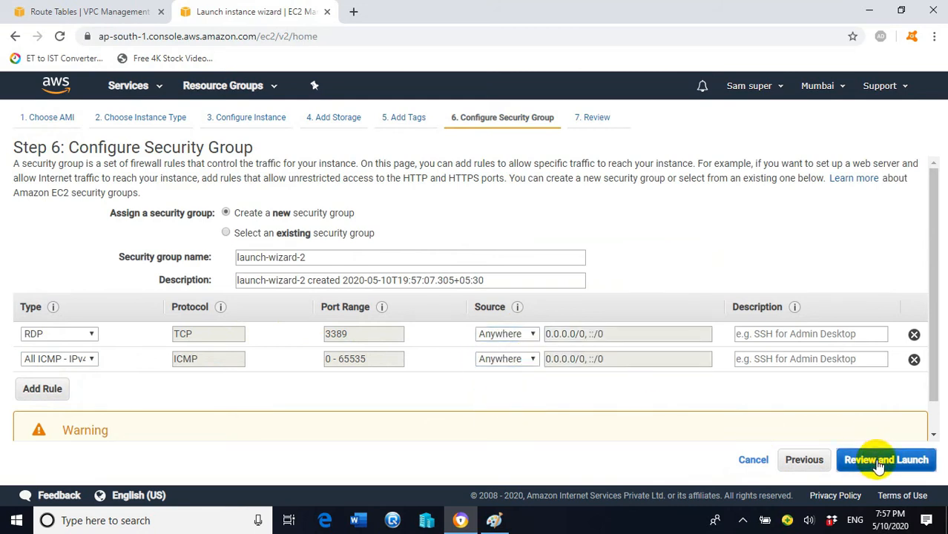
pyautogui.scroll(-5, 381, 311)
# - Launch the instance with the existing webserverkey key pair, acknowledging possession of its private key
pyautogui.scroll(4, 459, 325)
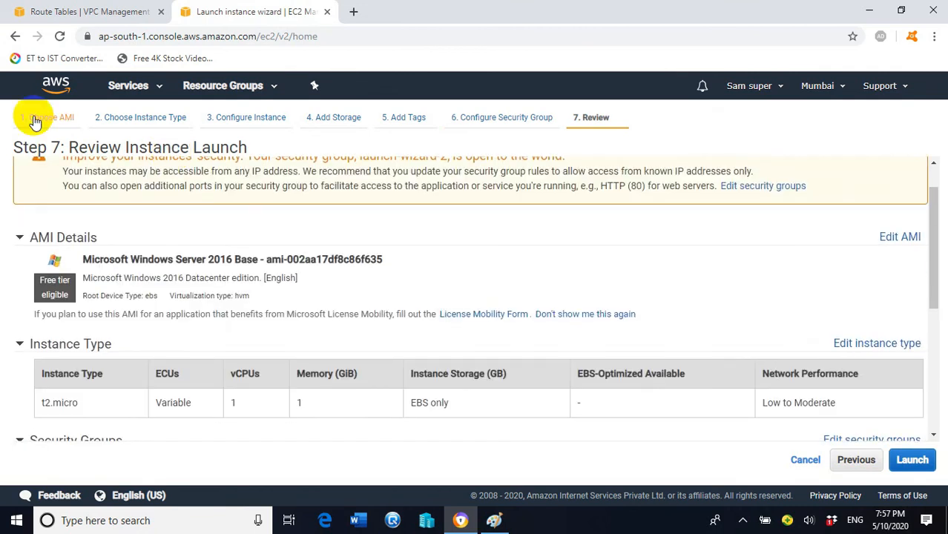
pyautogui.scroll(-4, 475, 346)
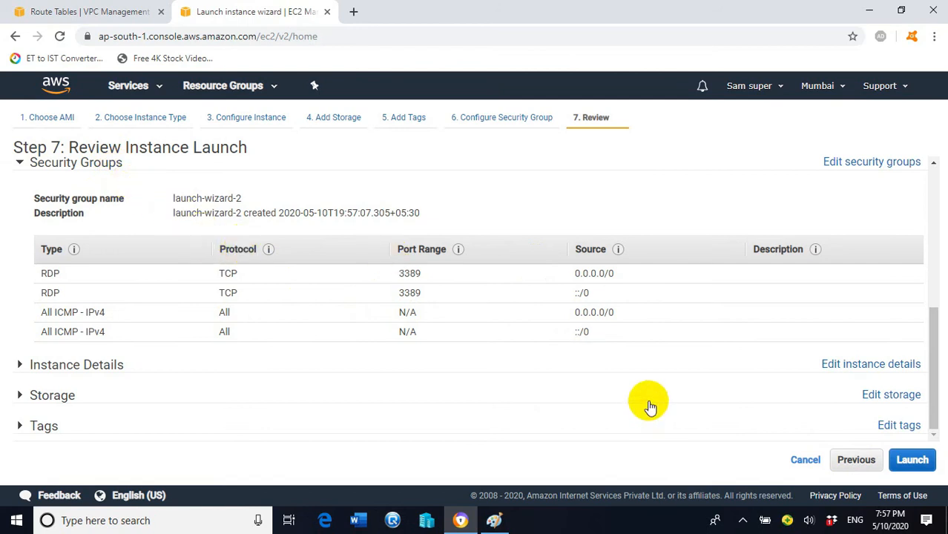
pyautogui.click(911, 461)
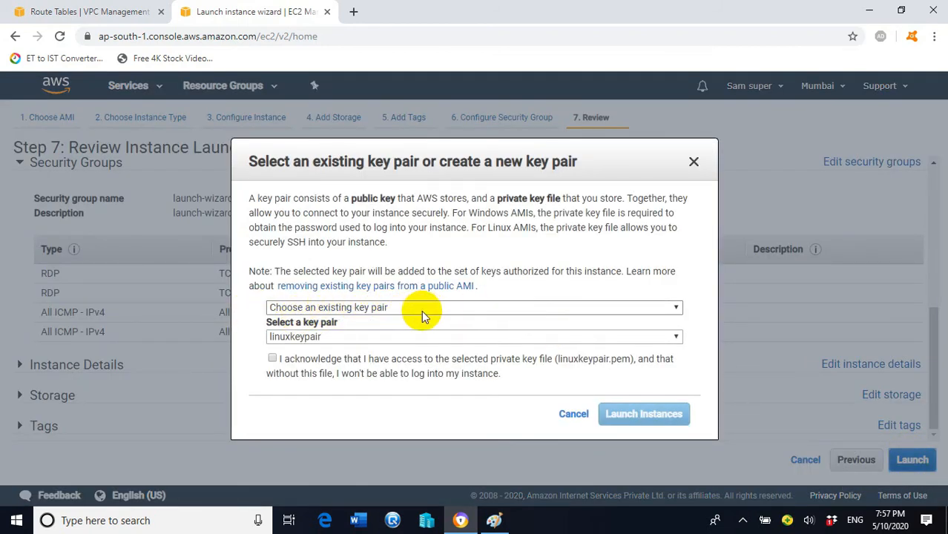
pyautogui.click(413, 338)
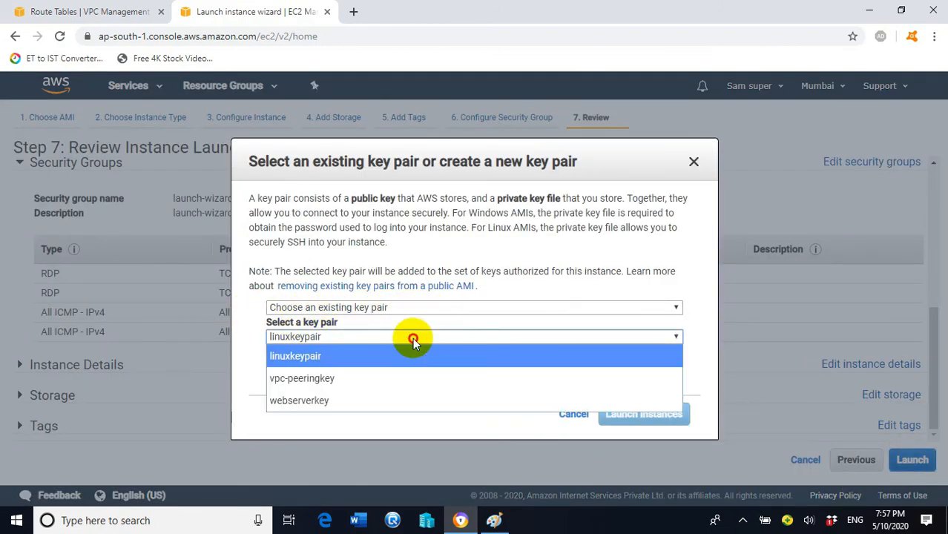
pyautogui.click(326, 400)
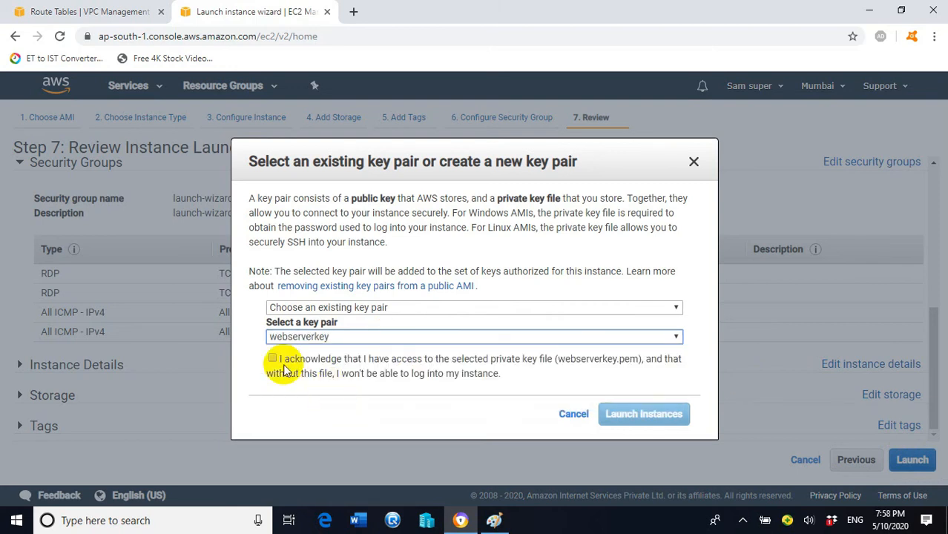
pyautogui.click(273, 359)
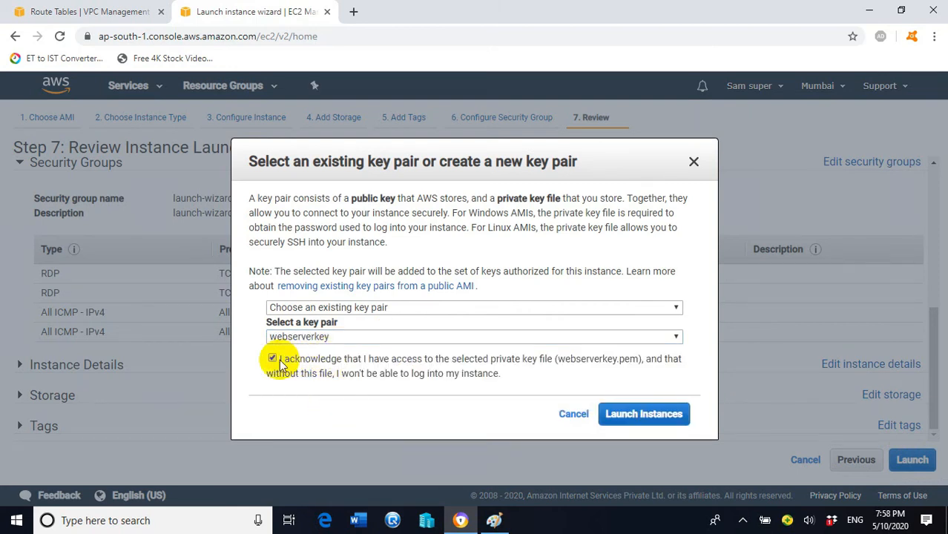
pyautogui.click(660, 417)
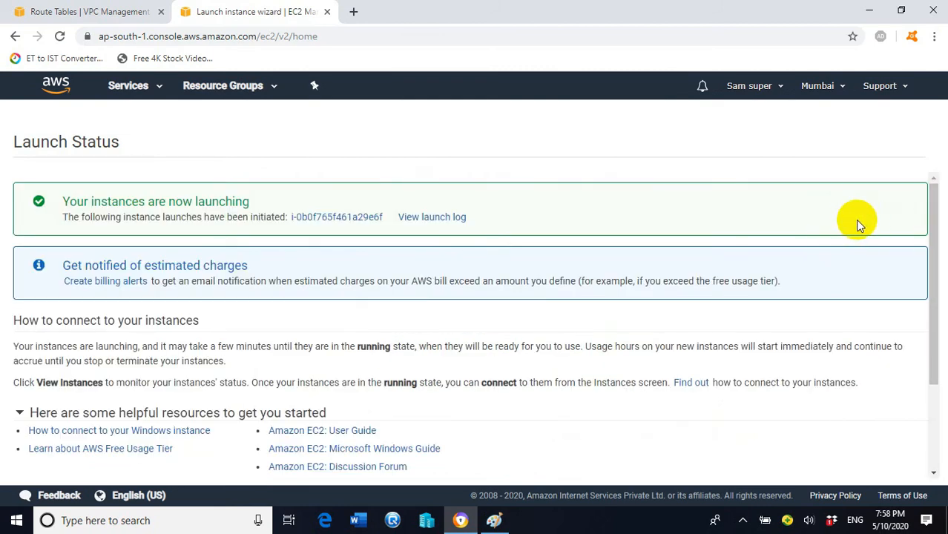
# - Go to the Instances list and select EC2-subnetA to show its details
pyautogui.scroll(-3, 903, 258)
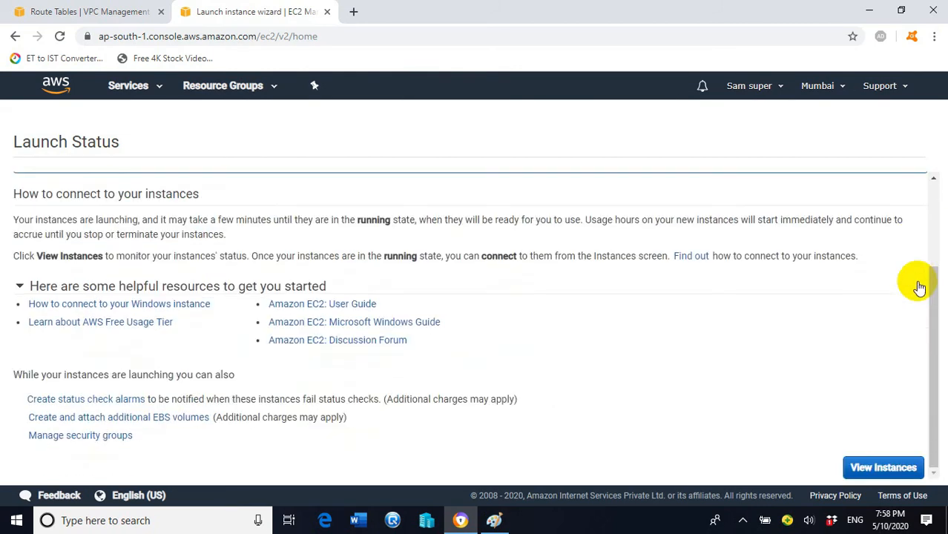
pyautogui.click(882, 467)
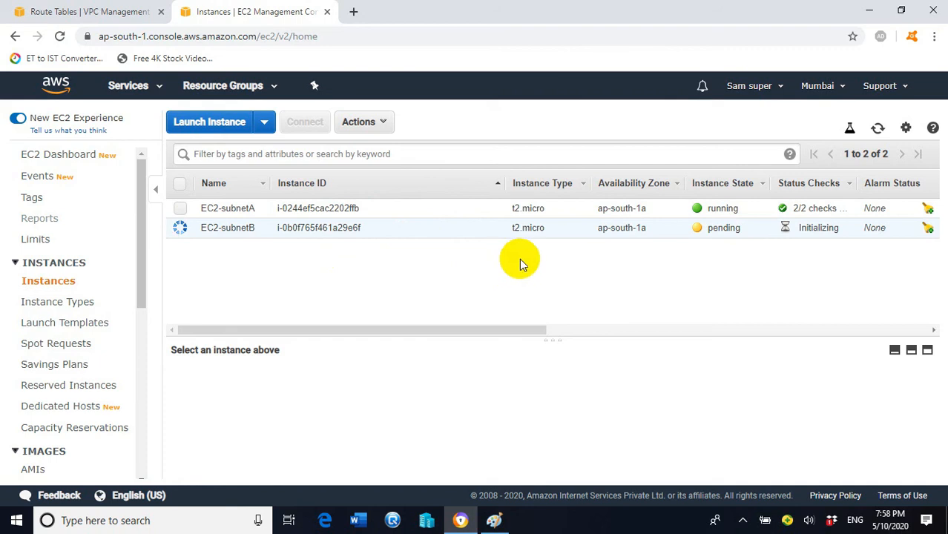
pyautogui.click(180, 209)
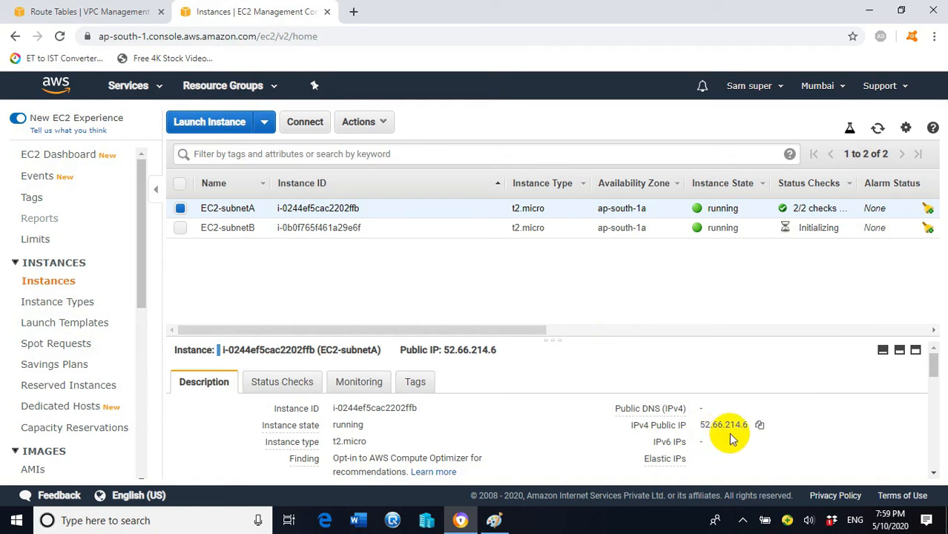
# - Copy EC2-subnetA's public IP 52.66.214.6 and open the Windows Run box
pyautogui.click(758, 427)
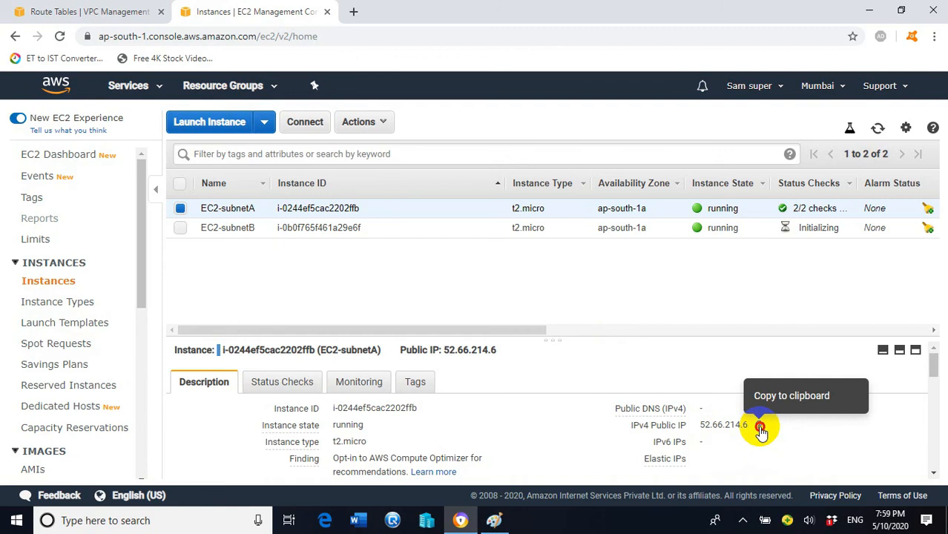
pyautogui.rightClick(7, 524)
pyautogui.click(47, 451)
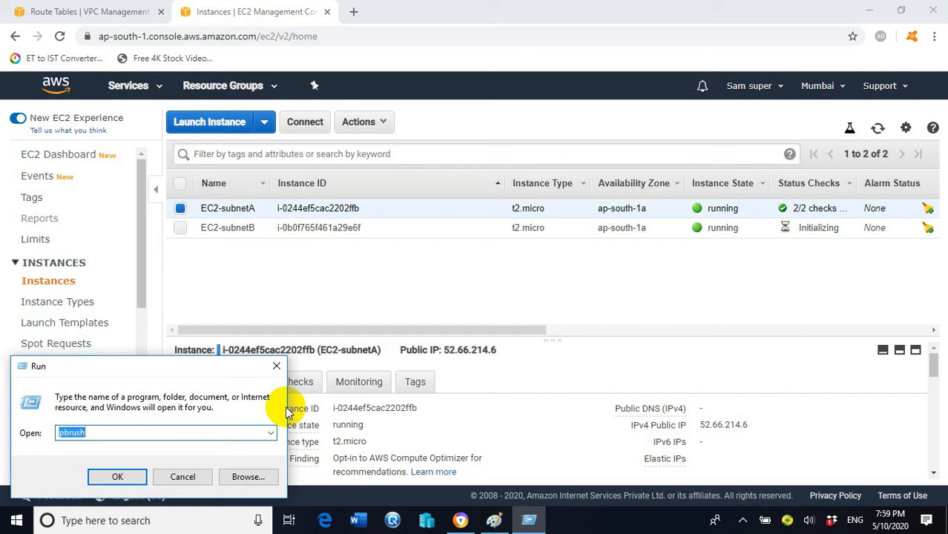
# - Start the Remote Desktop client with the mstsc command, dismissing an error from a mistyped first attempt
pyautogui.write('mstsc')
pyautogui.press('BackSpace')
pyautogui.press('BackSpace')
pyautogui.write('c')
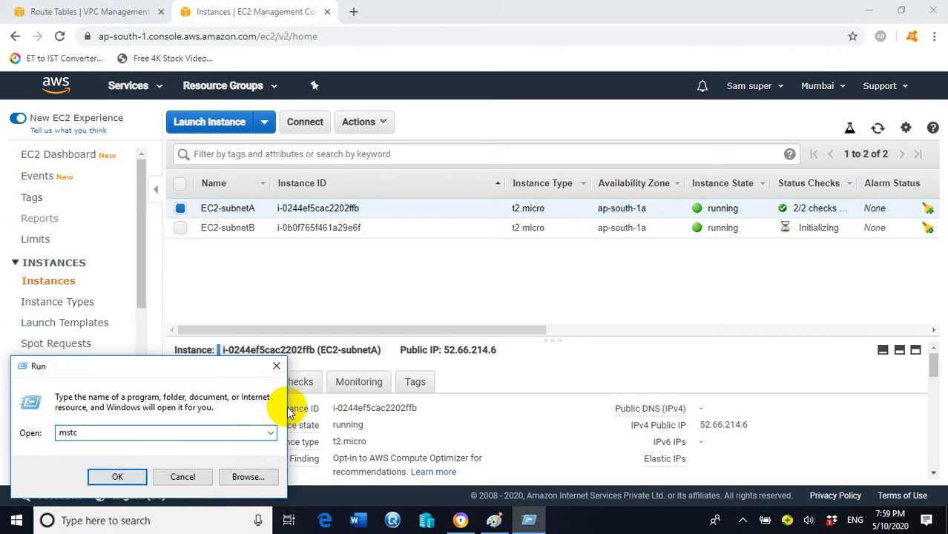
pyautogui.click(125, 477)
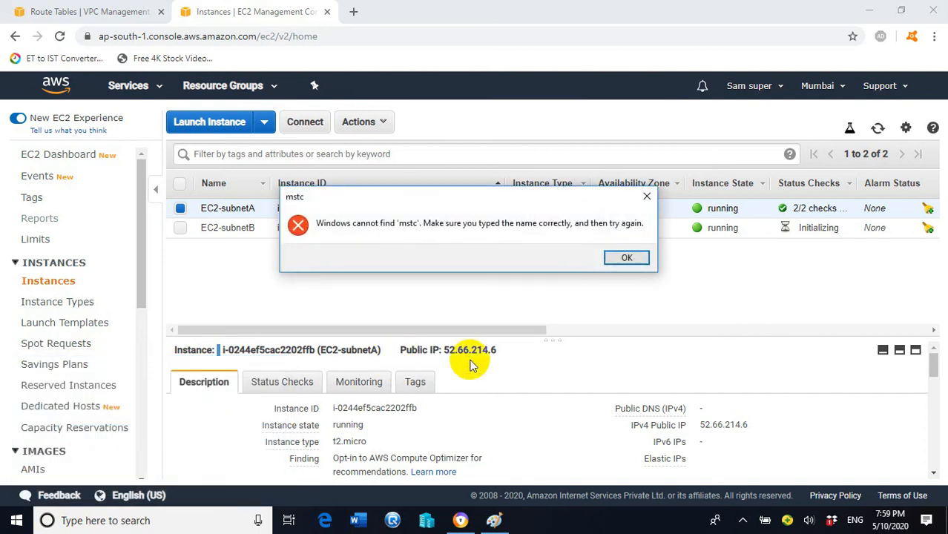
pyautogui.click(628, 258)
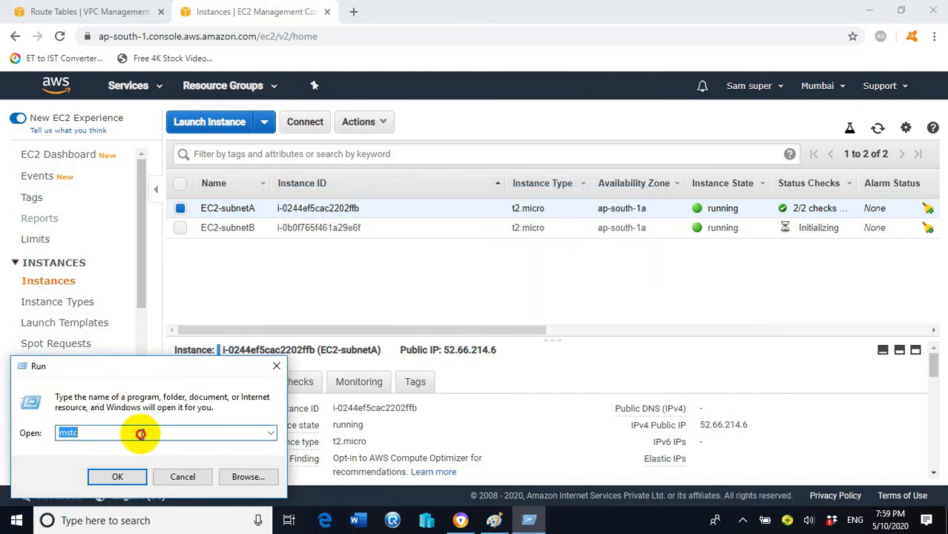
pyautogui.write('mstsc')
pyautogui.click(117, 476)
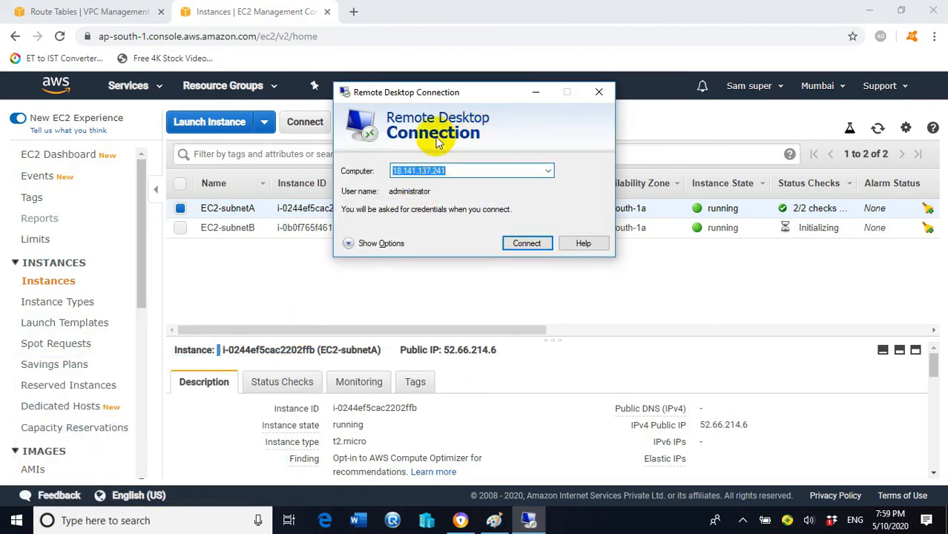
# - Connect Remote Desktop to 52.66.214.6 as Administrator, then return to the EC2 console
pyautogui.click(473, 173)
pyautogui.moveTo(474, 173); pyautogui.dragTo(215, 204)
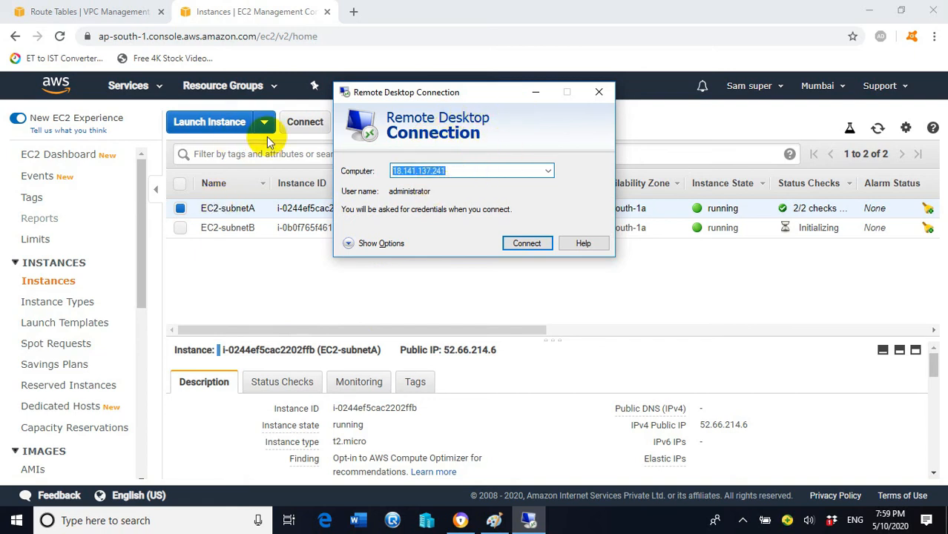
pyautogui.hotkey('ctrl', 'v')
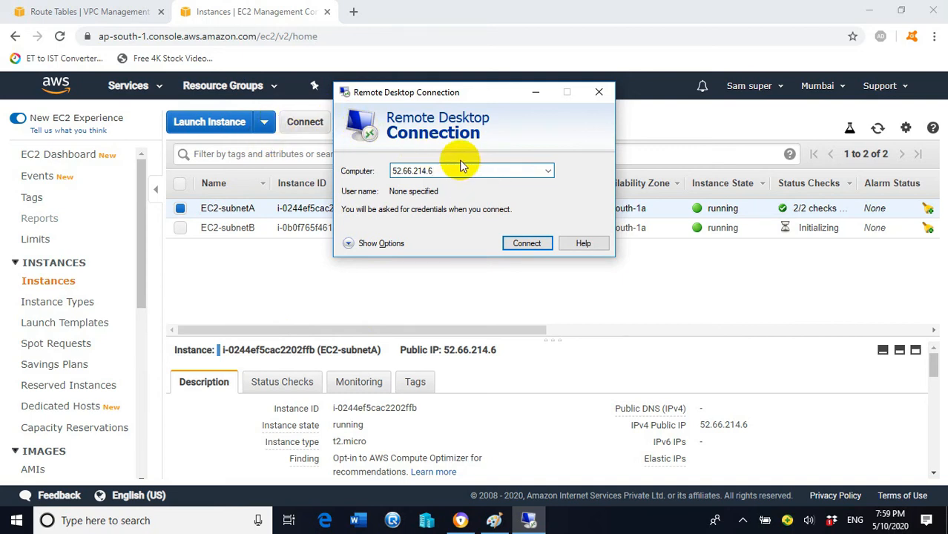
pyautogui.click(540, 243)
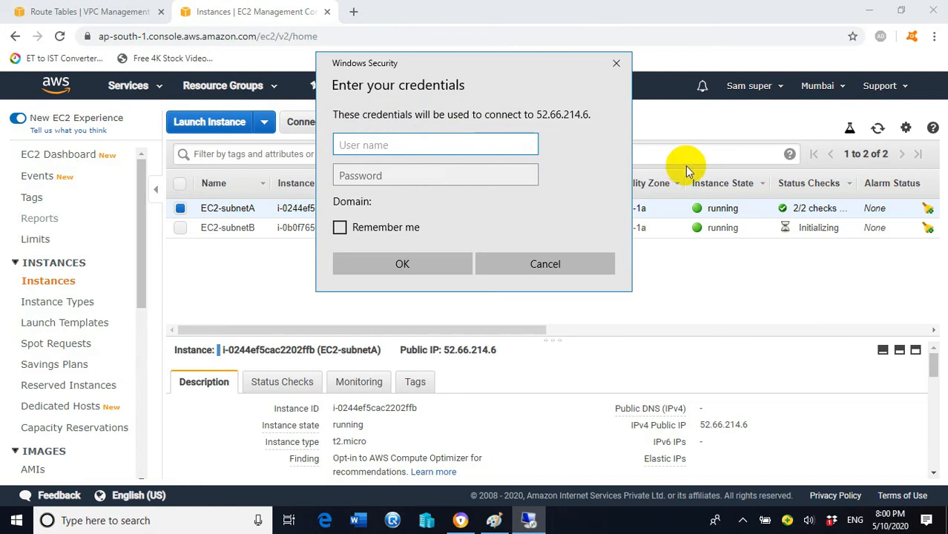
pyautogui.write('Administrator')
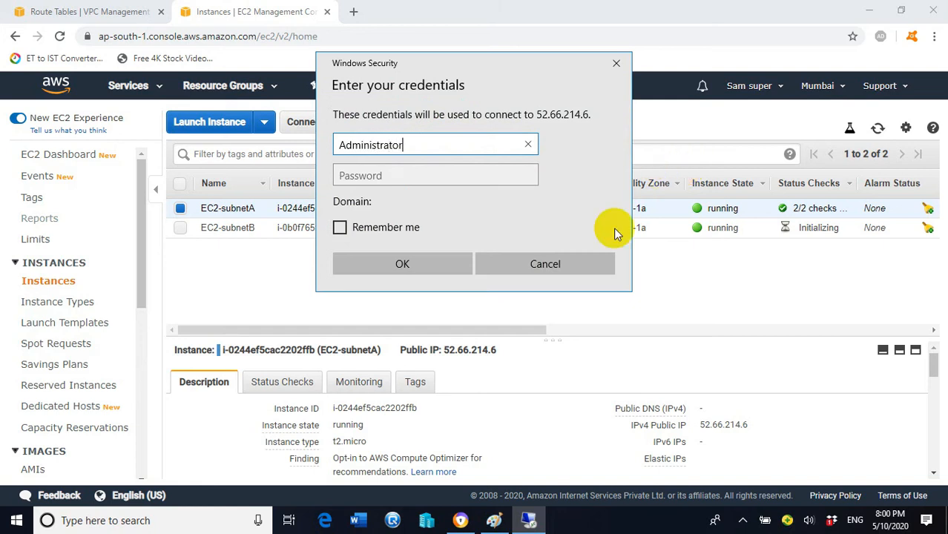
pyautogui.click(469, 176)
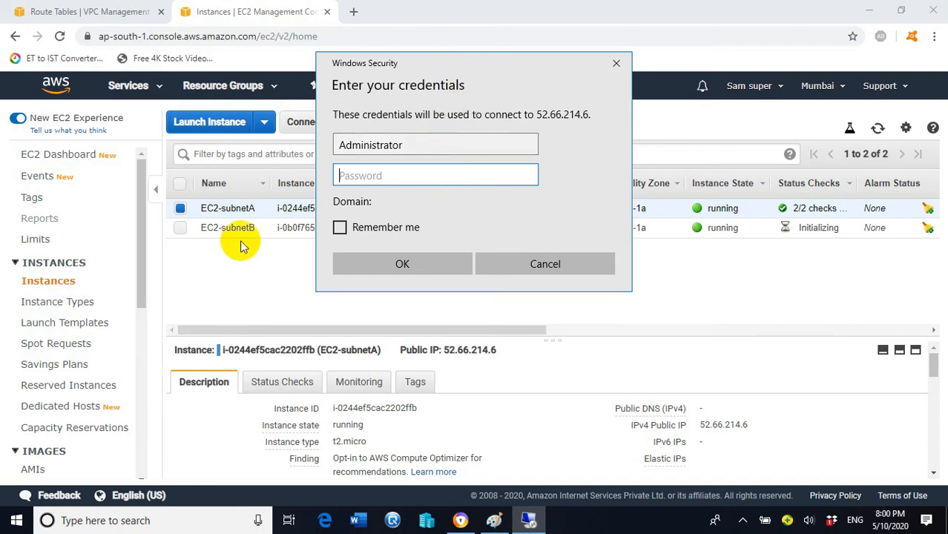
pyautogui.click(239, 263)
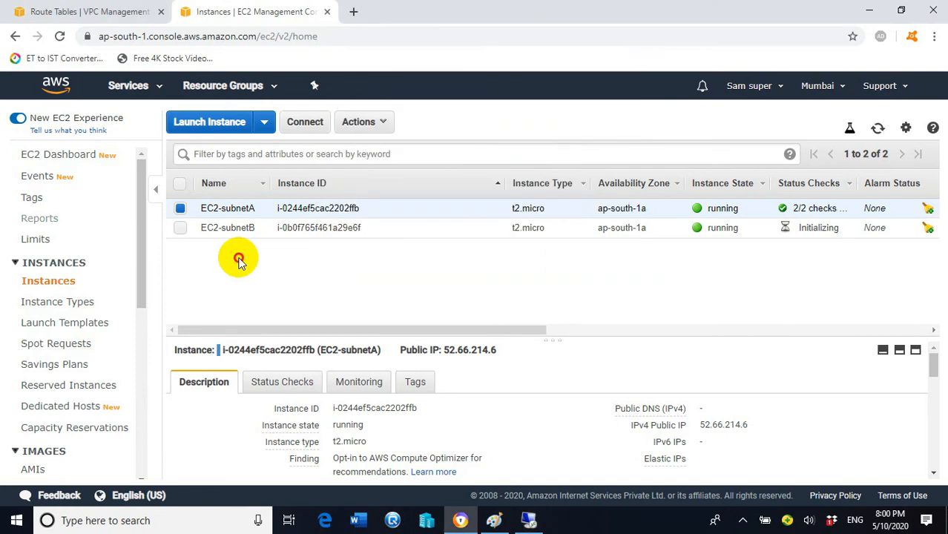
# - Load webserverkey.pem from Desktop > aws keys into EC2-subnetA's Get Windows Password dialog
pyautogui.click(305, 124)
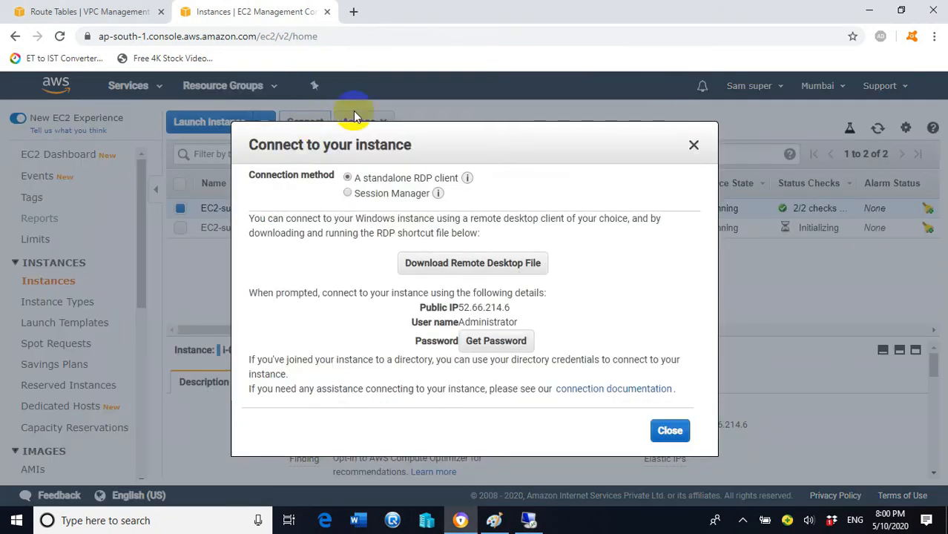
pyautogui.click(522, 341)
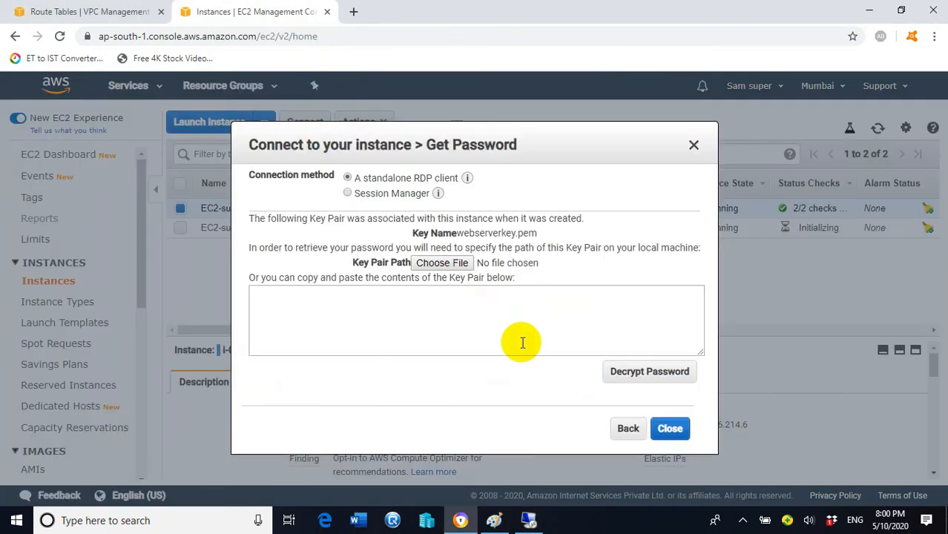
pyautogui.click(447, 264)
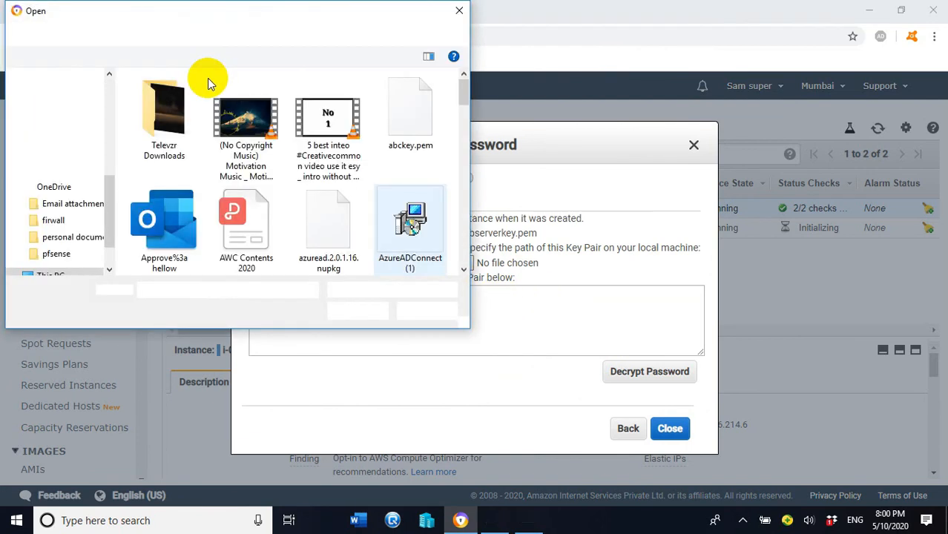
pyautogui.moveTo(166, 101)
pyautogui.mouseDown()
pyautogui.moveTo(121, 106)
pyautogui.moveTo(95, 164)
pyautogui.moveTo(110, 105)
pyautogui.mouseUp()
pyautogui.moveTo(112, 186); pyautogui.dragTo(119, 99)
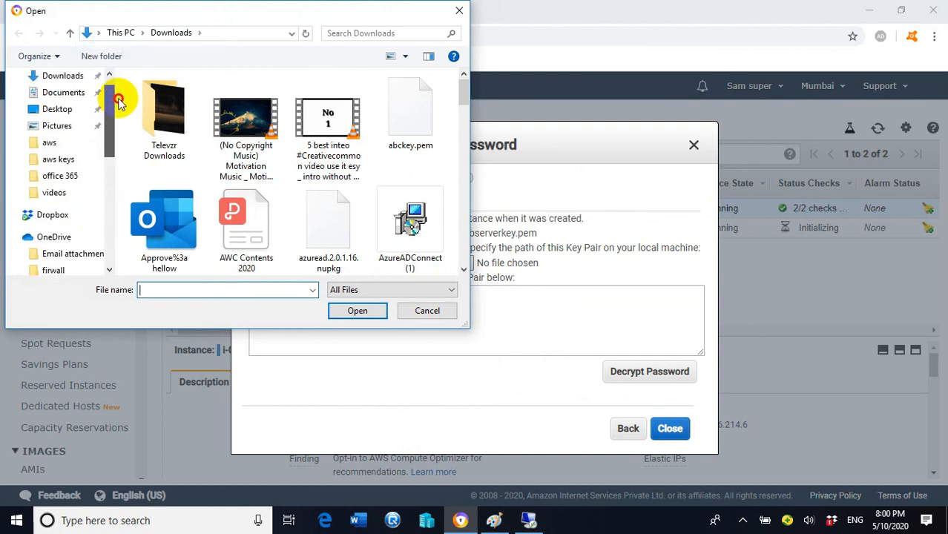
pyautogui.click(65, 109)
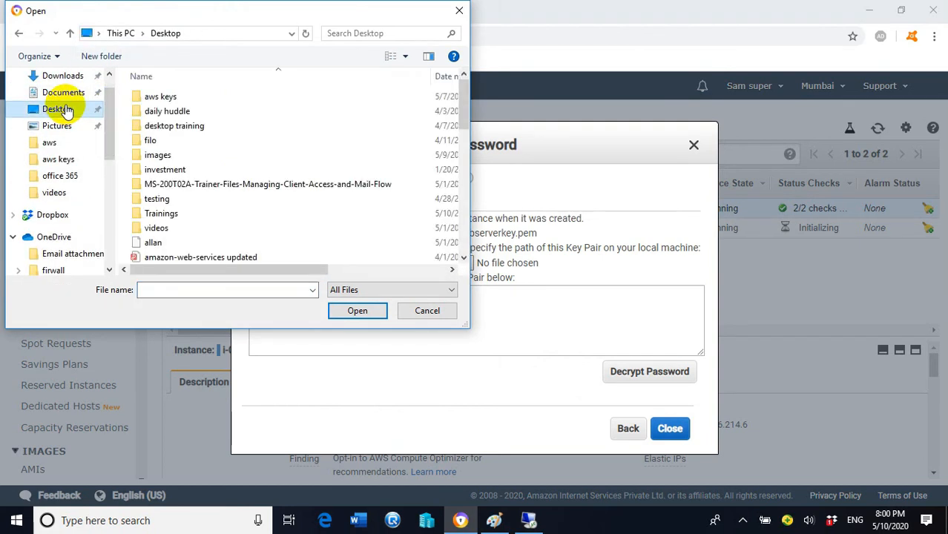
pyautogui.doubleClick(168, 100)
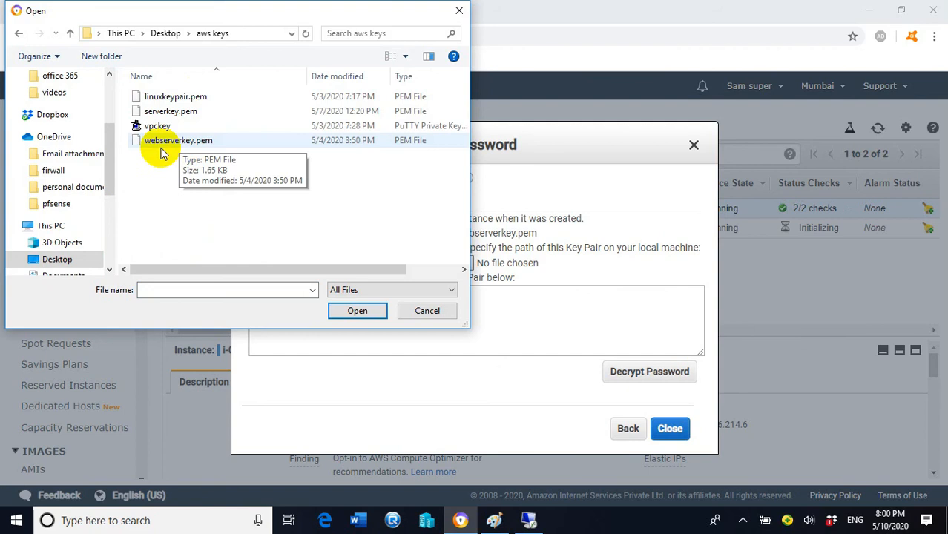
pyautogui.click(200, 143)
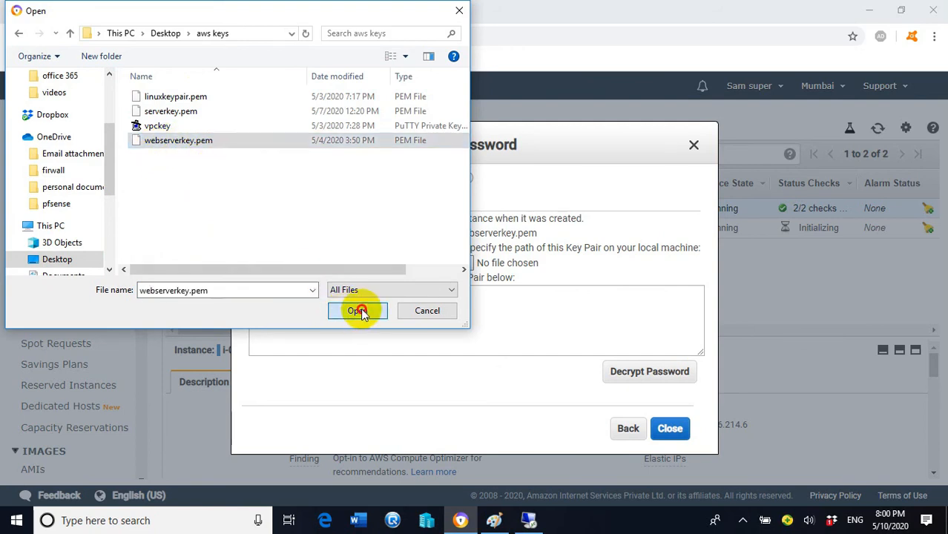
pyautogui.click(359, 310)
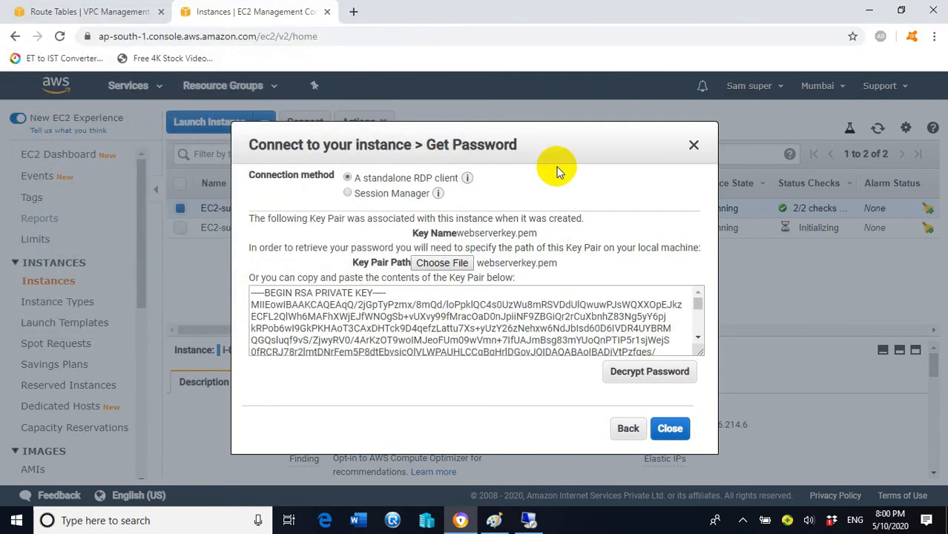
# - Decrypt EC2-subnetA's administrator password and copy it
pyautogui.click(649, 373)
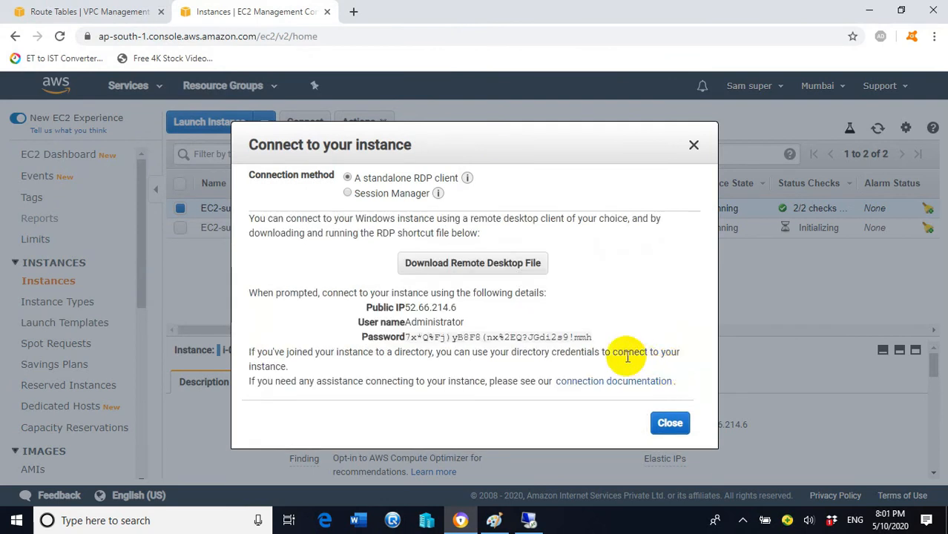
pyautogui.click(594, 339)
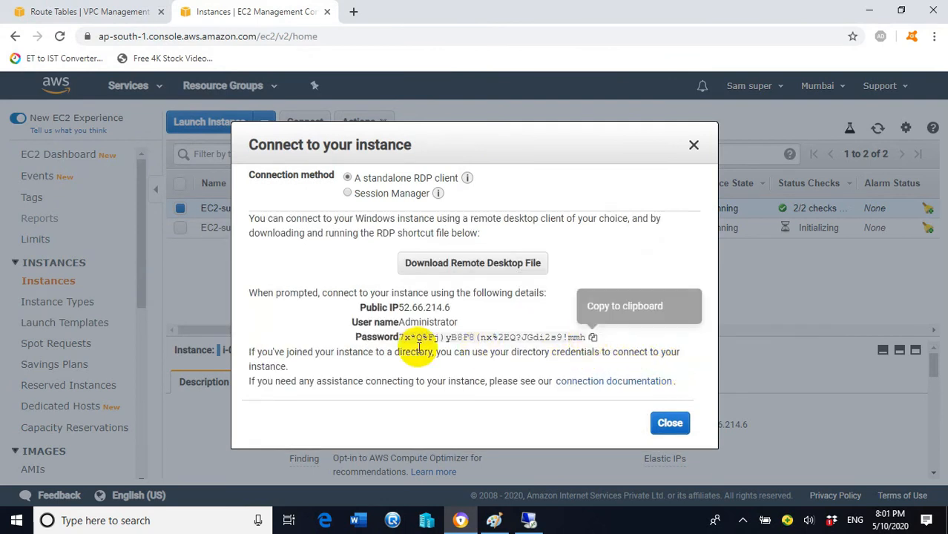
pyautogui.click(593, 337)
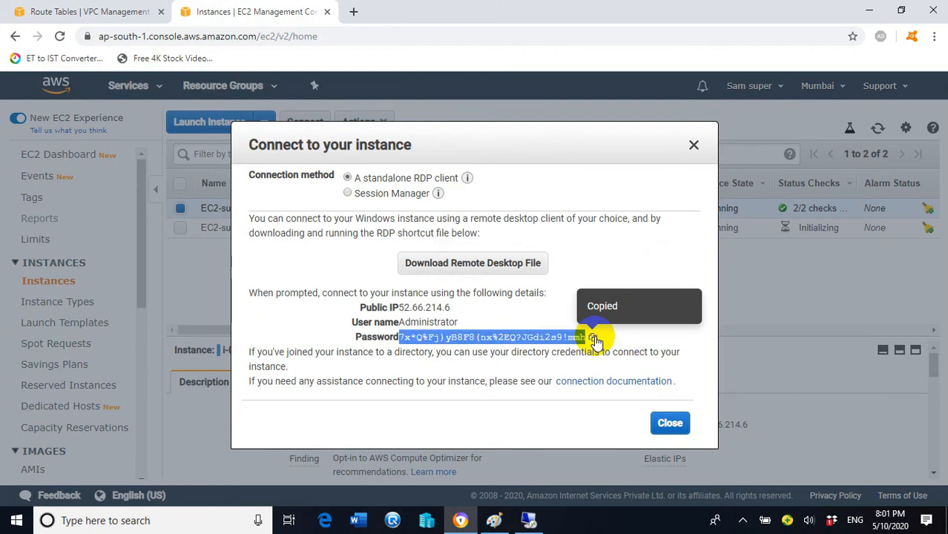
# - Paste the password into the Remote Desktop credentials prompt and connect, accepting the unverified certificate
pyautogui.click(528, 521)
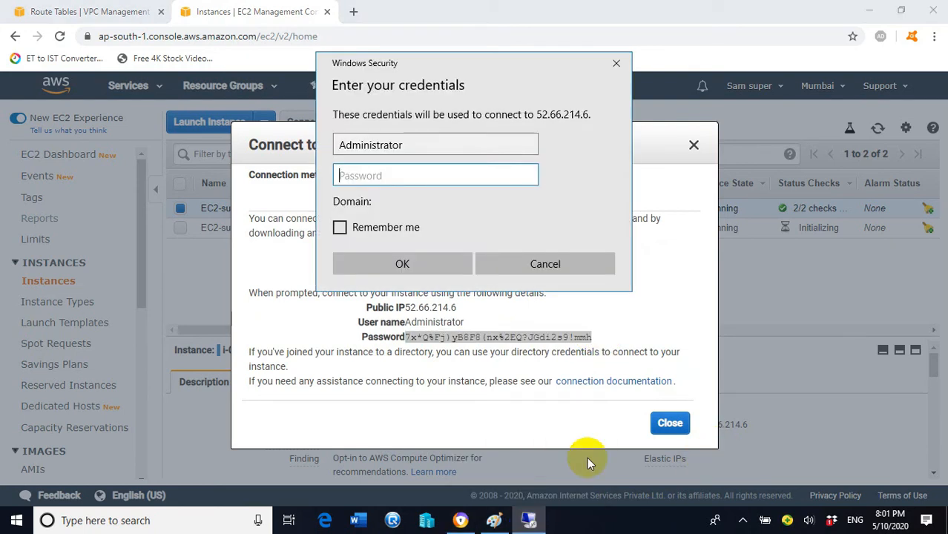
pyautogui.rightClick(366, 176)
pyautogui.click(382, 154)
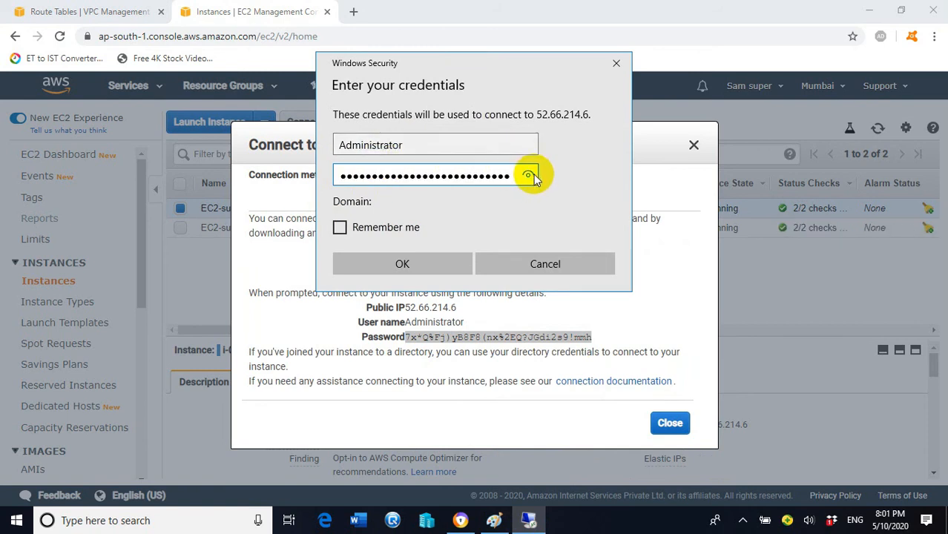
pyautogui.click(409, 262)
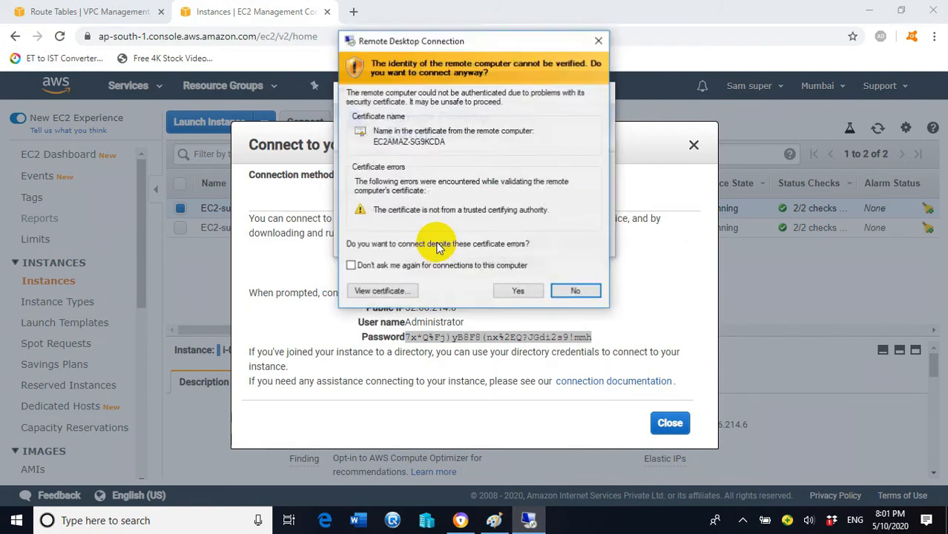
pyautogui.click(519, 290)
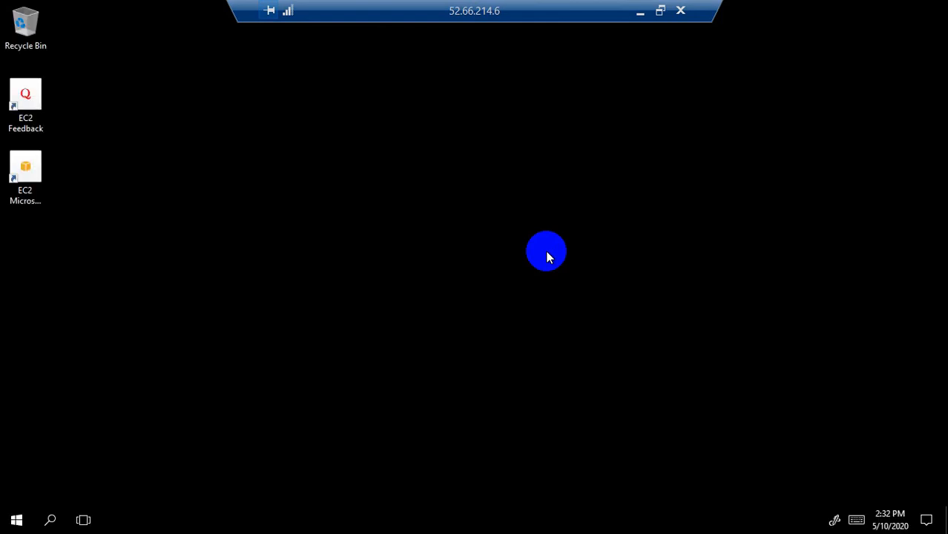
# - Open a command prompt on the remote server by running cmd from the Run box
pyautogui.click(13, 524)
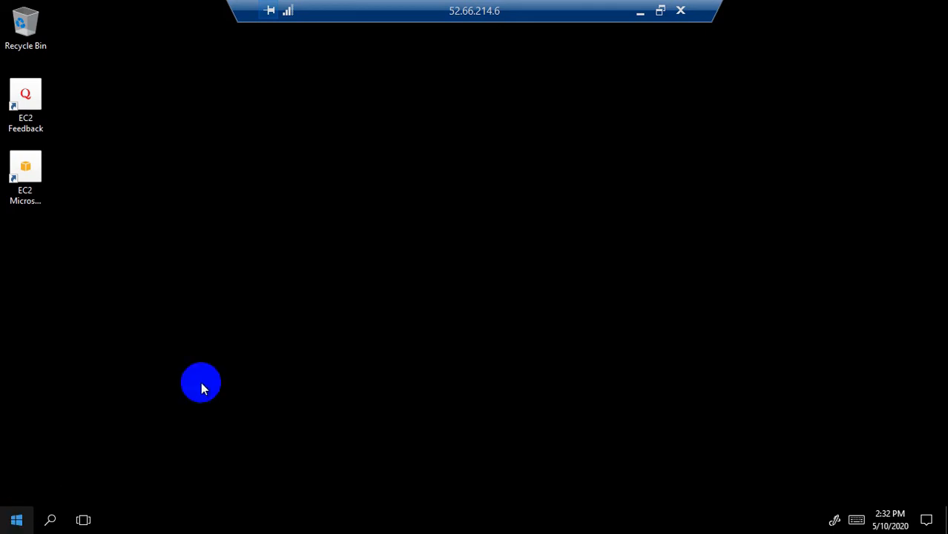
pyautogui.rightClick(15, 522)
pyautogui.click(48, 453)
pyautogui.write('cmd')
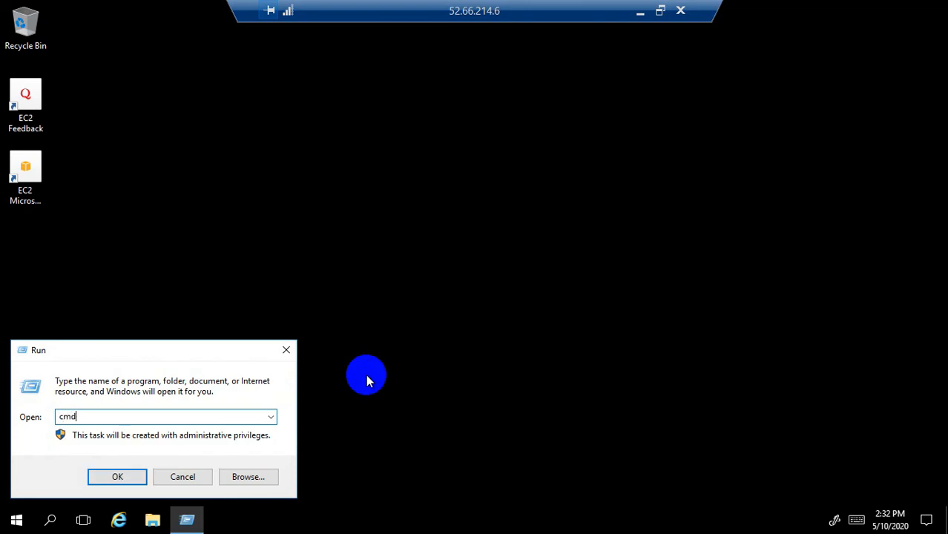
pyautogui.press('Return')
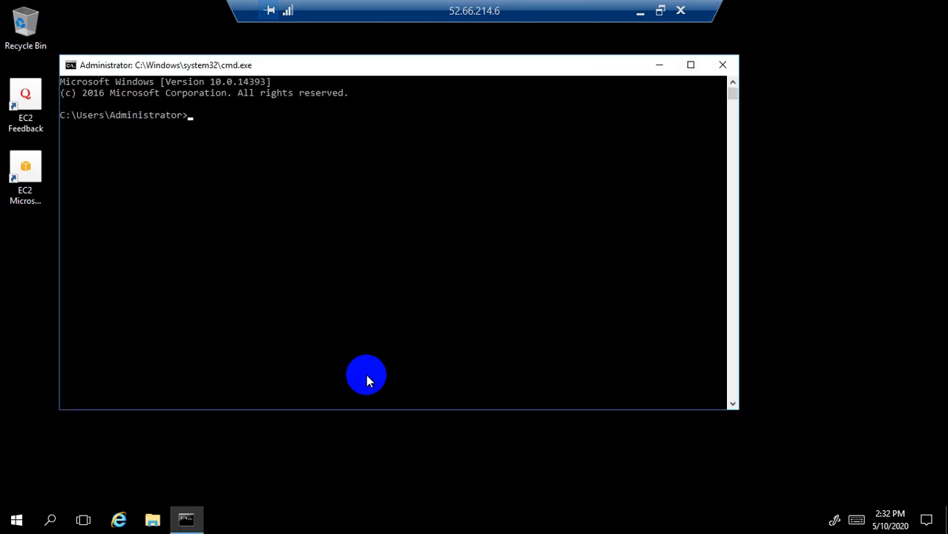
# - Run ipconfig to show IPv4 address 10.0.0.104, then minimize the remote session
pyautogui.write('ipconfikg')
pyautogui.press('BackSpace')
pyautogui.press('BackSpace')
pyautogui.press('Return')
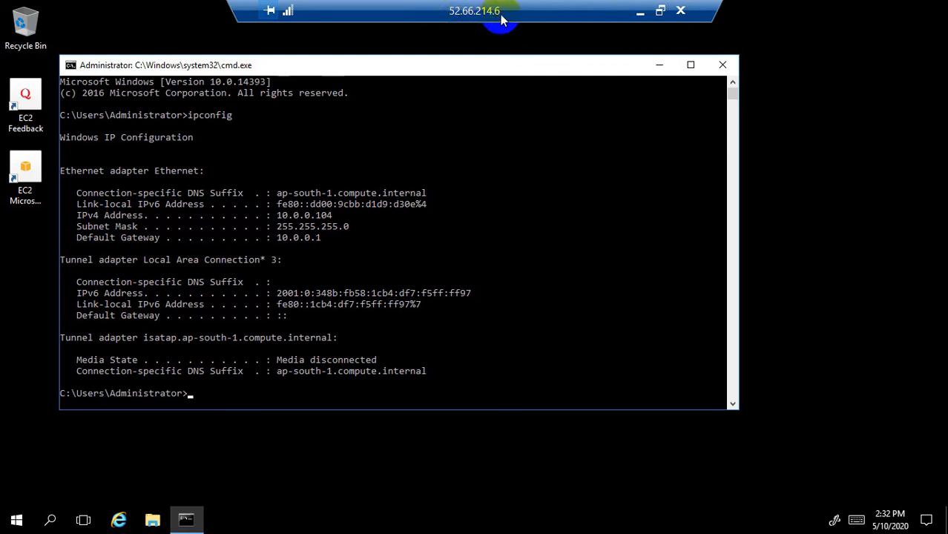
pyautogui.click(639, 12)
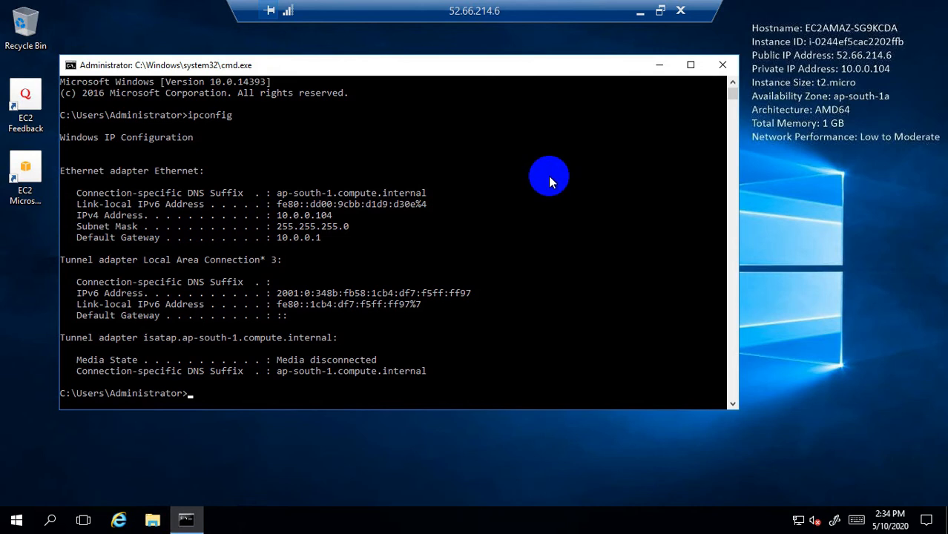
pyautogui.click(639, 11)
# - Select EC2-subnetB instead of EC2-subnetA to view its private IP 10.0.0.211
pyautogui.click(180, 208)
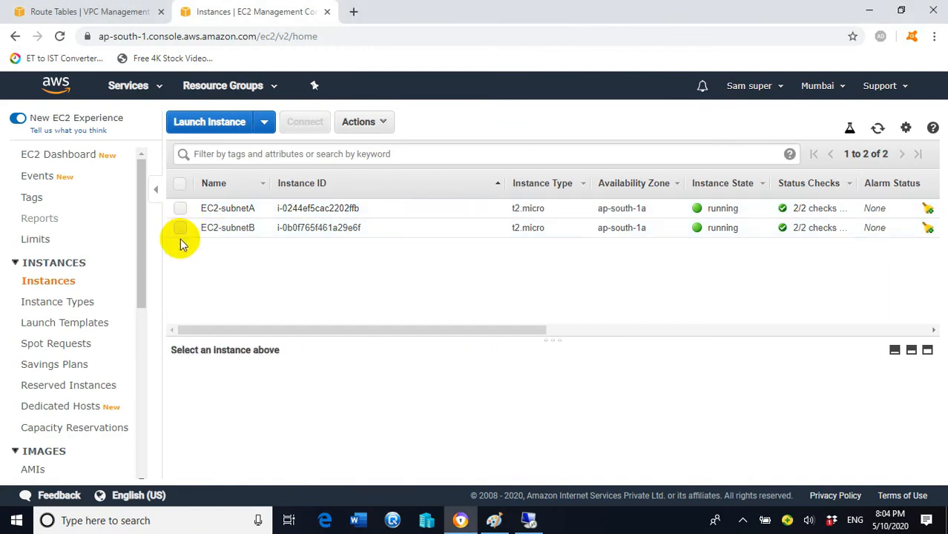
pyautogui.click(178, 229)
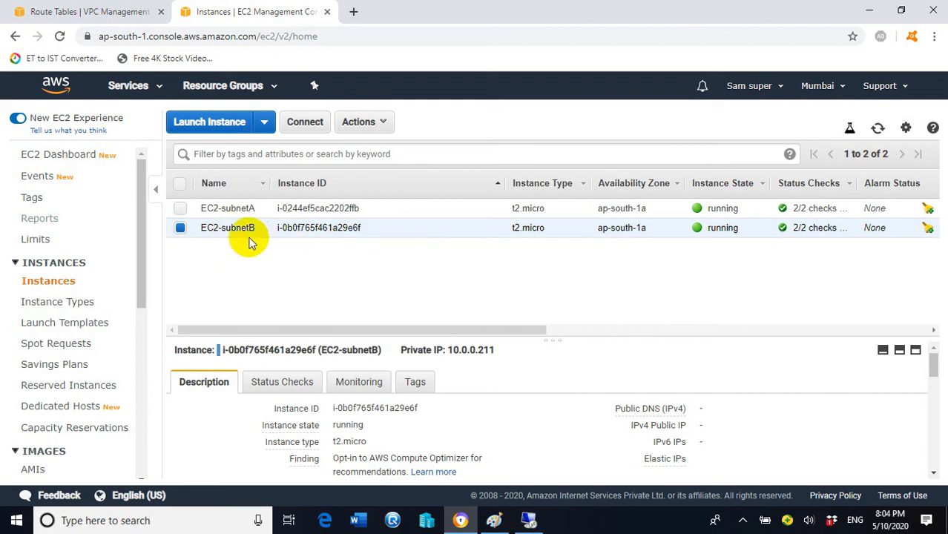
pyautogui.moveTo(266, 236)
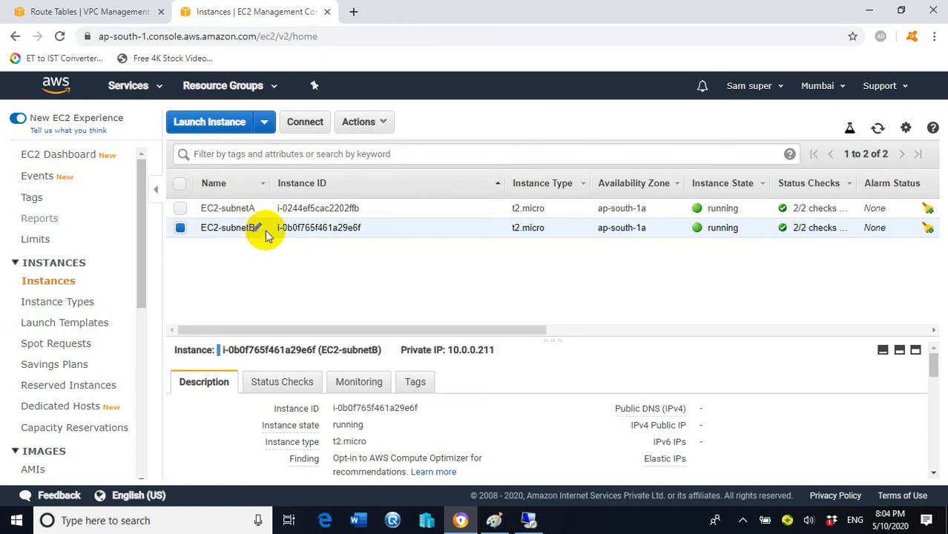
pyautogui.click(537, 519)
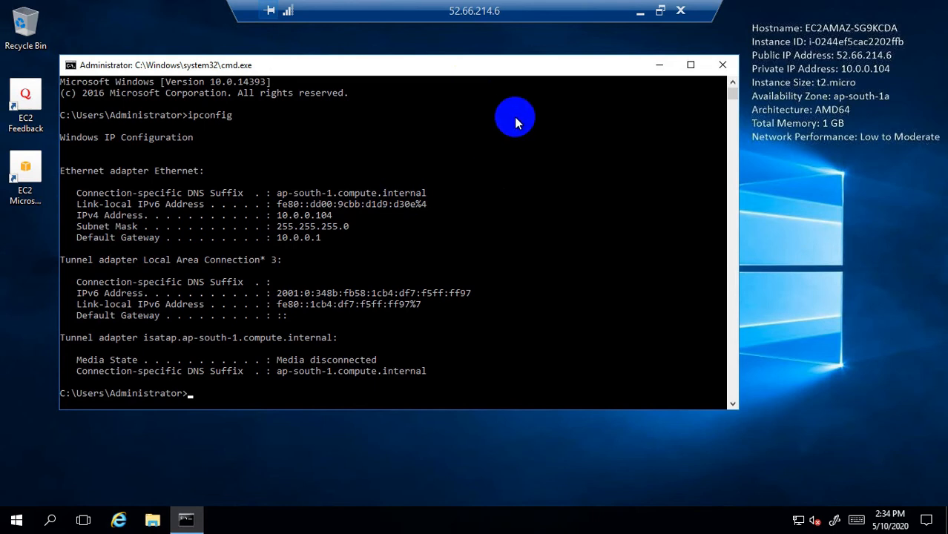
pyautogui.click(638, 12)
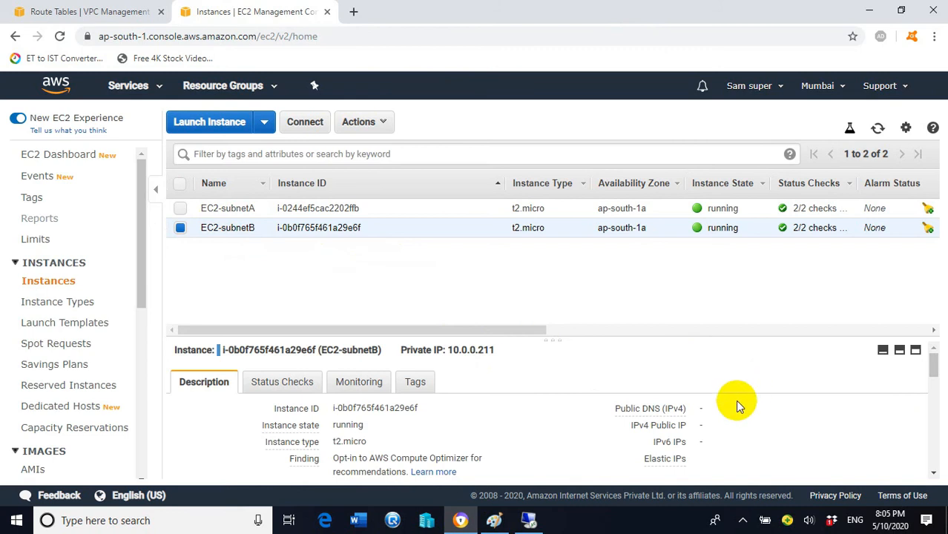
pyautogui.scroll(-1, 729, 420)
pyautogui.scroll(1, 728, 420)
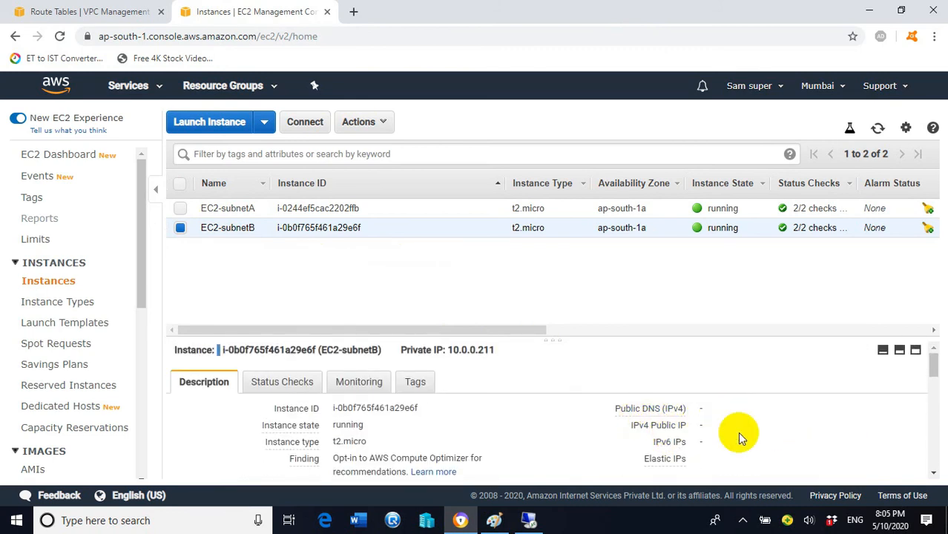
pyautogui.scroll(-1, 489, 397)
pyautogui.moveTo(313, 365)
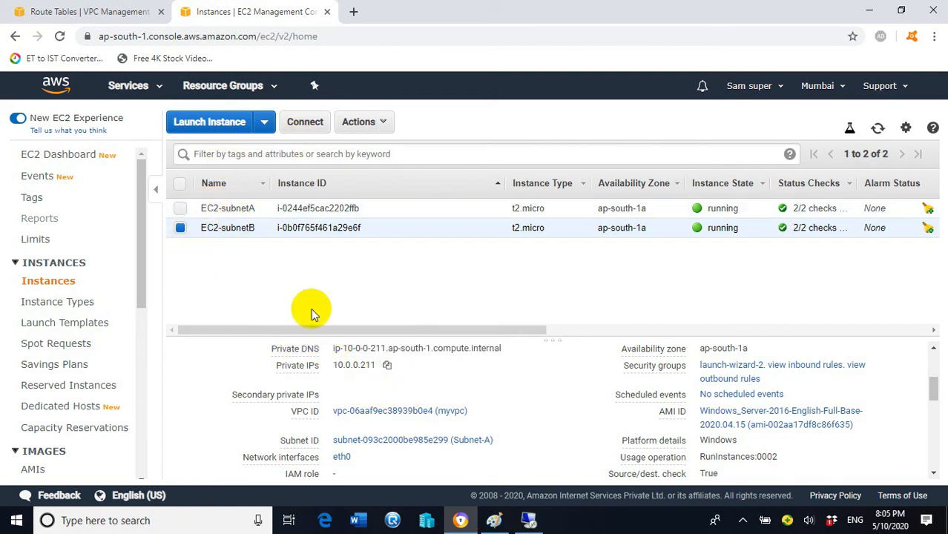
pyautogui.scroll(-1, 409, 387)
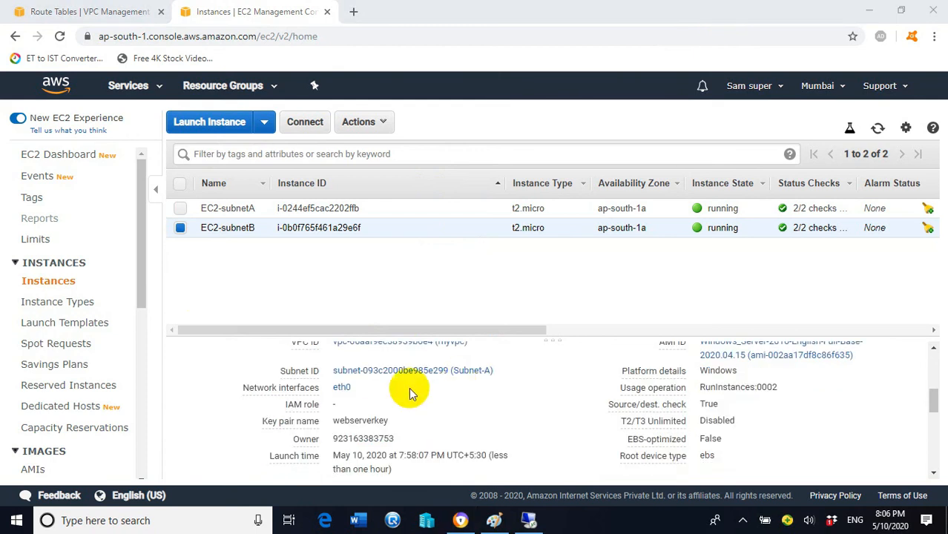
pyautogui.scroll(2, 357, 391)
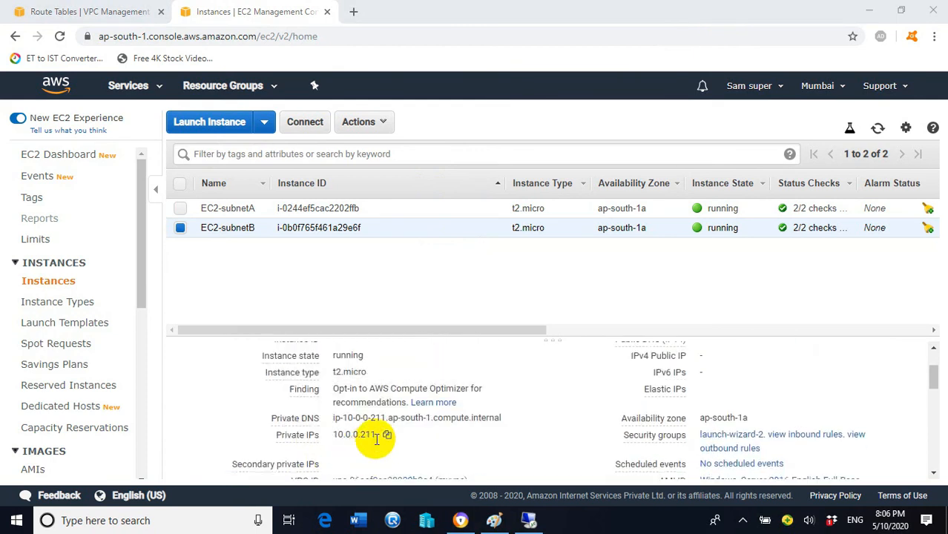
pyautogui.scroll(-1, 438, 426)
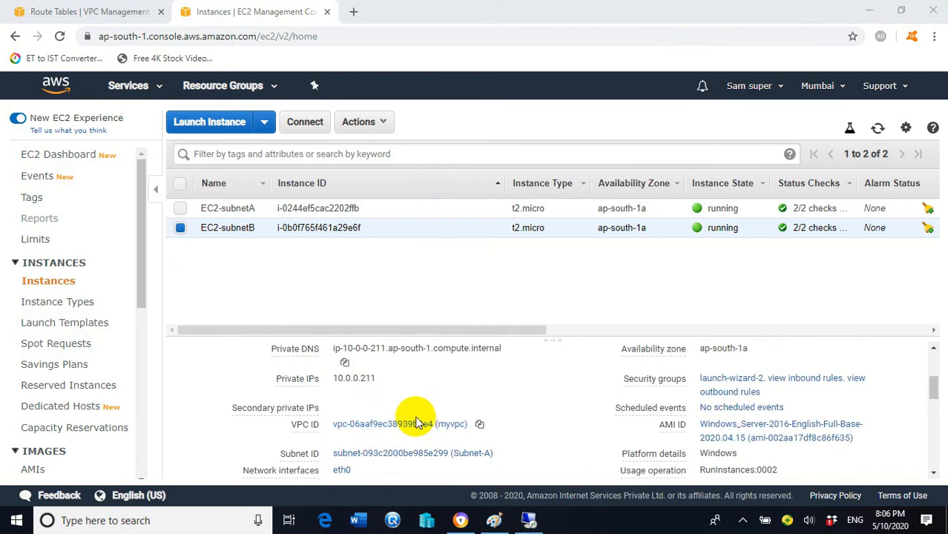
pyautogui.scroll(-2, 460, 420)
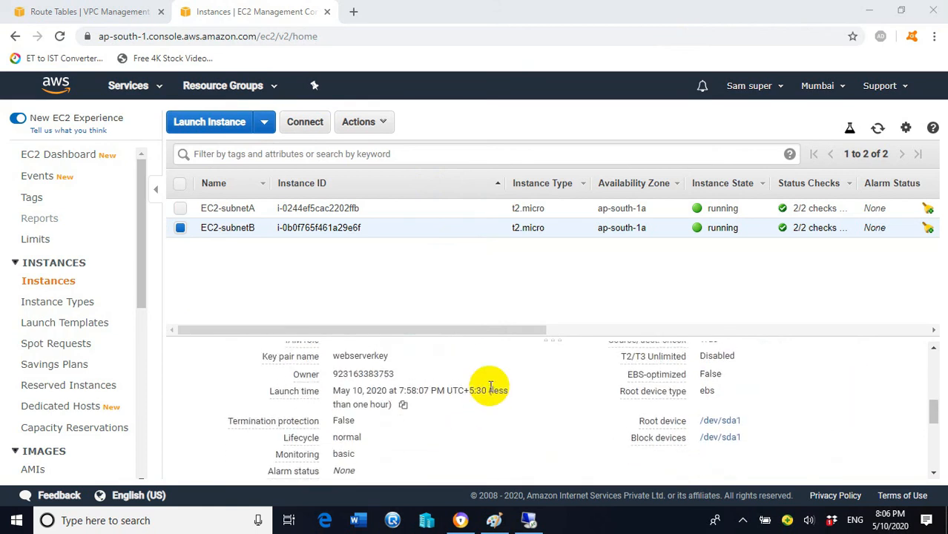
pyautogui.scroll(1, 496, 391)
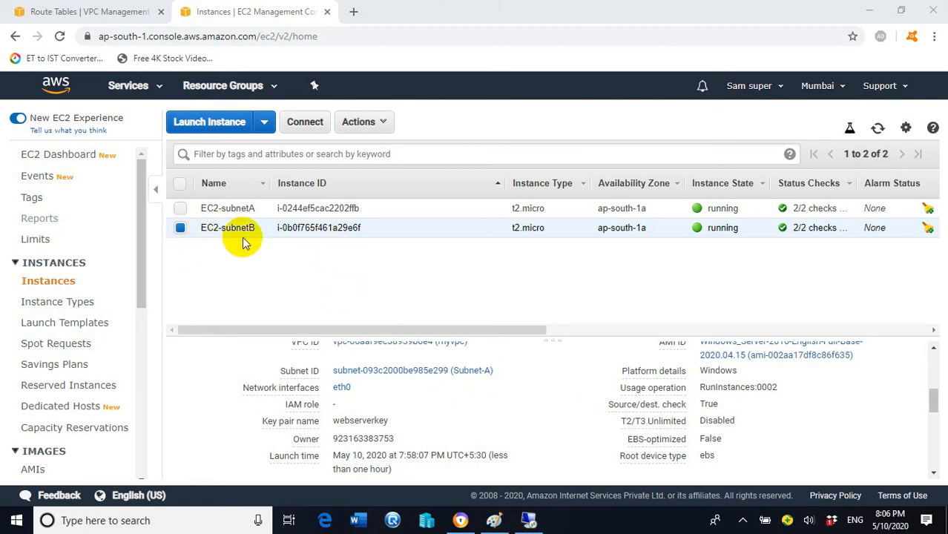
# - Terminate the EC2-subnetB instance and confirm so it shows as shutting down
pyautogui.click(382, 124)
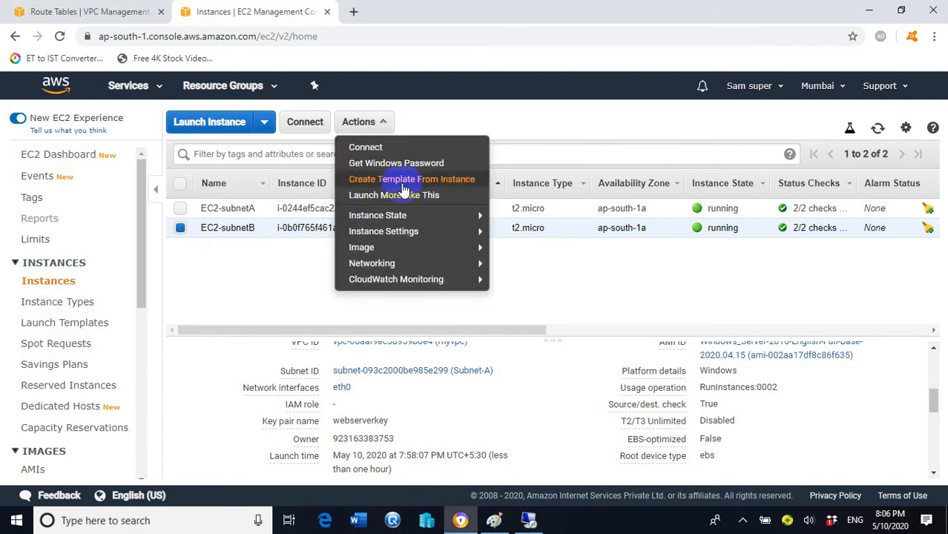
pyautogui.moveTo(387, 221)
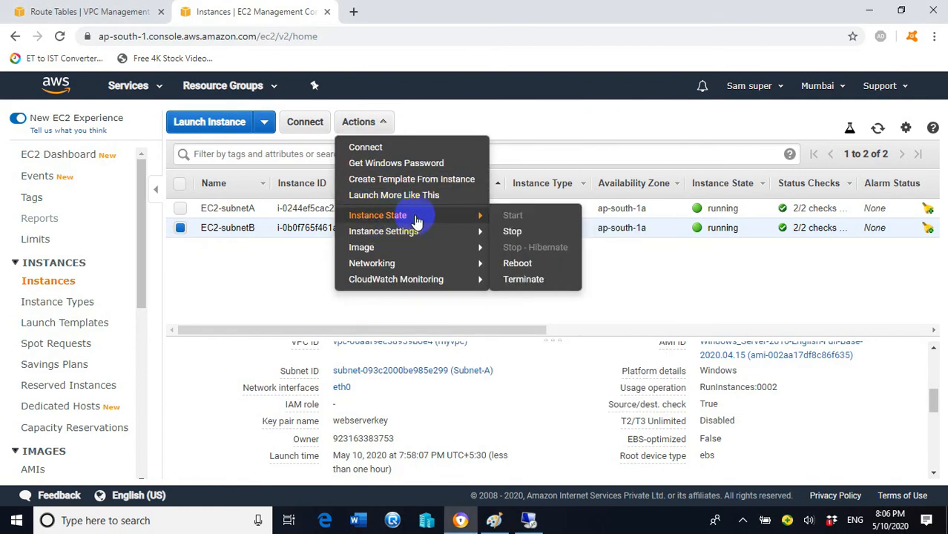
pyautogui.click(540, 284)
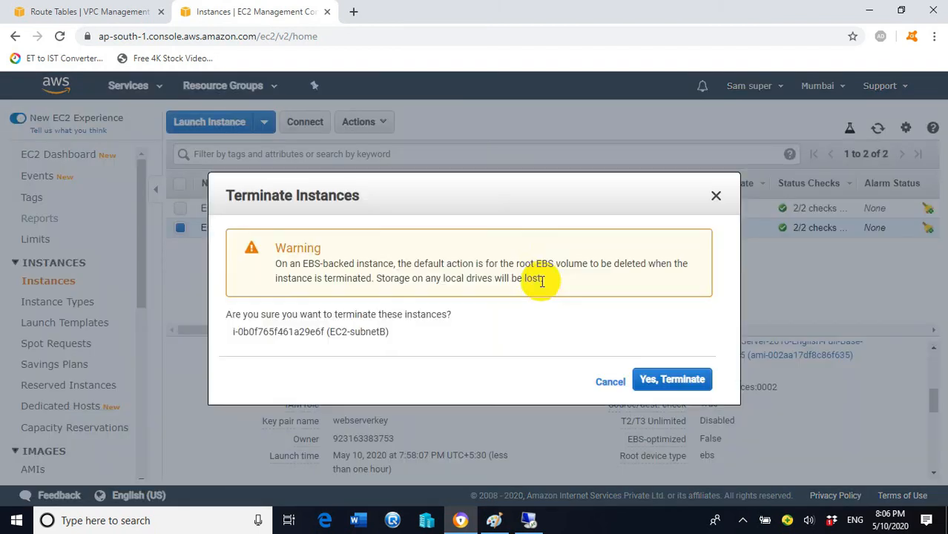
pyautogui.click(670, 380)
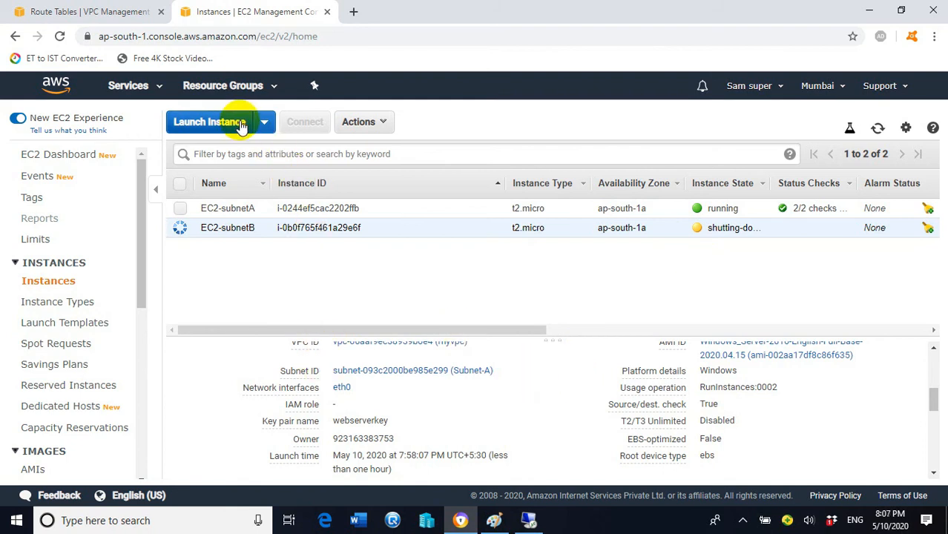
pyautogui.click(210, 121)
# - Choose the Windows Server 2016 Base image for a new instance
pyautogui.scroll(-5, 548, 304)
pyautogui.scroll(-5, 378, 245)
pyautogui.scroll(-7, 445, 282)
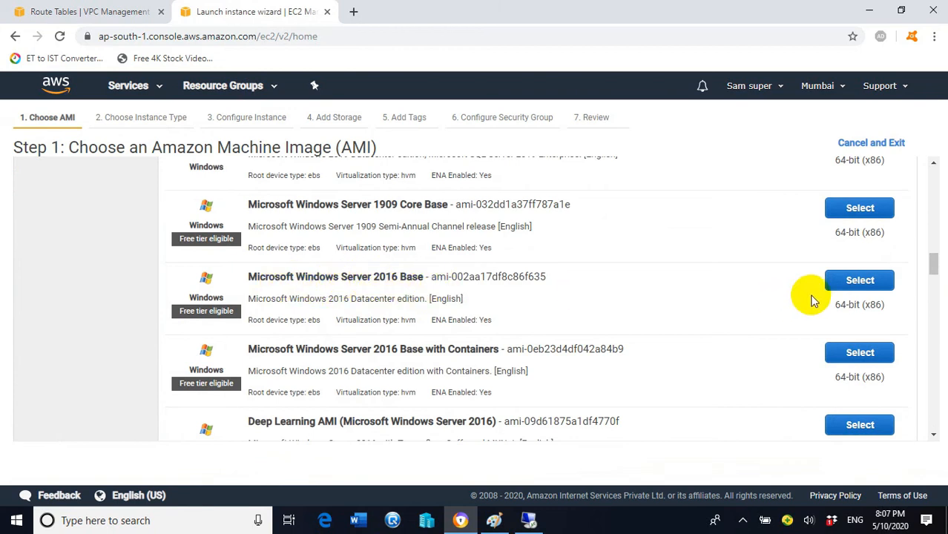
pyautogui.click(853, 282)
pyautogui.click(820, 464)
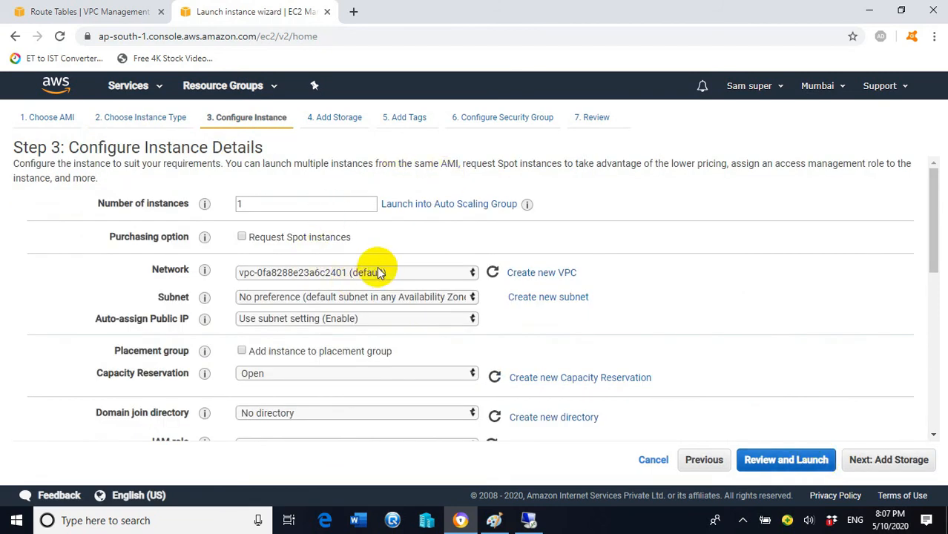
# - Place the instance in network myvpc on Subnet-B and proceed to storage
pyautogui.click(428, 272)
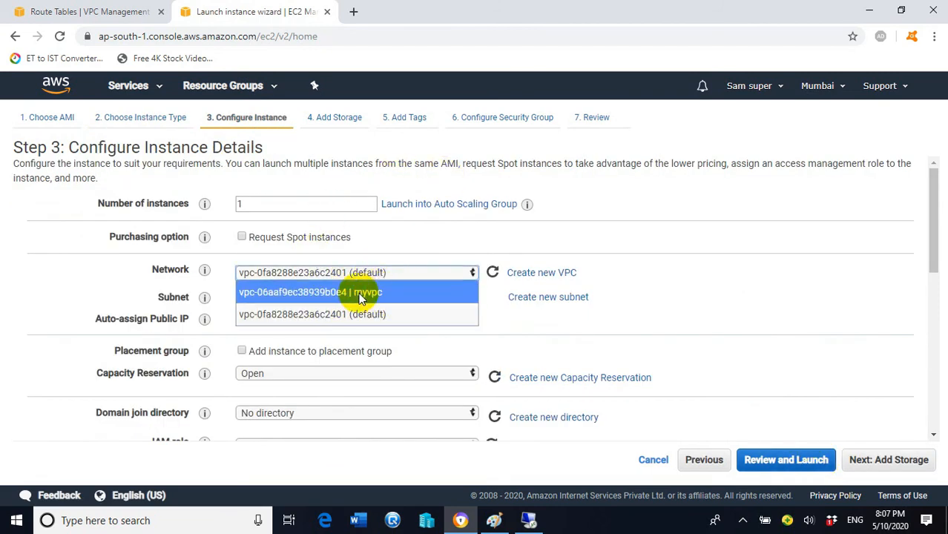
pyautogui.click(359, 294)
pyautogui.click(465, 296)
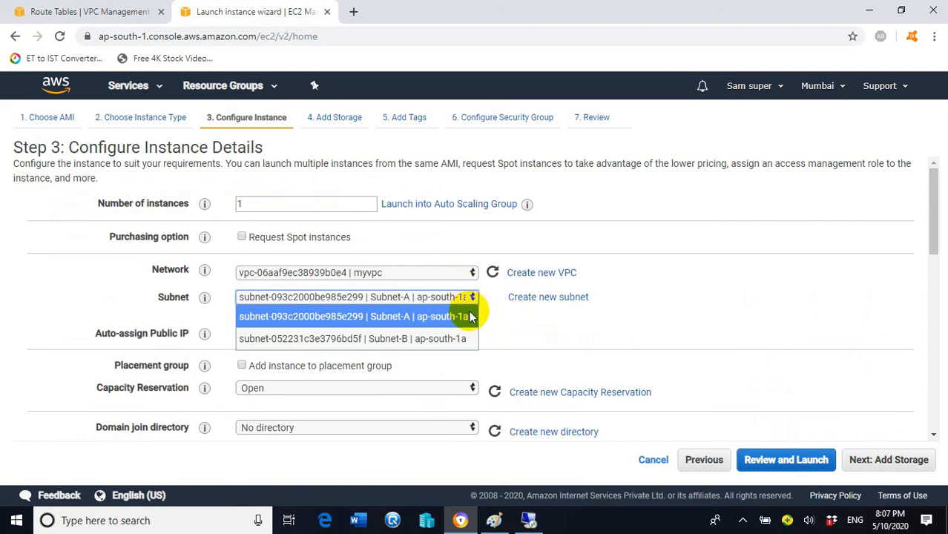
pyautogui.click(385, 342)
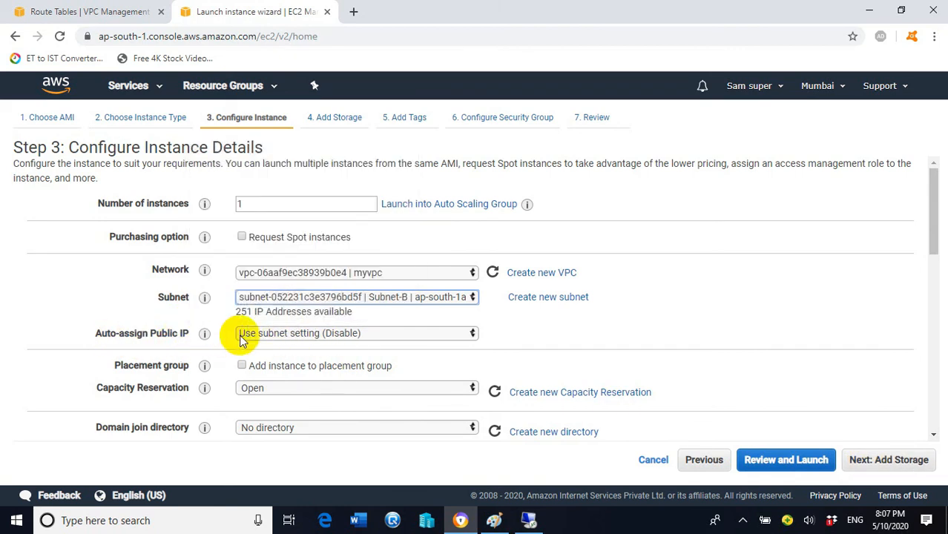
pyautogui.moveTo(214, 339)
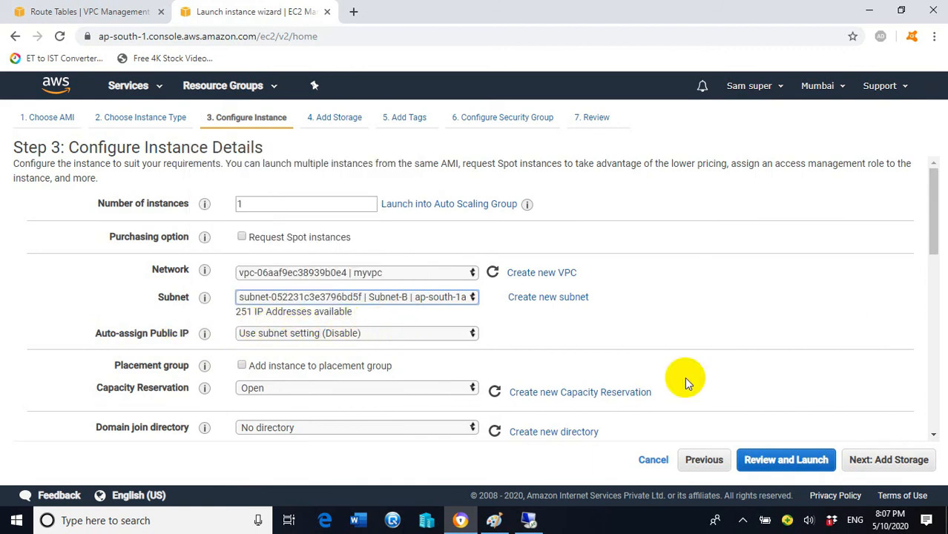
pyautogui.click(875, 460)
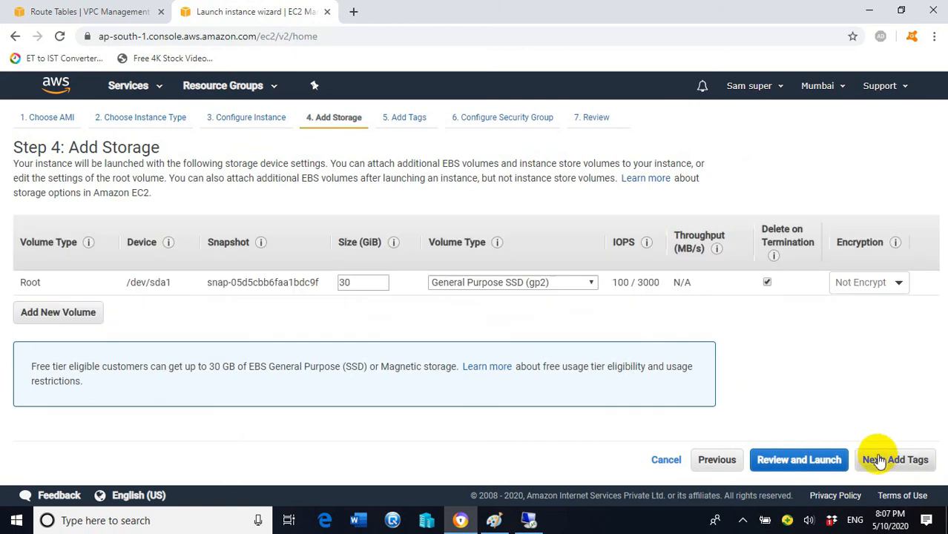
# - Add a Name tag with the value SubnetB-EC2 to the new instance
pyautogui.click(884, 459)
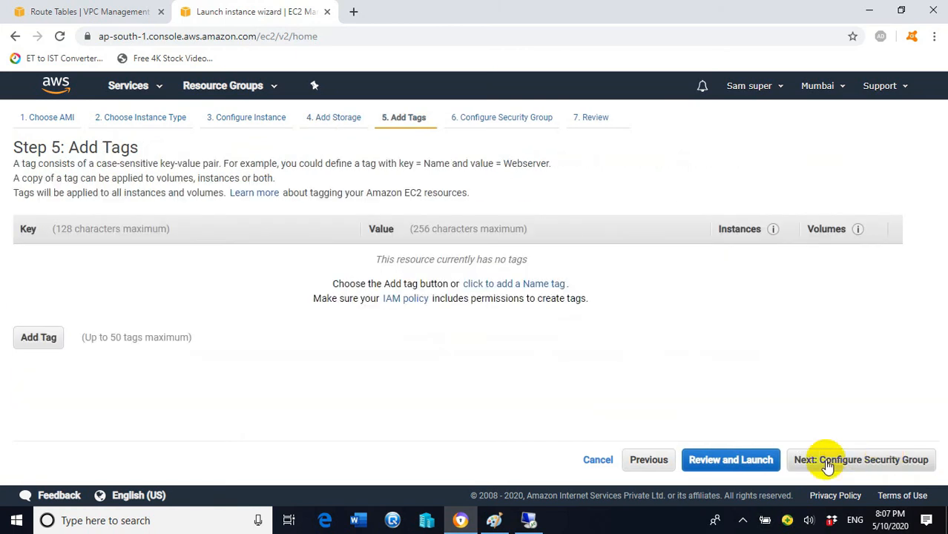
pyautogui.click(38, 337)
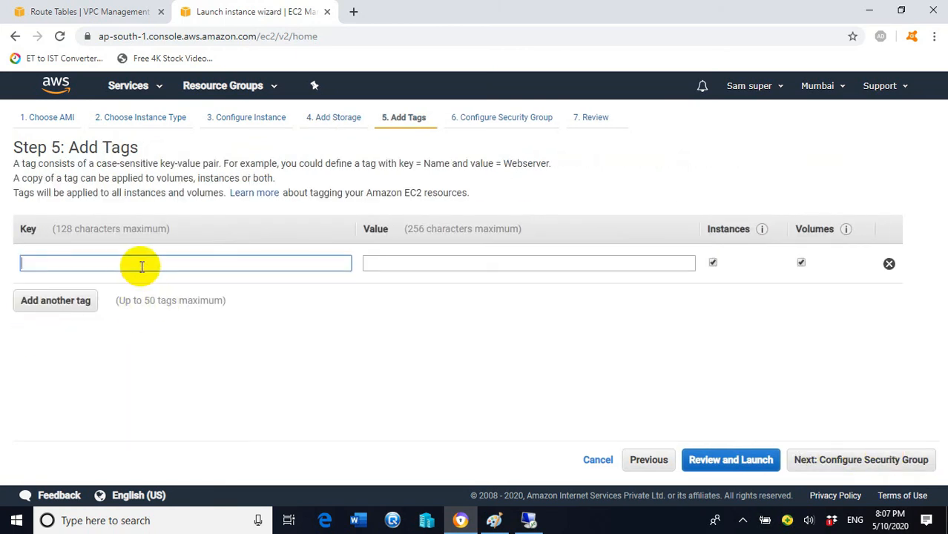
pyautogui.write('N')
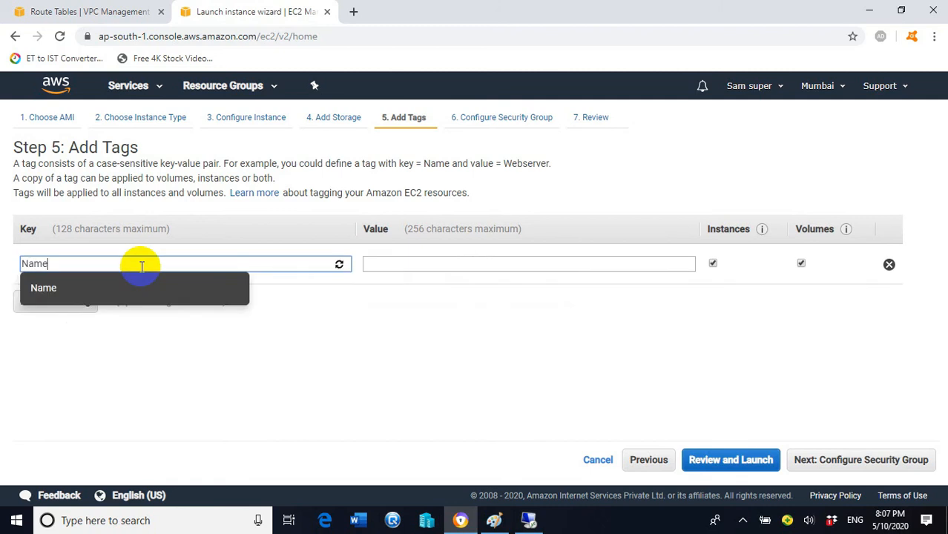
pyautogui.write('ame')
pyautogui.click(416, 261)
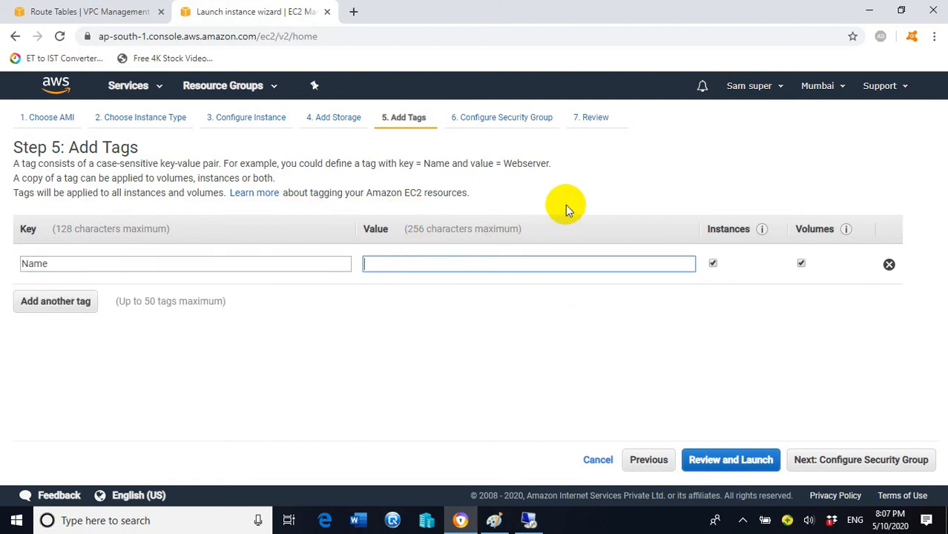
pyautogui.write('p')
pyautogui.press('BackSpace')
pyautogui.write('P')
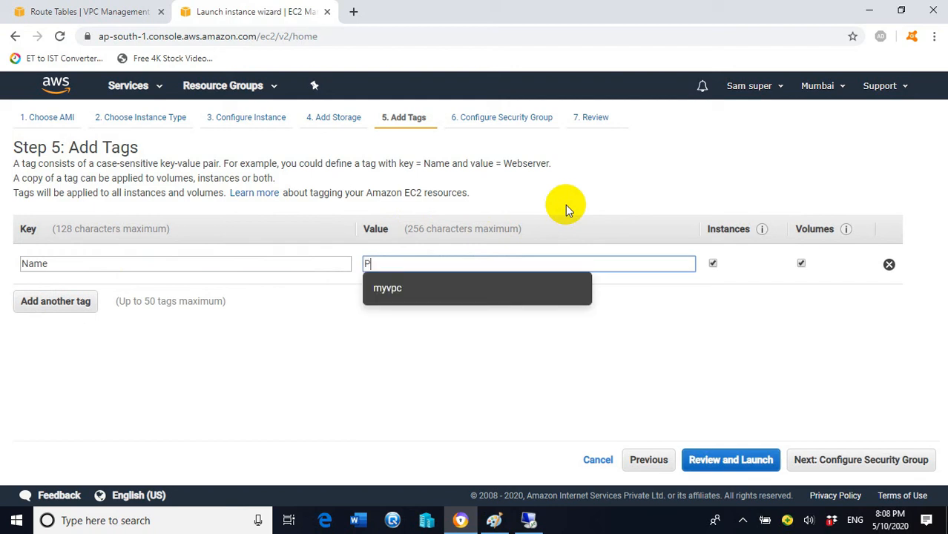
pyautogui.press('BackSpace')
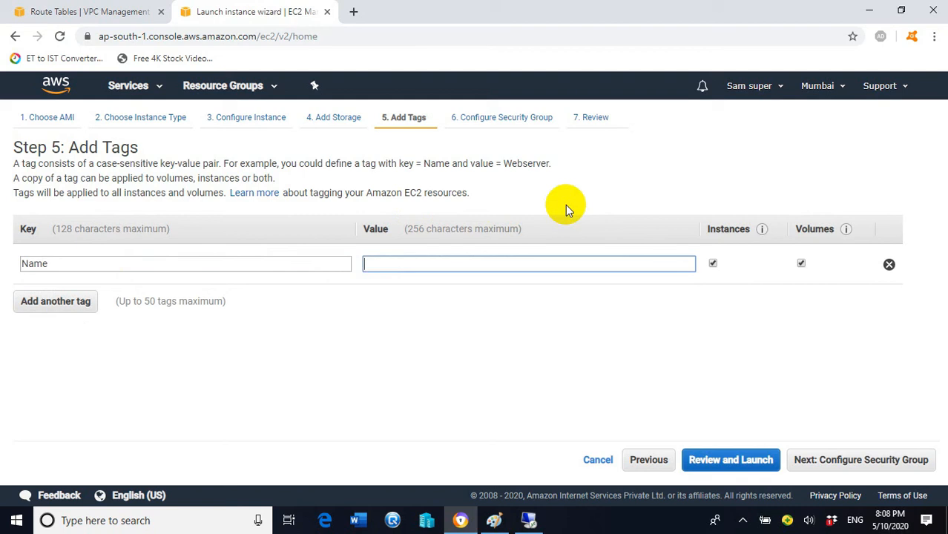
pyautogui.write('Subnet')
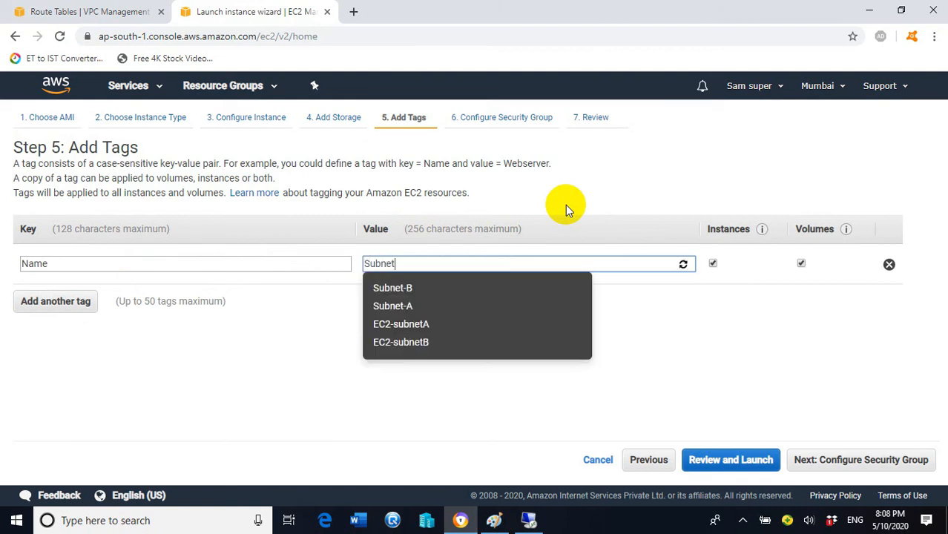
pyautogui.write('B')
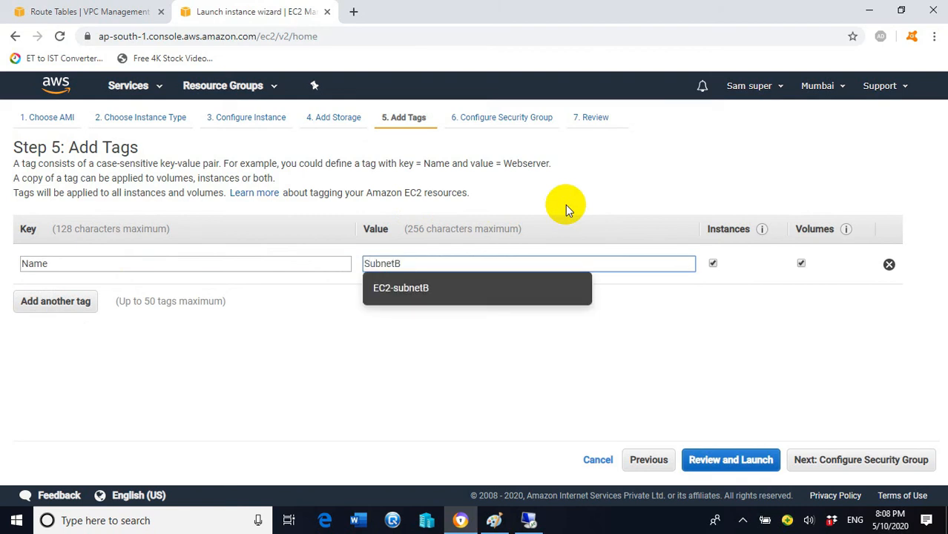
pyautogui.write('-EC2')
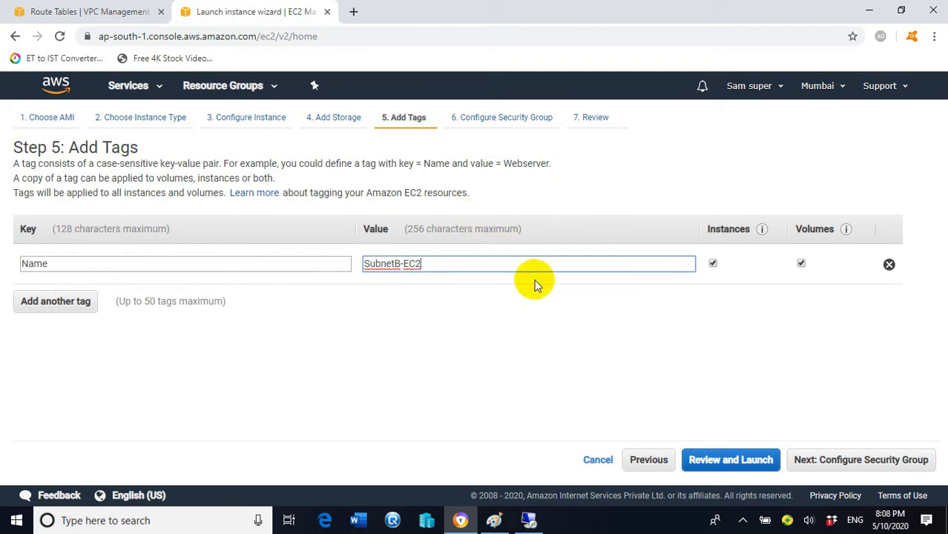
pyautogui.click(835, 461)
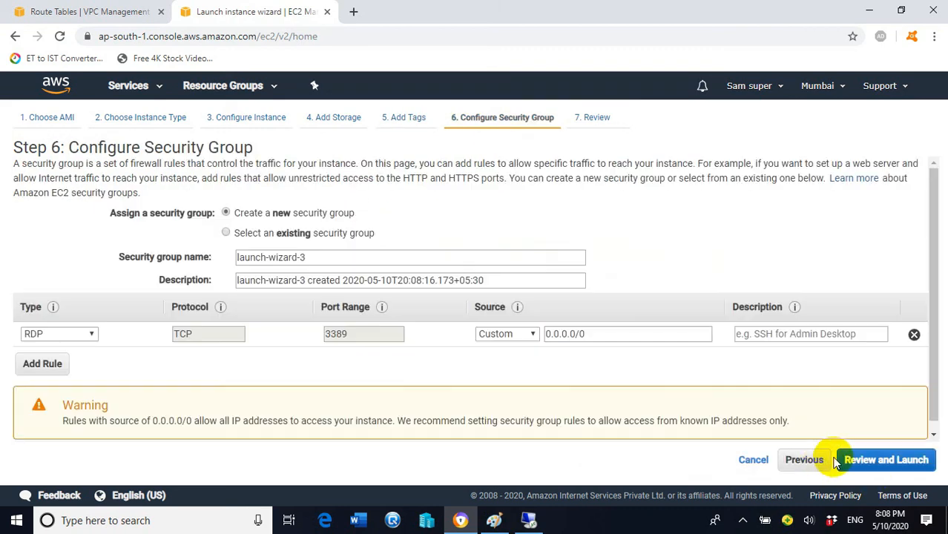
# - Add an All ICMP - IPv4 rule and allow both it and RDP from Anywhere
pyautogui.click(45, 364)
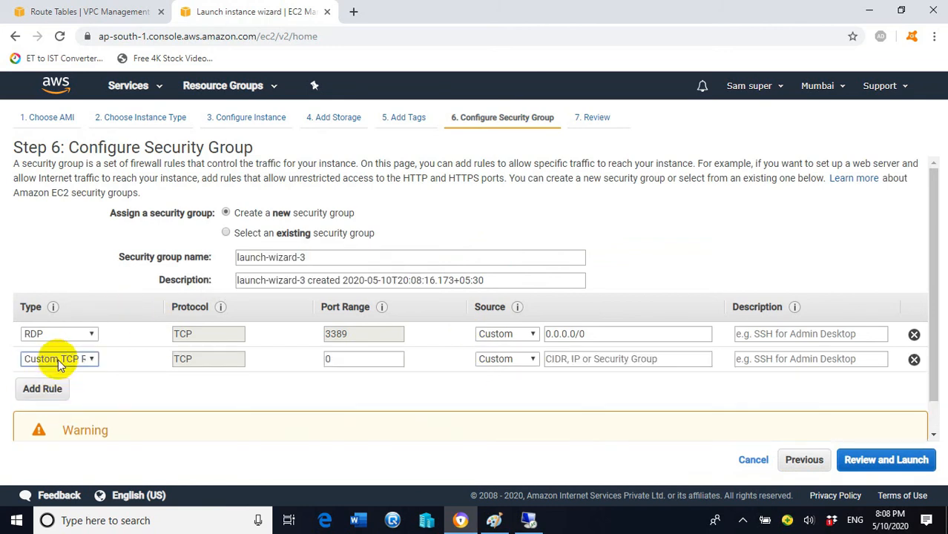
pyautogui.click(100, 358)
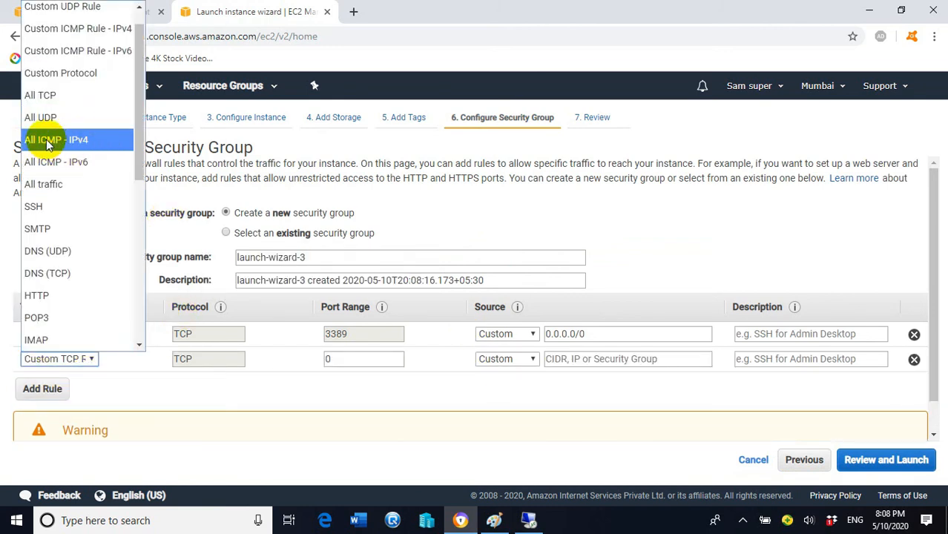
pyautogui.click(84, 146)
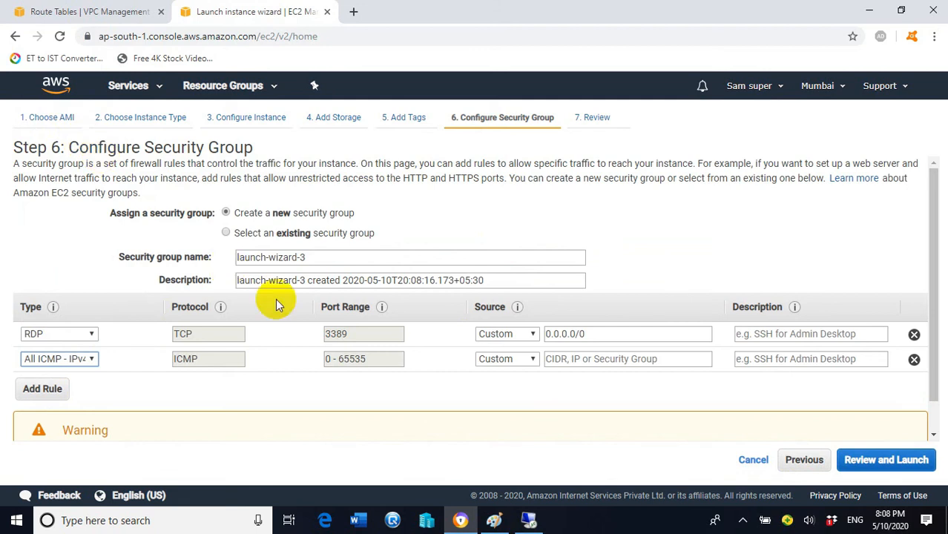
pyautogui.click(532, 362)
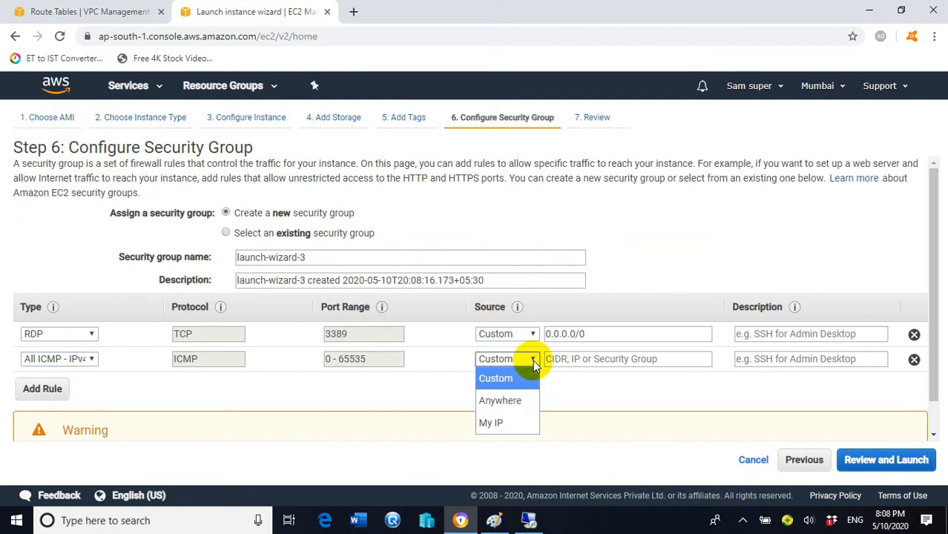
pyautogui.click(506, 341)
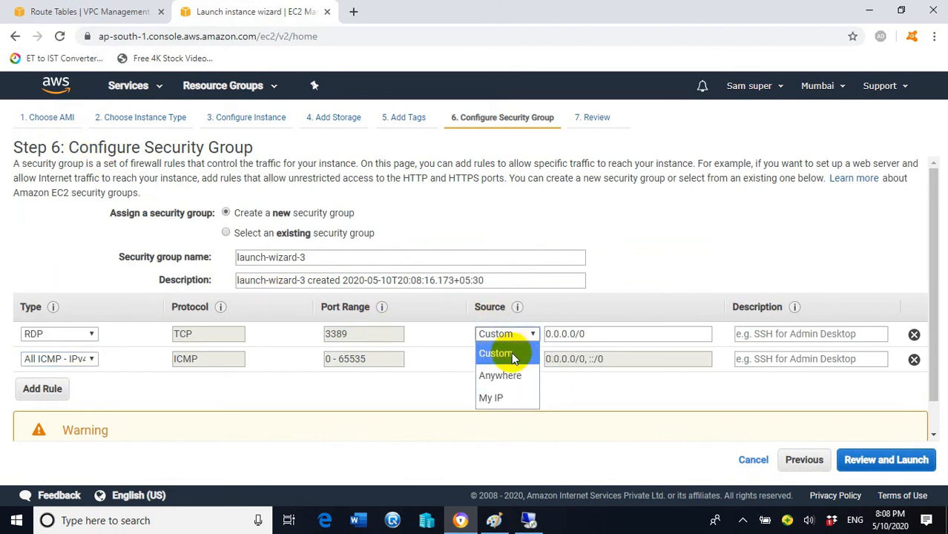
pyautogui.click(508, 374)
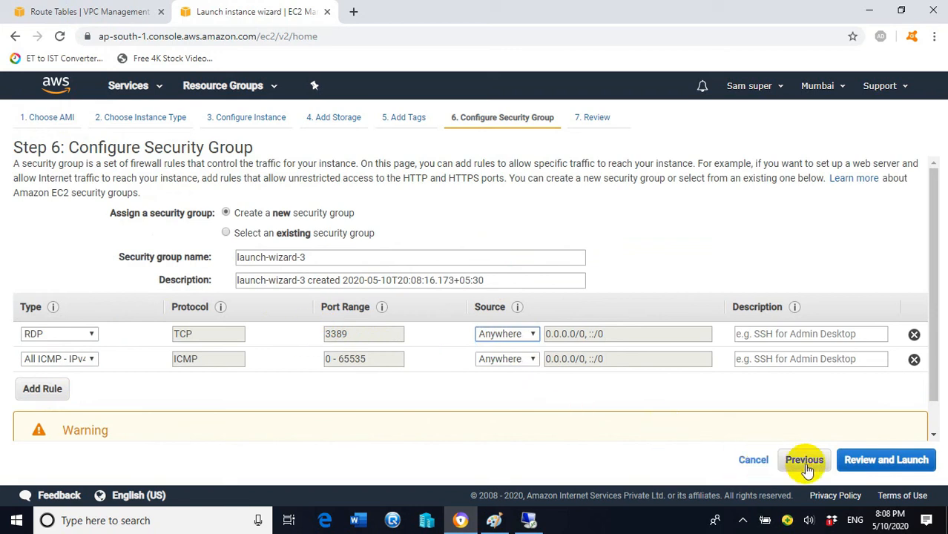
pyautogui.click(868, 460)
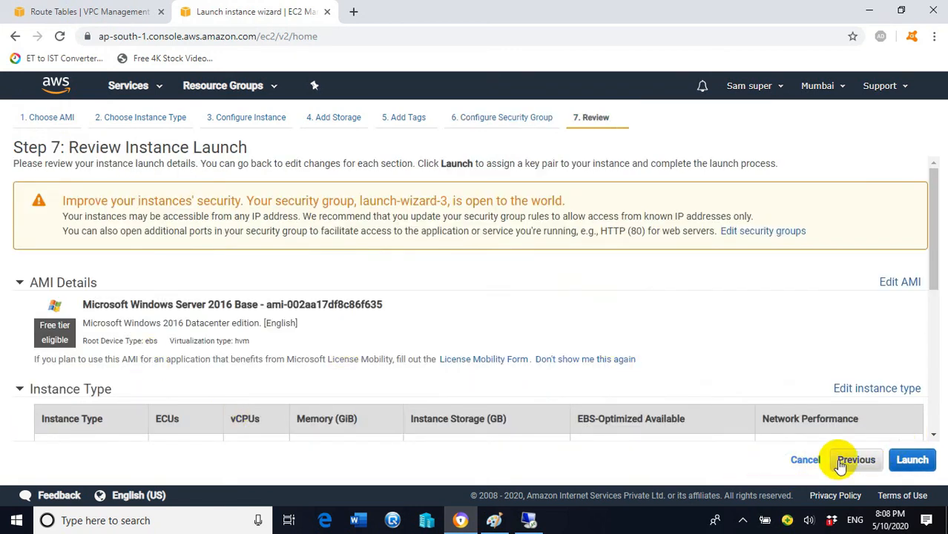
# - Launch the instance with the existing webserverkey key pair, acknowledging the private key file
pyautogui.click(911, 459)
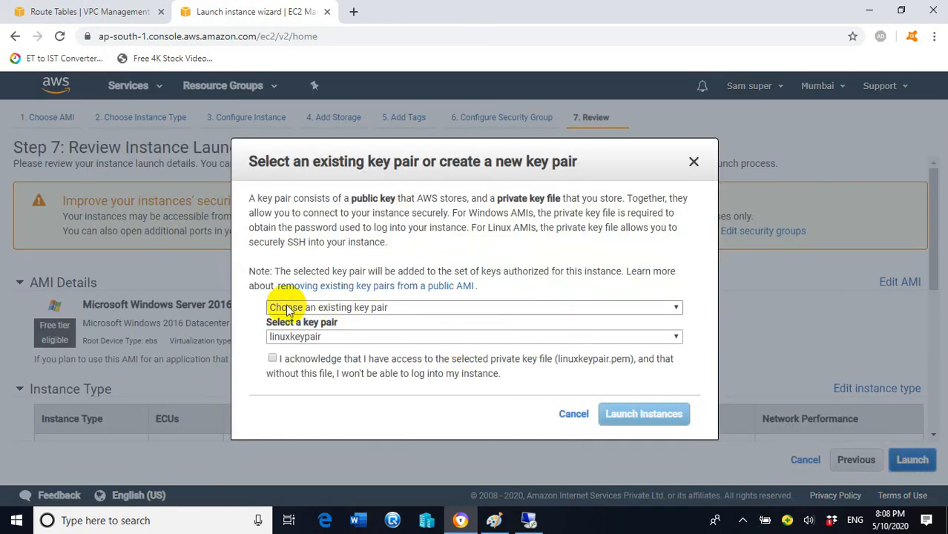
pyautogui.click(374, 336)
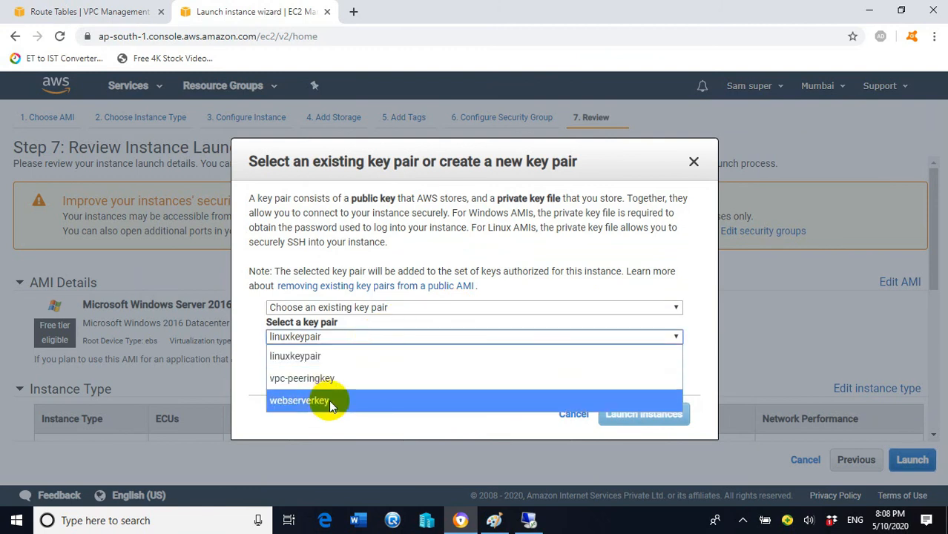
pyautogui.click(297, 402)
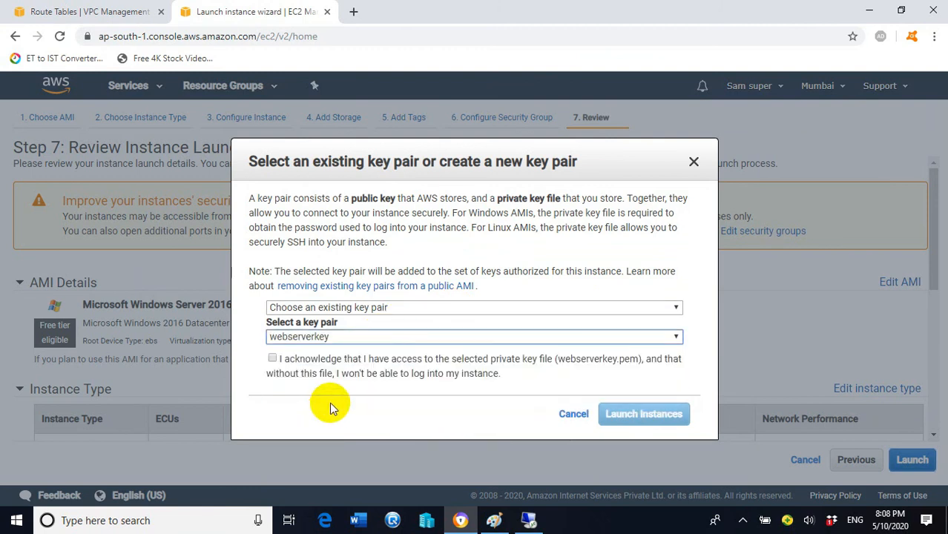
pyautogui.click(272, 359)
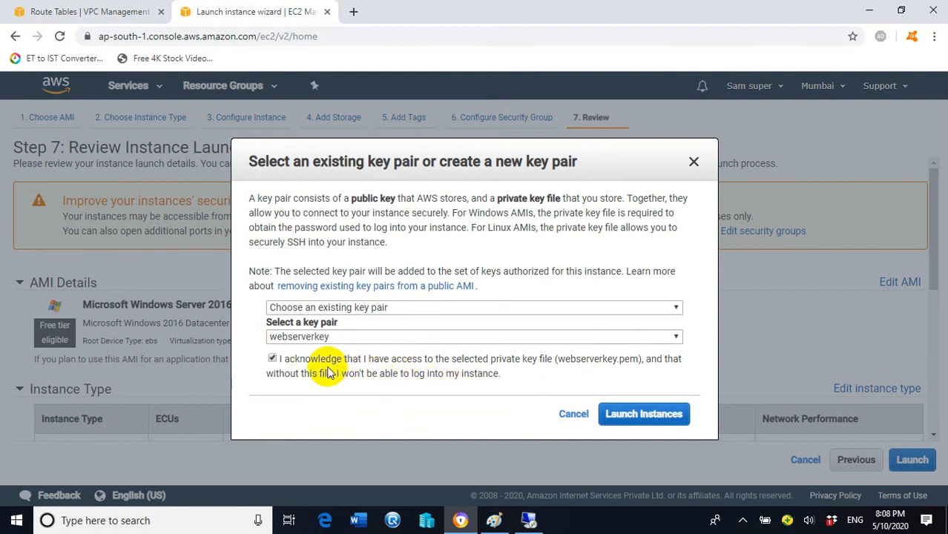
pyautogui.click(651, 420)
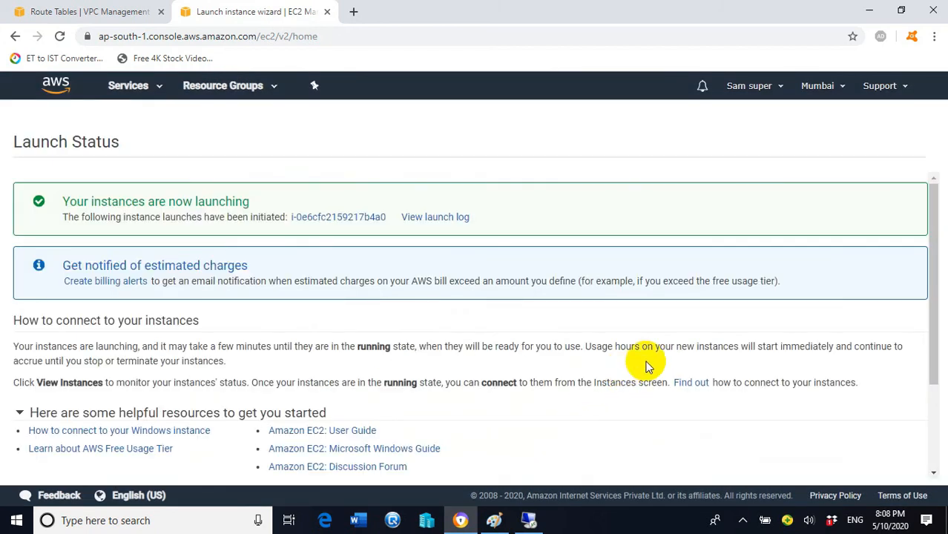
pyautogui.scroll(-2, 882, 349)
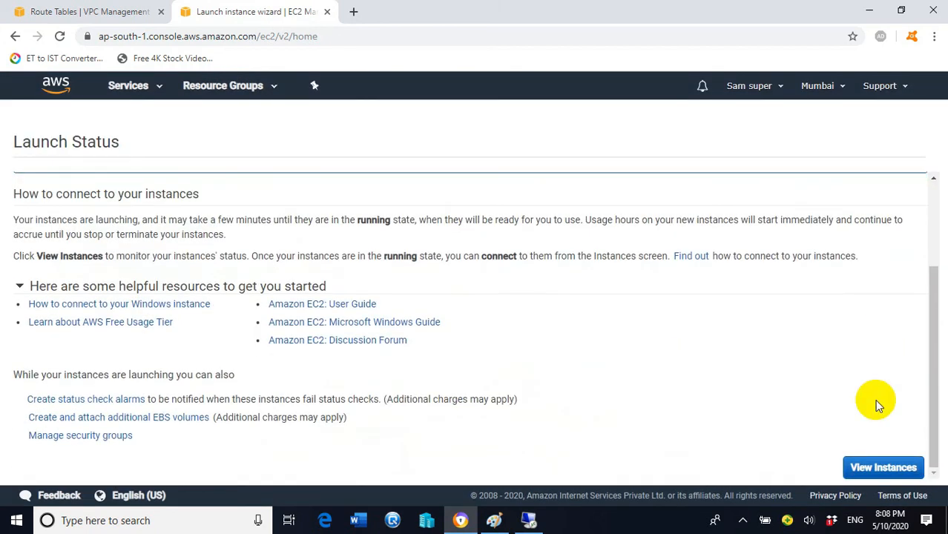
# - Select only SubnetB-EC2 in the Instances list to view its private IP 10.0.1.69
pyautogui.click(884, 468)
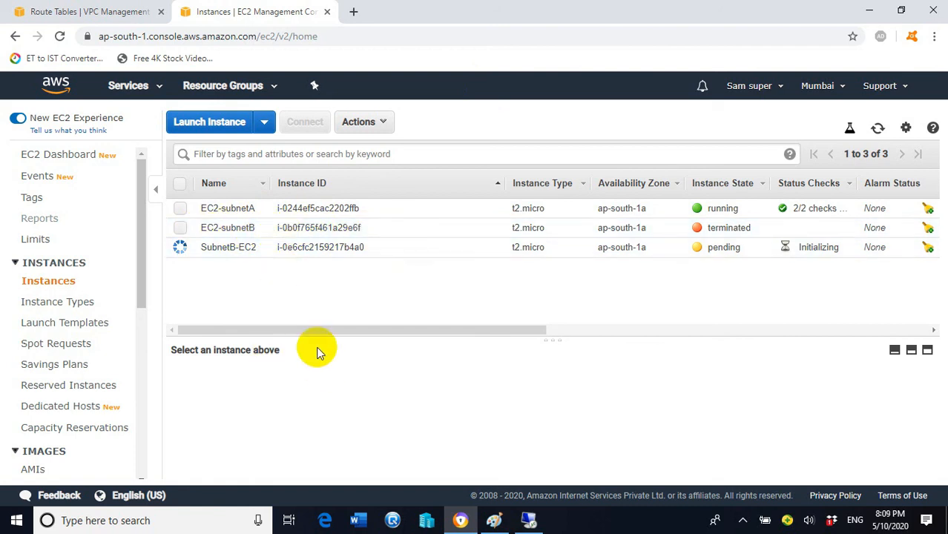
pyautogui.click(180, 227)
pyautogui.scroll(-5, 327, 372)
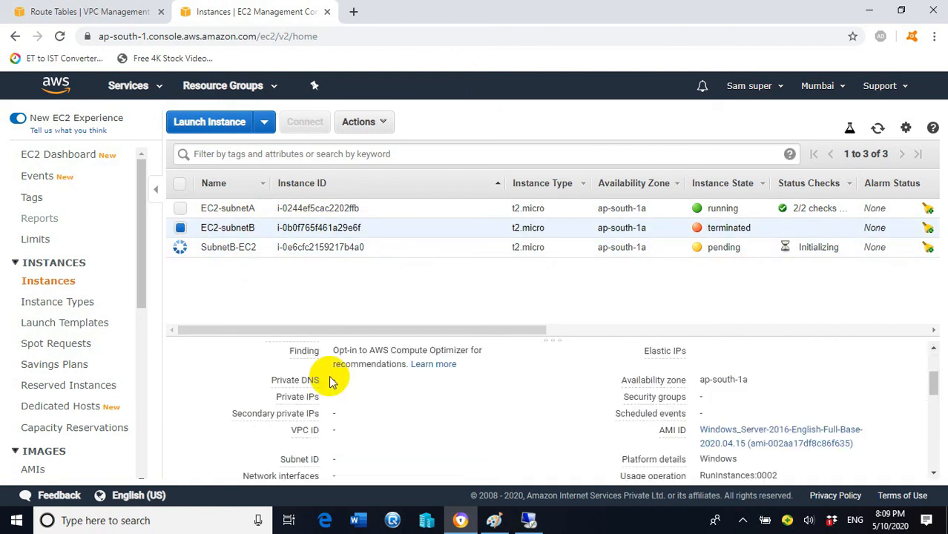
pyautogui.scroll(8, 367, 409)
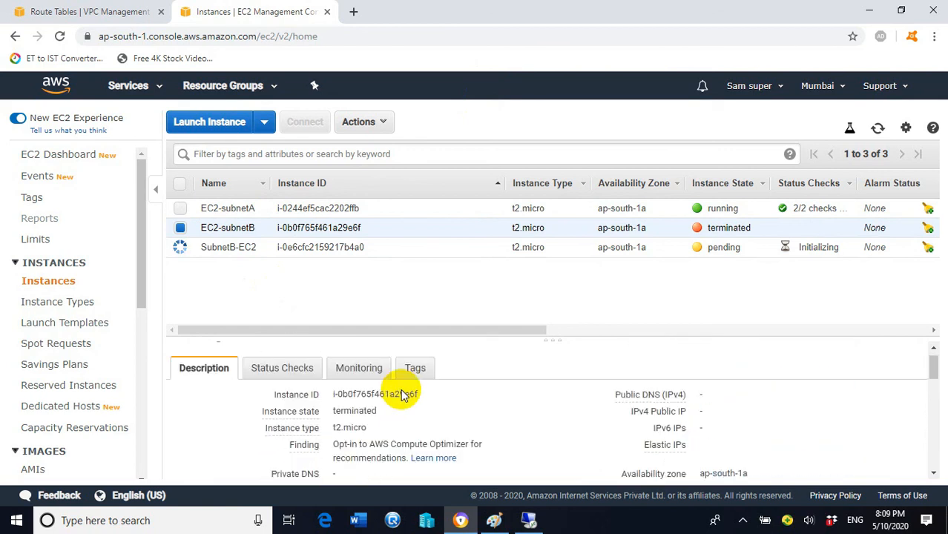
pyautogui.scroll(-3, 384, 430)
pyautogui.scroll(-1, 384, 430)
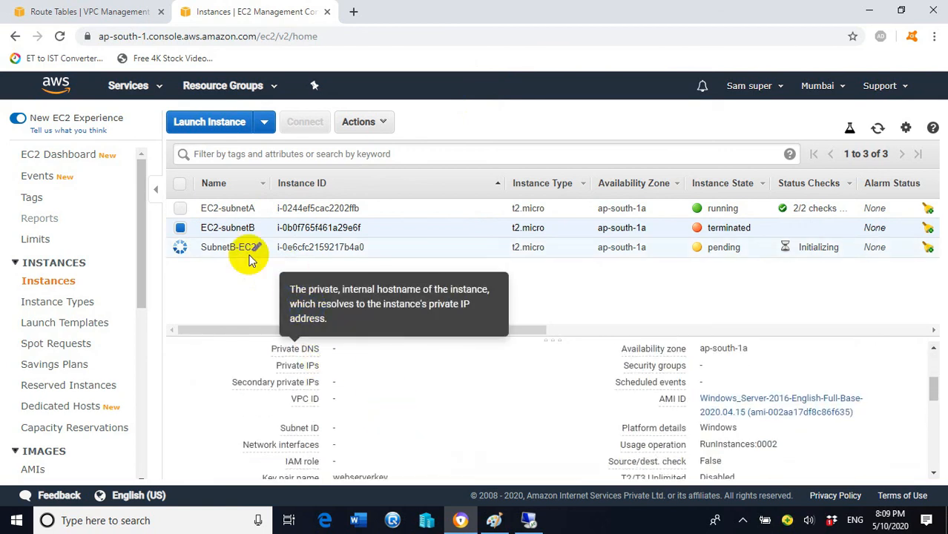
pyautogui.click(179, 249)
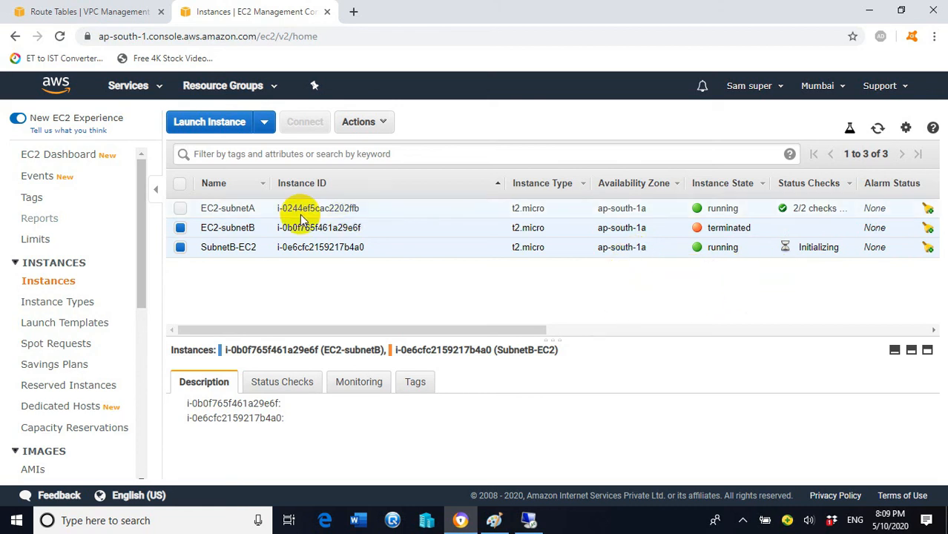
pyautogui.click(179, 230)
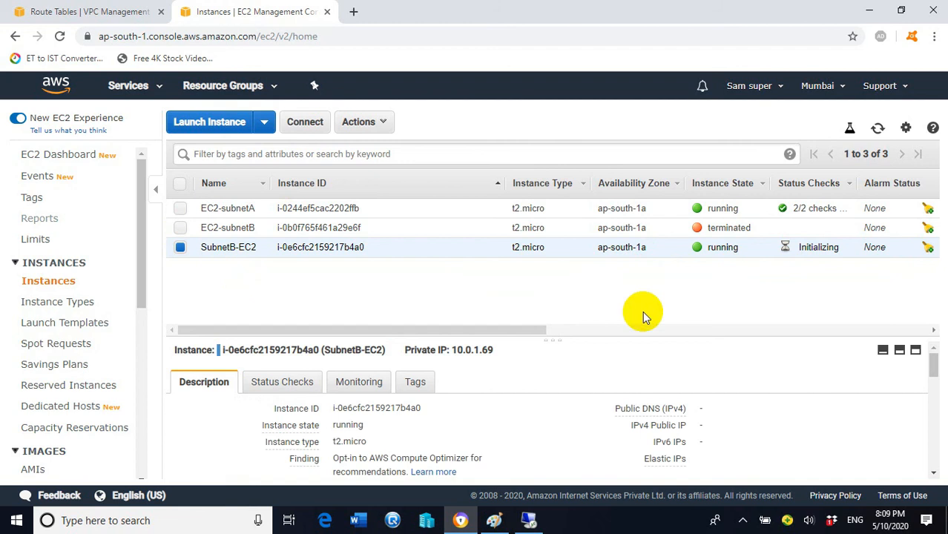
pyautogui.click(932, 473)
pyautogui.click(933, 472)
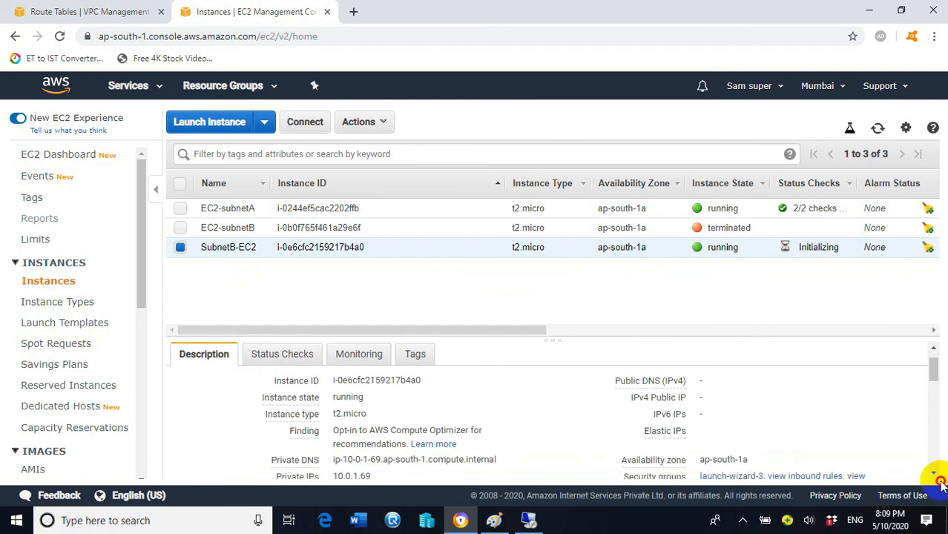
pyautogui.scroll(-1, 932, 473)
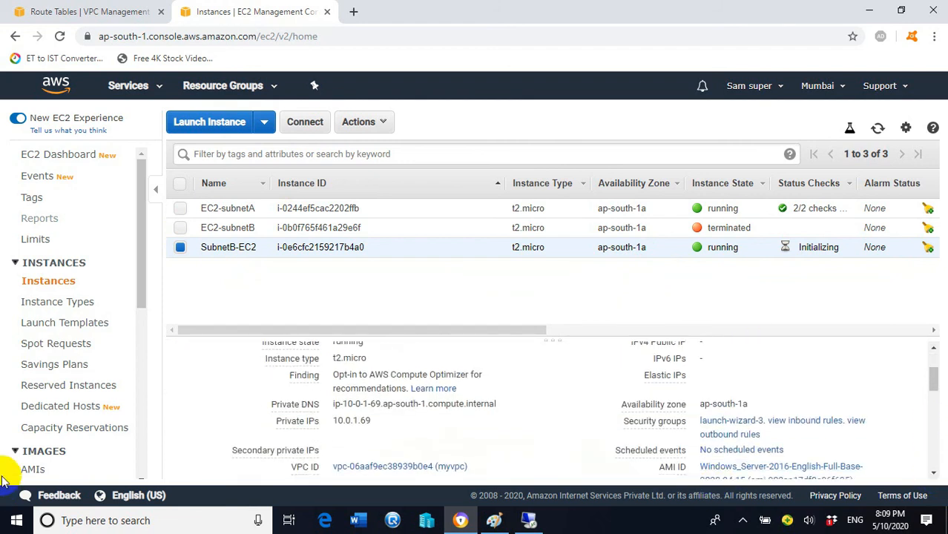
pyautogui.moveTo(300, 448)
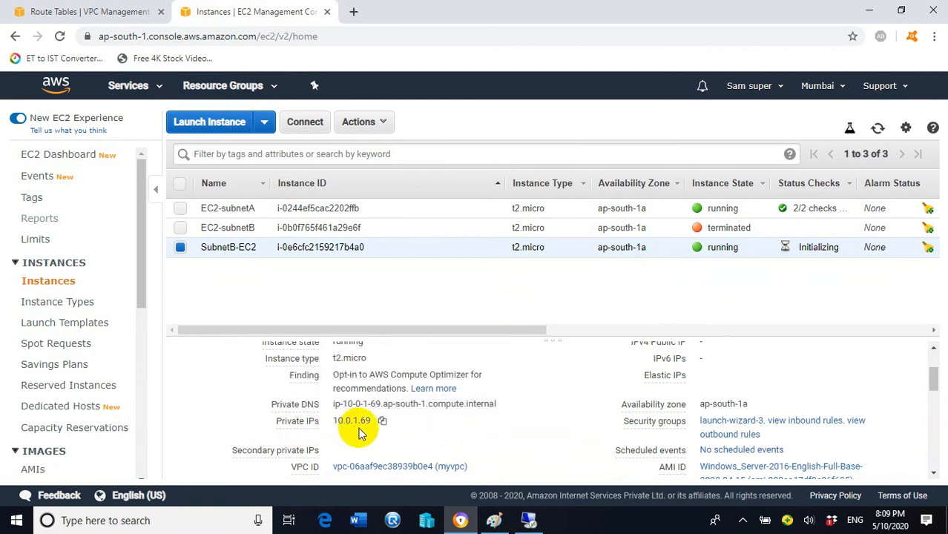
pyautogui.click(530, 521)
pyautogui.click(639, 11)
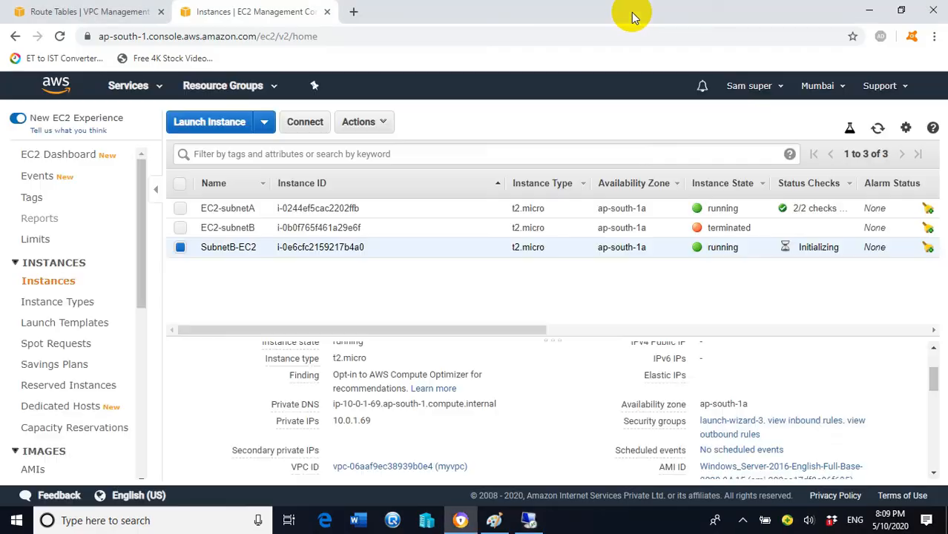
pyautogui.click(494, 520)
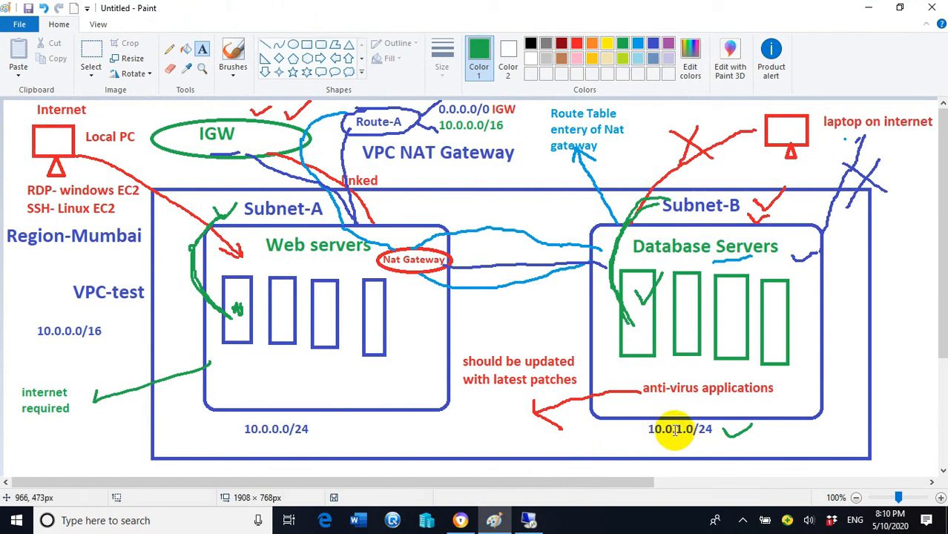
pyautogui.click(869, 13)
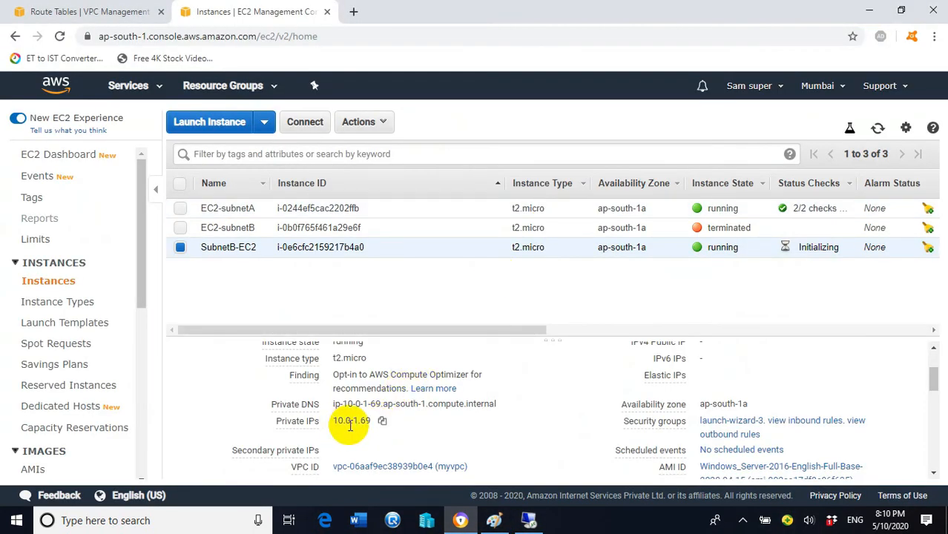
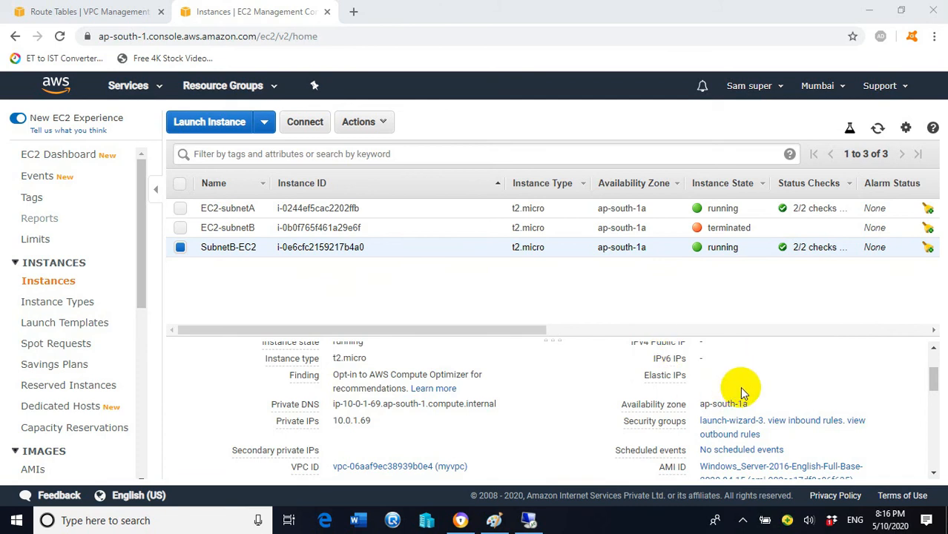
# - Review SubnetB-EC2's details: private IP 10.0.1.69 and no public IPv4. Then bring up the Paint network diagram
pyautogui.scroll(1, 739, 387)
pyautogui.scroll(-1, 698, 434)
pyautogui.moveTo(689, 385)
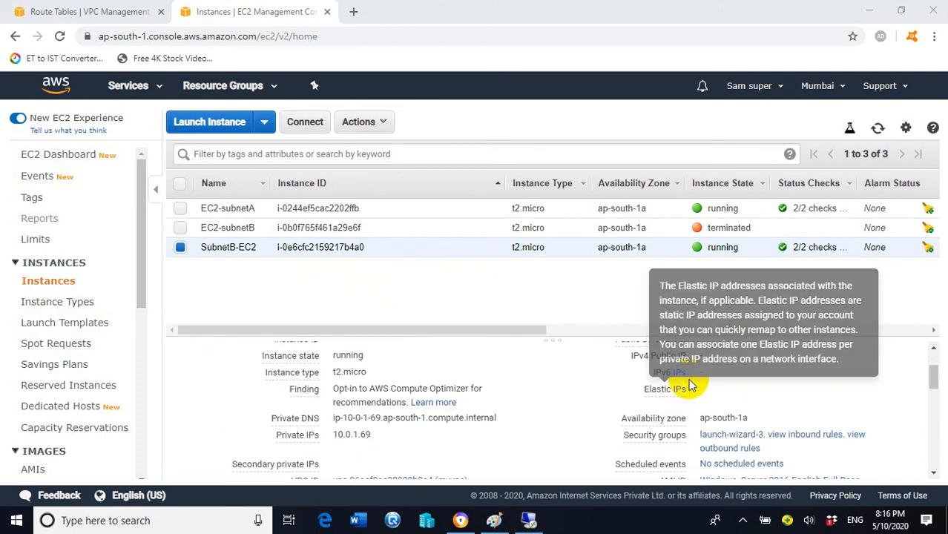
pyautogui.scroll(1, 690, 386)
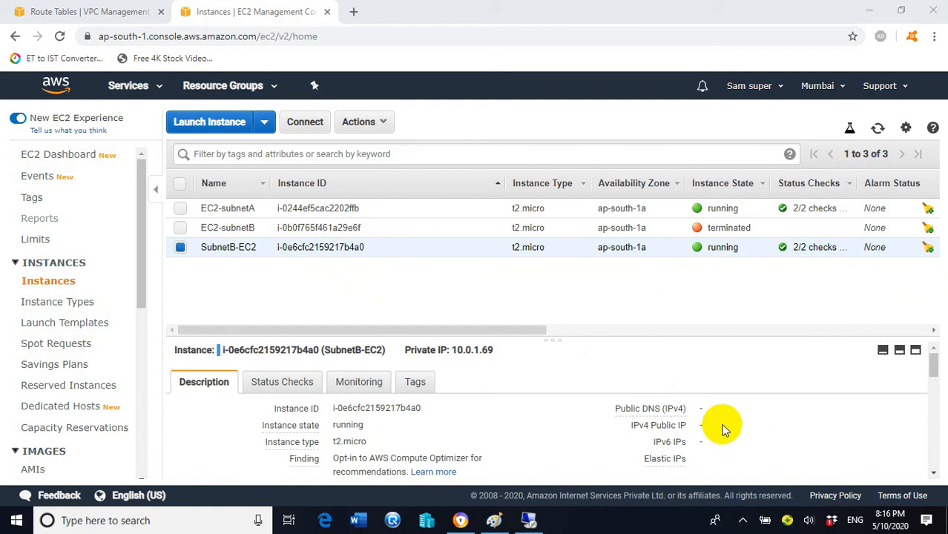
pyautogui.scroll(-1, 725, 415)
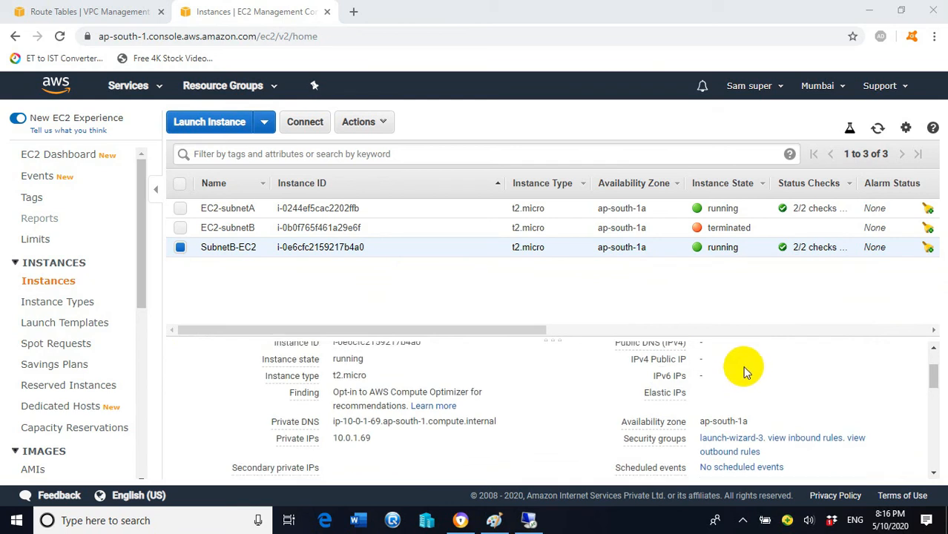
pyautogui.scroll(1, 744, 373)
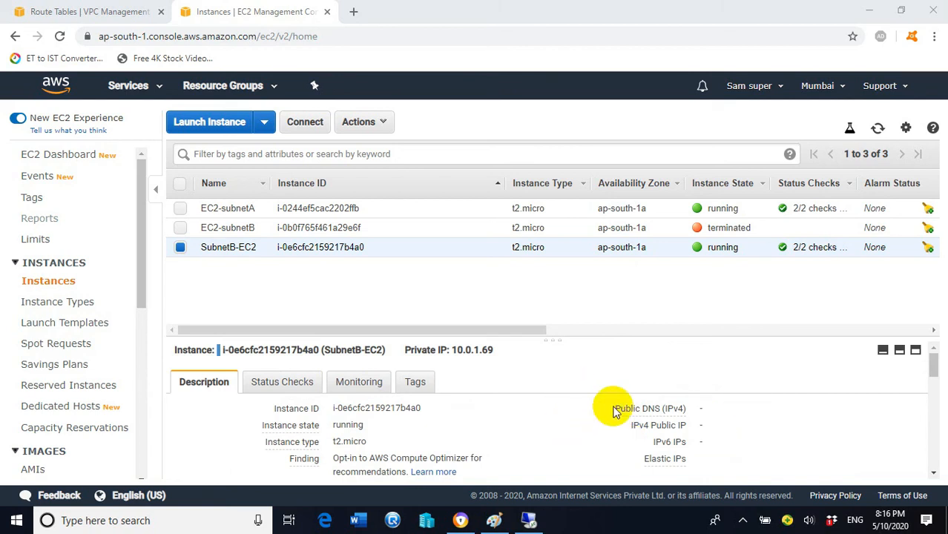
pyautogui.scroll(-1, 623, 412)
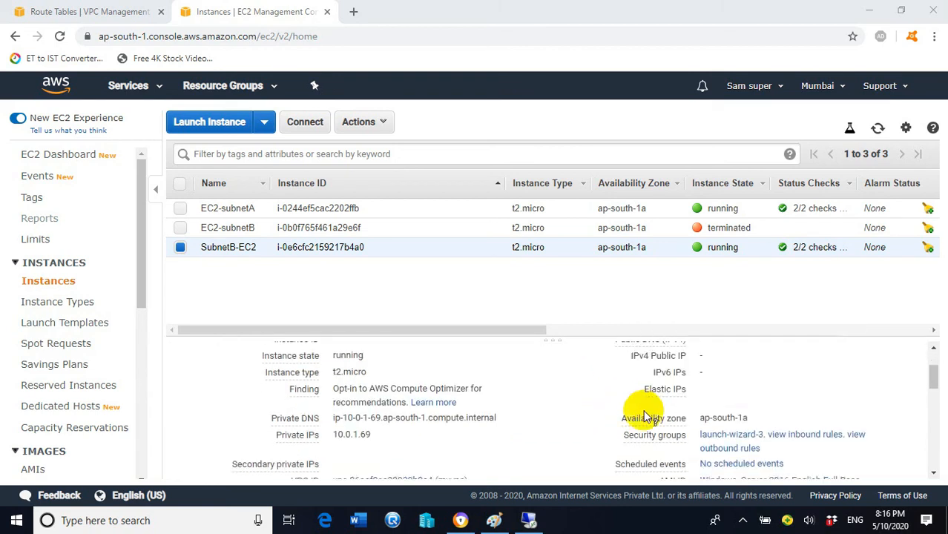
pyautogui.click(494, 519)
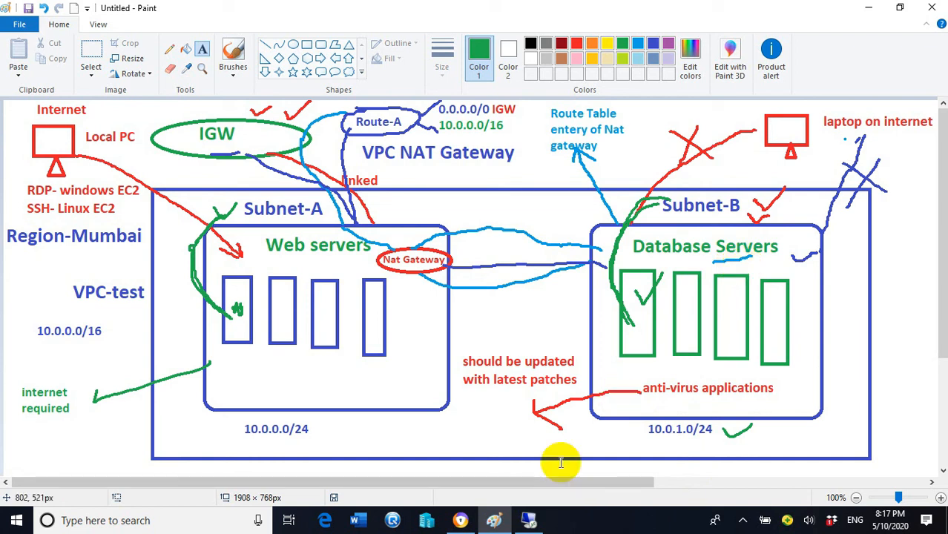
# - Look over the VPC NAT Gateway diagram in Paint, then return to the EC2 Instances page
pyautogui.moveTo(537, 519)
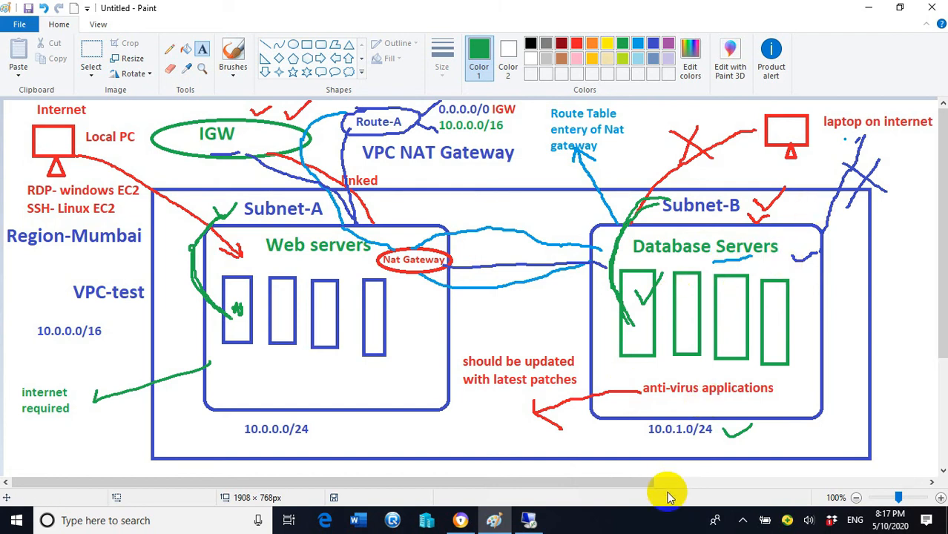
pyautogui.moveTo(461, 521)
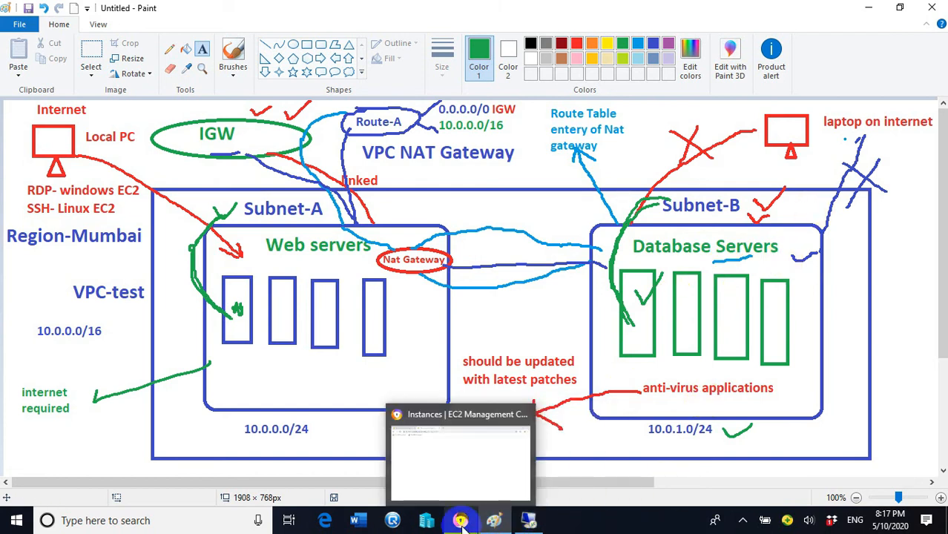
pyautogui.click(462, 521)
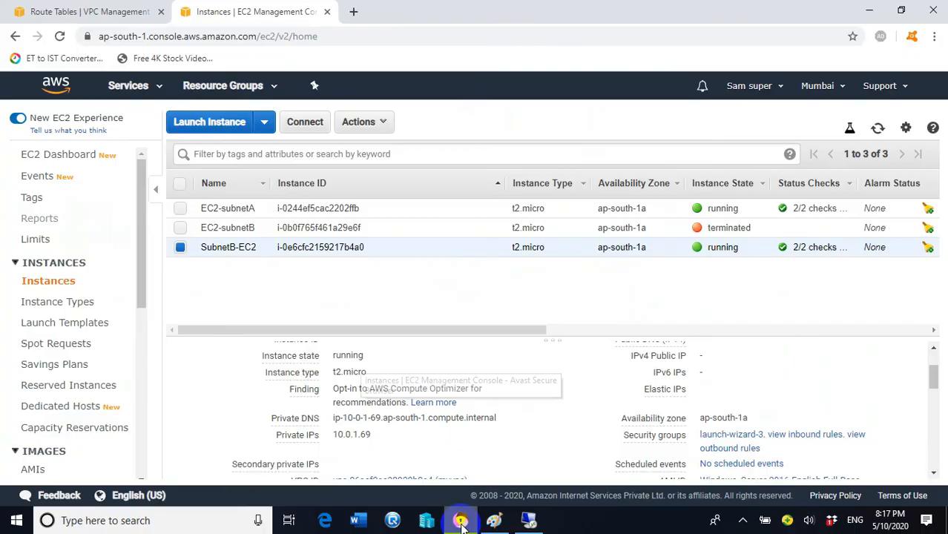
# - On the remote server, run ping google.com -t until 12 of 12 replies (0% loss), then minimize
pyautogui.click(528, 519)
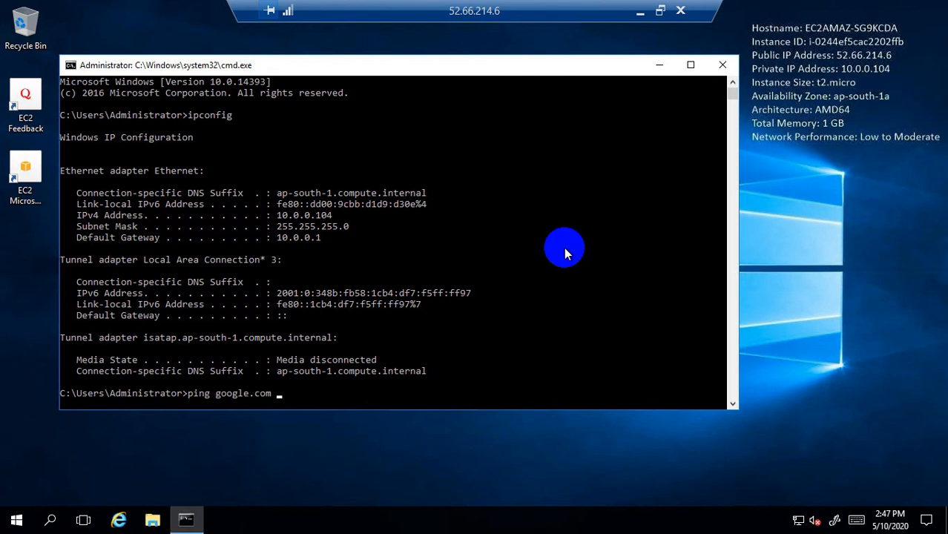
pyautogui.press('Return')
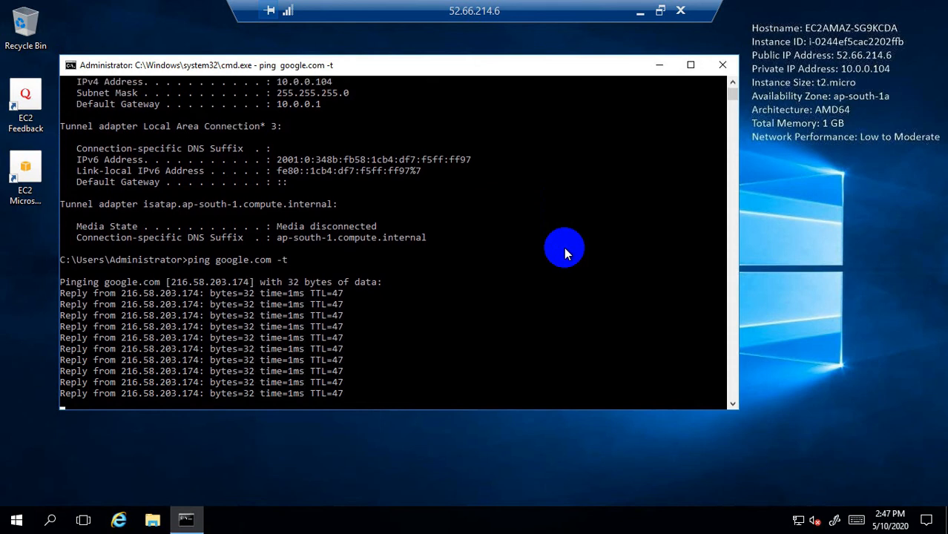
pyautogui.hotkey('ctrl', 'c')
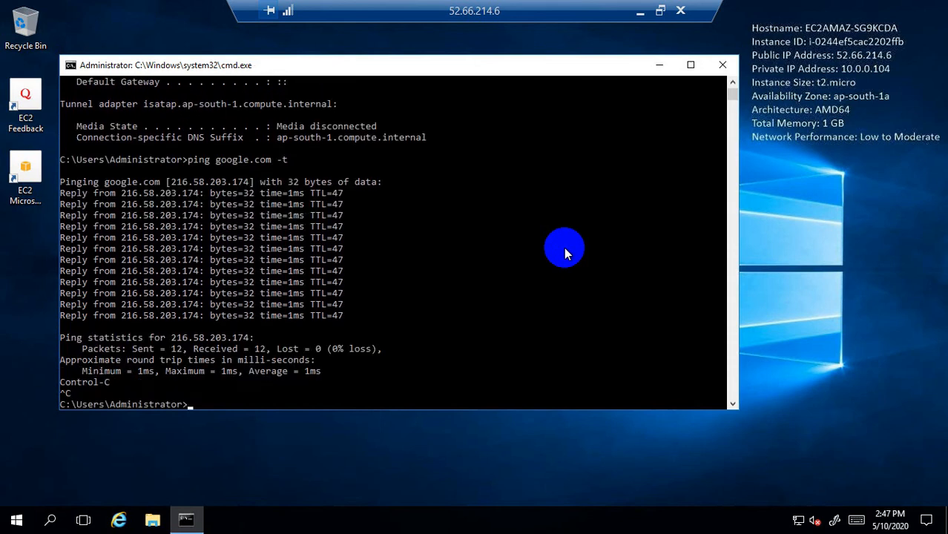
pyautogui.click(658, 65)
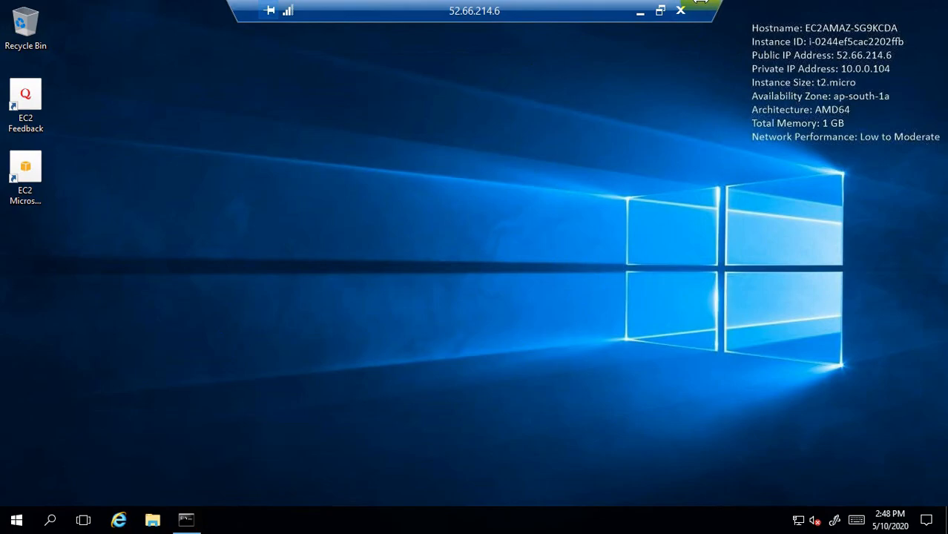
pyautogui.click(639, 12)
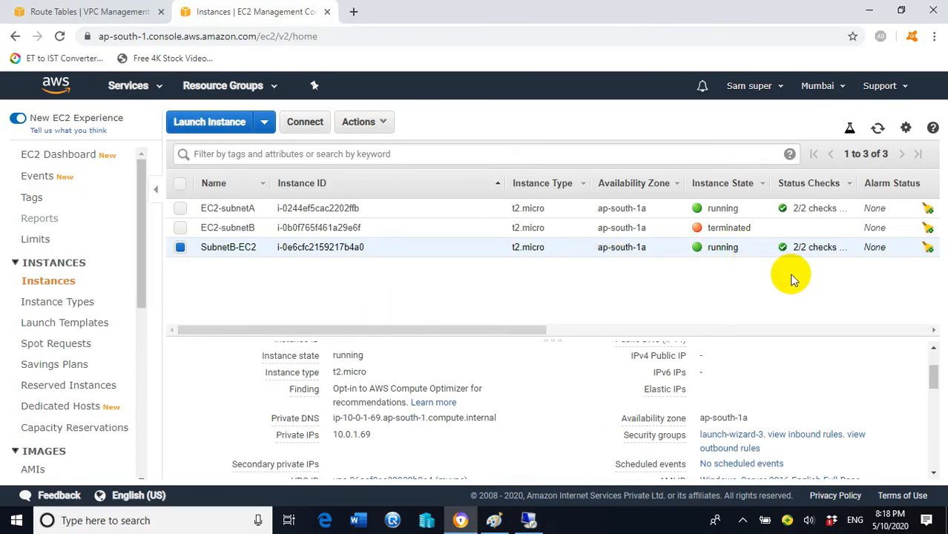
# - Confirm SubnetB-EC2 has no public DNS or IPv4 and private IP 10.0.1.69, then return to the remote desktop
pyautogui.scroll(2, 783, 378)
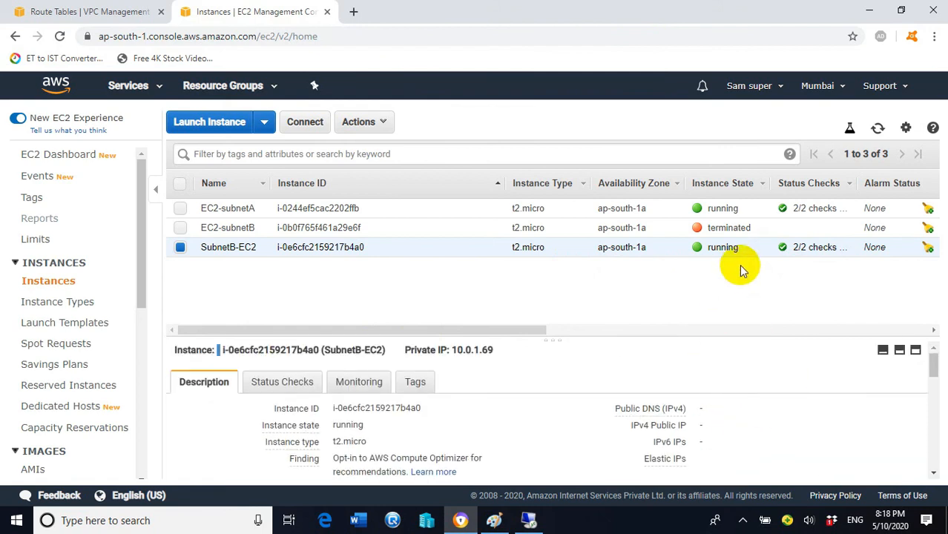
pyautogui.moveTo(617, 408); pyautogui.dragTo(688, 412)
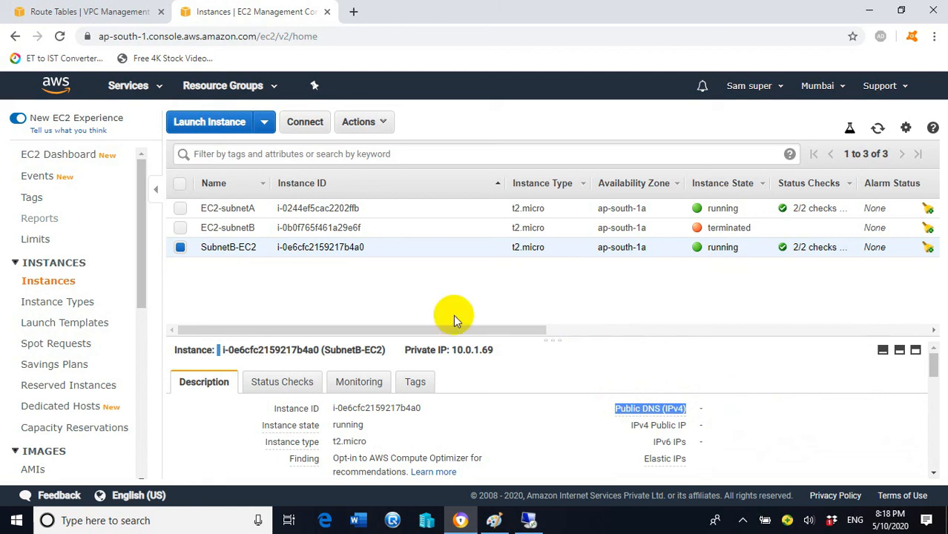
pyautogui.moveTo(225, 260)
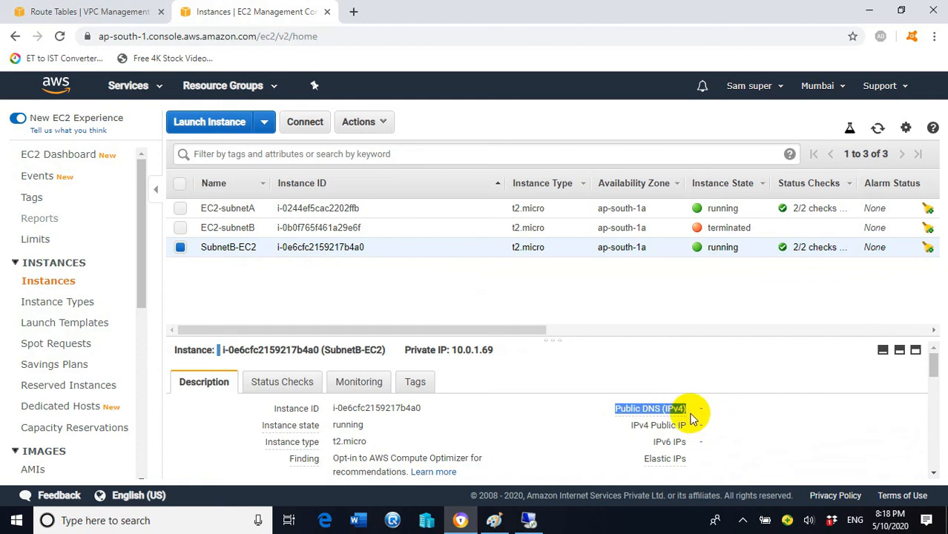
pyautogui.moveTo(532, 522)
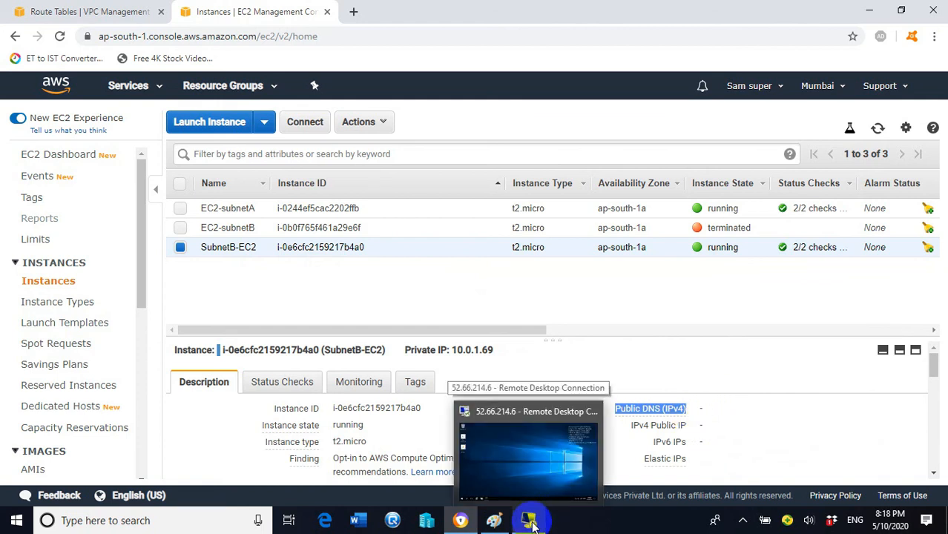
pyautogui.click(665, 400)
pyautogui.scroll(-5, 510, 425)
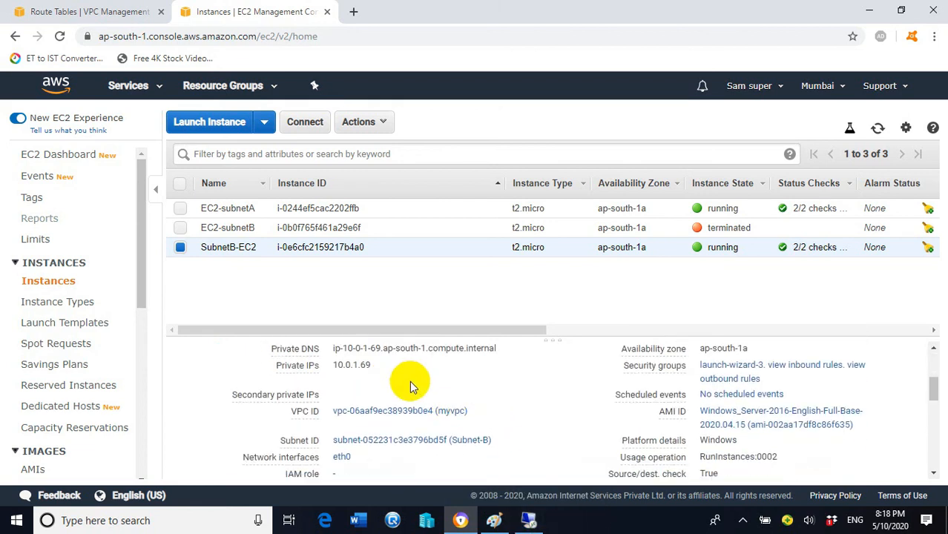
pyautogui.scroll(-2, 416, 383)
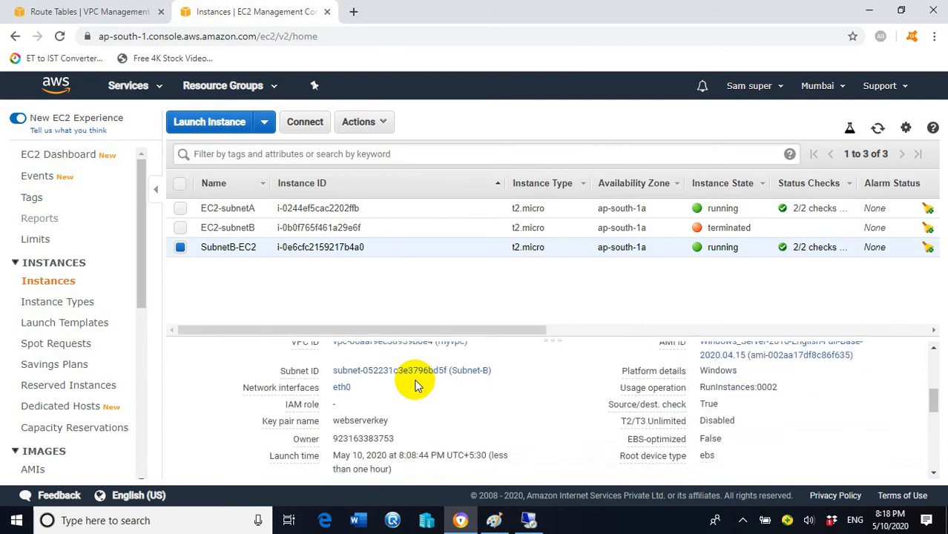
pyautogui.scroll(4, 415, 378)
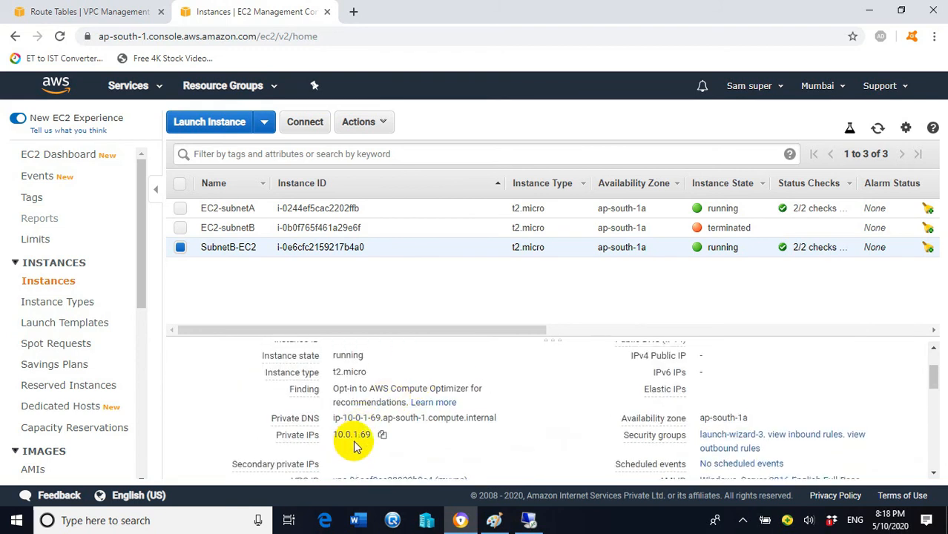
pyautogui.moveTo(310, 437)
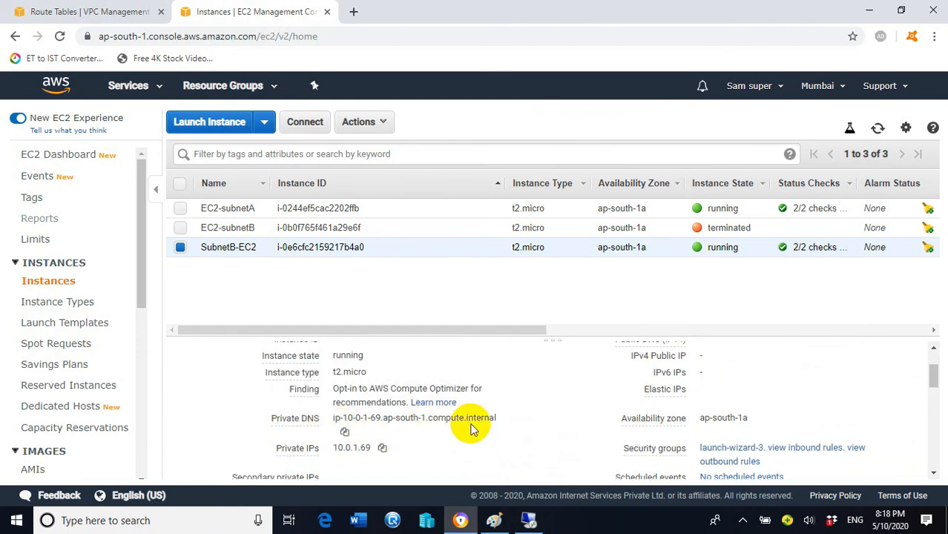
pyautogui.moveTo(528, 519)
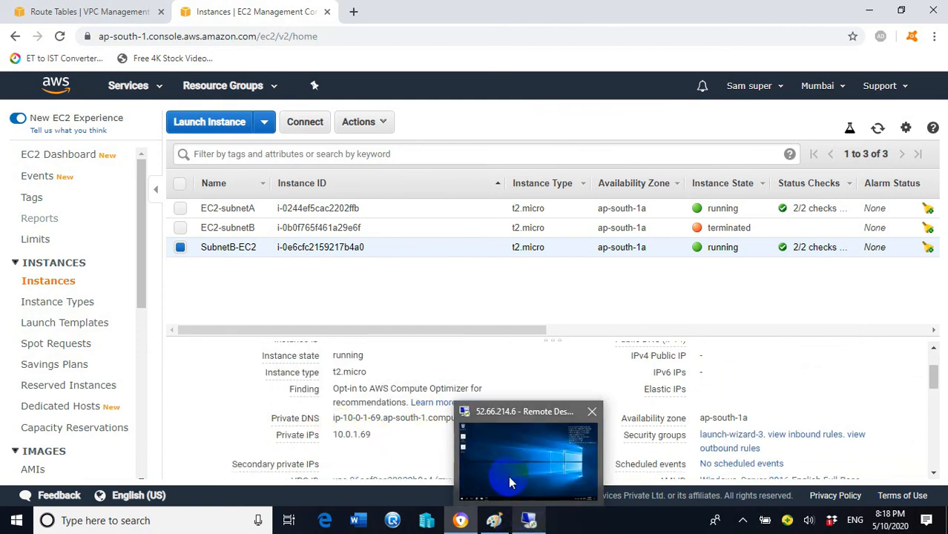
pyautogui.click(508, 476)
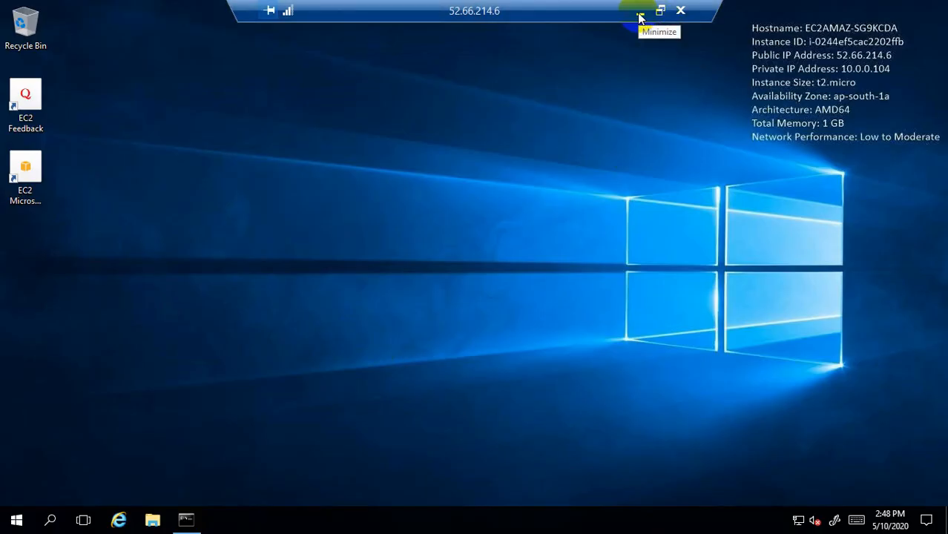
# - On the Subnet-A server, launch the Remote Desktop Connection client with mstsc from the Run box
pyautogui.click(186, 519)
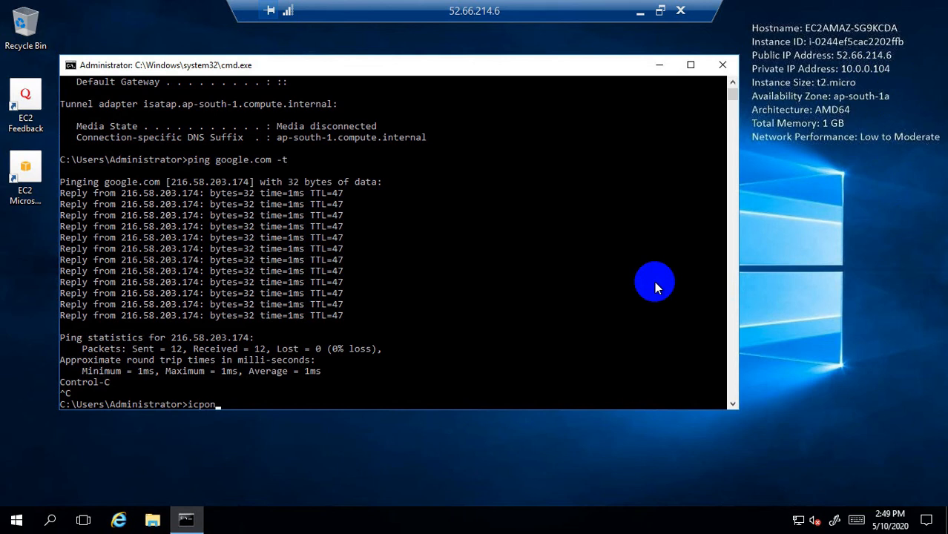
pyautogui.rightClick(16, 519)
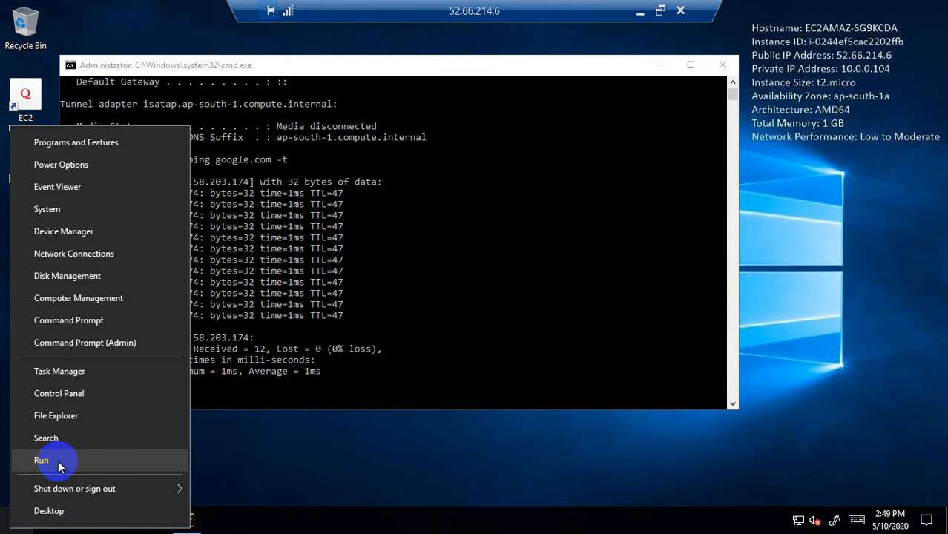
pyautogui.click(42, 459)
pyautogui.write('mstsc')
pyautogui.press('Return')
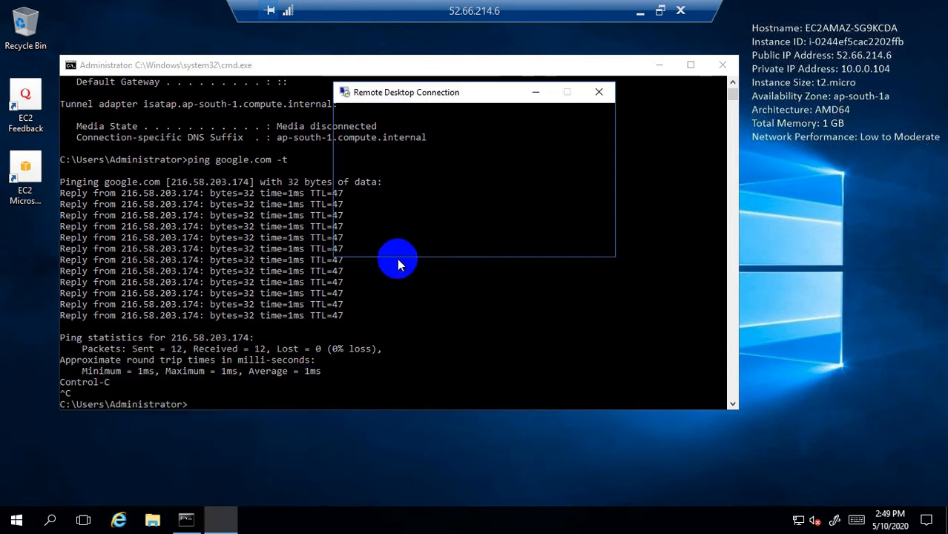
pyautogui.click(642, 10)
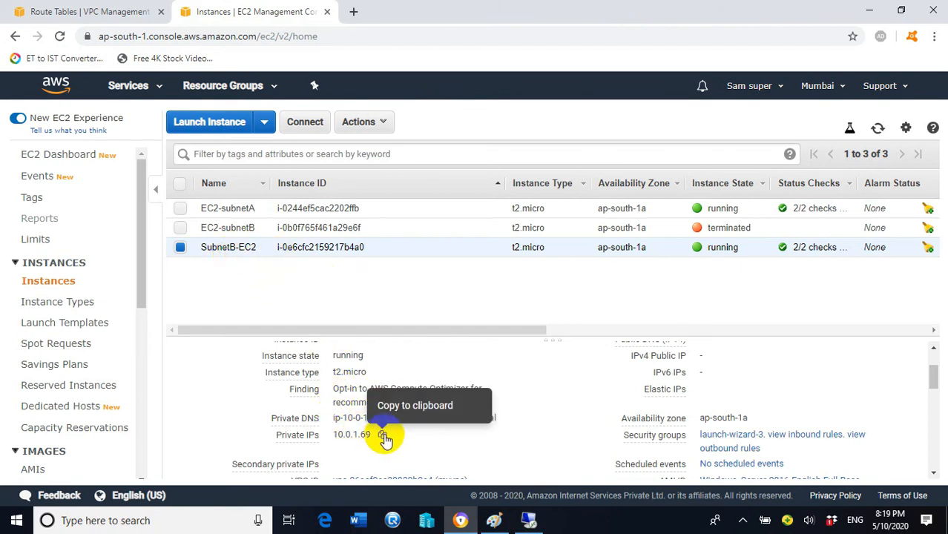
# - Paste SubnetB-EC2's private IP 10.0.1.69 into the nested Remote Desktop client and connect
pyautogui.click(383, 436)
pyautogui.click(528, 520)
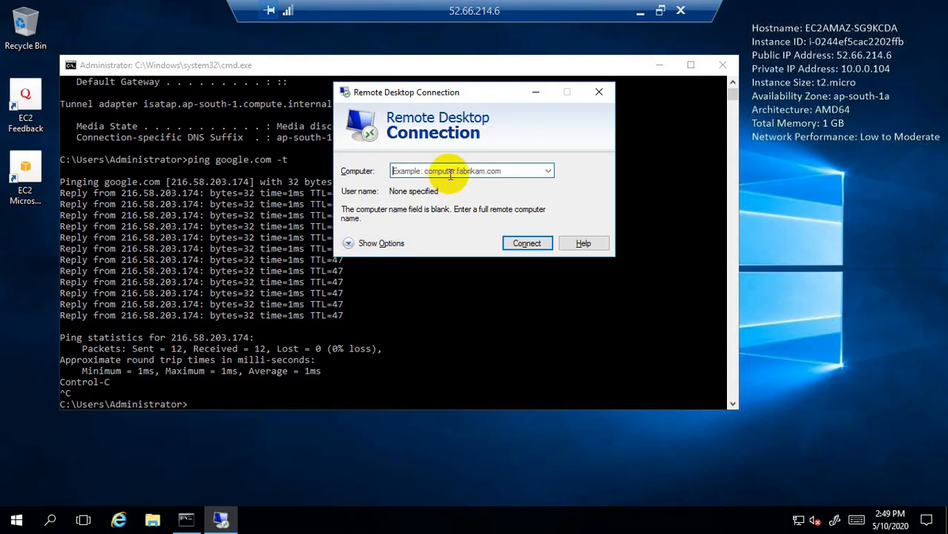
pyautogui.hotkey('ctrl', 'v')
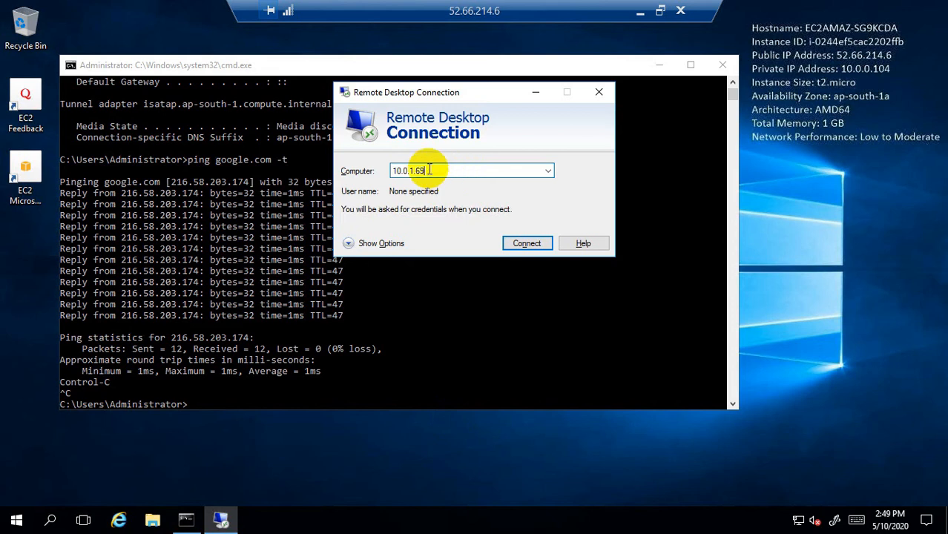
pyautogui.click(529, 244)
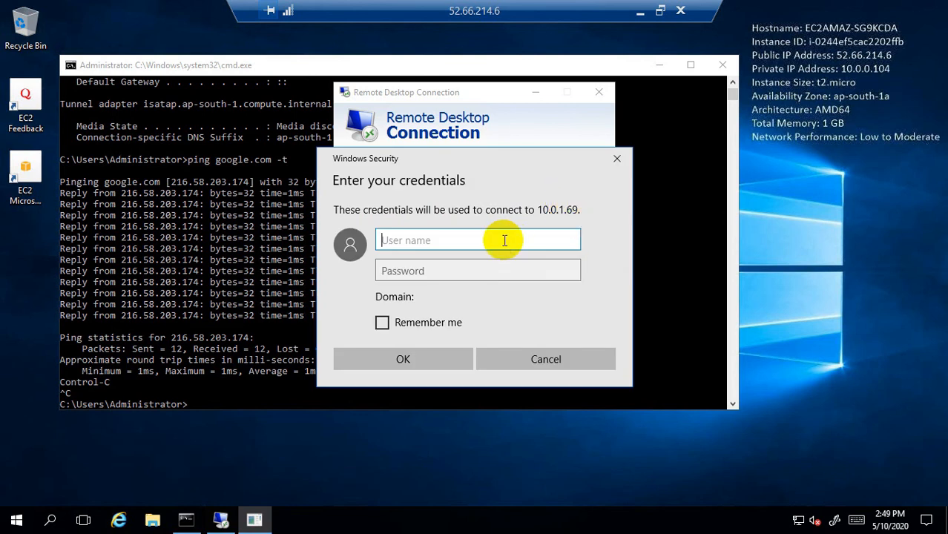
# - Enter administrator as the user name at the credentials prompt for 10.0.1.69
pyautogui.click(504, 242)
pyautogui.write('administrator')
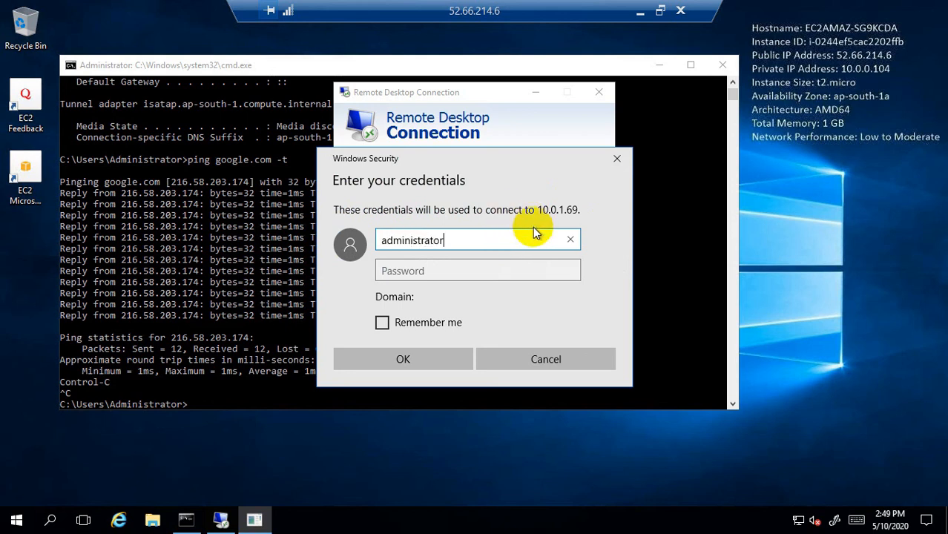
pyautogui.click(479, 271)
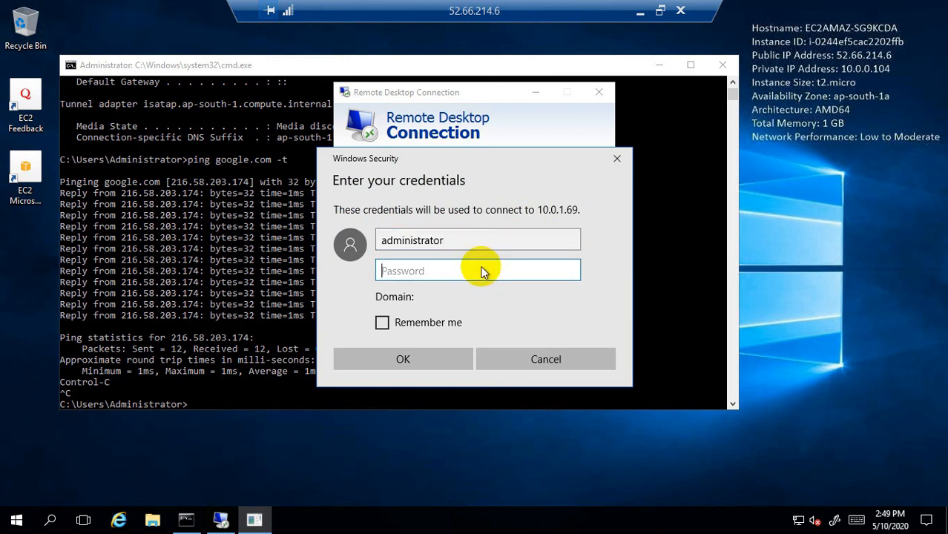
pyautogui.click(641, 11)
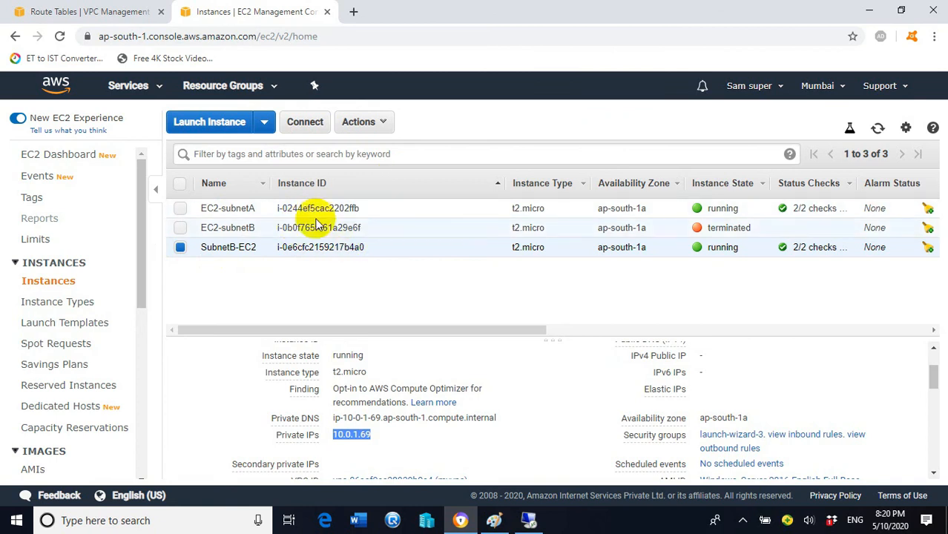
# - Decrypt SubnetB-EC2's Windows administrator password with the key pair and copy it
pyautogui.click(312, 122)
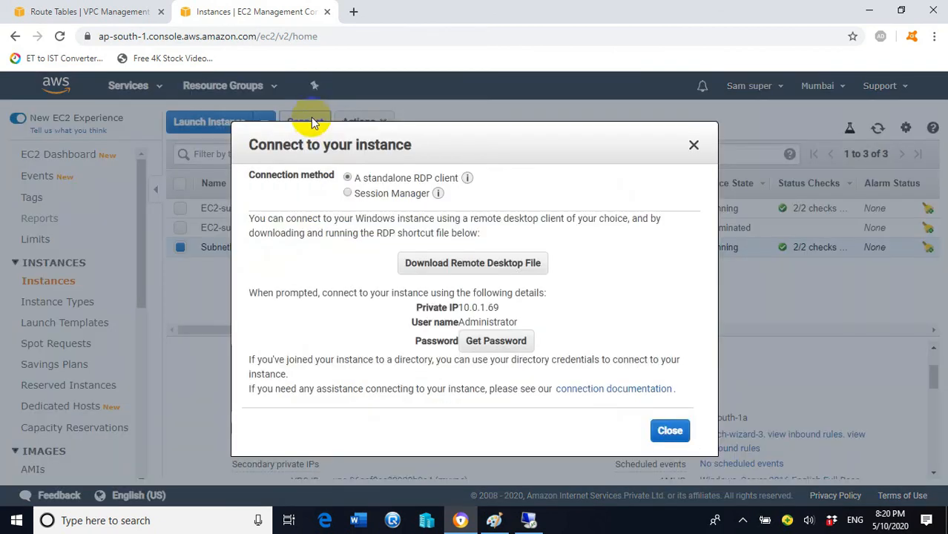
pyautogui.click(507, 345)
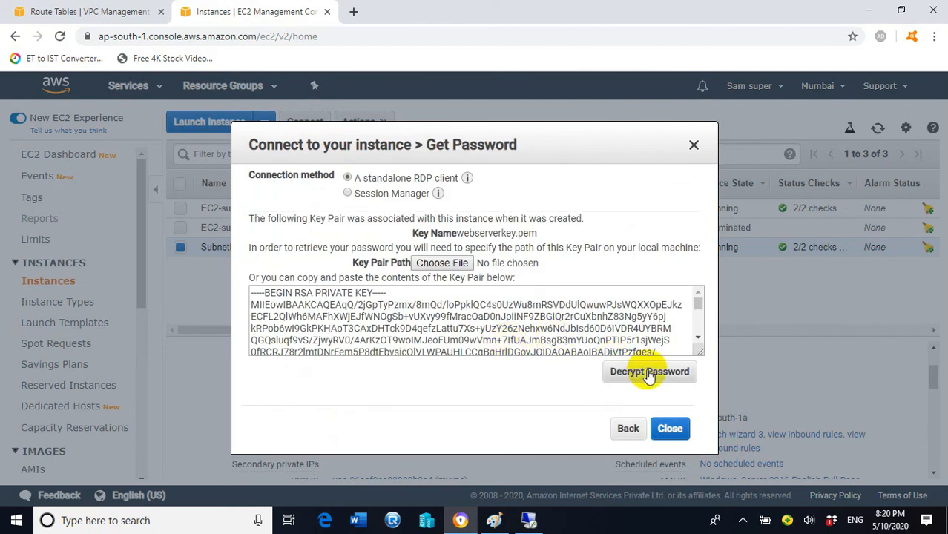
pyautogui.click(675, 380)
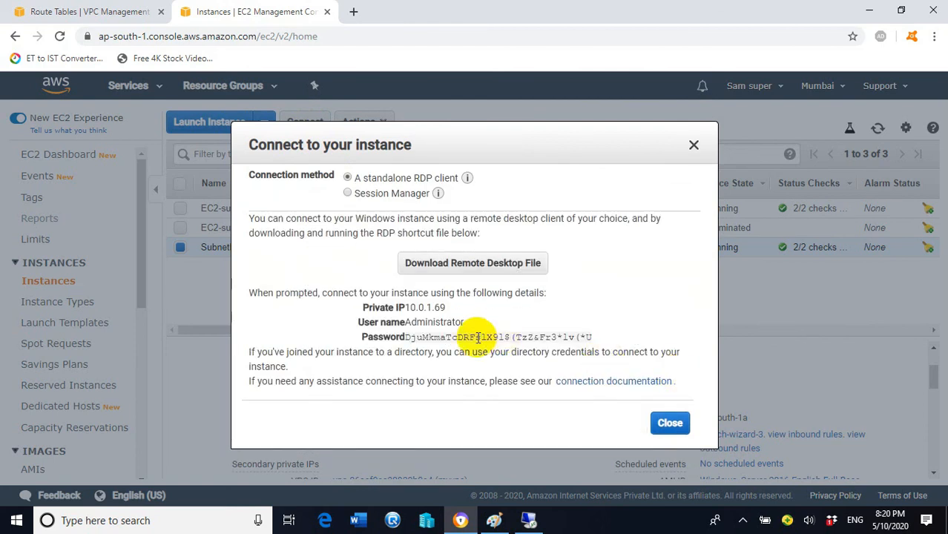
pyautogui.click(593, 339)
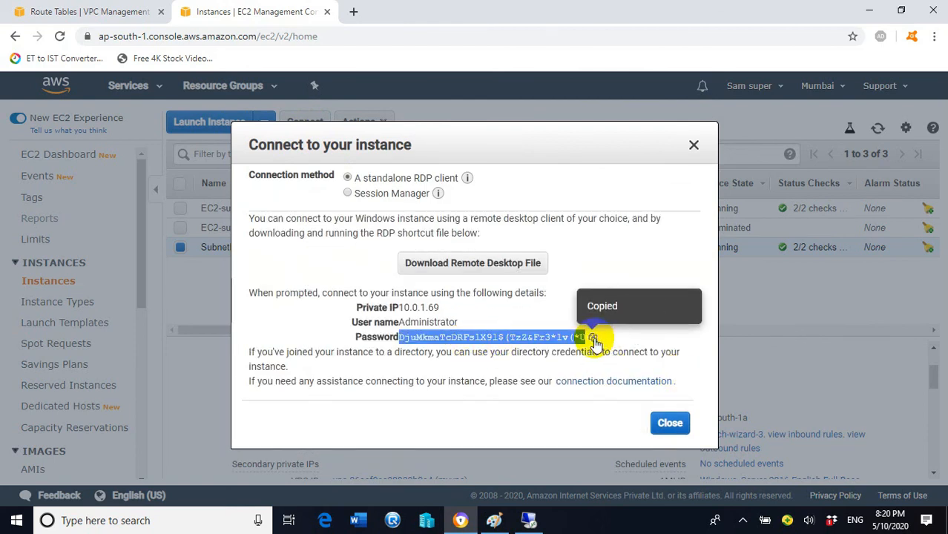
pyautogui.click(528, 520)
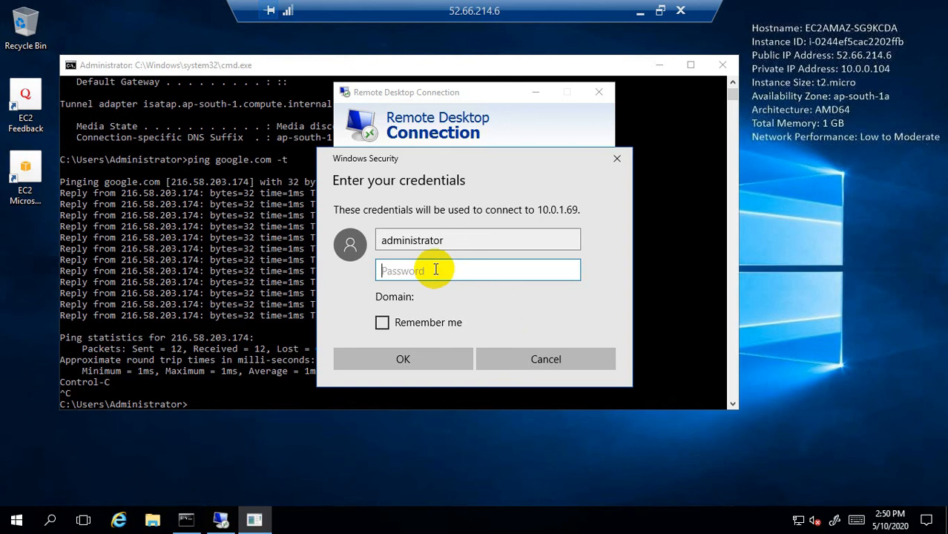
# - Sign in to 10.0.1.69 with the pasted password, accepting the unverified certificate warning
pyautogui.hotkey('ctrl', 'v')
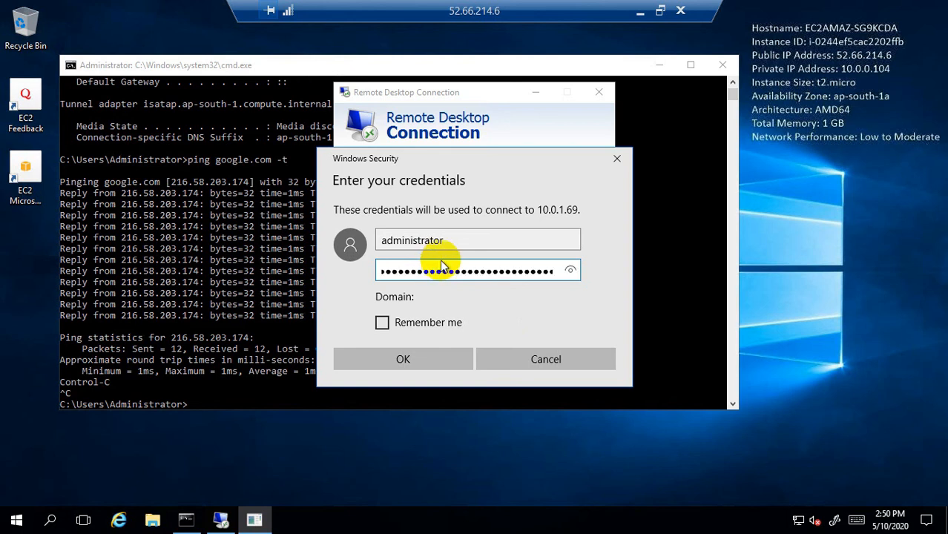
pyautogui.click(447, 355)
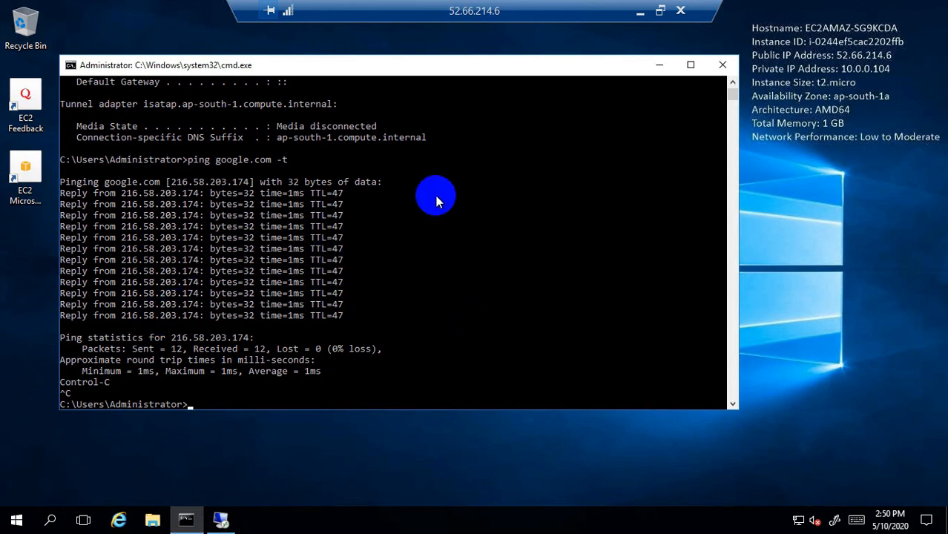
pyautogui.click(224, 521)
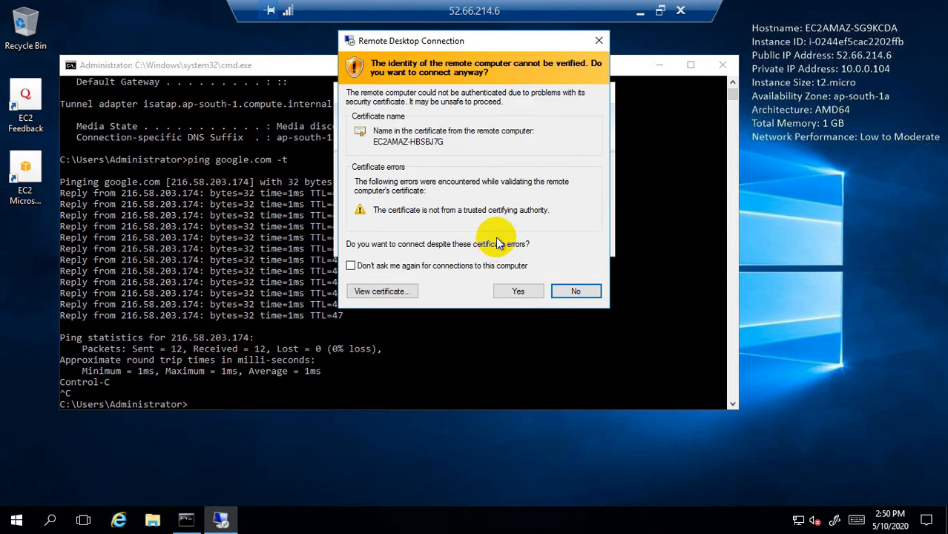
pyautogui.click(519, 292)
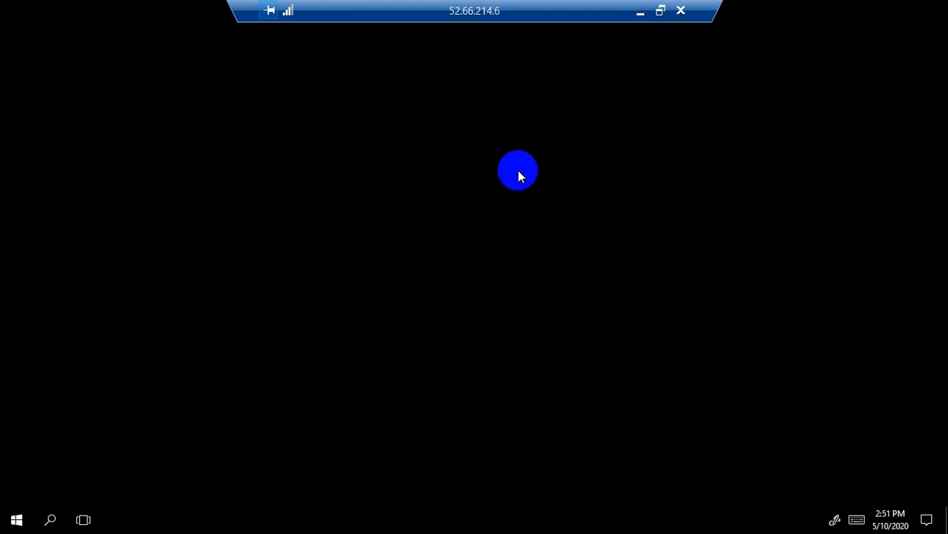
# - Run ipconfig in cmd on SubnetB-EC2: IPv4 10.0.1.69, mask 255.255.255.0, gateway 10.0.1.1
pyautogui.rightClick(17, 519)
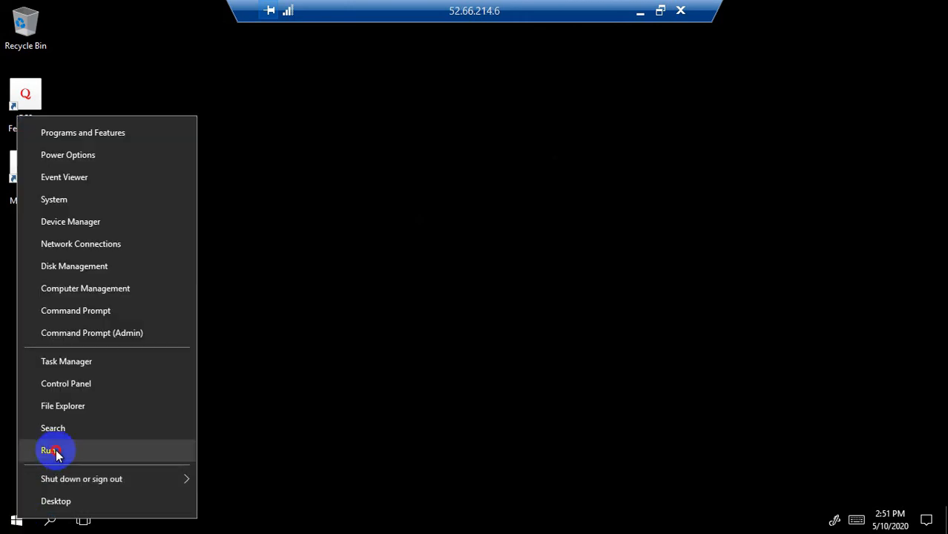
pyautogui.click(55, 451)
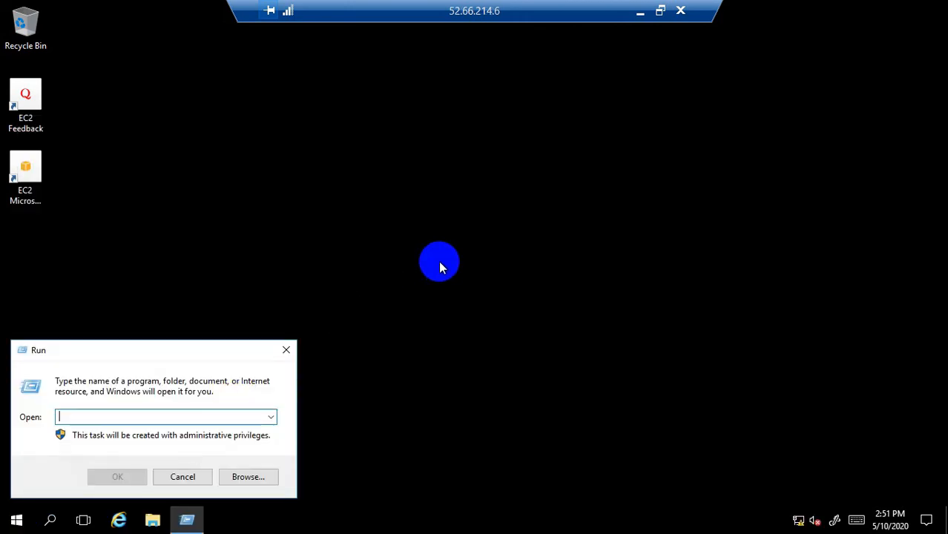
pyautogui.write('cmd')
pyautogui.press('Escape')
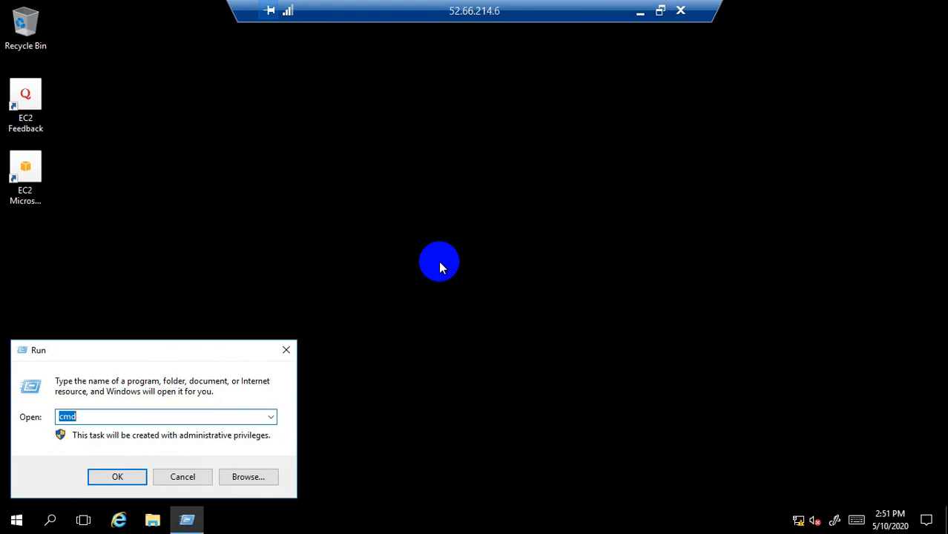
pyautogui.click(123, 417)
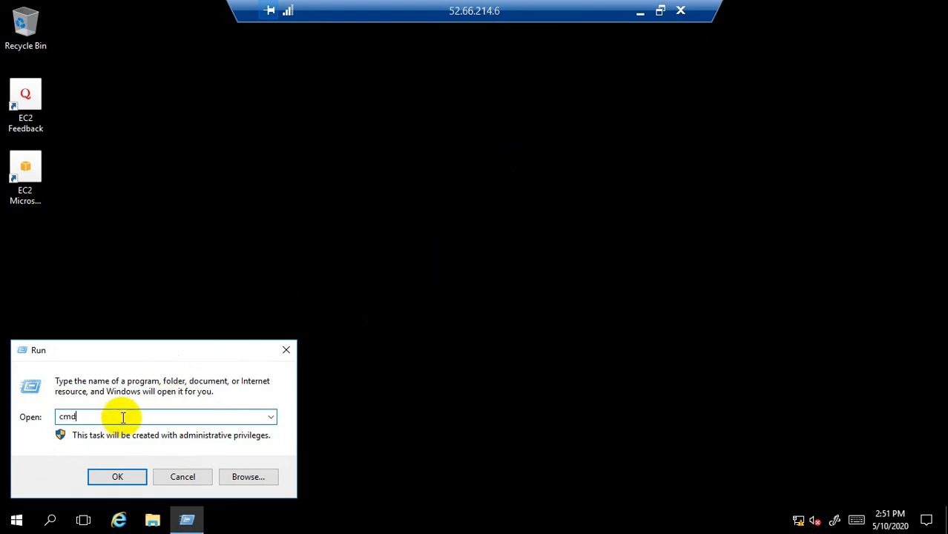
pyautogui.press('Return')
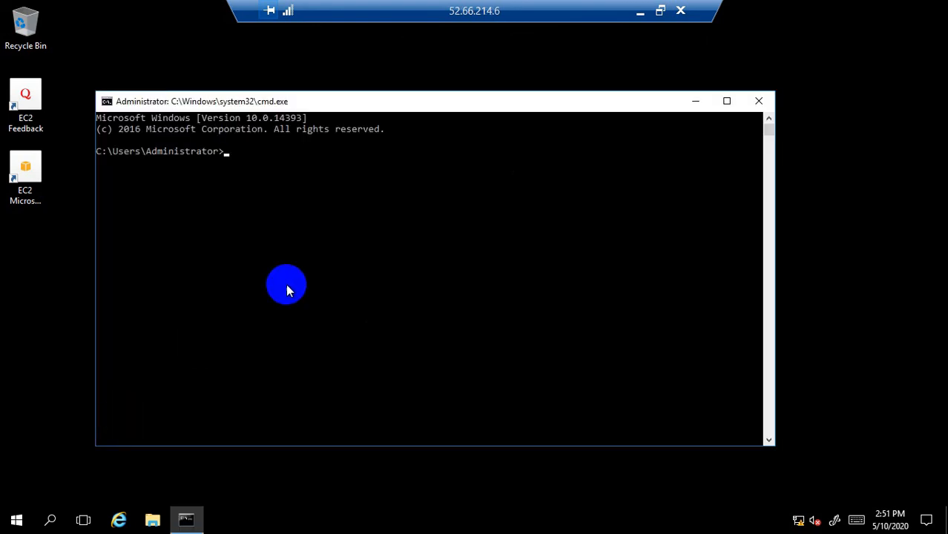
pyautogui.write('ipconfig')
pyautogui.press('Return')
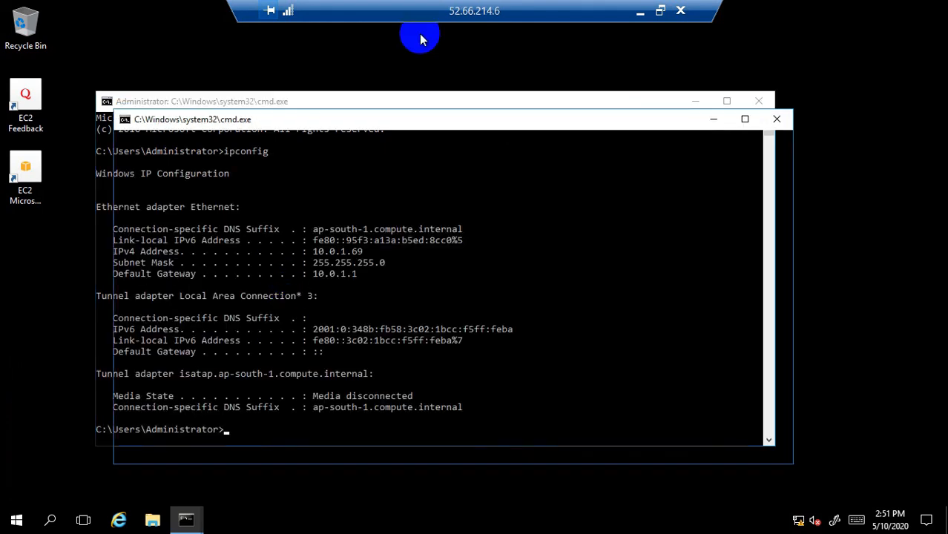
# - Reposition the command prompt window and start entering ping google.com -t
pyautogui.click(711, 119)
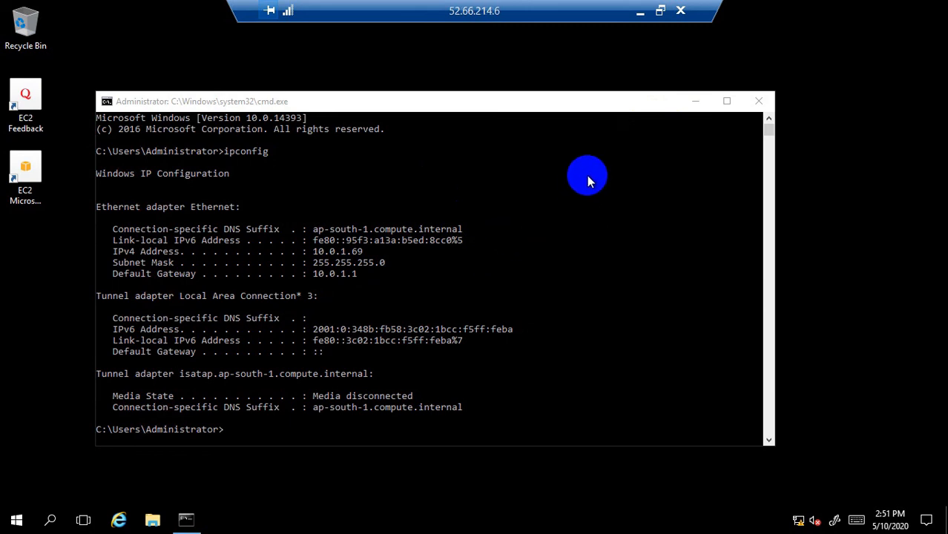
pyautogui.click(672, 120)
pyautogui.moveTo(625, 97); pyautogui.dragTo(587, 96)
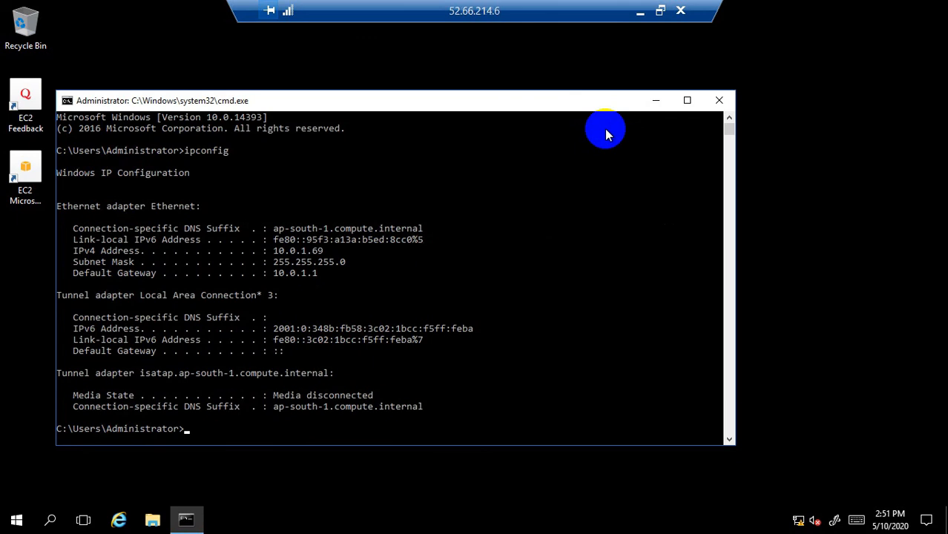
pyautogui.moveTo(609, 101); pyautogui.dragTo(685, 89)
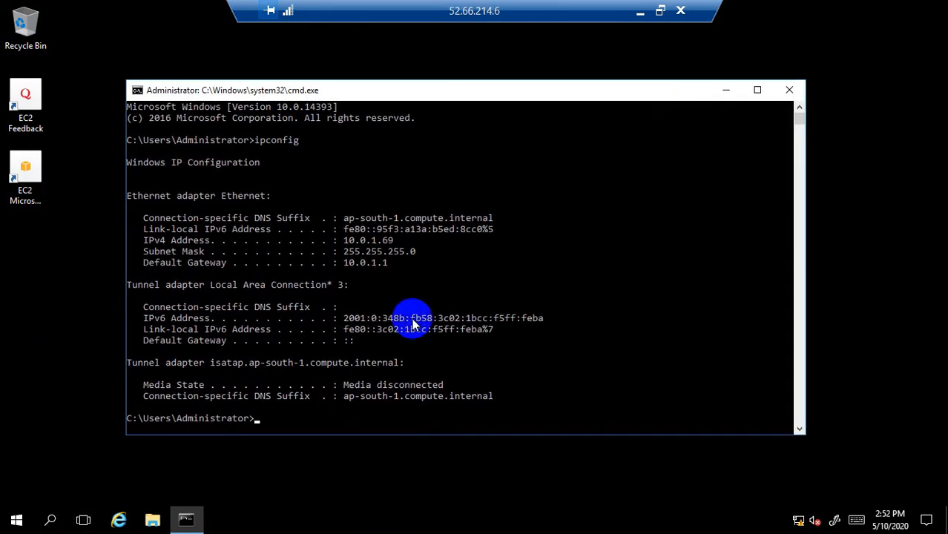
pyautogui.click(379, 407)
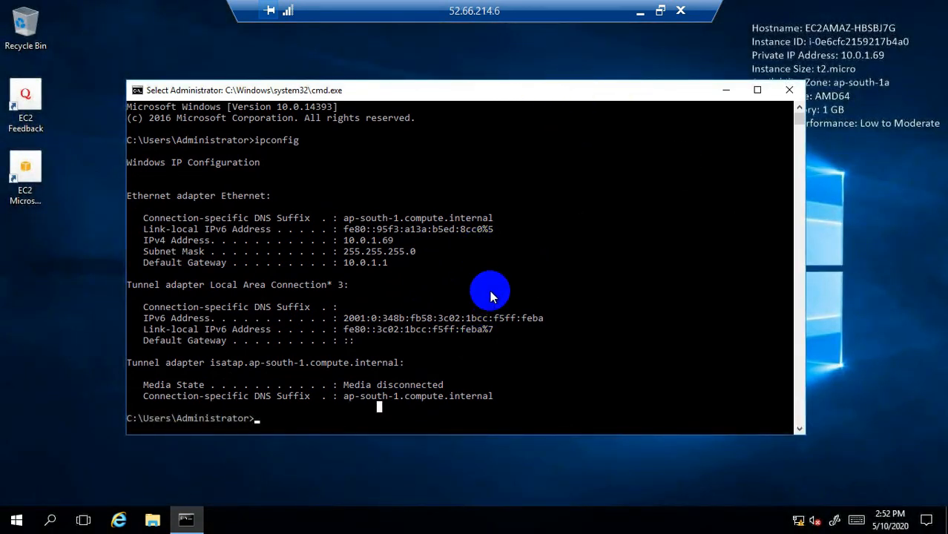
pyautogui.click(340, 428)
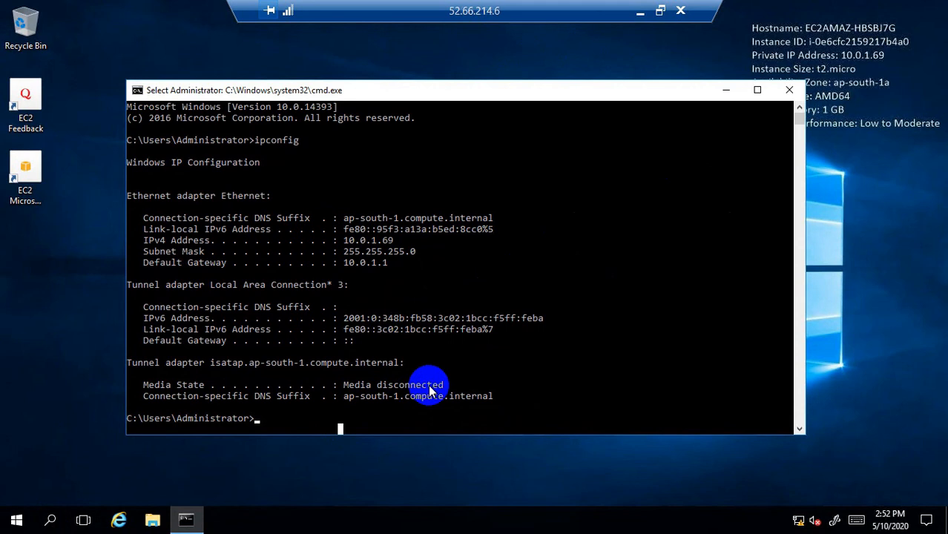
pyautogui.write('ping google.com -t')
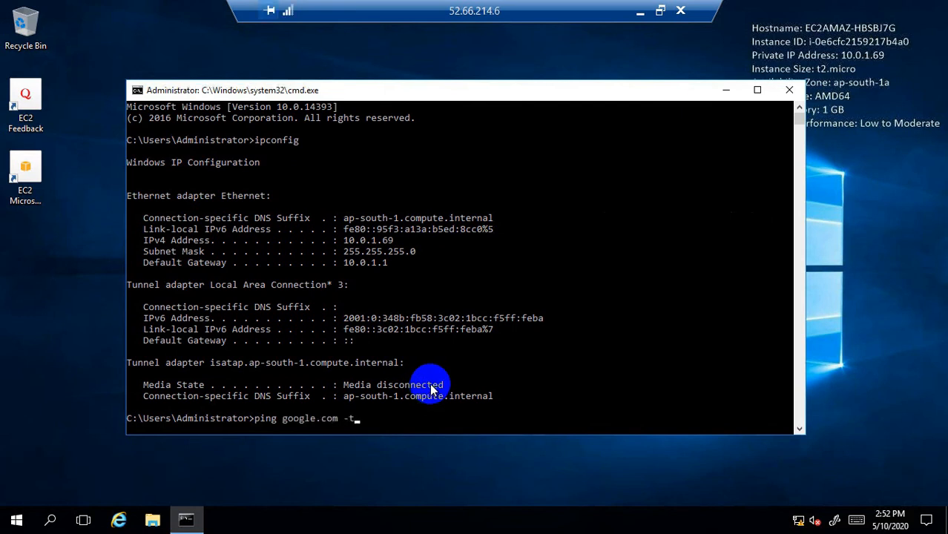
# - Run the continuous ping to google.com (172.217.166.46); every request times out
pyautogui.press('Return')
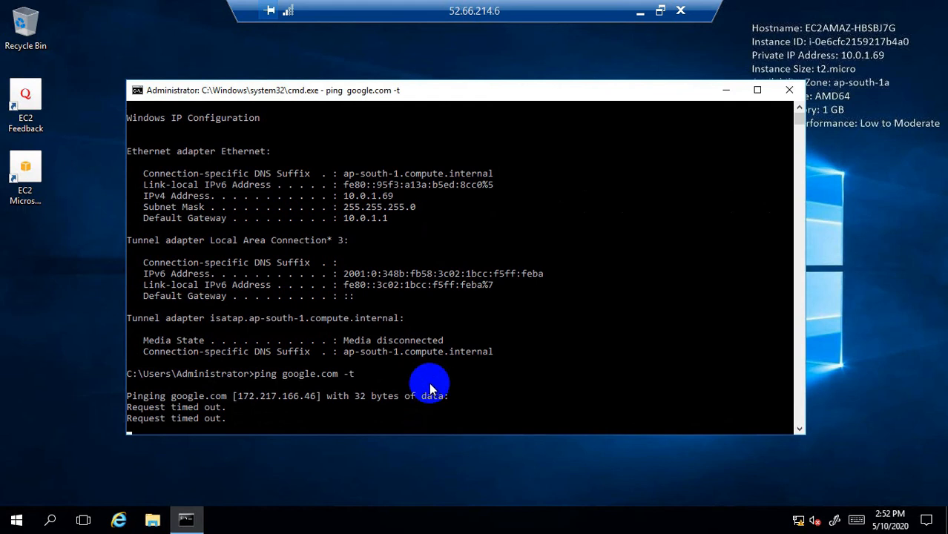
pyautogui.click(561, 95)
pyautogui.moveTo(561, 95); pyautogui.dragTo(521, 120)
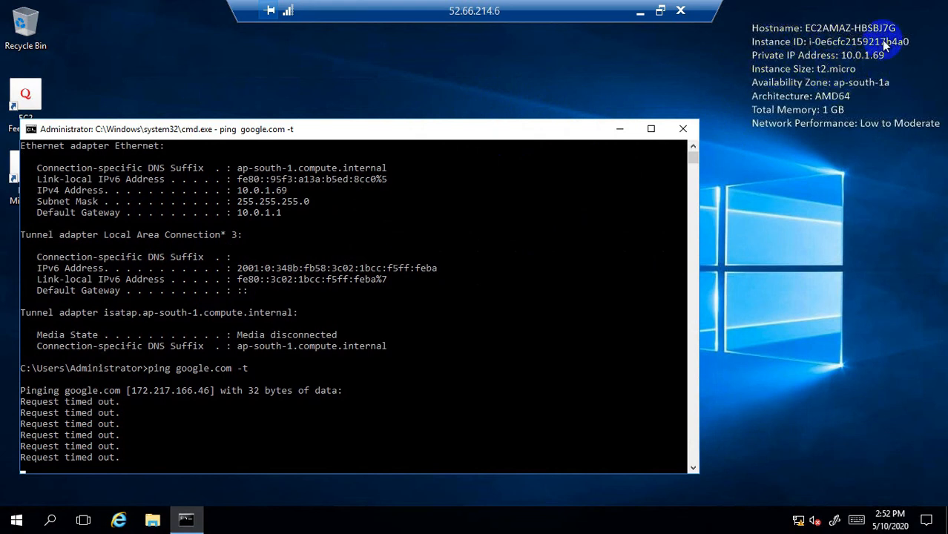
pyautogui.moveTo(476, 127); pyautogui.dragTo(549, 120)
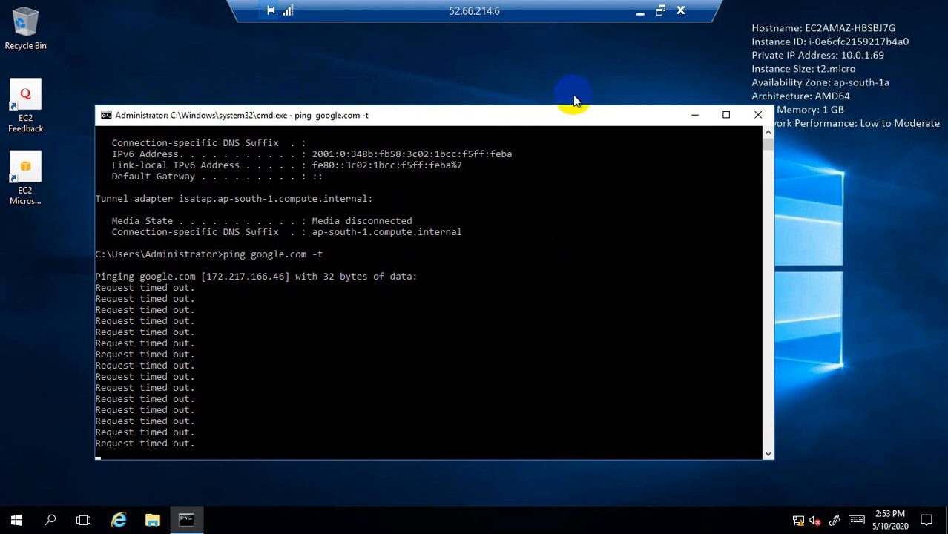
# - Minimize the RDP session, deselect Route-B, and go to the still-empty NAT Gateways list
pyautogui.click(640, 15)
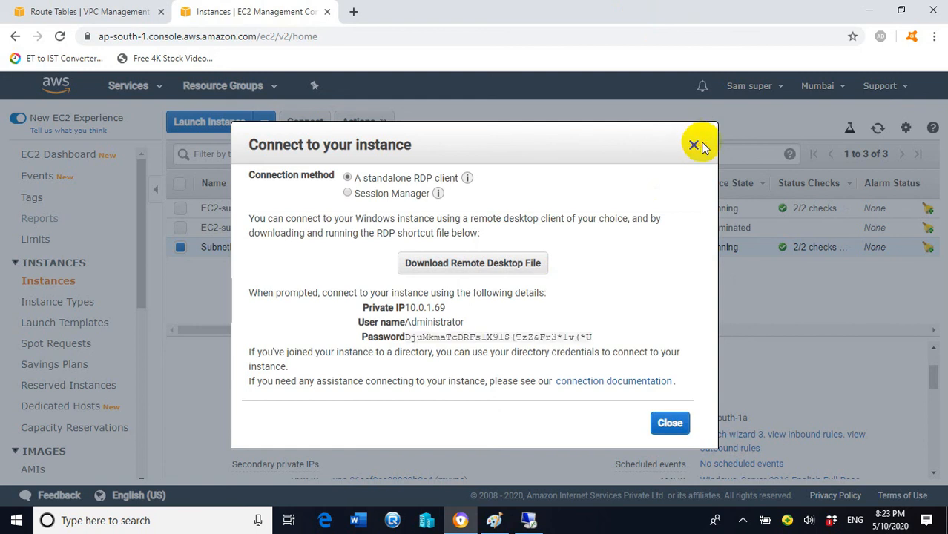
pyautogui.click(67, 11)
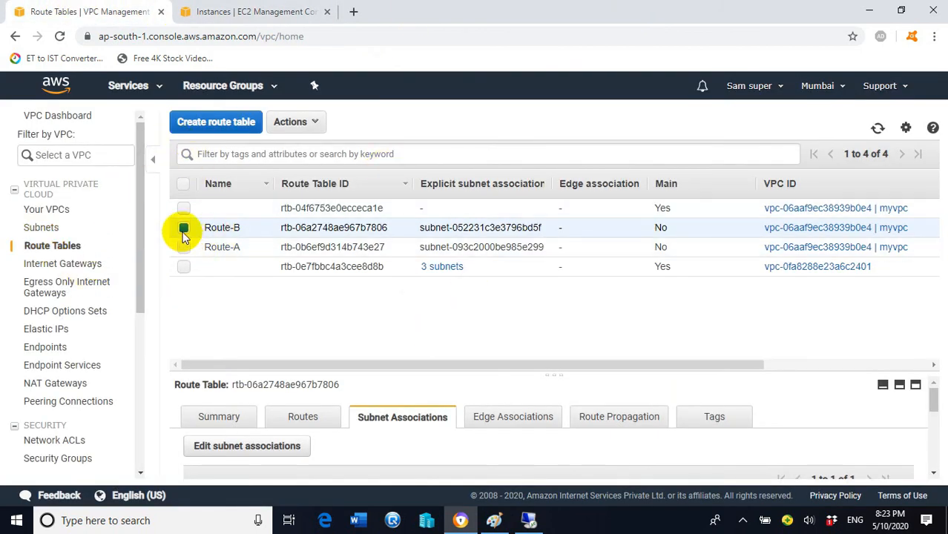
pyautogui.click(183, 229)
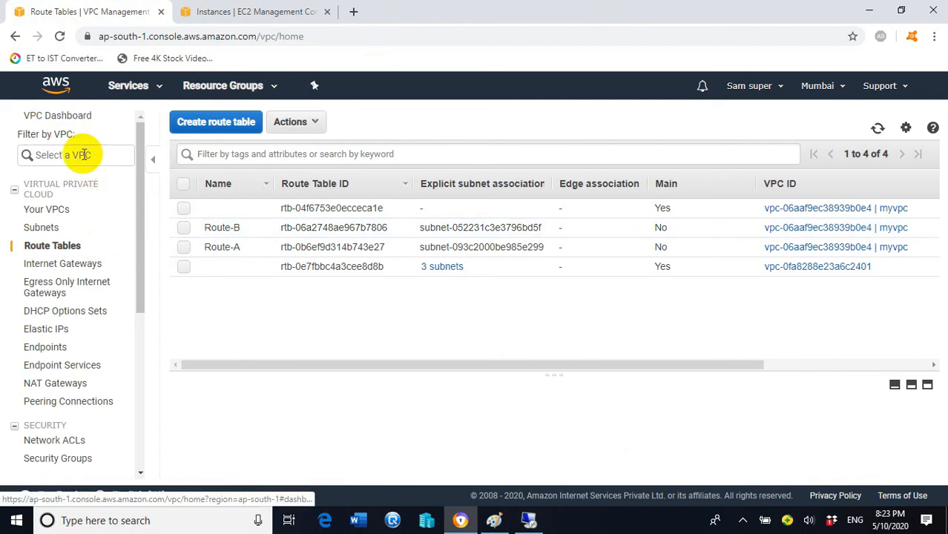
pyautogui.moveTo(144, 184); pyautogui.dragTo(141, 154)
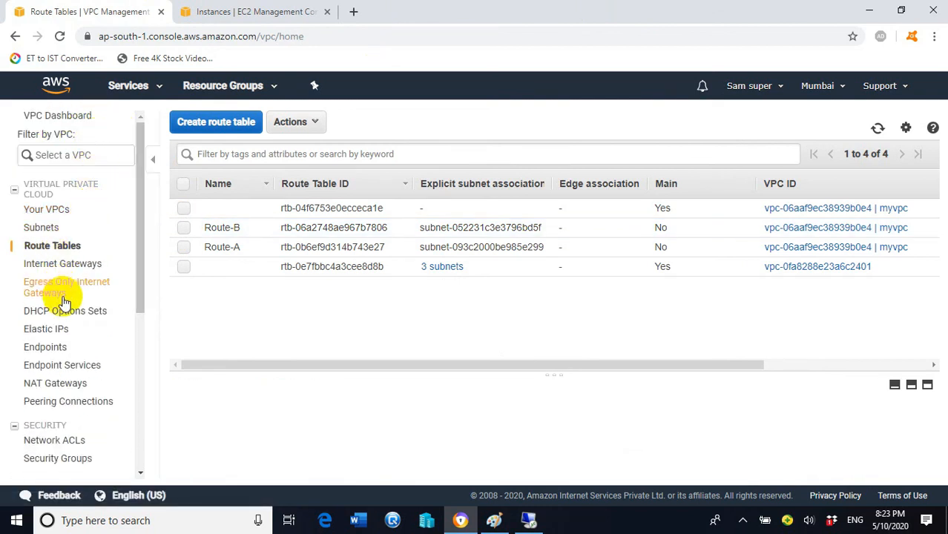
pyautogui.click(55, 383)
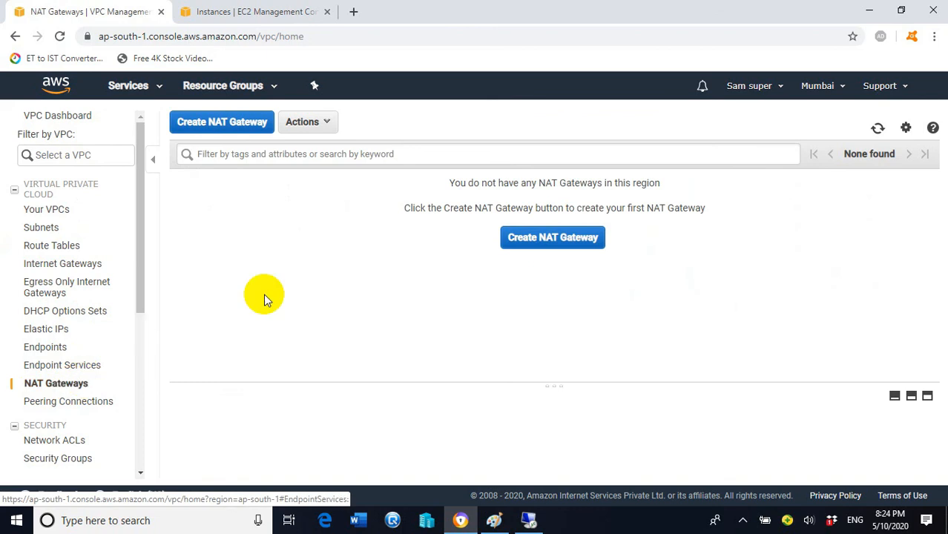
# - Start creating a new NAT gateway from the NAT Gateways page
pyautogui.click(563, 239)
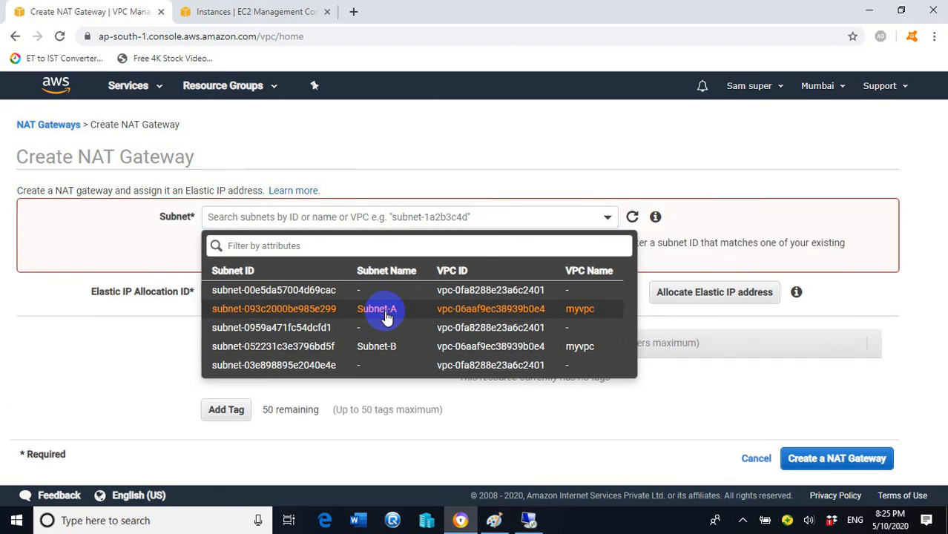
# - Create a NAT gateway in Subnet-A with newly allocated Elastic IP 3.7.169.37
pyautogui.click(378, 315)
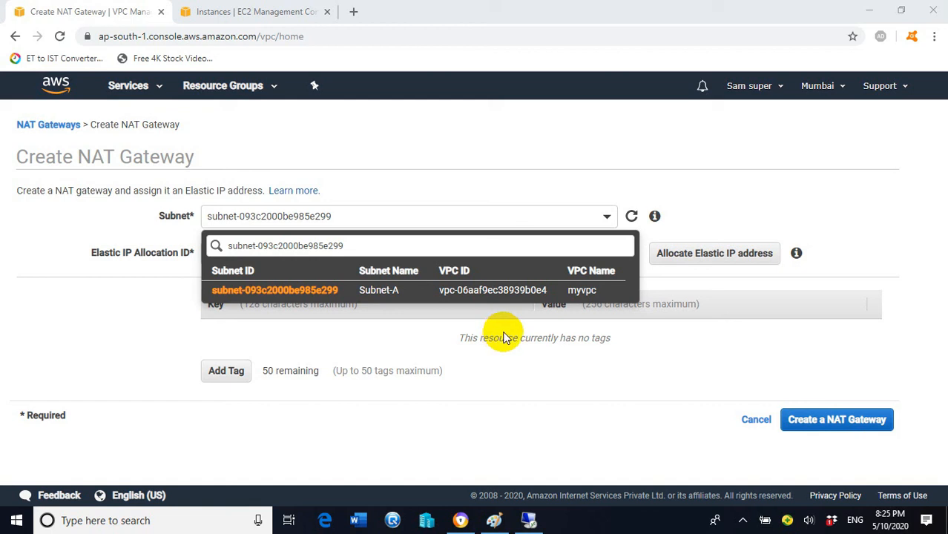
pyautogui.click(585, 292)
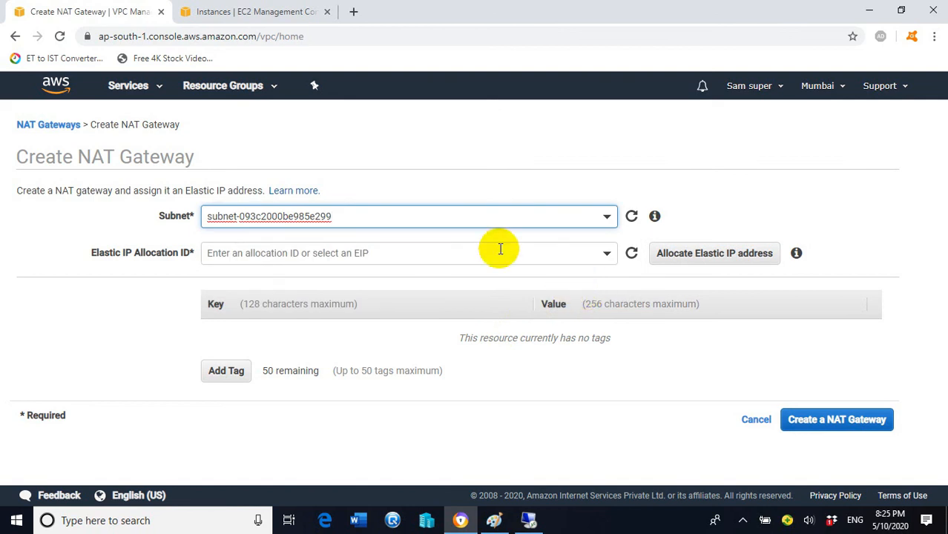
pyautogui.click(608, 216)
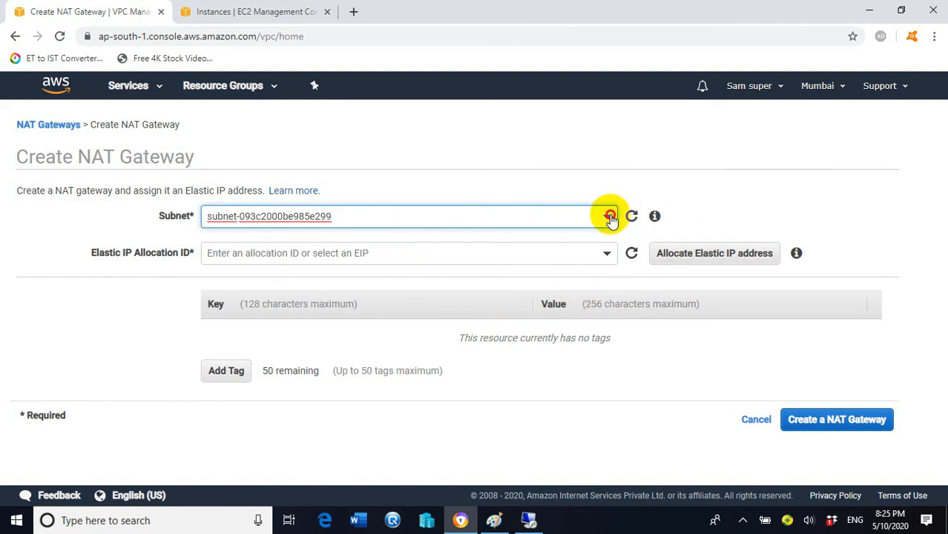
pyautogui.click(497, 308)
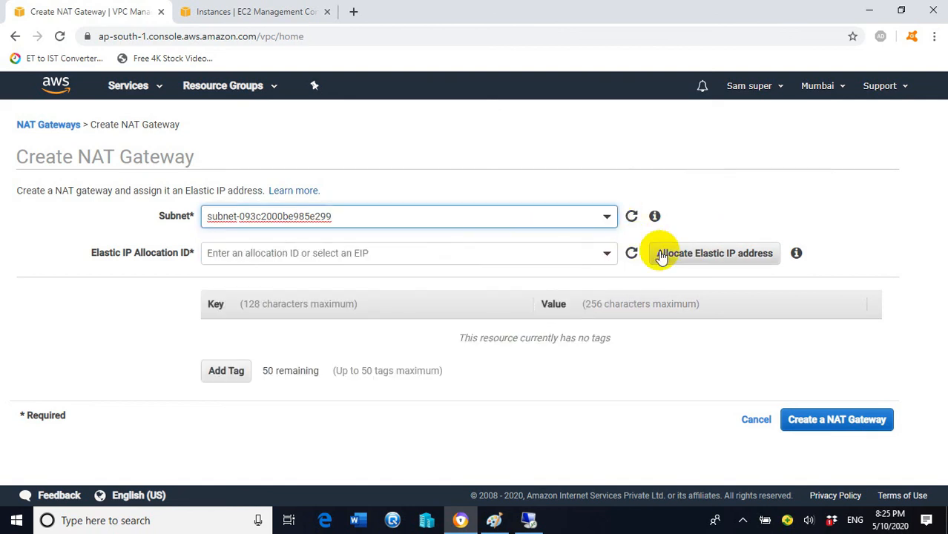
pyautogui.click(607, 254)
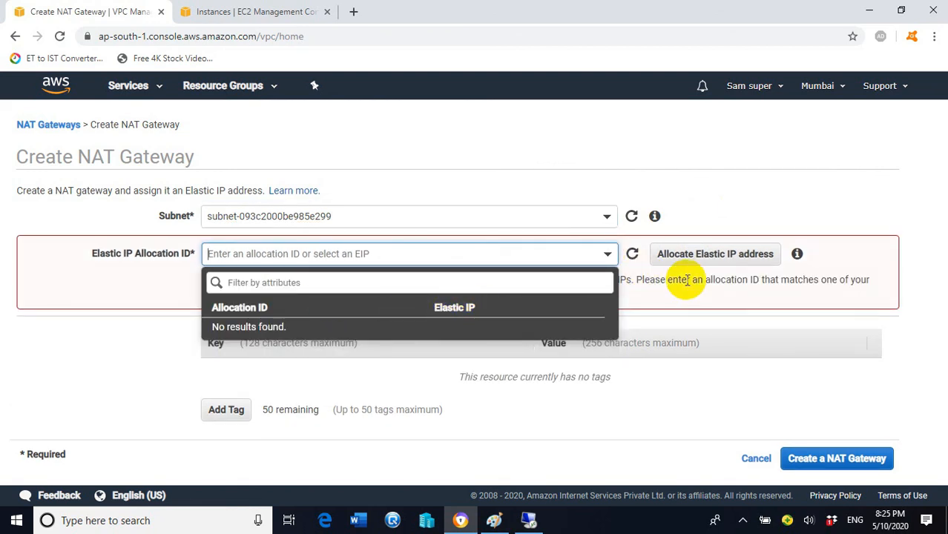
pyautogui.click(731, 259)
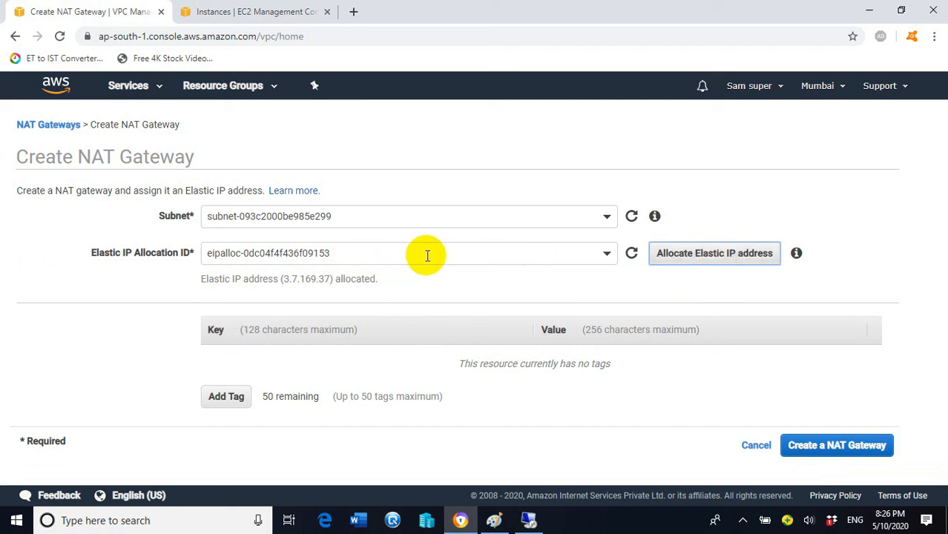
pyautogui.click(843, 447)
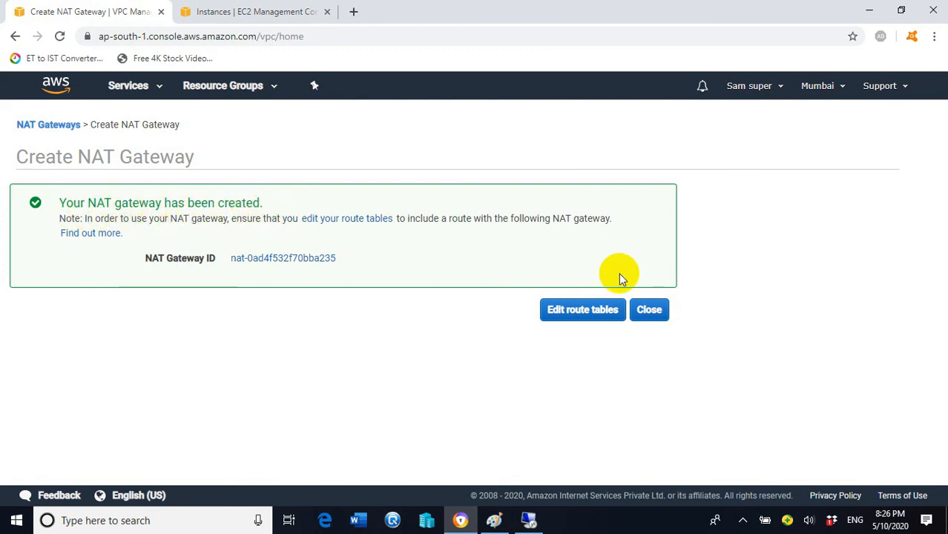
# - Confirm nat-0ad4f532f70bba235 is listed as pending with private IP 10.0.0.107
pyautogui.click(649, 310)
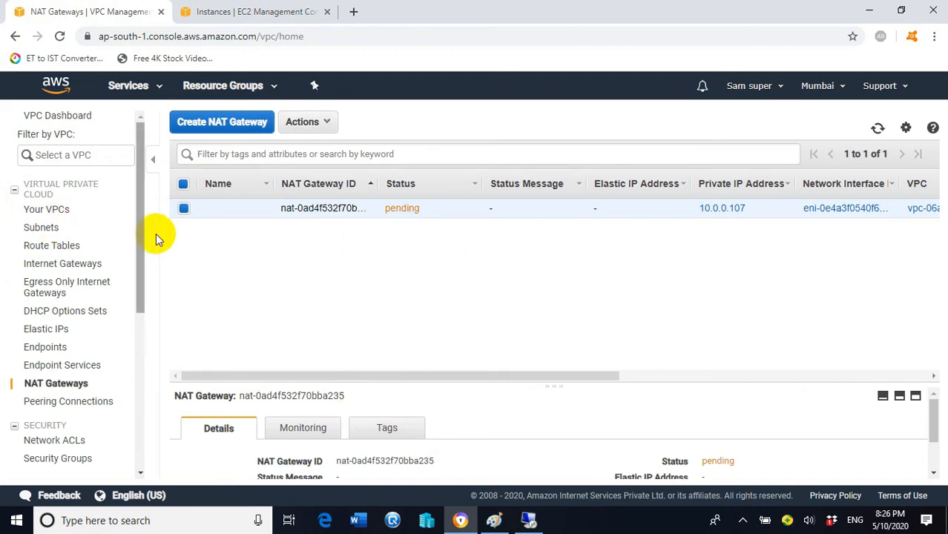
pyautogui.moveTo(137, 234); pyautogui.dragTo(147, 289)
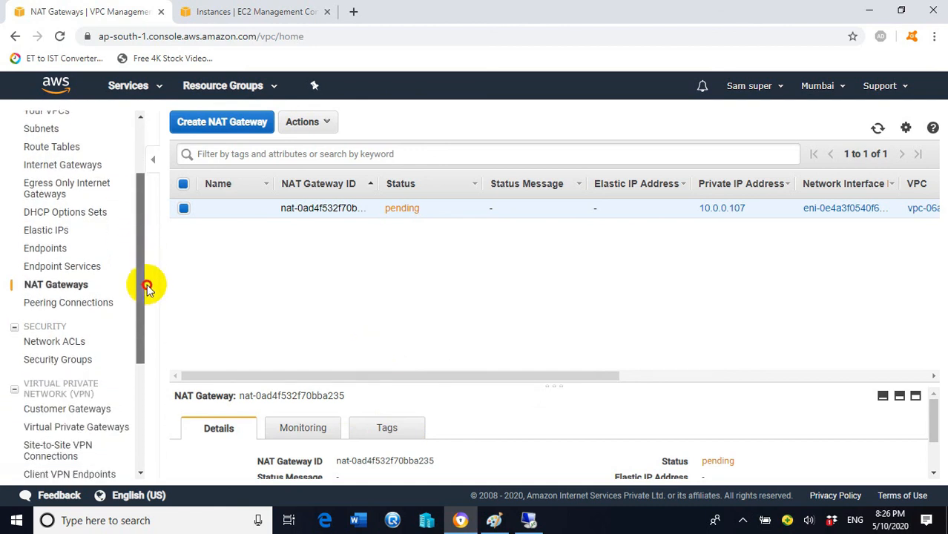
pyautogui.moveTo(260, 214)
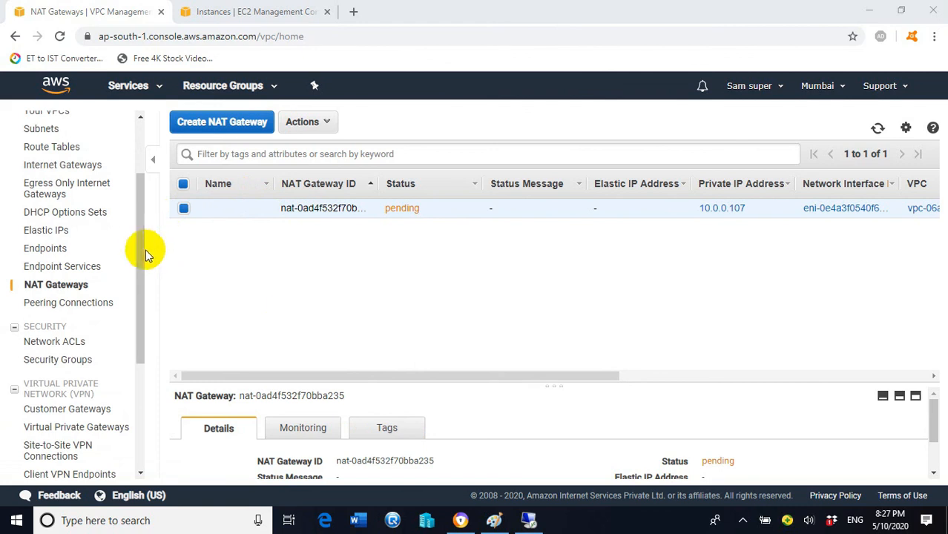
pyautogui.moveTo(145, 249); pyautogui.dragTo(149, 207)
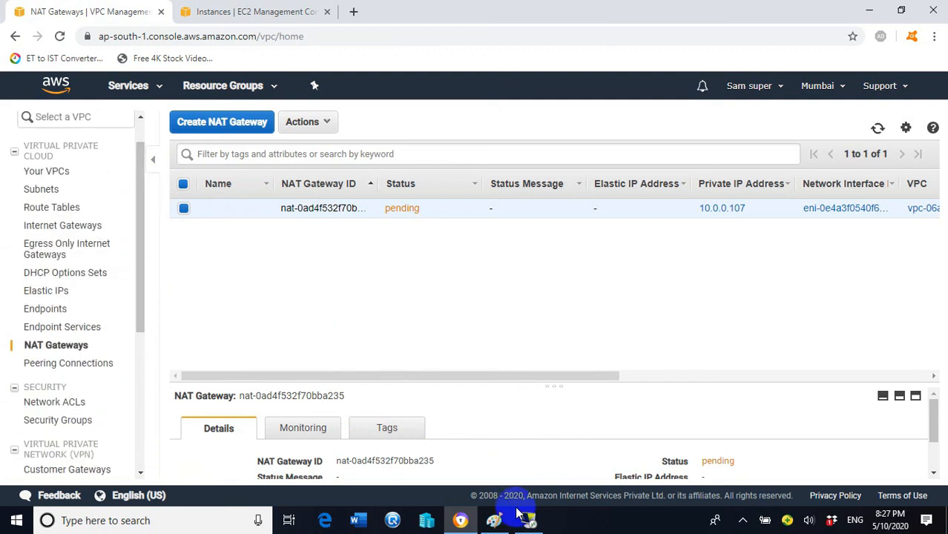
pyautogui.click(494, 519)
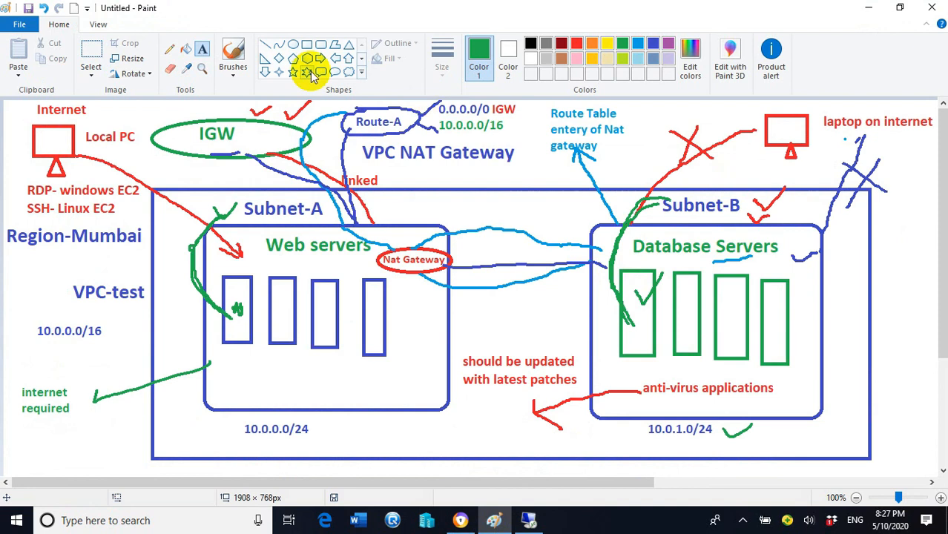
# - Circle and tick the 'Route Table entery of Nat gateway' note in green on the diagram
pyautogui.click(169, 49)
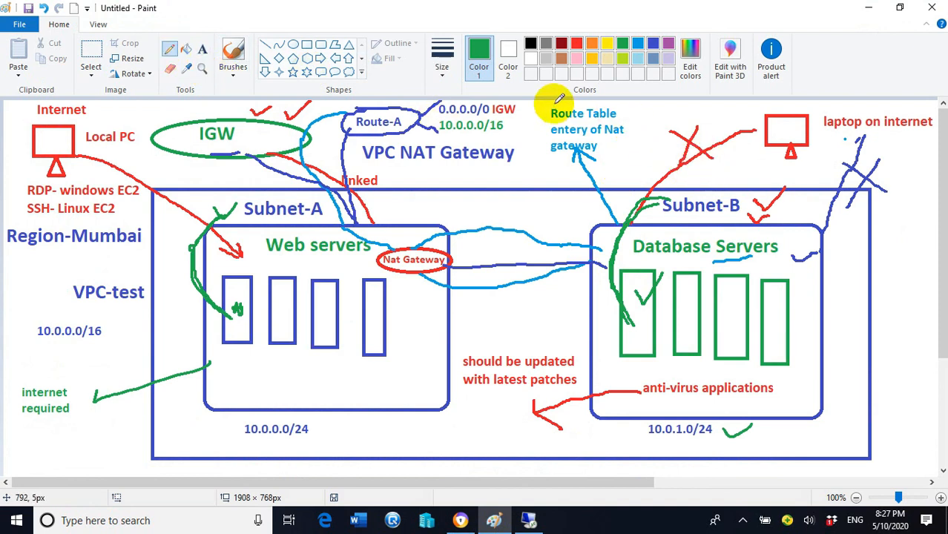
pyautogui.moveTo(535, 117)
pyautogui.mouseDown()
pyautogui.moveTo(598, 159)
pyautogui.moveTo(568, 91)
pyautogui.moveTo(598, 148)
pyautogui.moveTo(588, 171)
pyautogui.mouseUp()
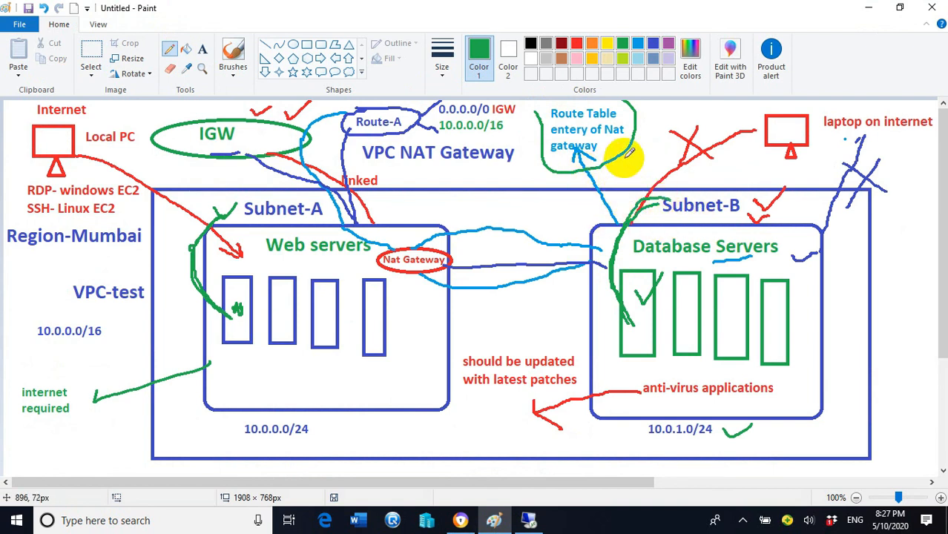
pyautogui.moveTo(610, 141); pyautogui.dragTo(647, 133)
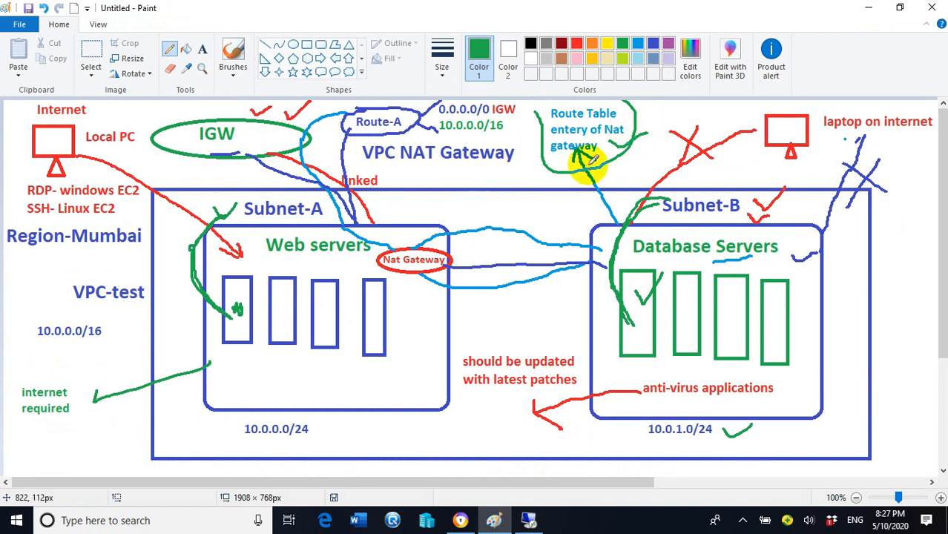
pyautogui.click(465, 521)
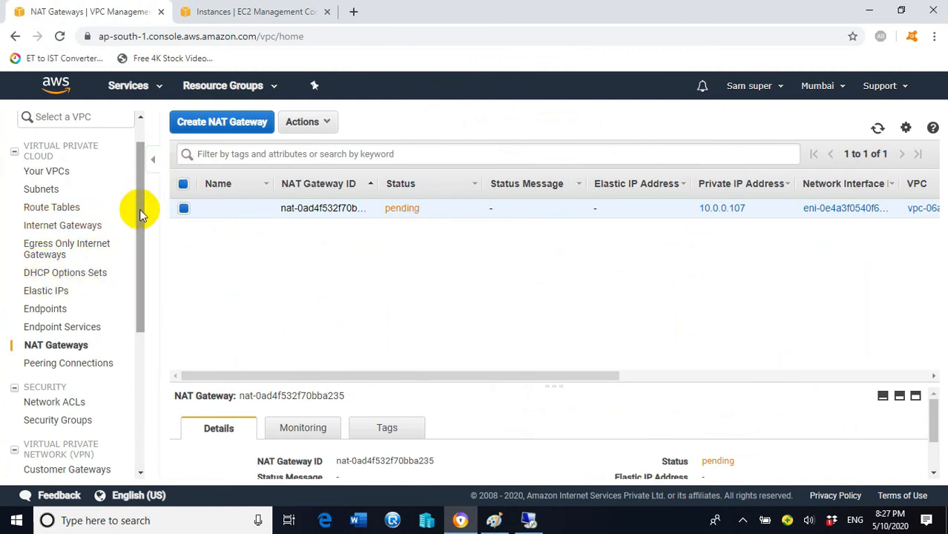
# - Select the Route-B route table and view its current routes
pyautogui.moveTo(141, 207)
pyautogui.mouseDown()
pyautogui.moveTo(145, 231)
pyautogui.moveTo(142, 193)
pyautogui.mouseUp()
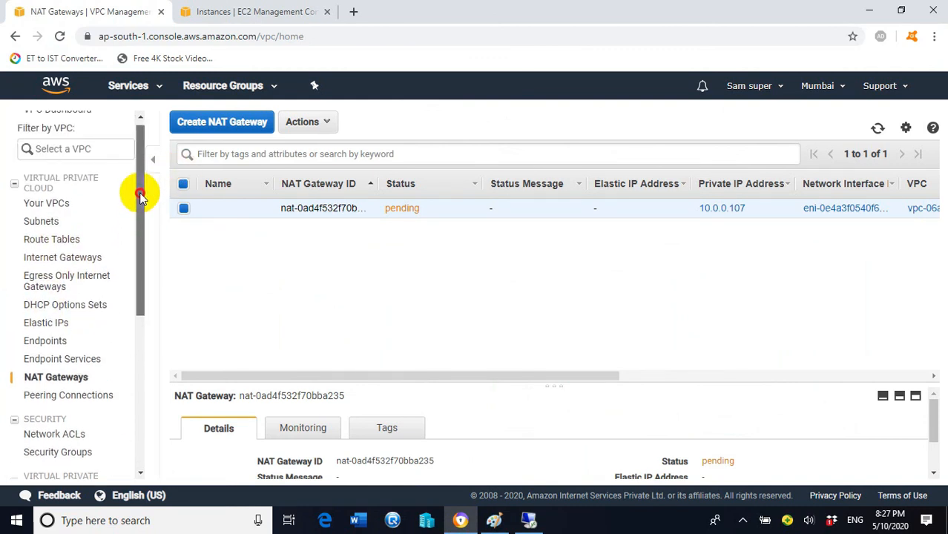
pyautogui.click(43, 244)
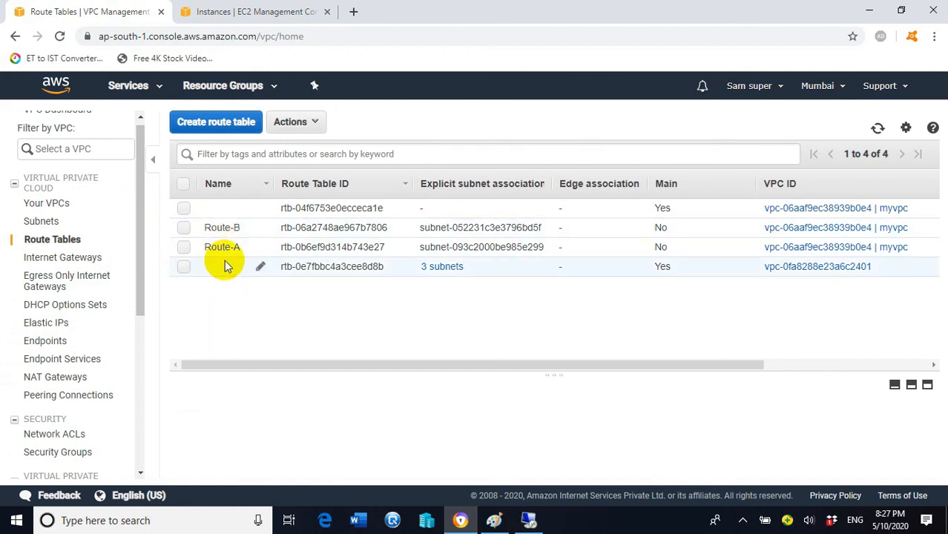
pyautogui.click(184, 229)
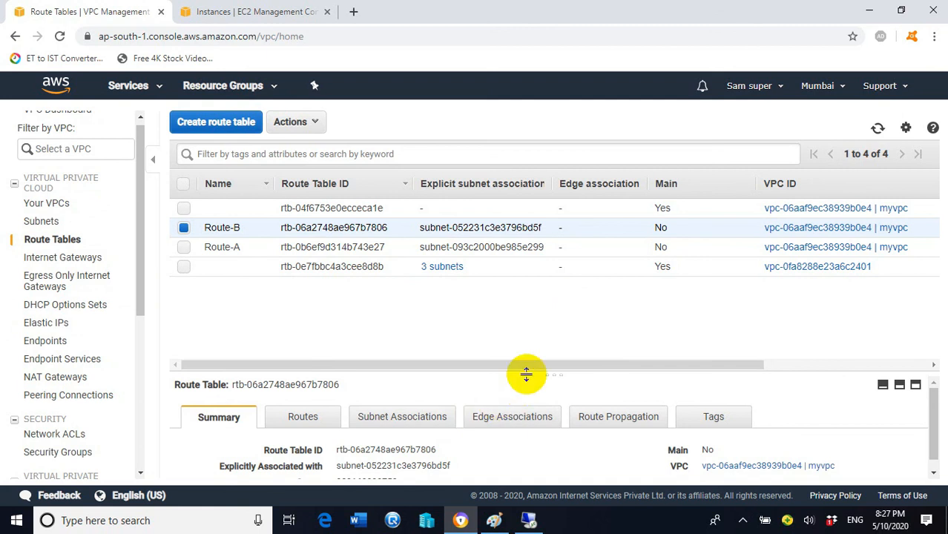
pyautogui.click(307, 422)
# - Add and save a 0.0.0.0/0 route targeting NAT gateway nat-0ad4f532f70bba235
pyautogui.click(232, 458)
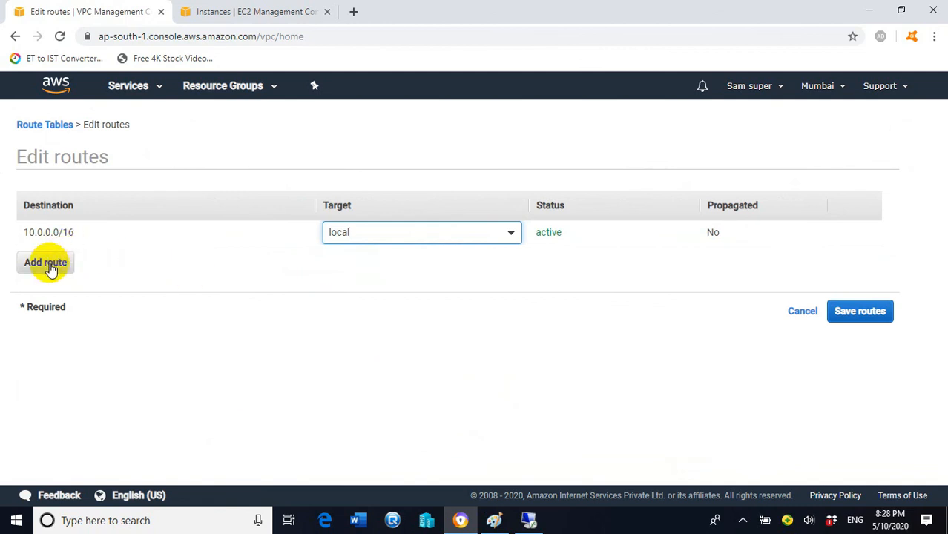
pyautogui.click(50, 268)
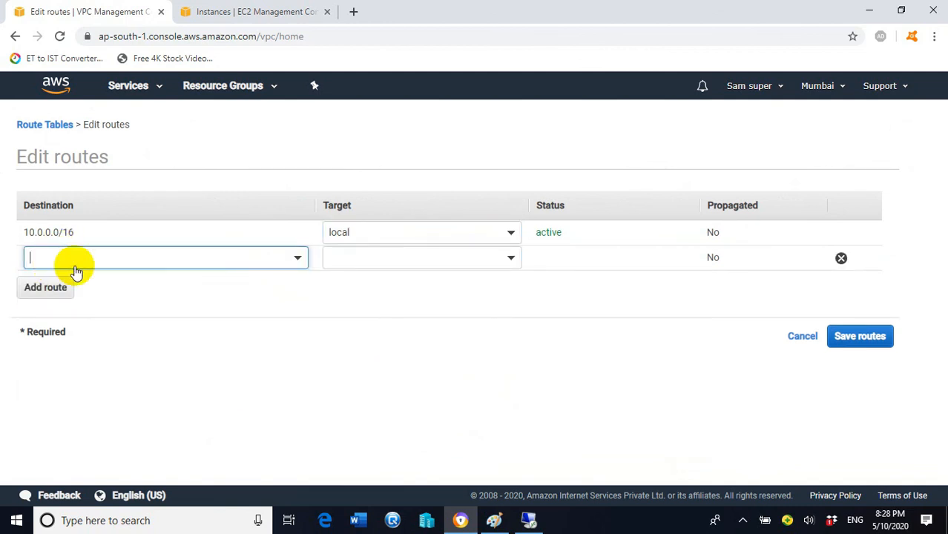
pyautogui.click(91, 257)
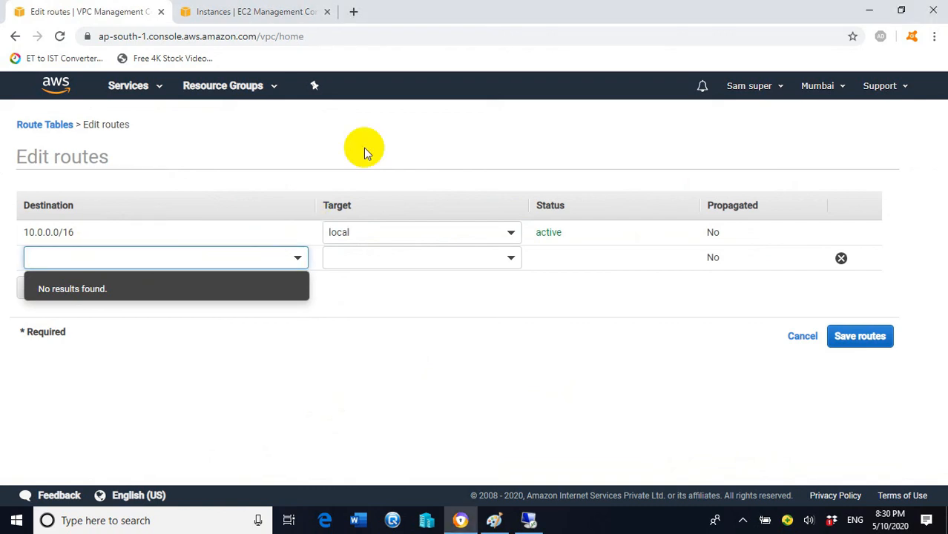
pyautogui.write('.0.0.0/0')
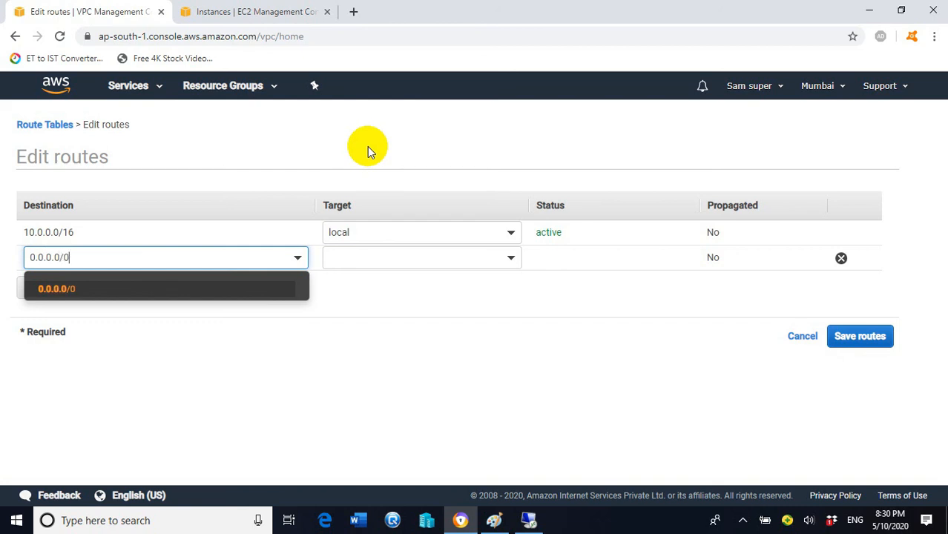
pyautogui.click(471, 258)
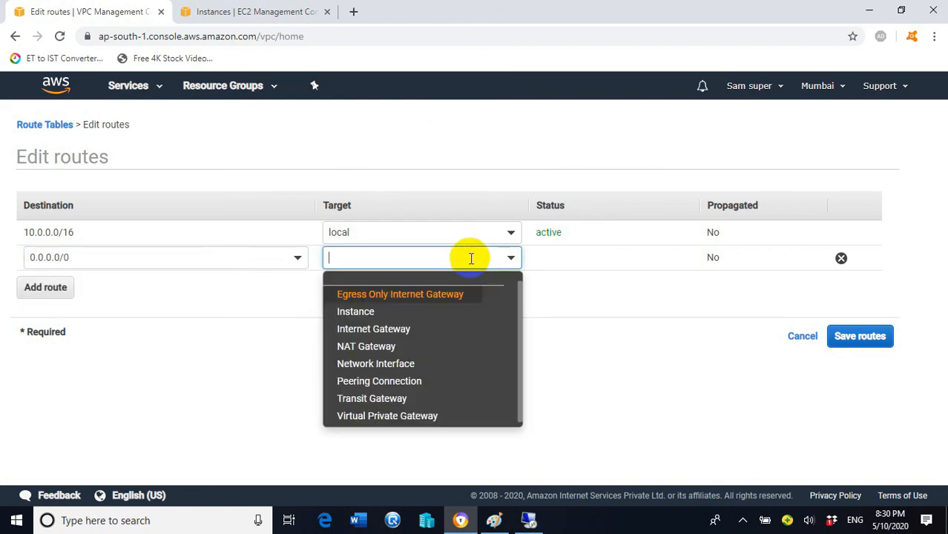
pyautogui.click(376, 354)
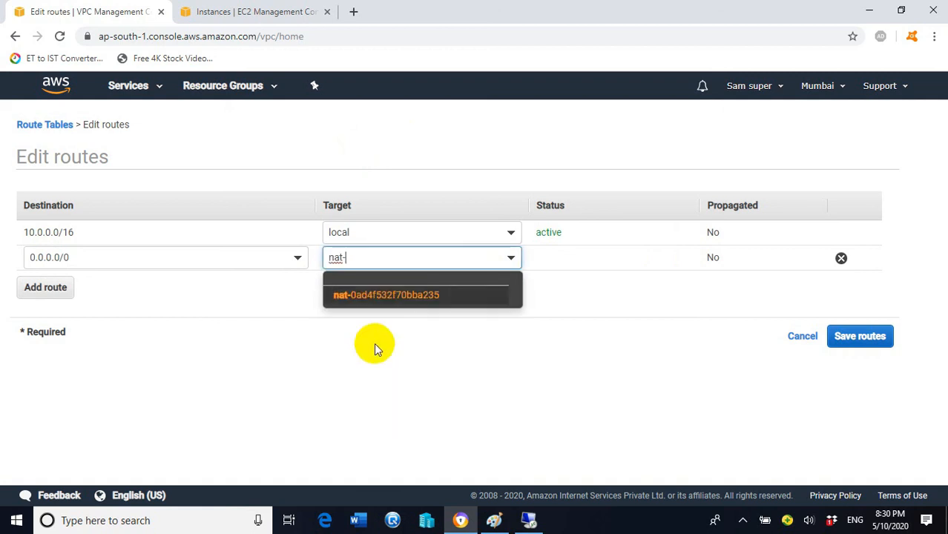
pyautogui.click(407, 299)
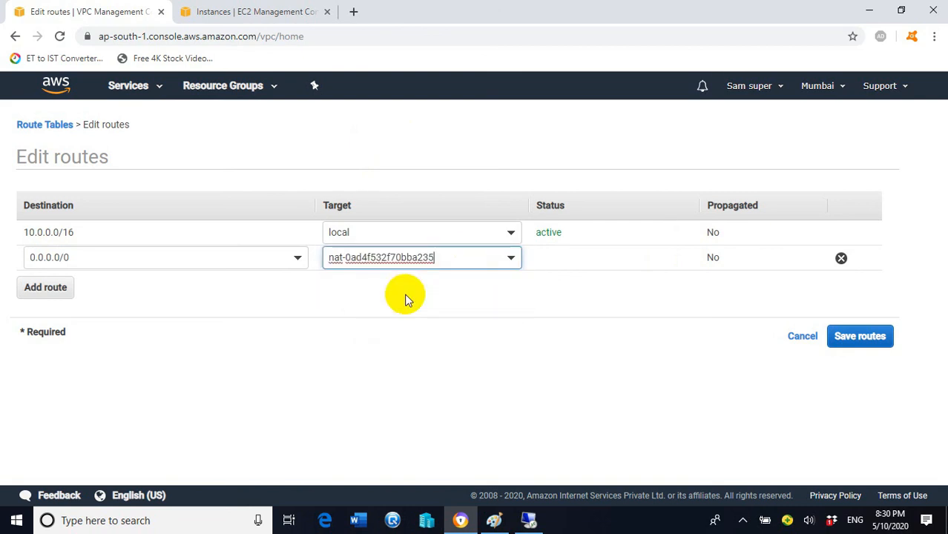
pyautogui.click(867, 342)
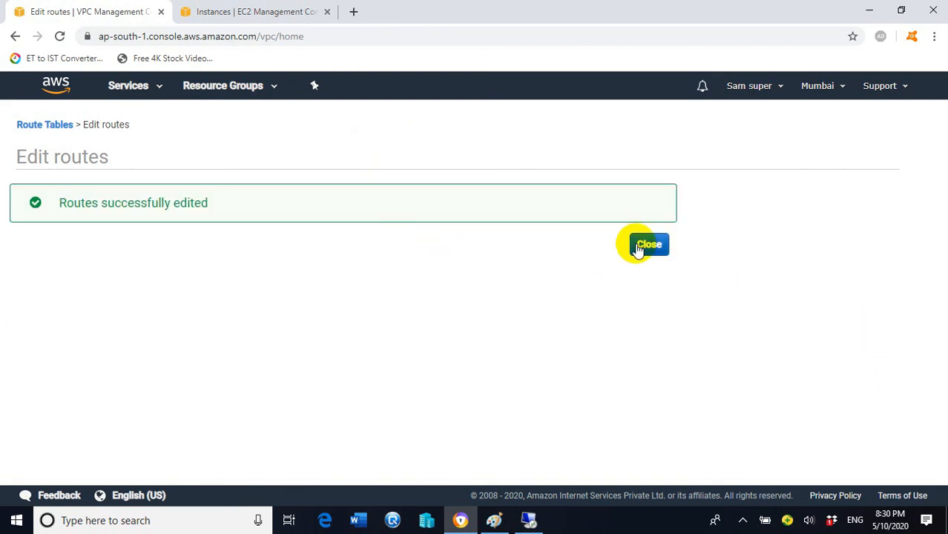
pyautogui.click(642, 247)
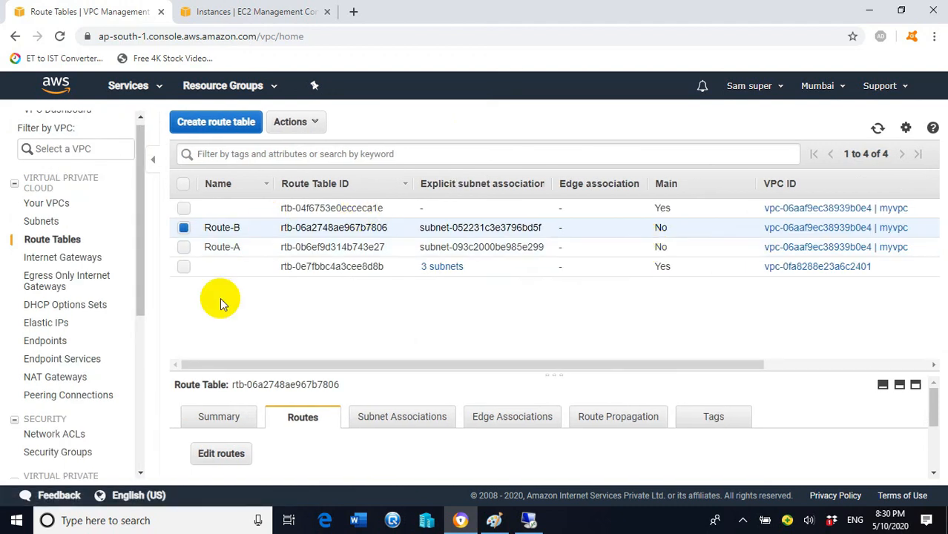
# - Check Elastic IP 3.7.169.37, then confirm nat-0ad4f532f70bba235 now shows status available
pyautogui.click(58, 327)
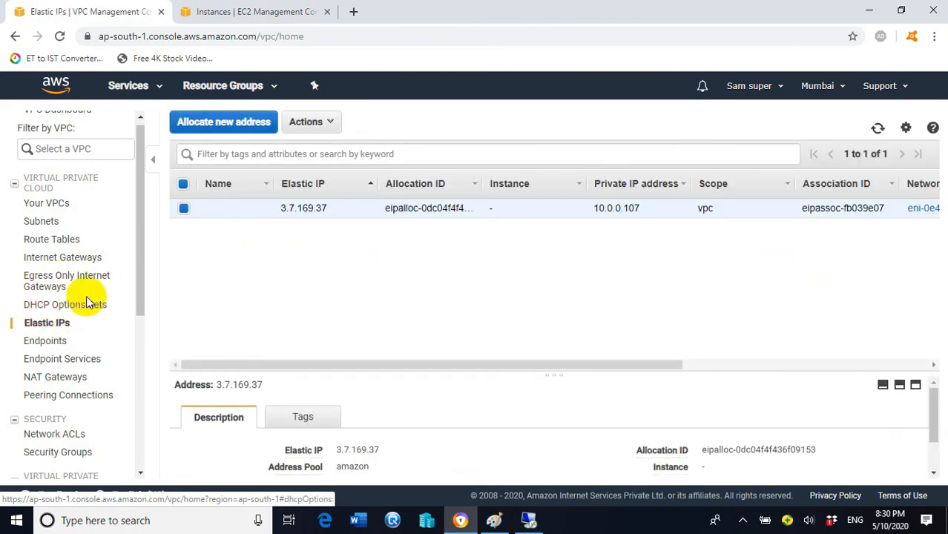
pyautogui.scroll(1, 73, 245)
pyautogui.click(69, 385)
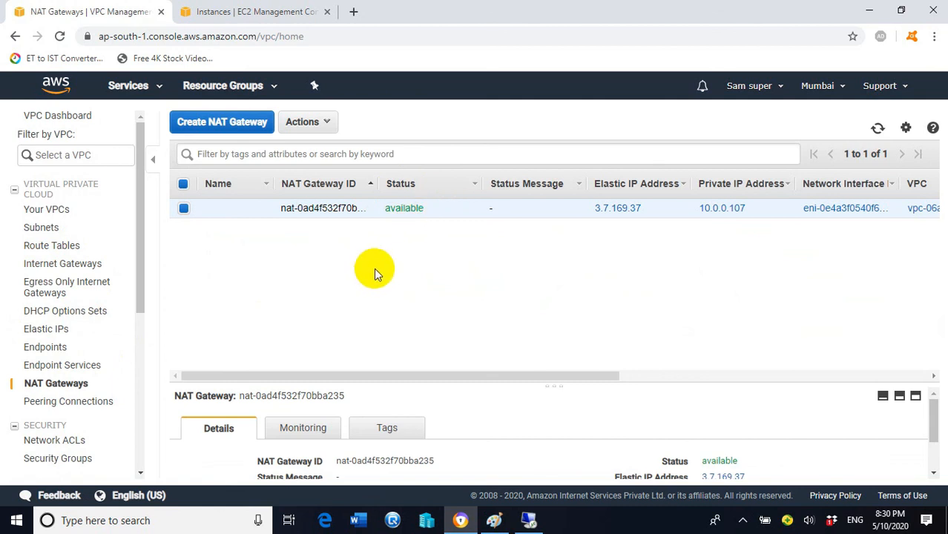
pyautogui.moveTo(528, 523)
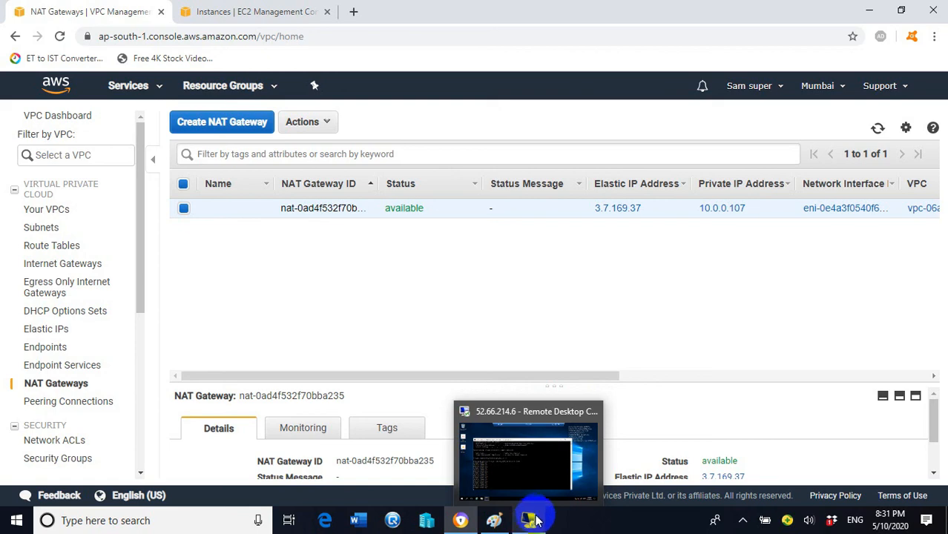
# - Verify the private instance's ping to google.com gets replies from 172.217.166.46, then minimize the session
pyautogui.click(528, 456)
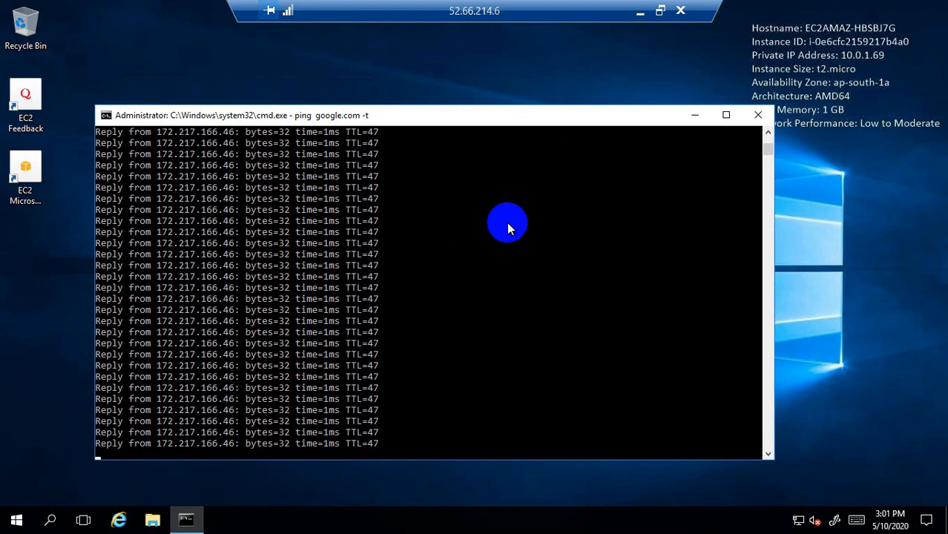
pyautogui.click(639, 10)
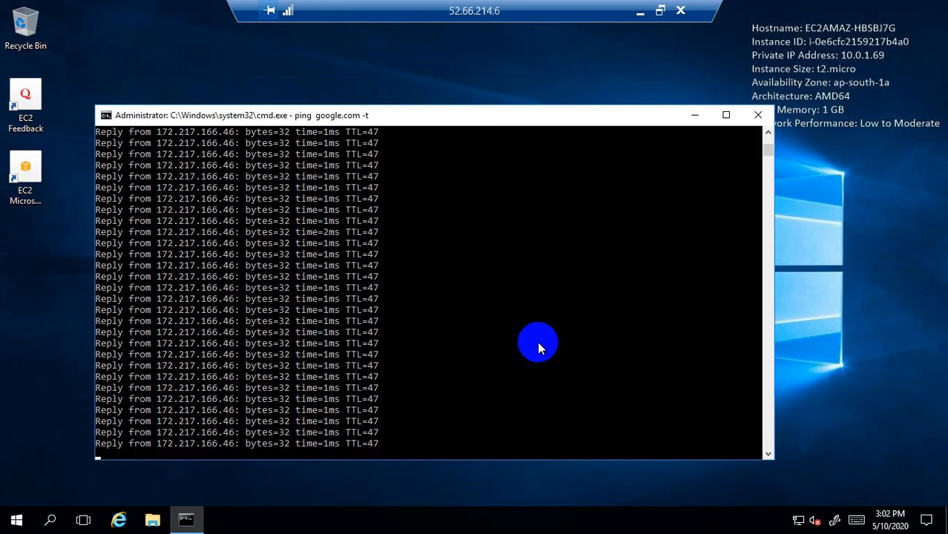
pyautogui.click(639, 10)
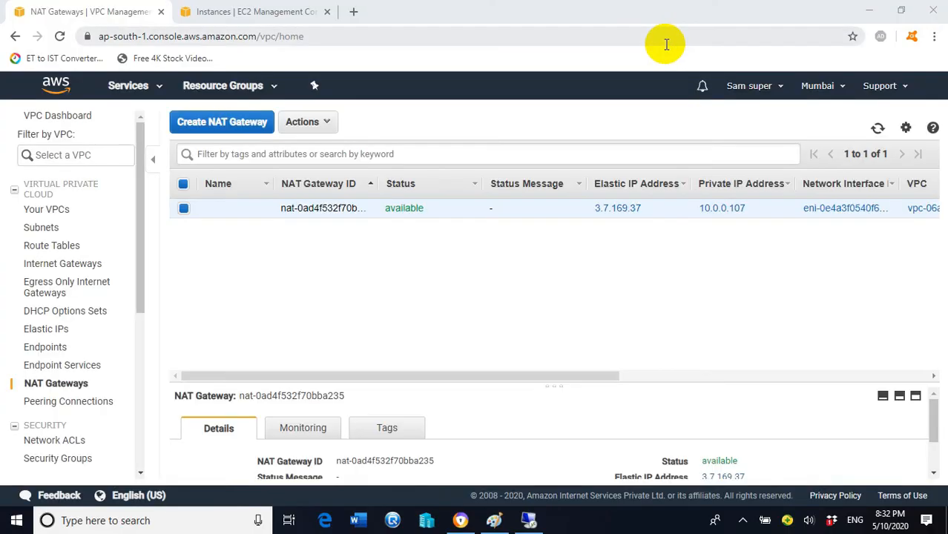